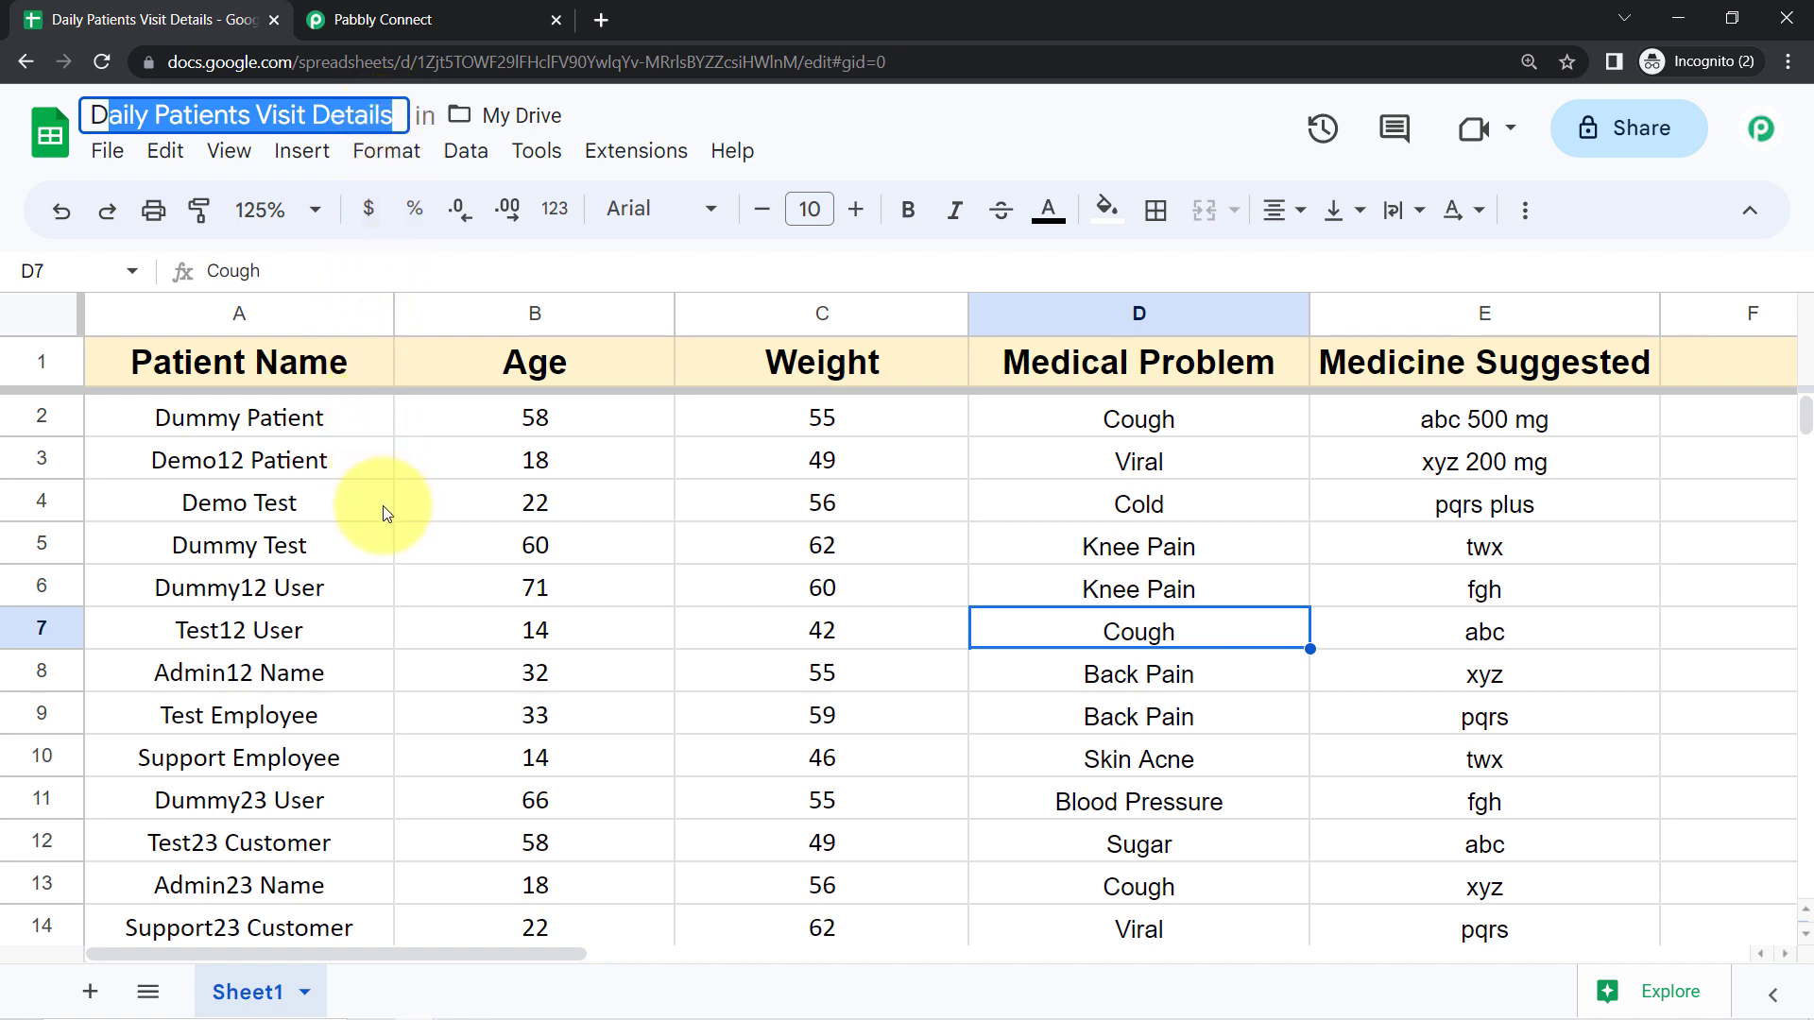
Step: Examine the patient records in the Daily Patients Visit Details sheet and the workflow's name in Pabbly Connect
click(418, 472)
drag(363, 423, 1518, 891)
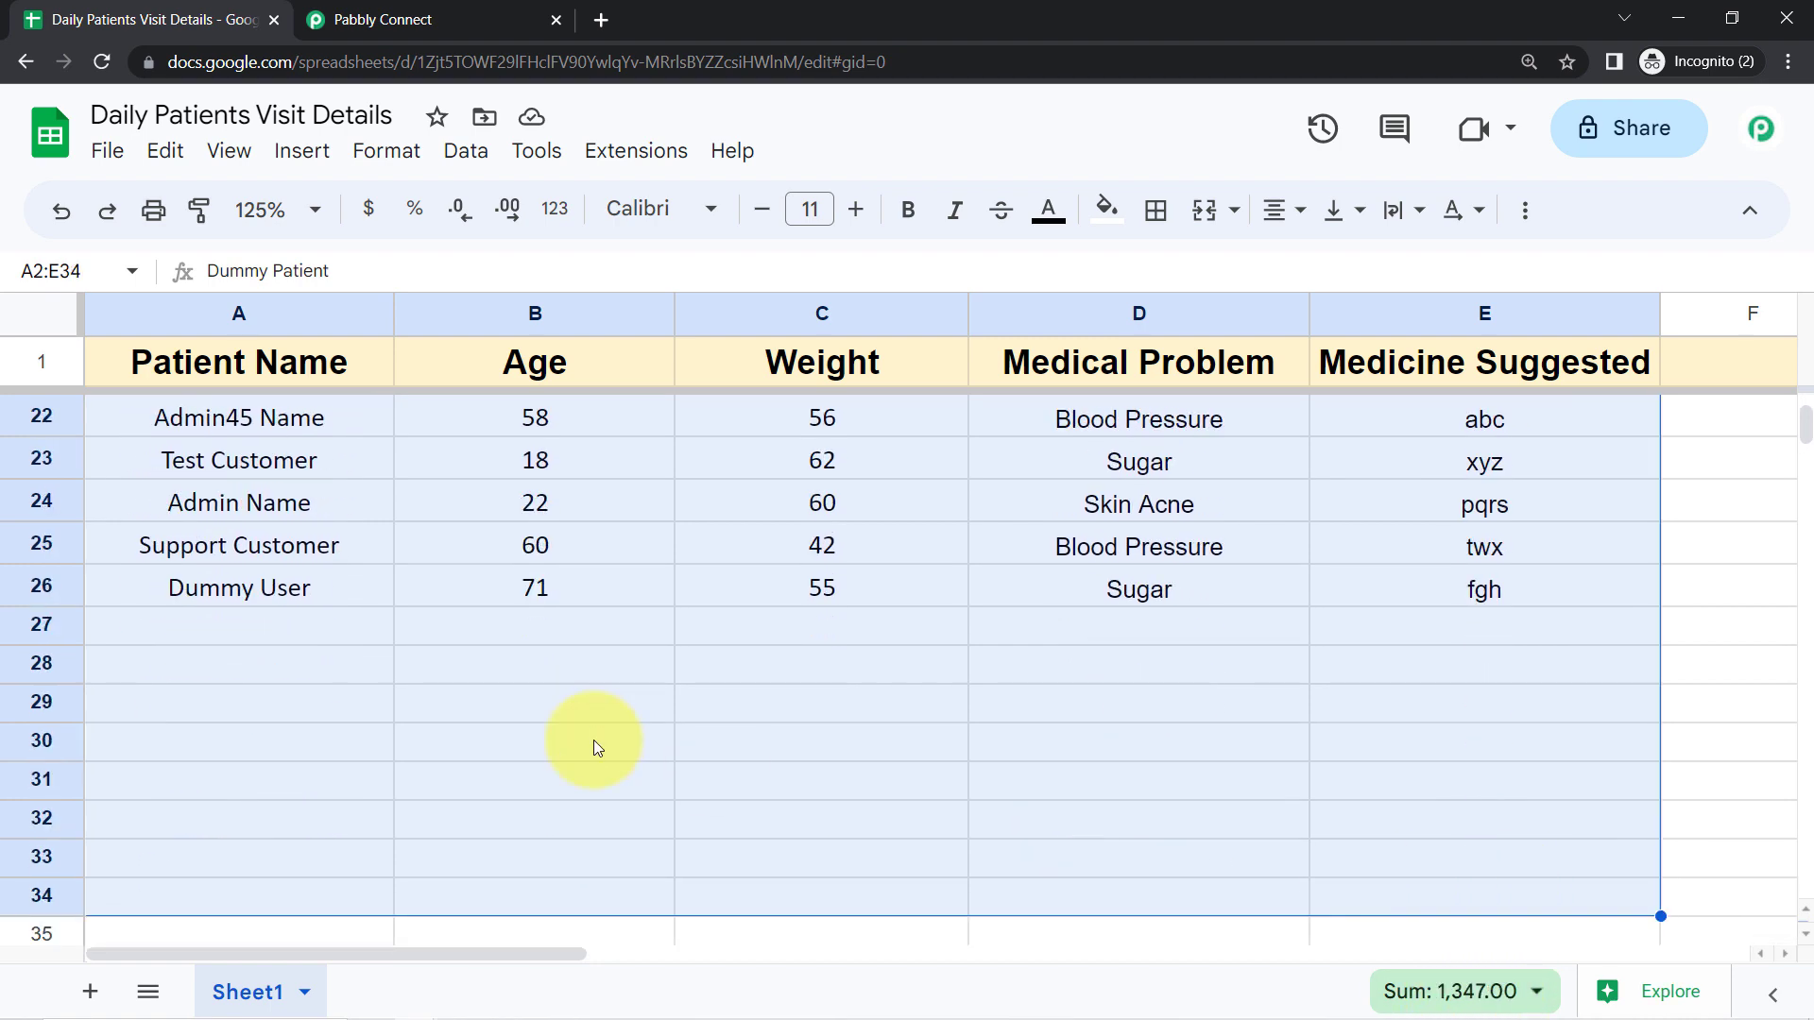
click(661, 636)
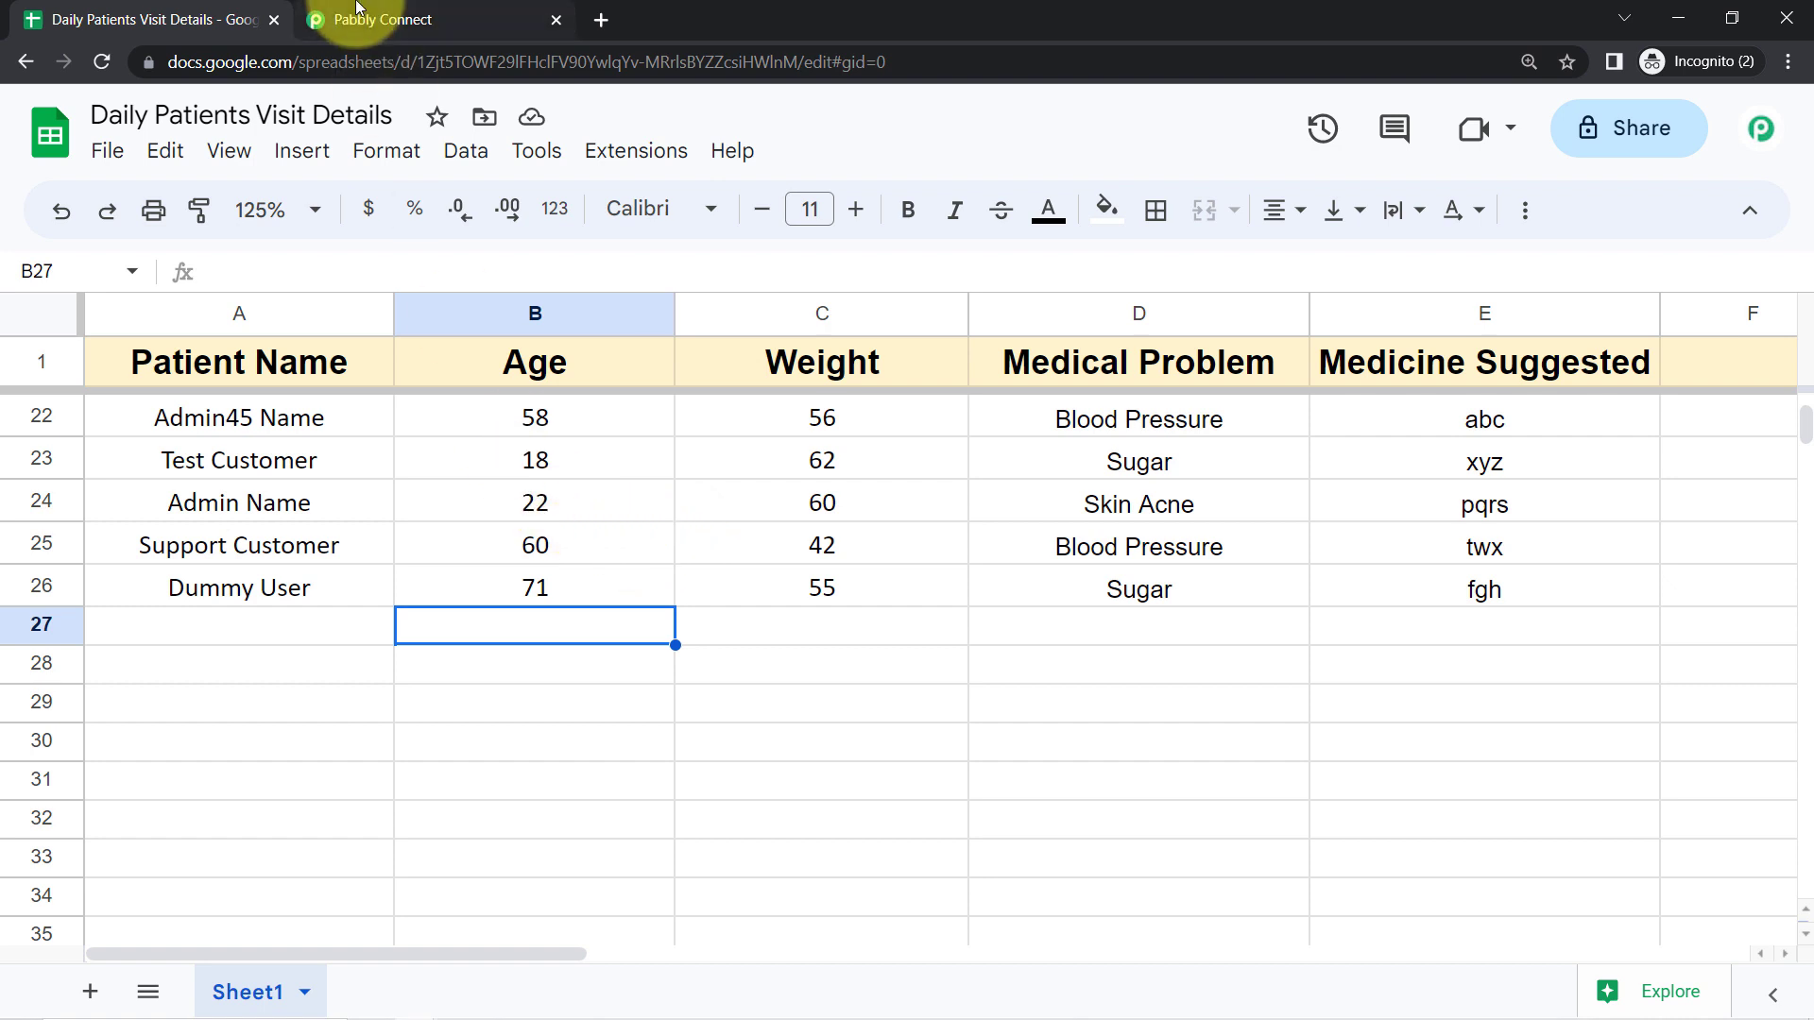
click(430, 18)
click(658, 320)
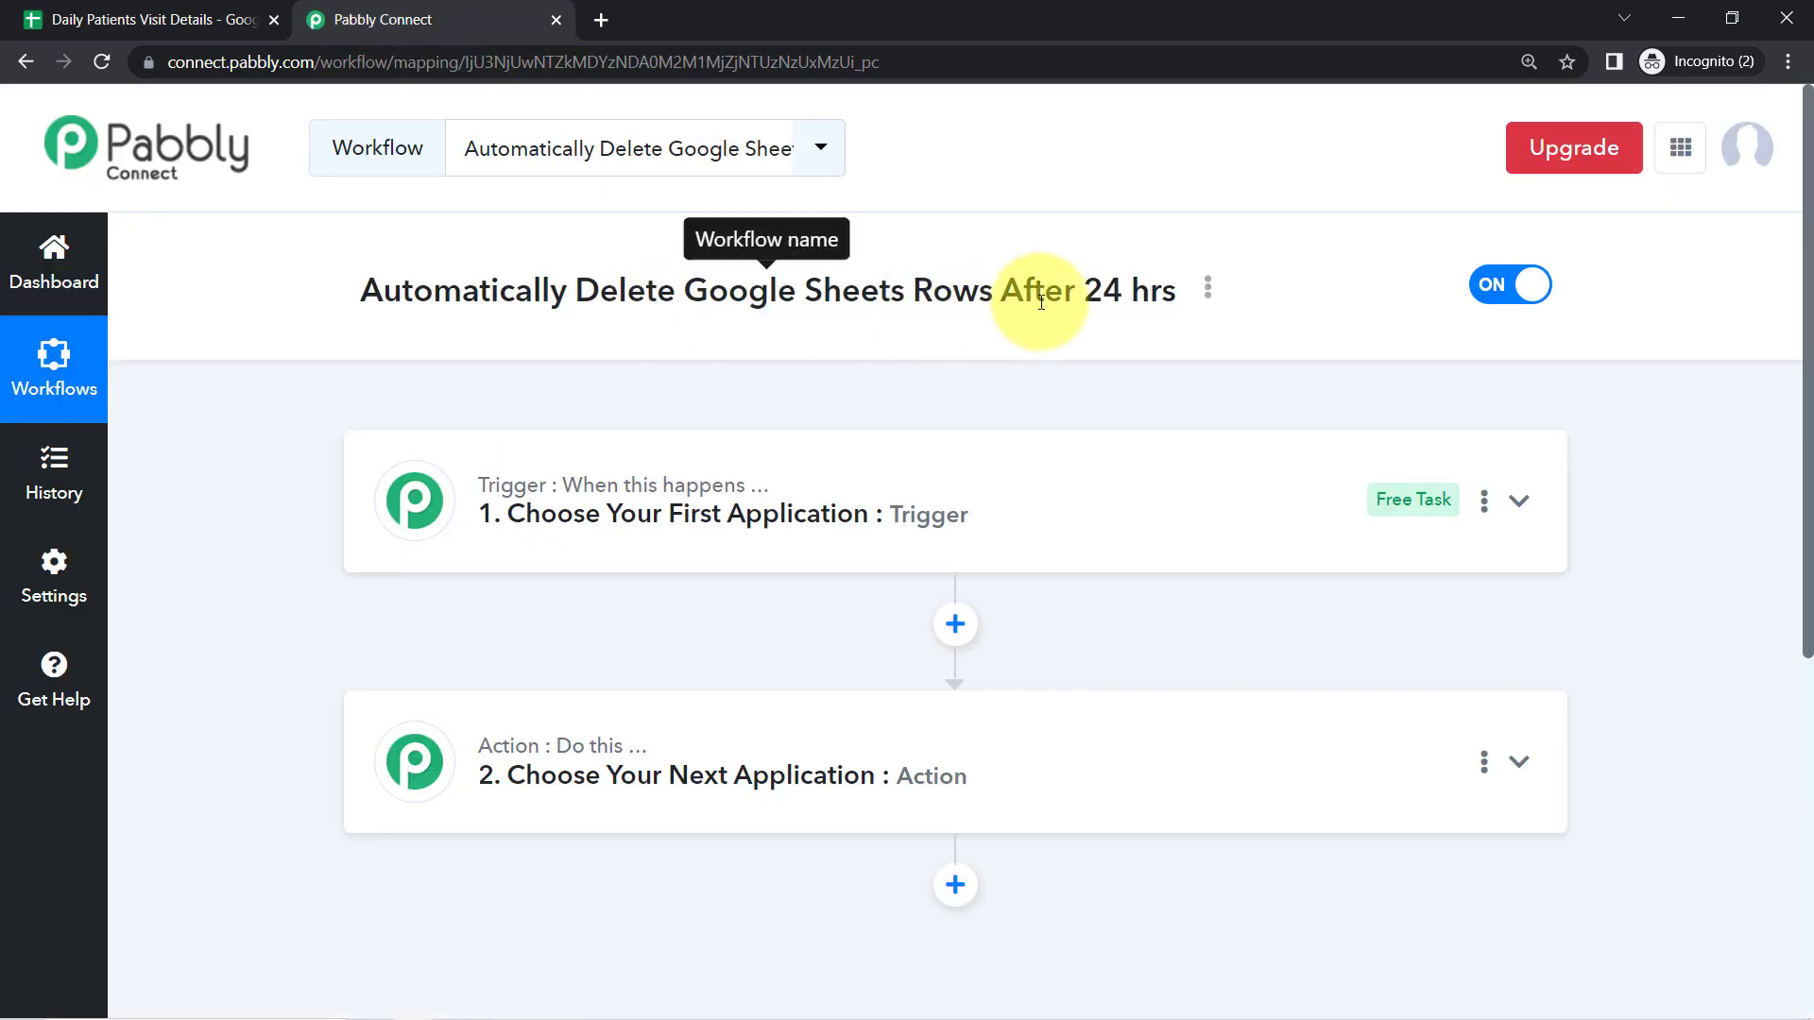
drag(1002, 303, 1157, 301)
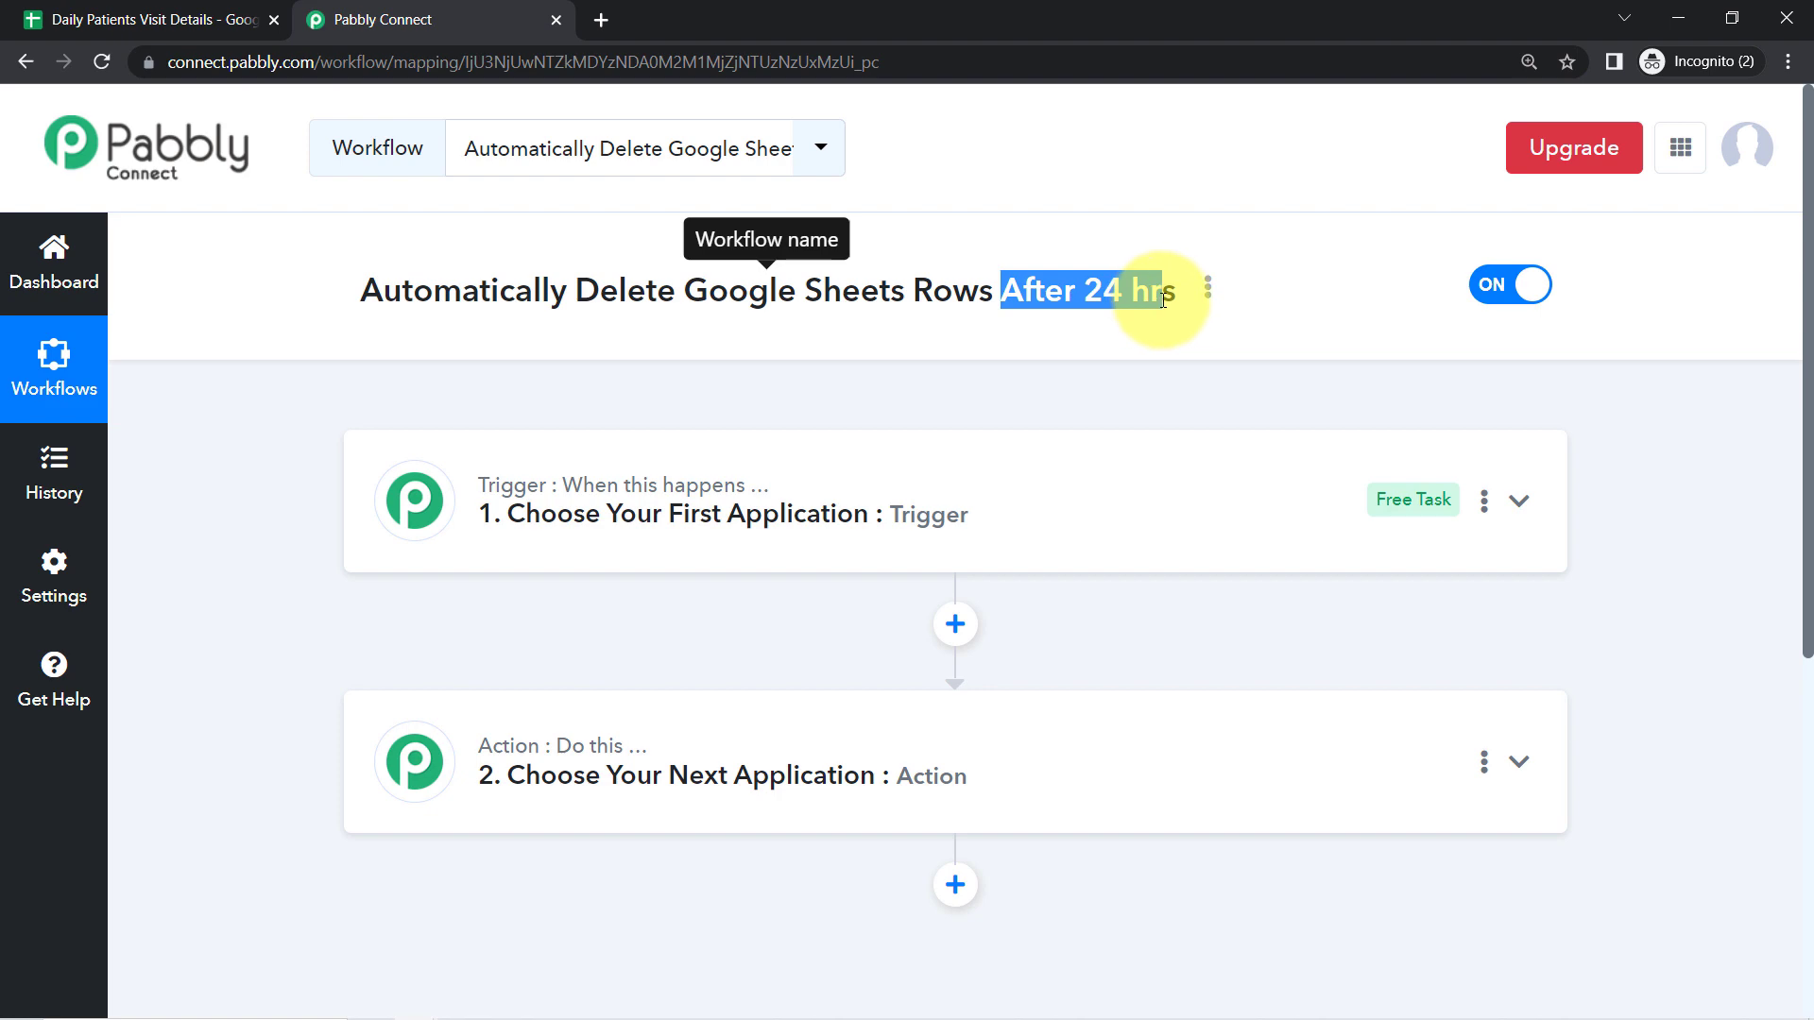
click(152, 18)
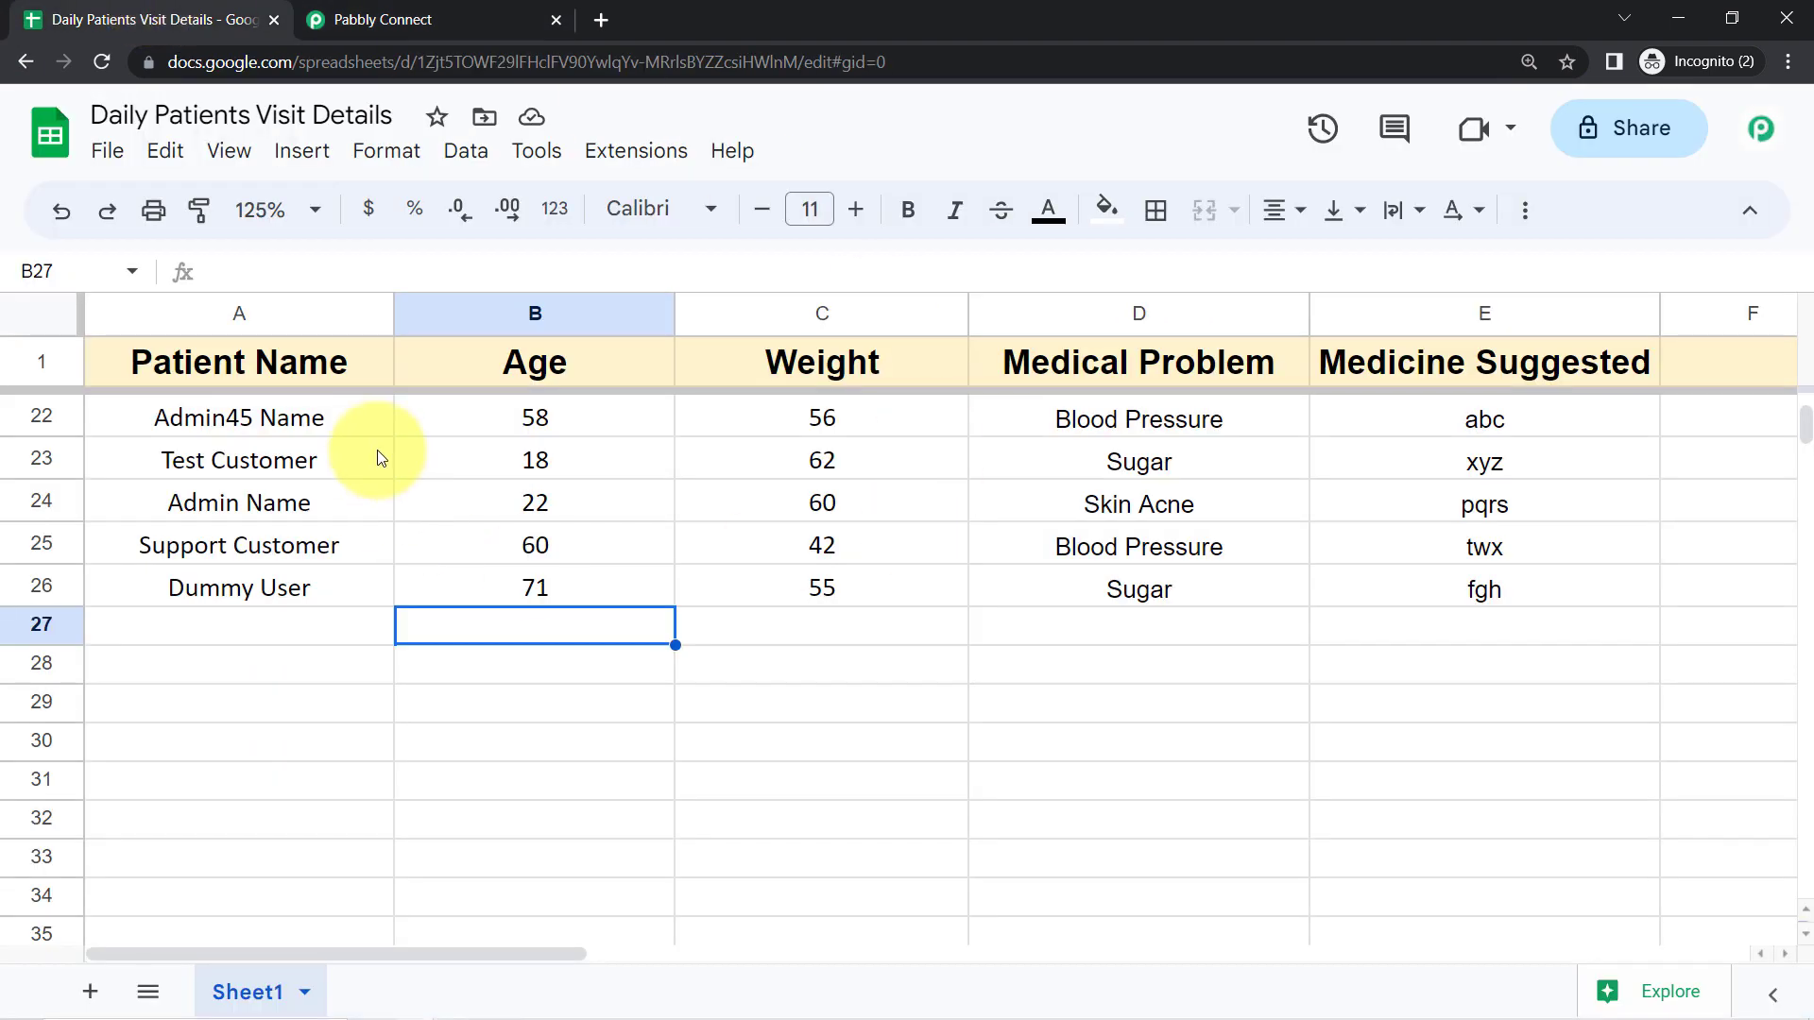
Step: Switch to Pabbly Connect and choose Schedule as the workflow's trigger application
click(405, 7)
click(586, 535)
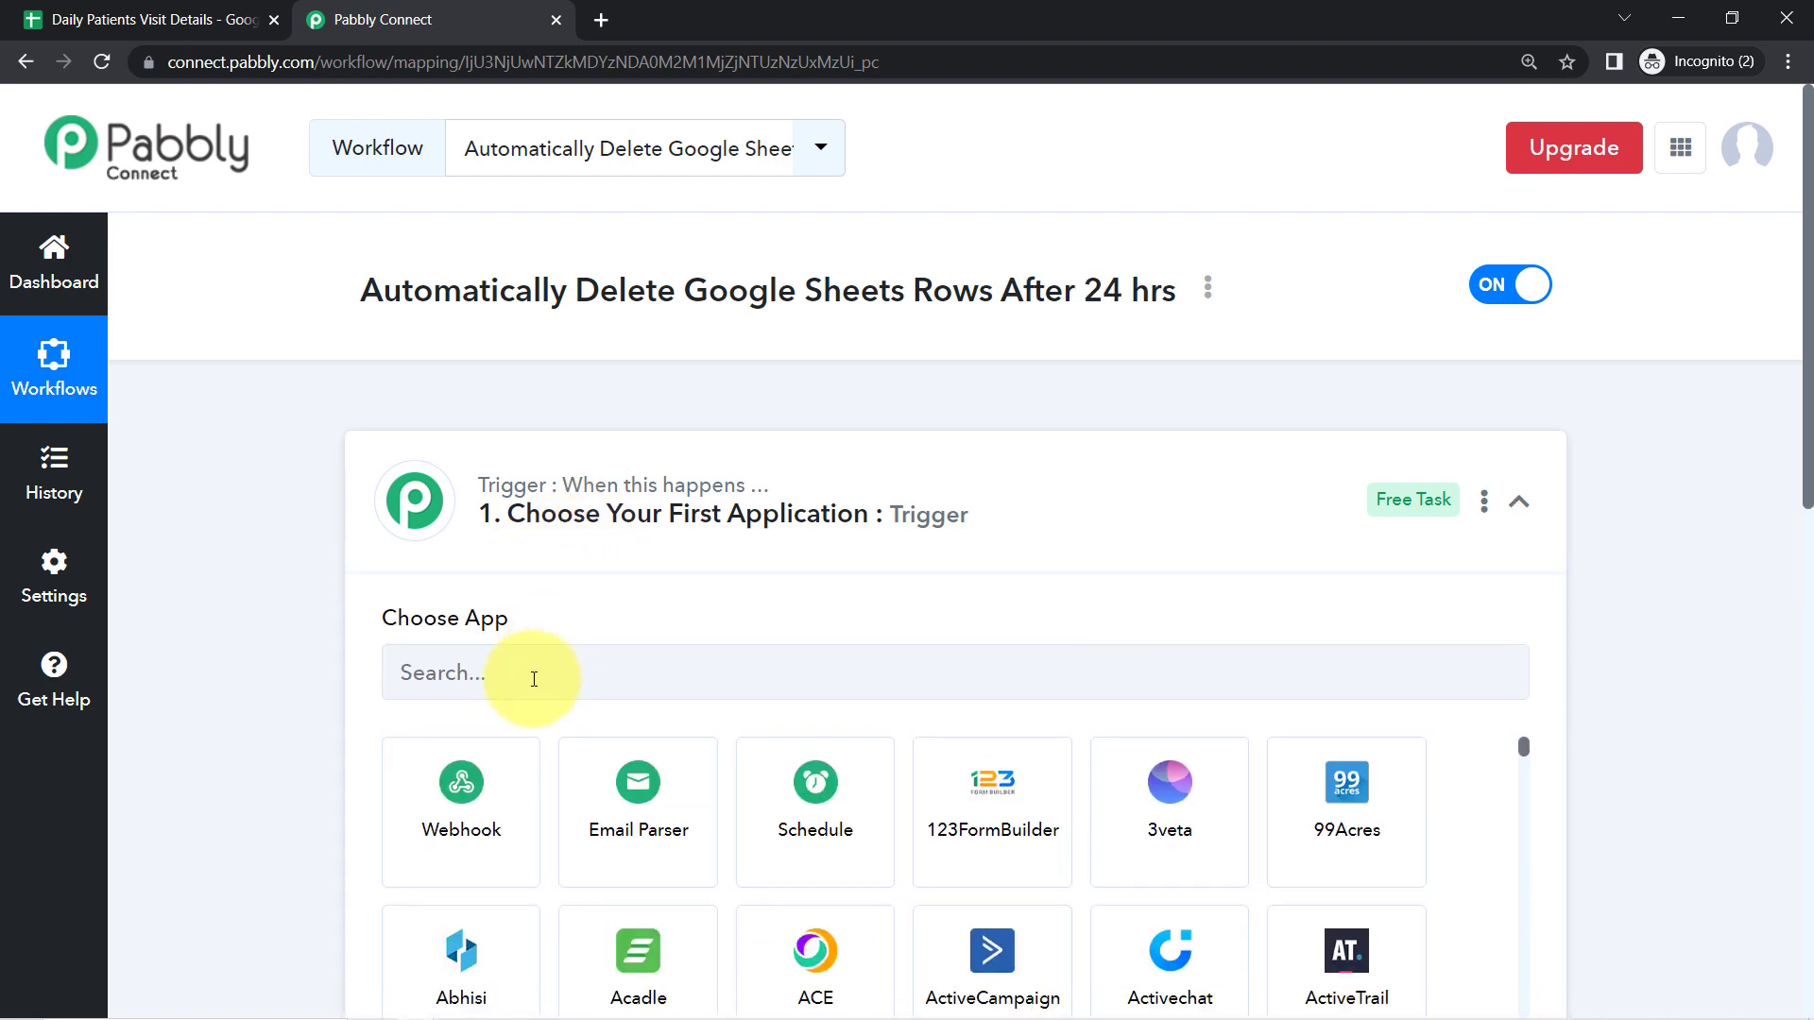
click(809, 780)
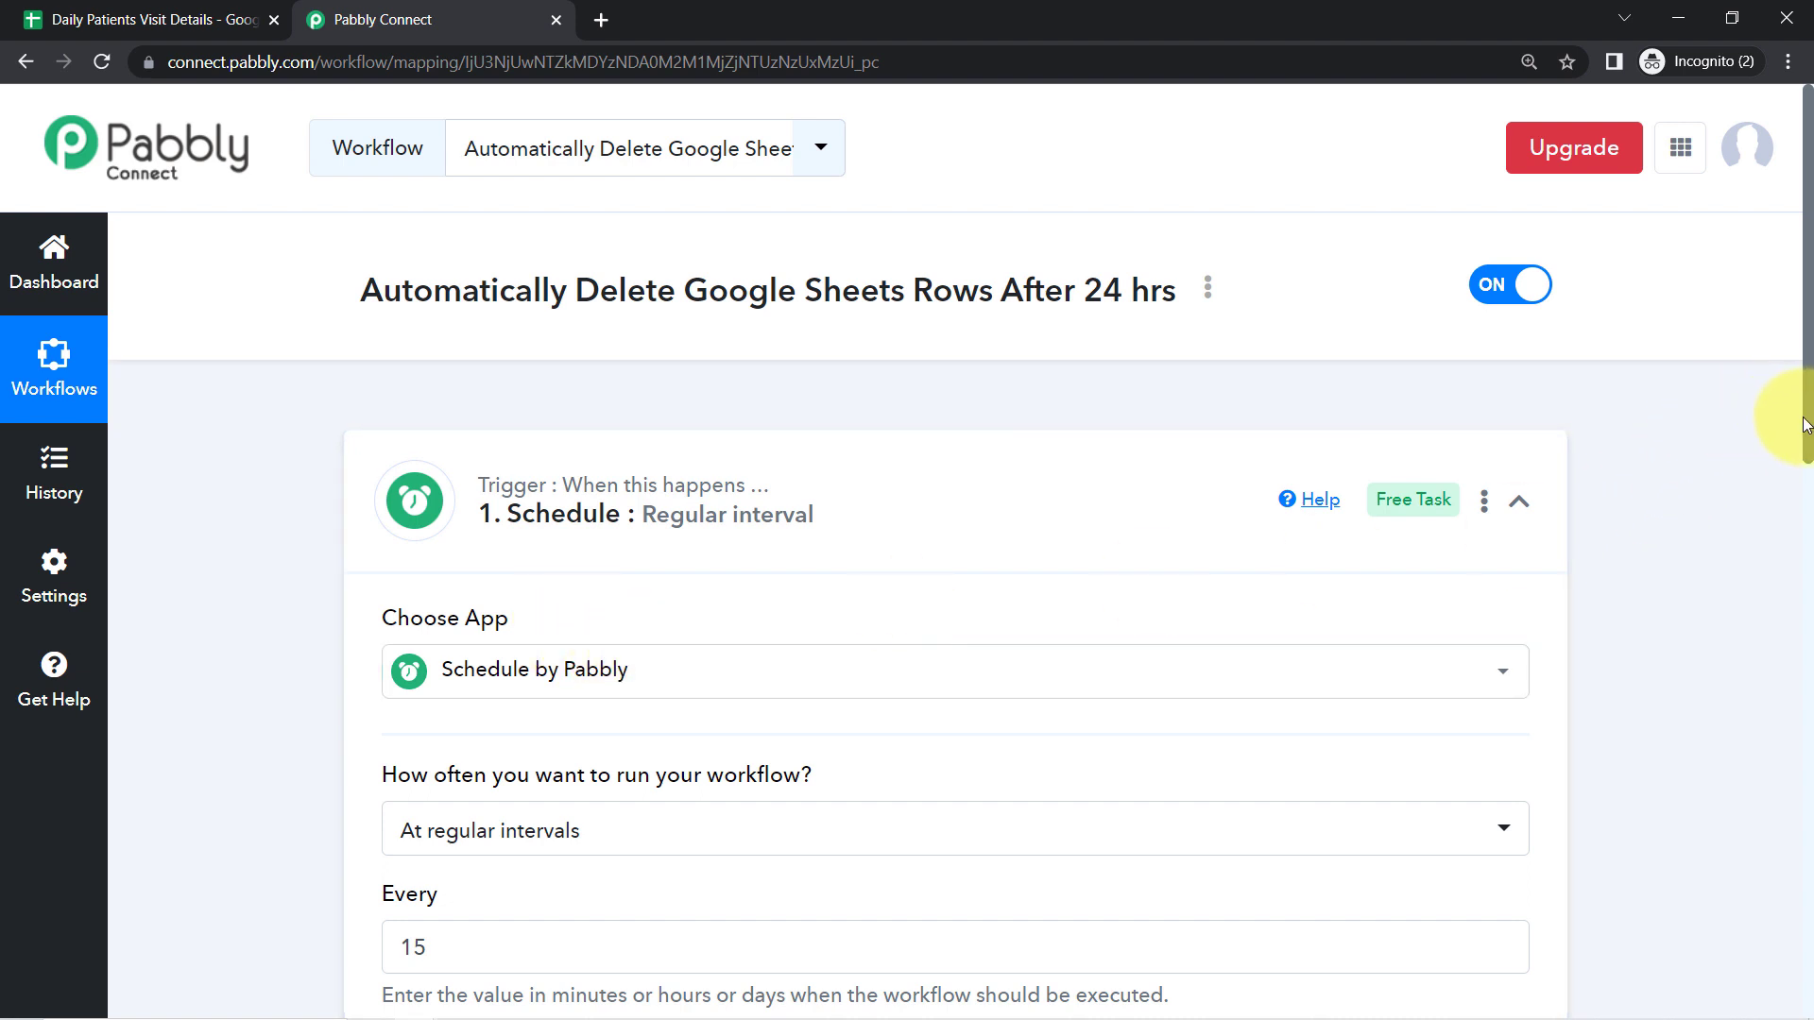
Step: Set the schedule trigger to run the workflow every day
drag(1810, 427, 1807, 665)
click(447, 275)
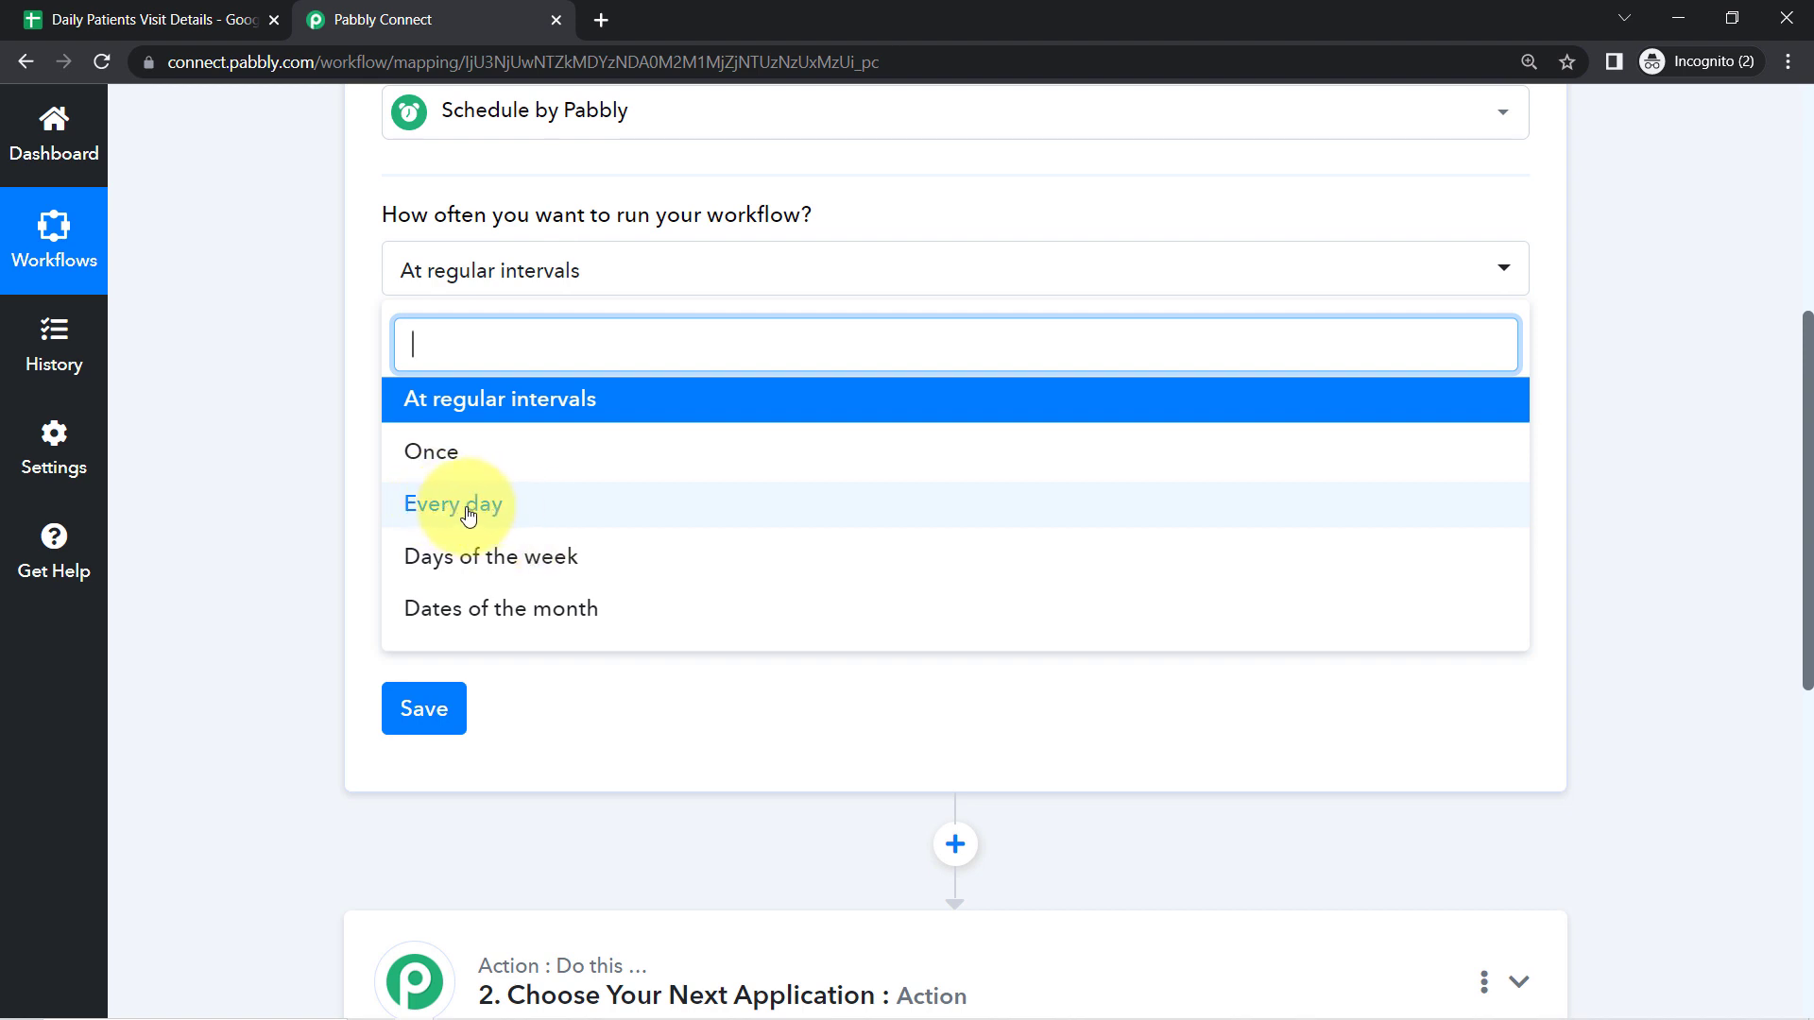
mouse_move(526, 229)
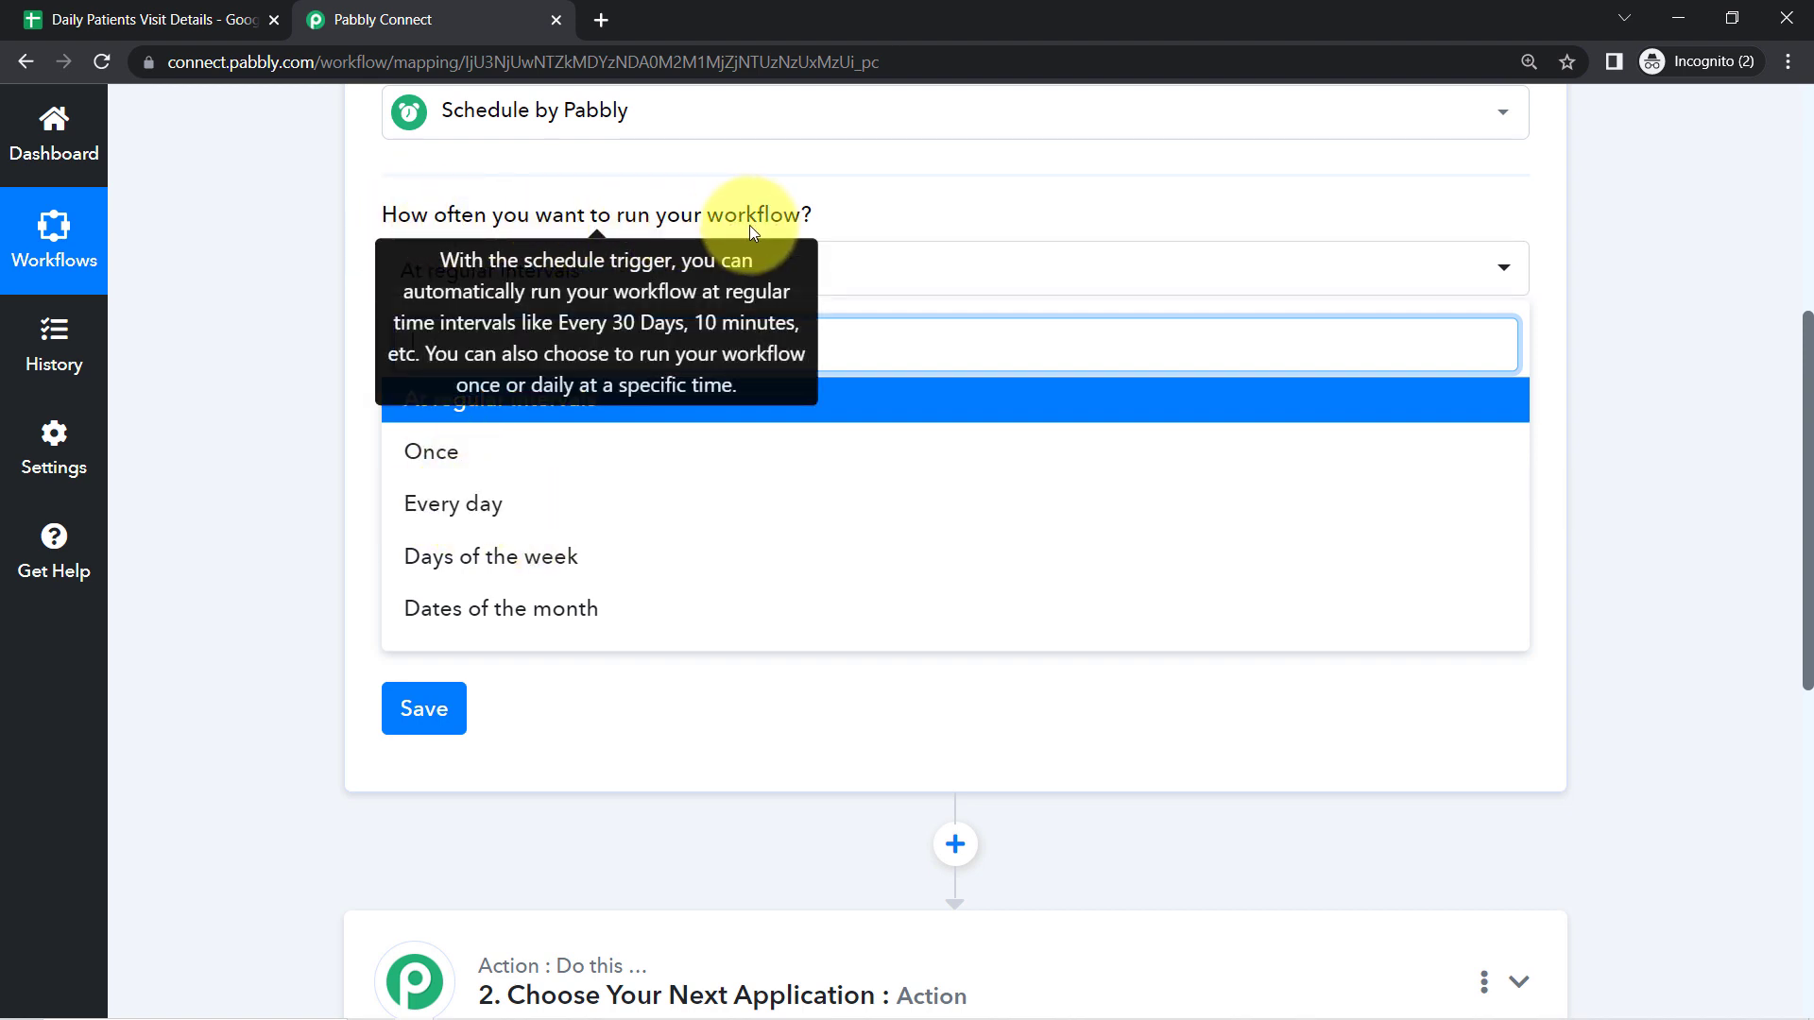
click(562, 510)
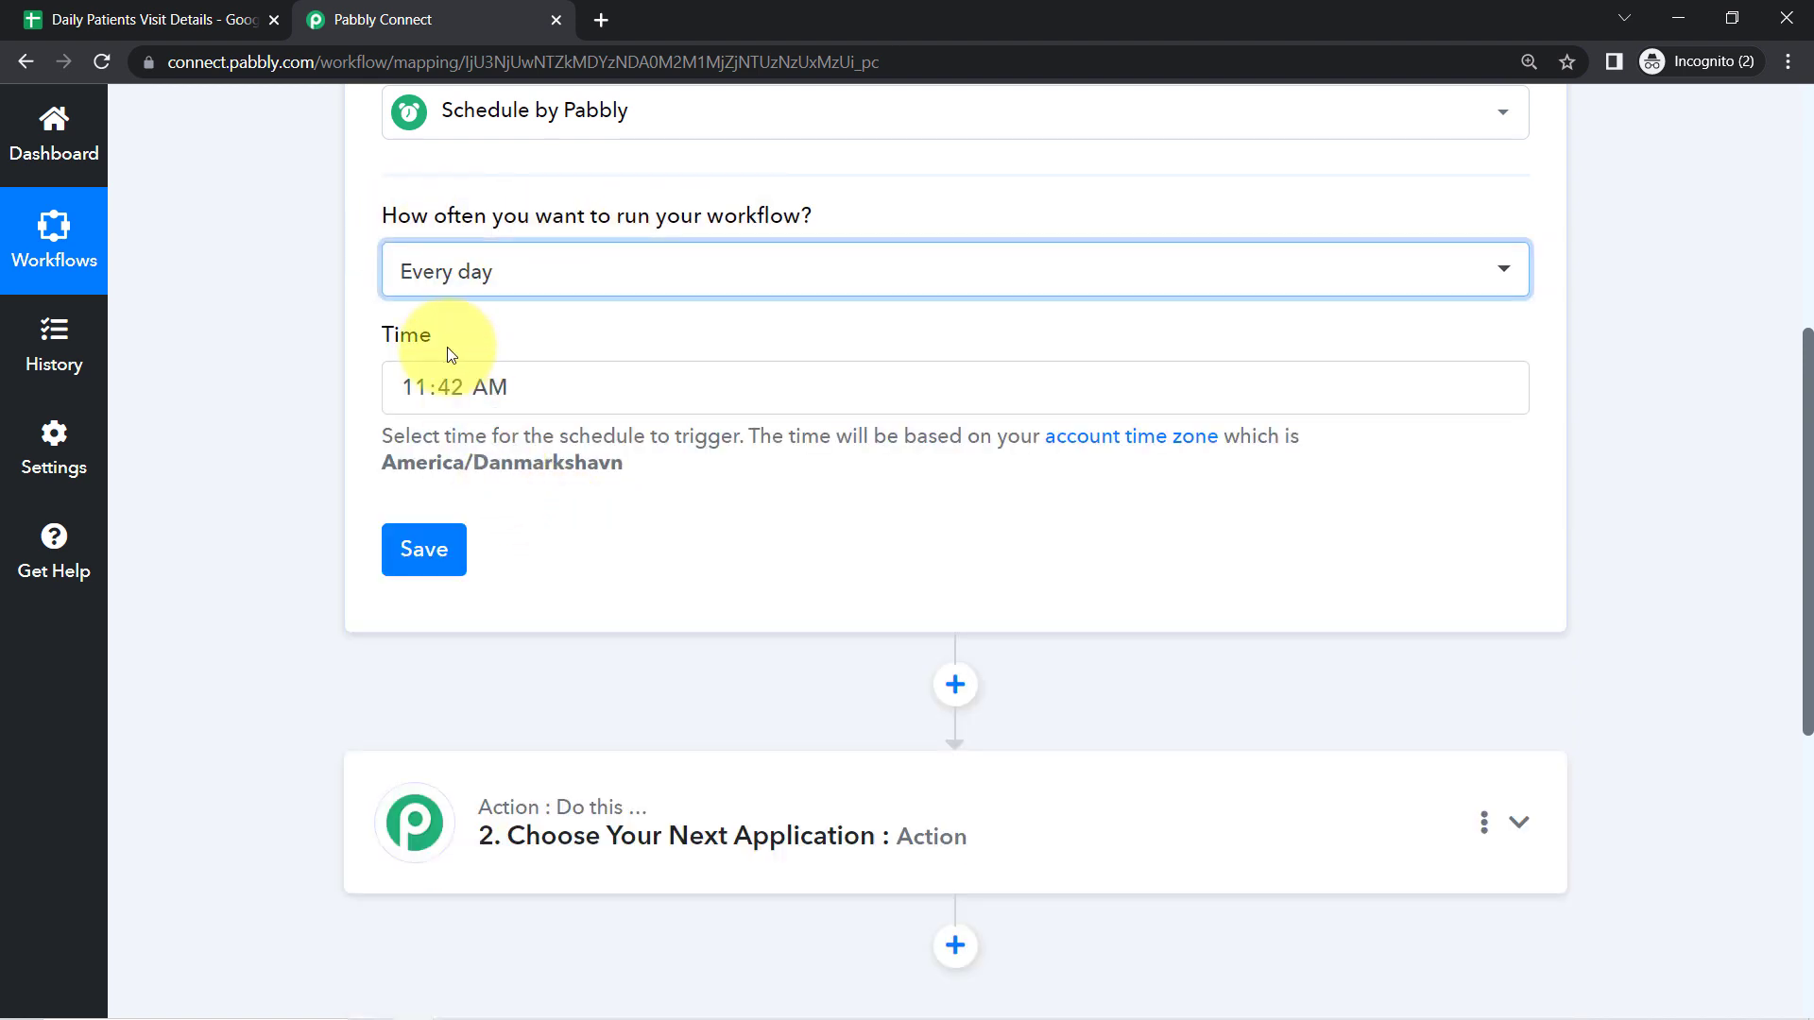
Step: Set the daily trigger time to 11:59 PM and save the schedule
click(422, 389)
scroll(523, 621, down, 7)
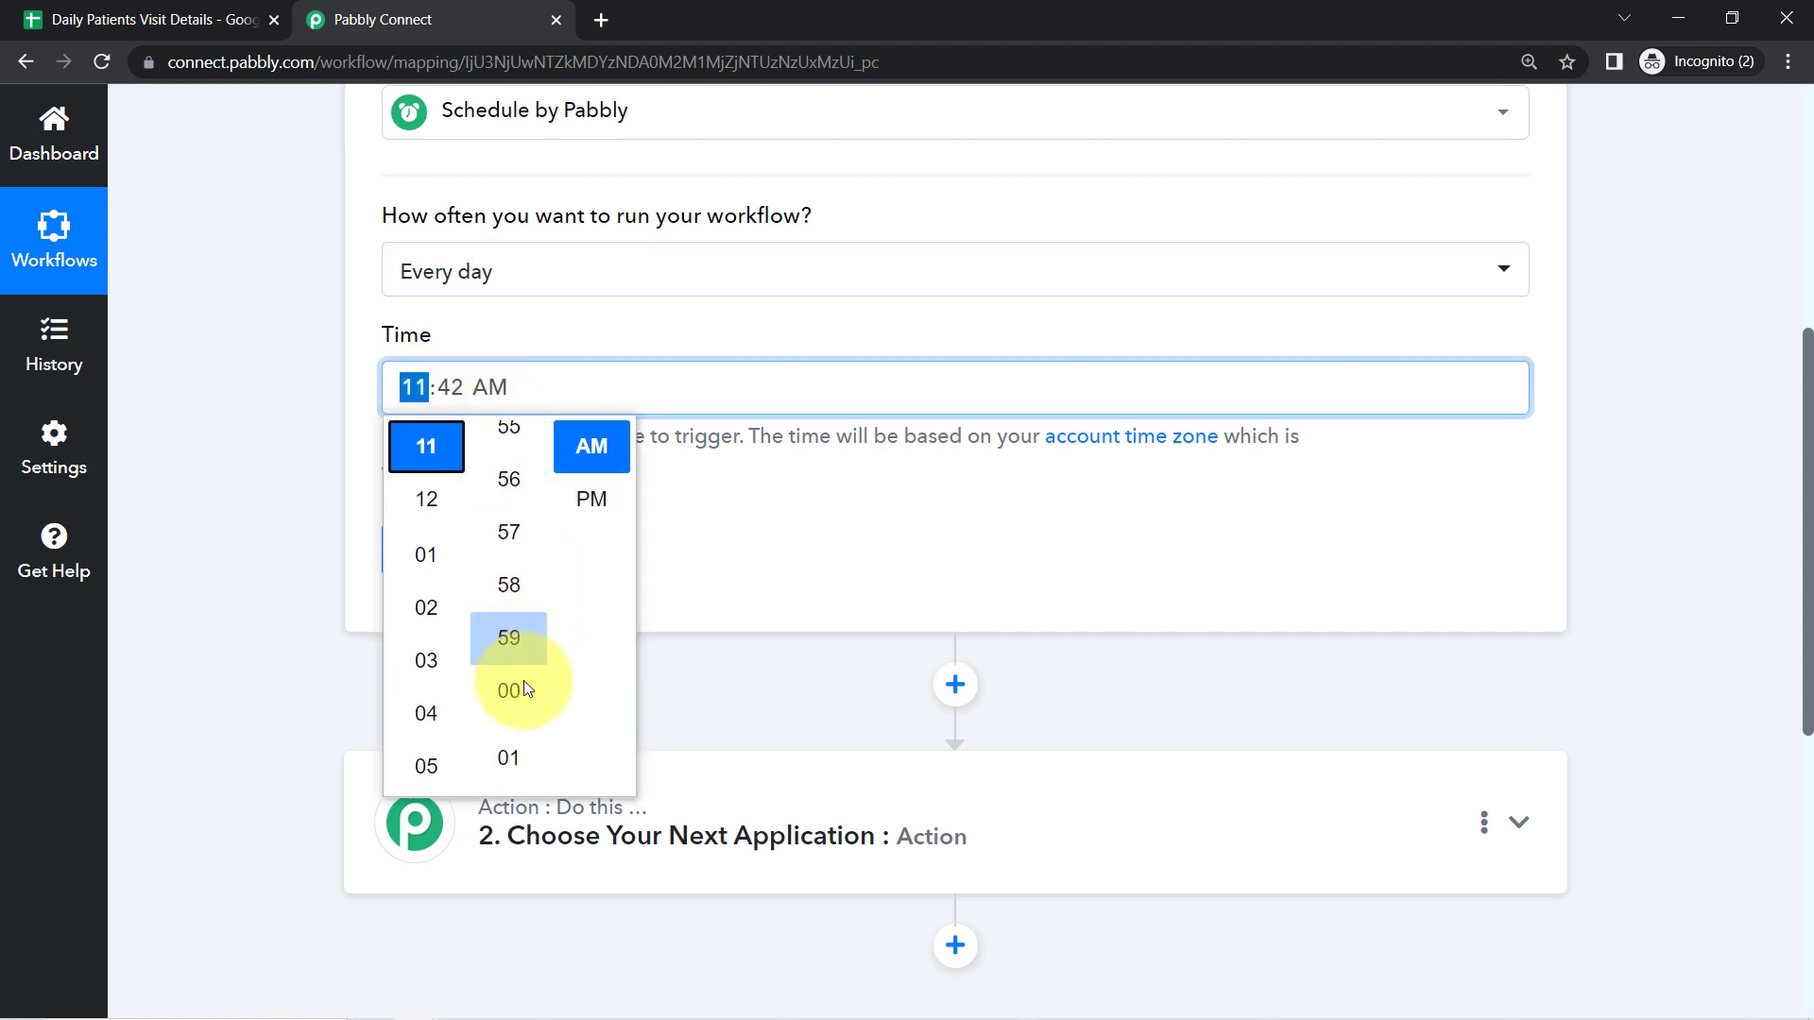
click(588, 501)
click(292, 562)
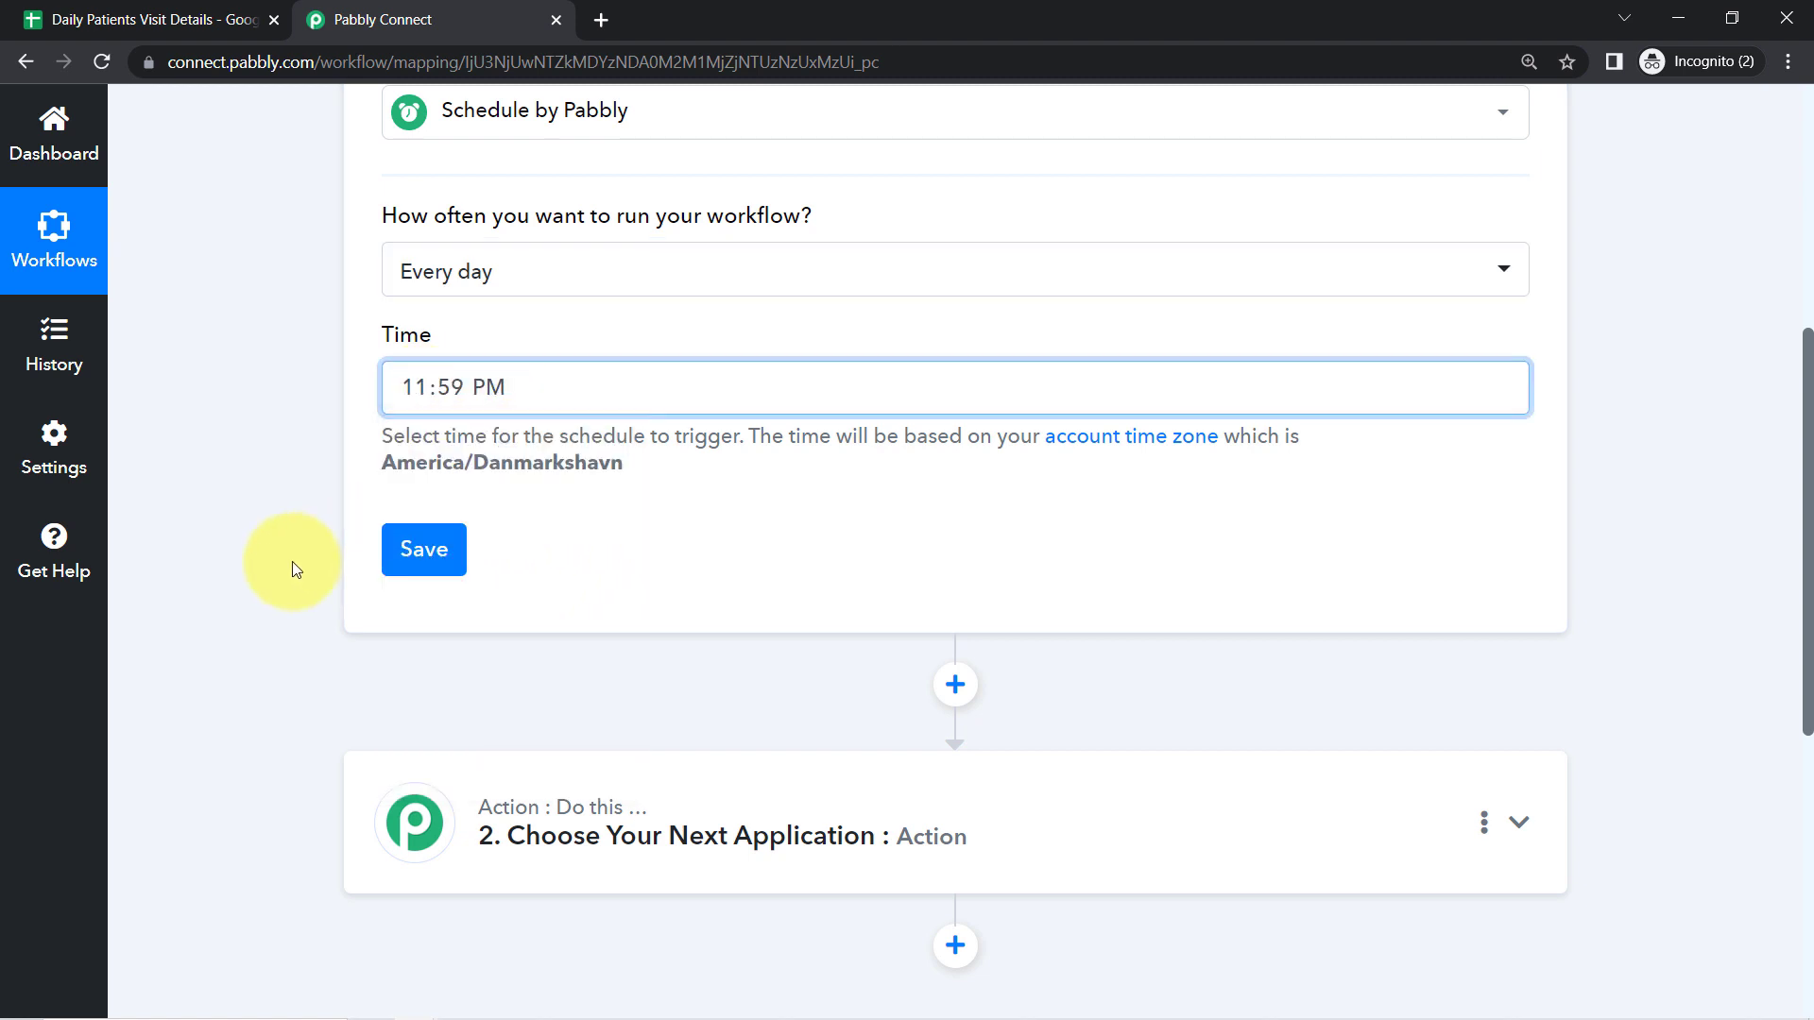
click(416, 562)
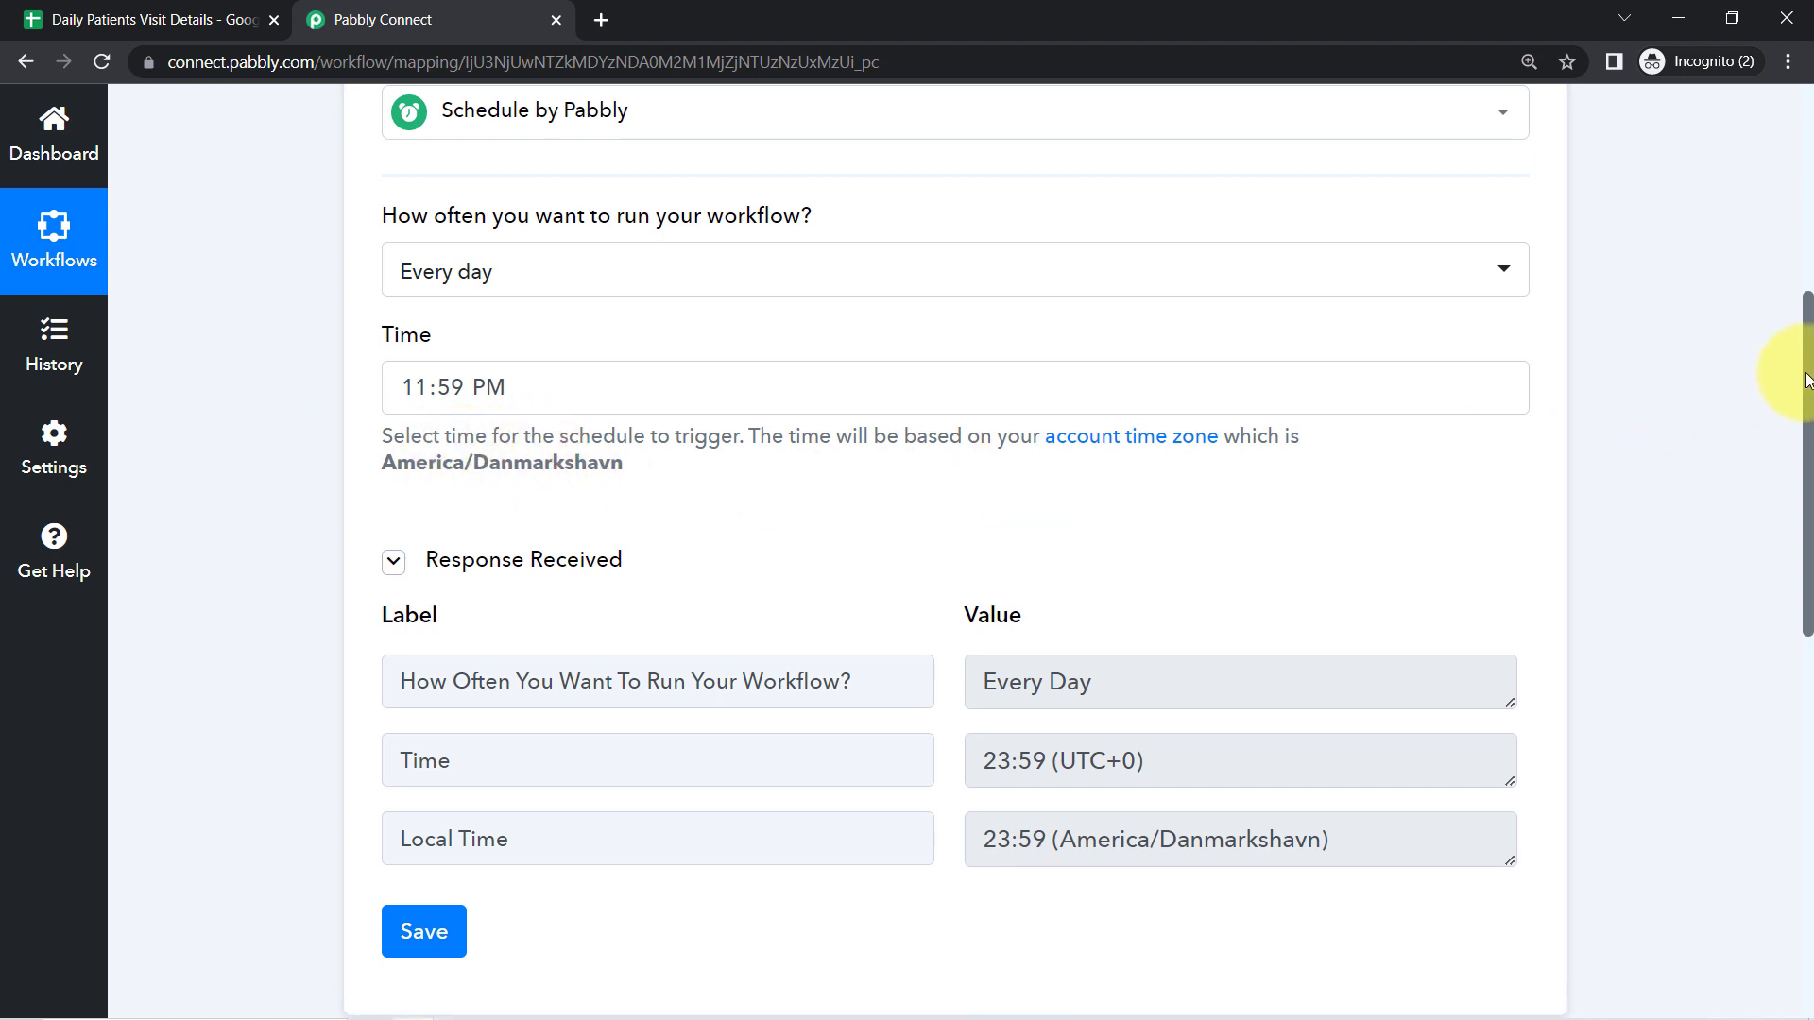
Step: Expand the workflow's action step, and examine the last filled row and the first empty row in the Google Sheets file
drag(1807, 380, 1777, 676)
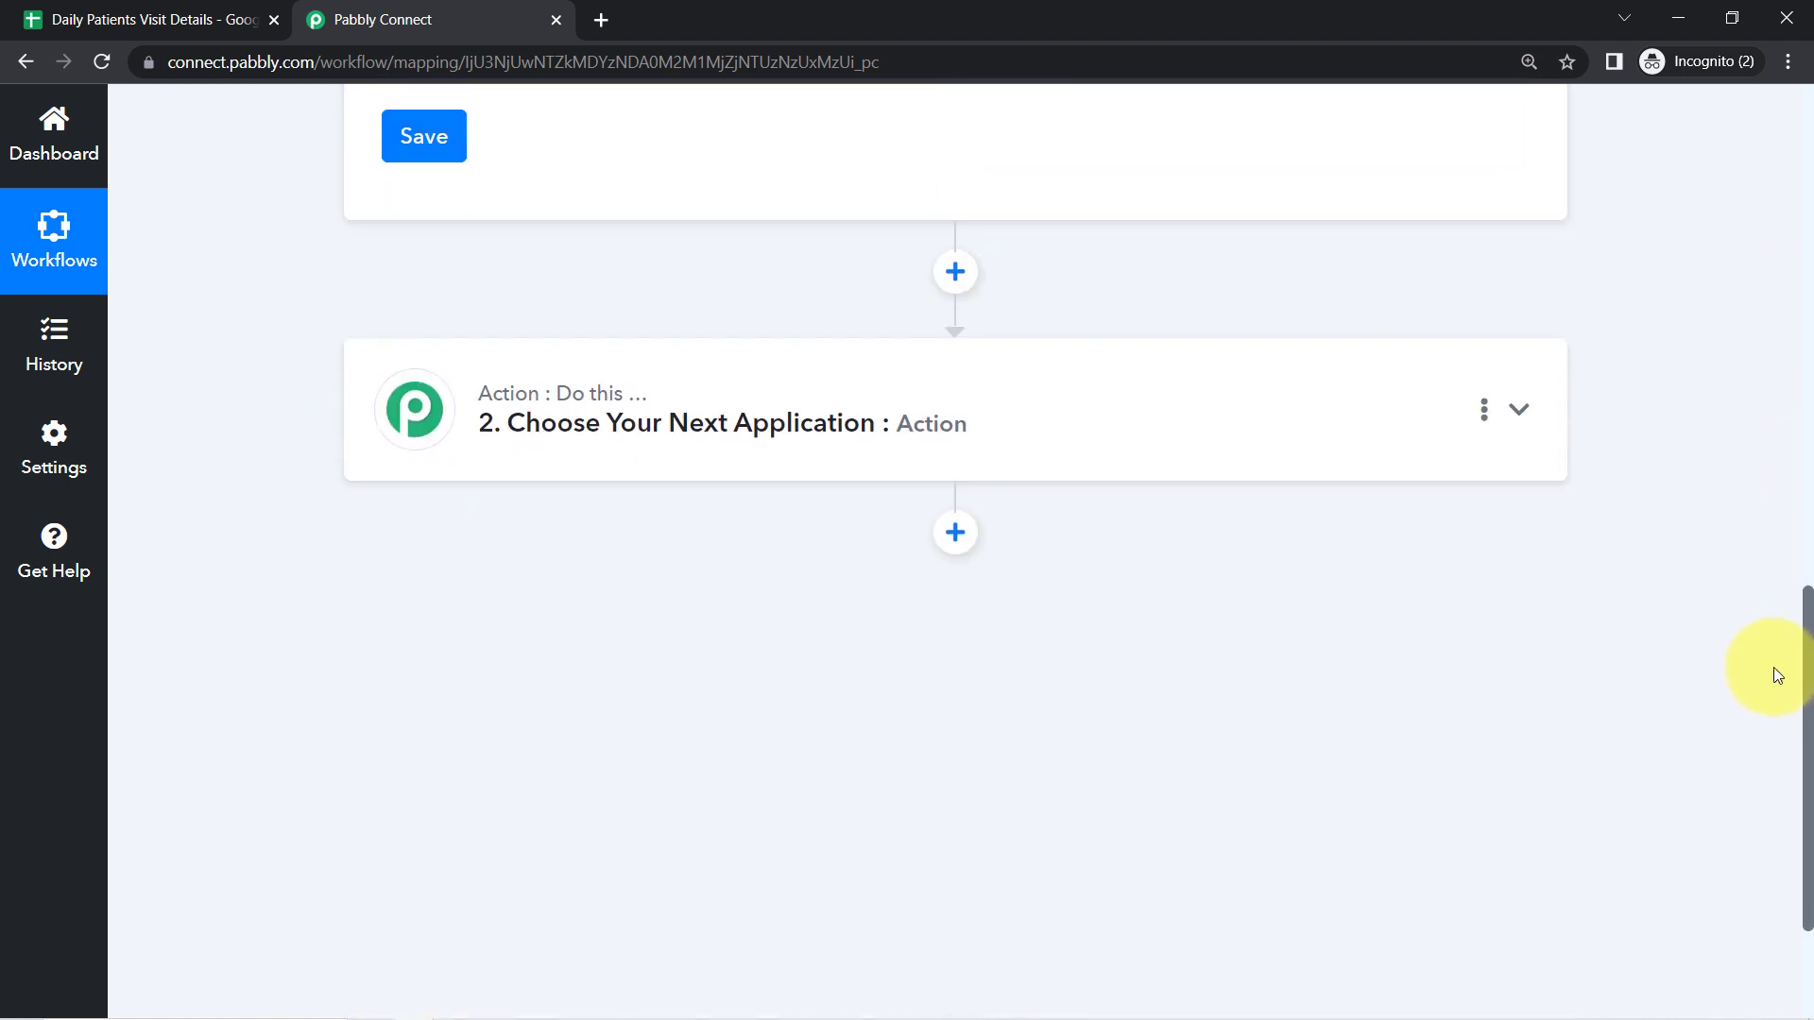
click(830, 405)
click(56, 16)
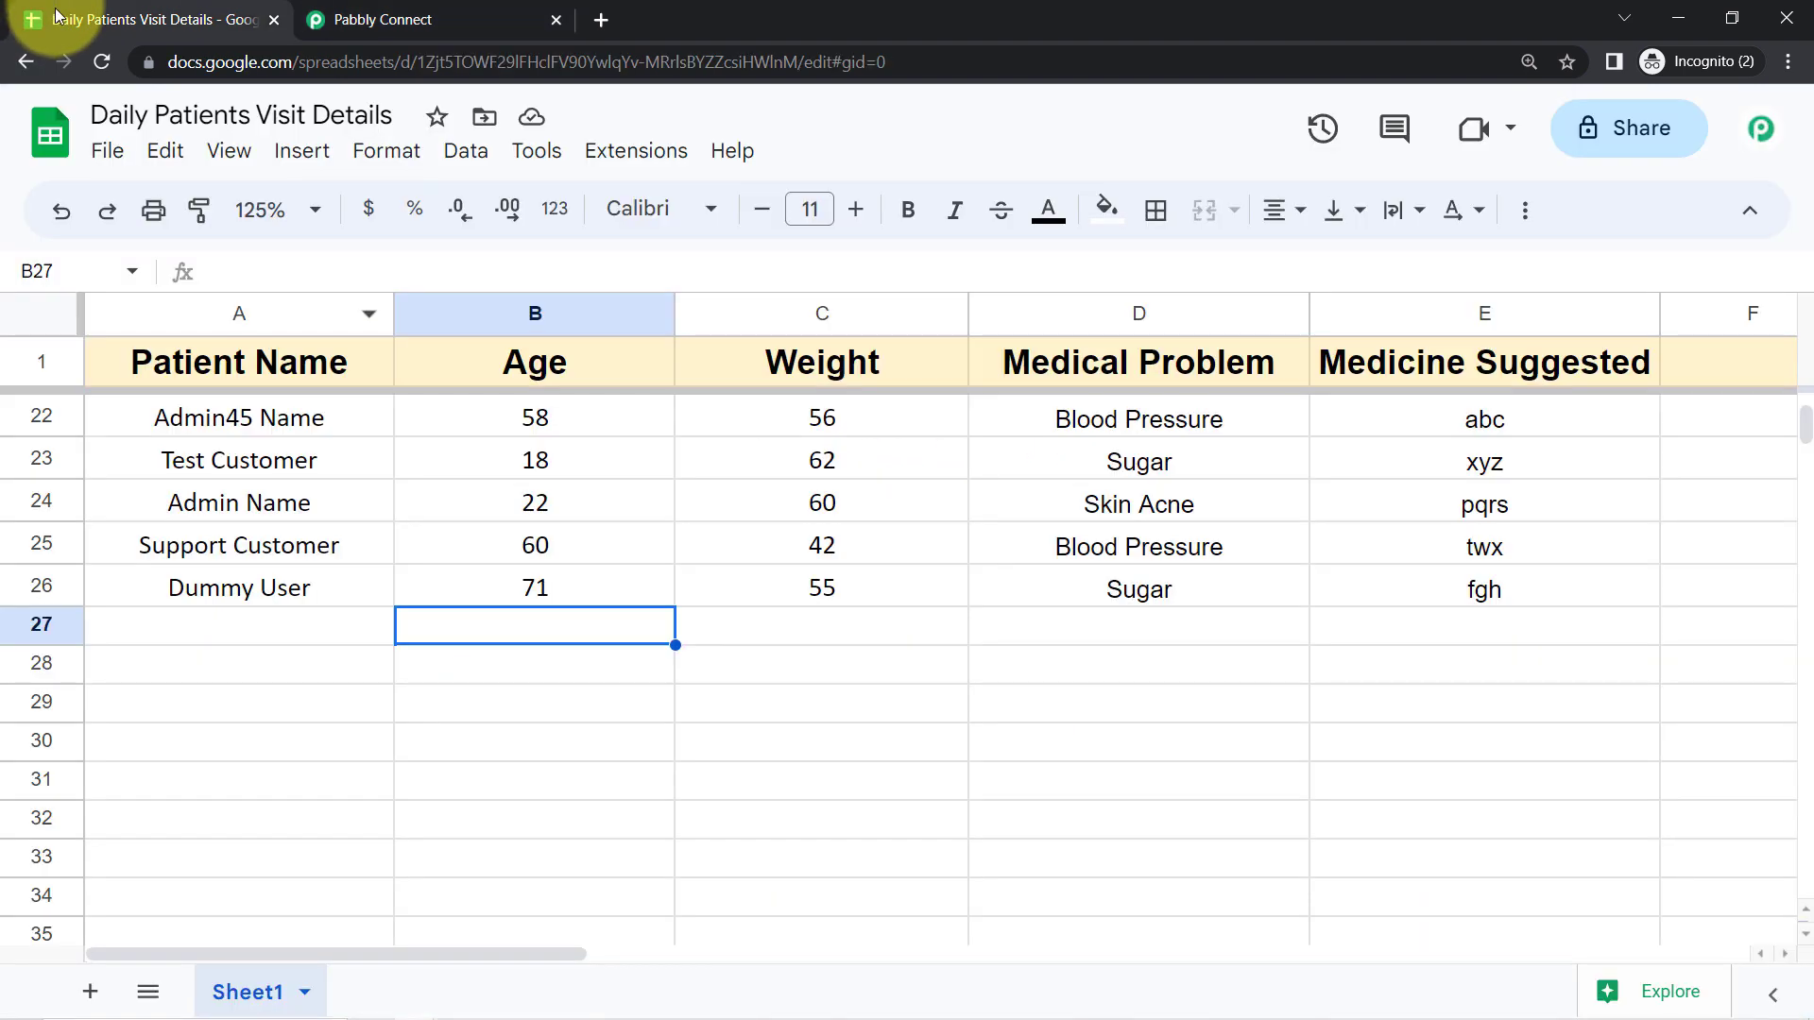
click(32, 628)
click(150, 595)
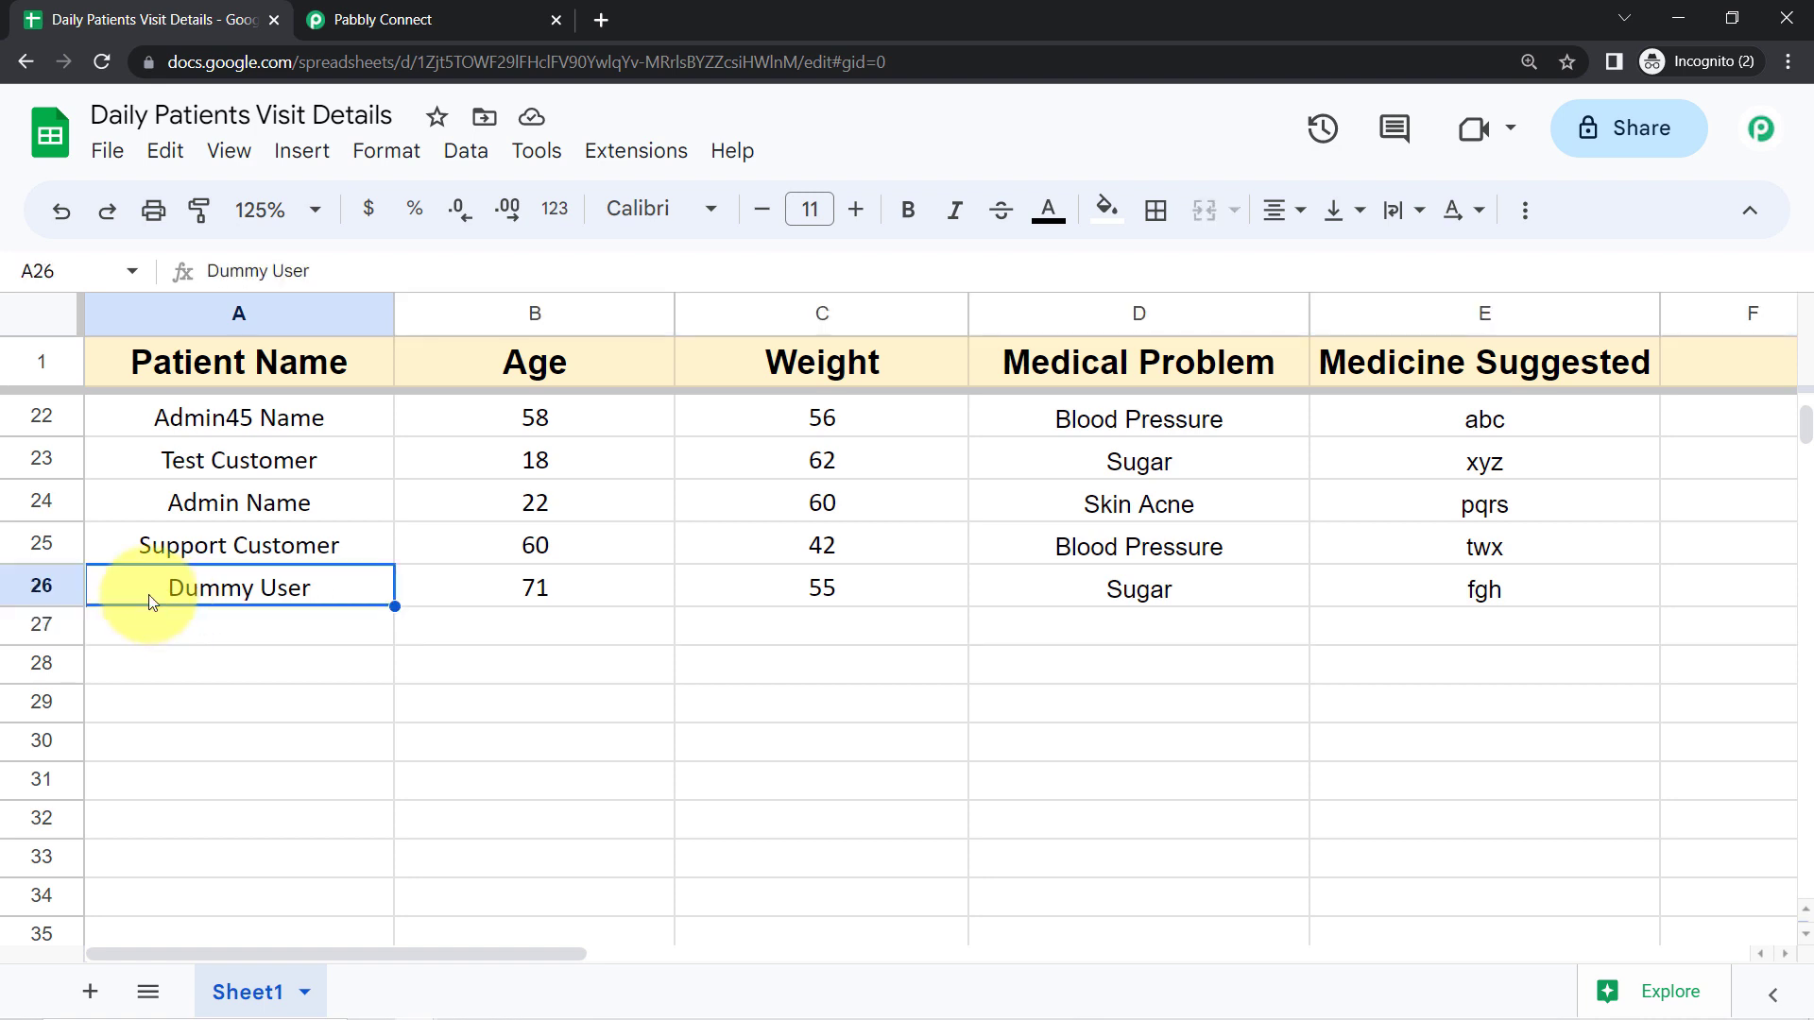
click(6, 588)
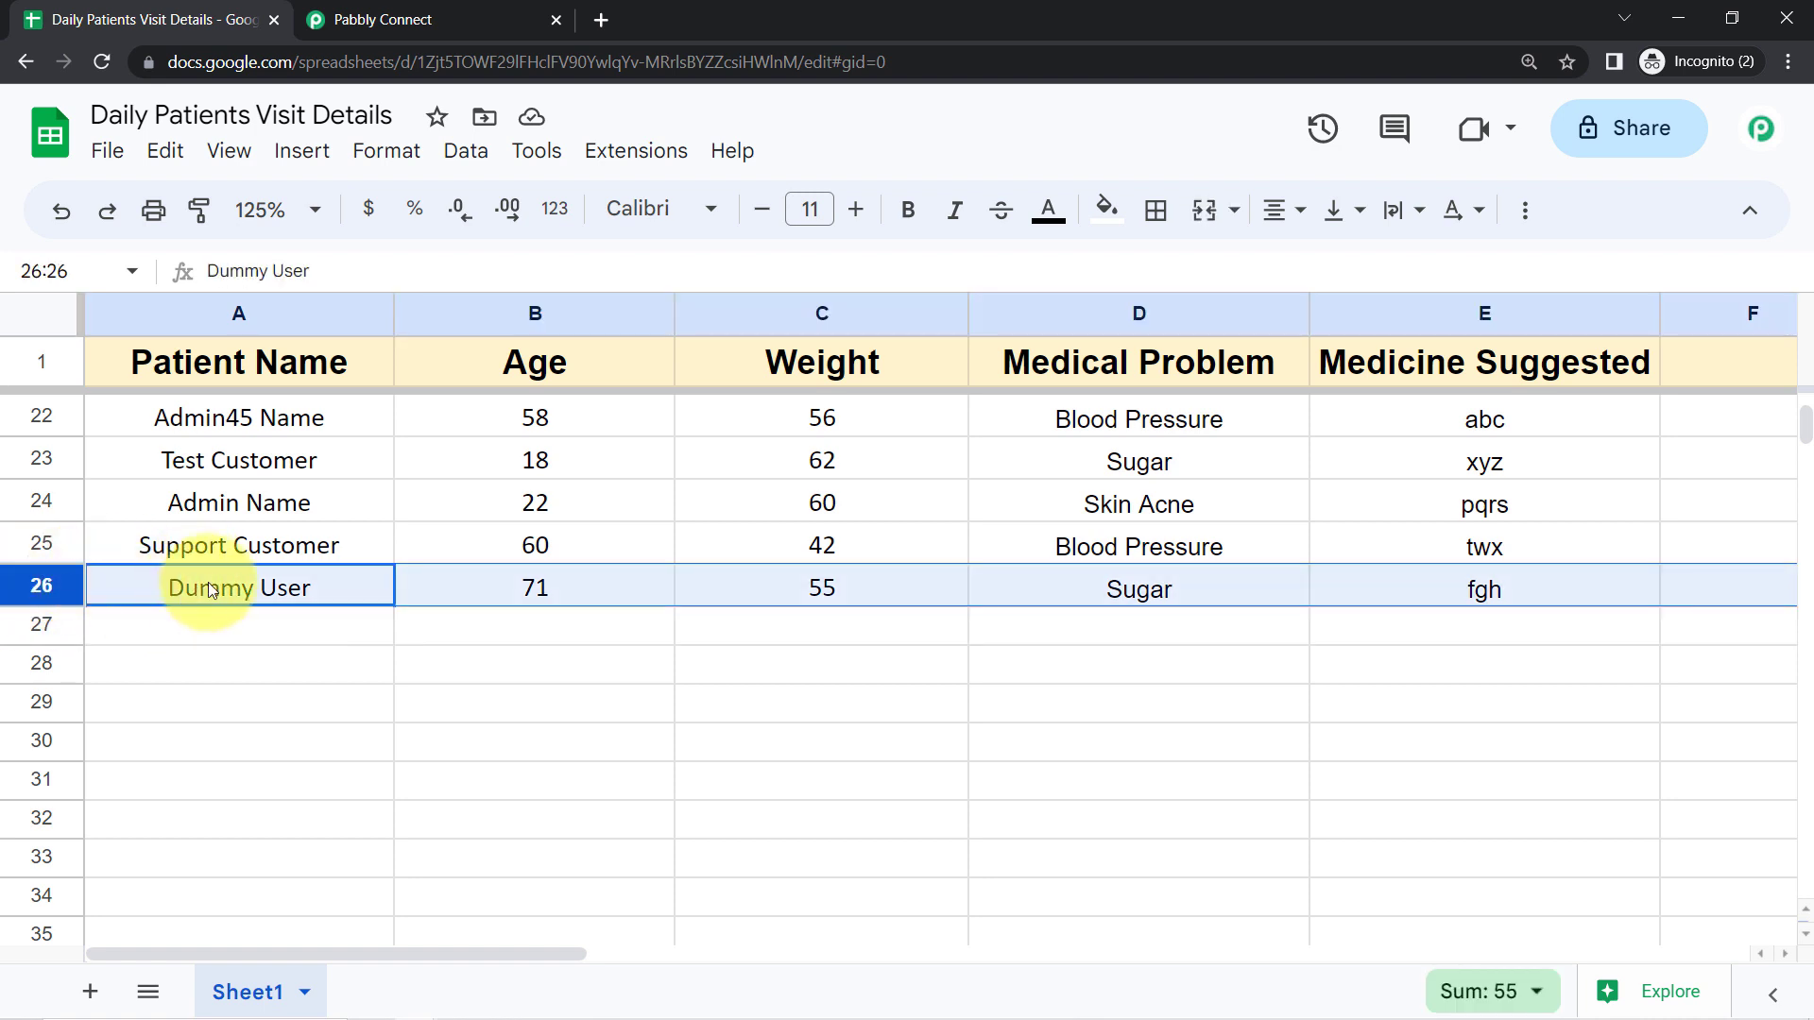
click(40, 624)
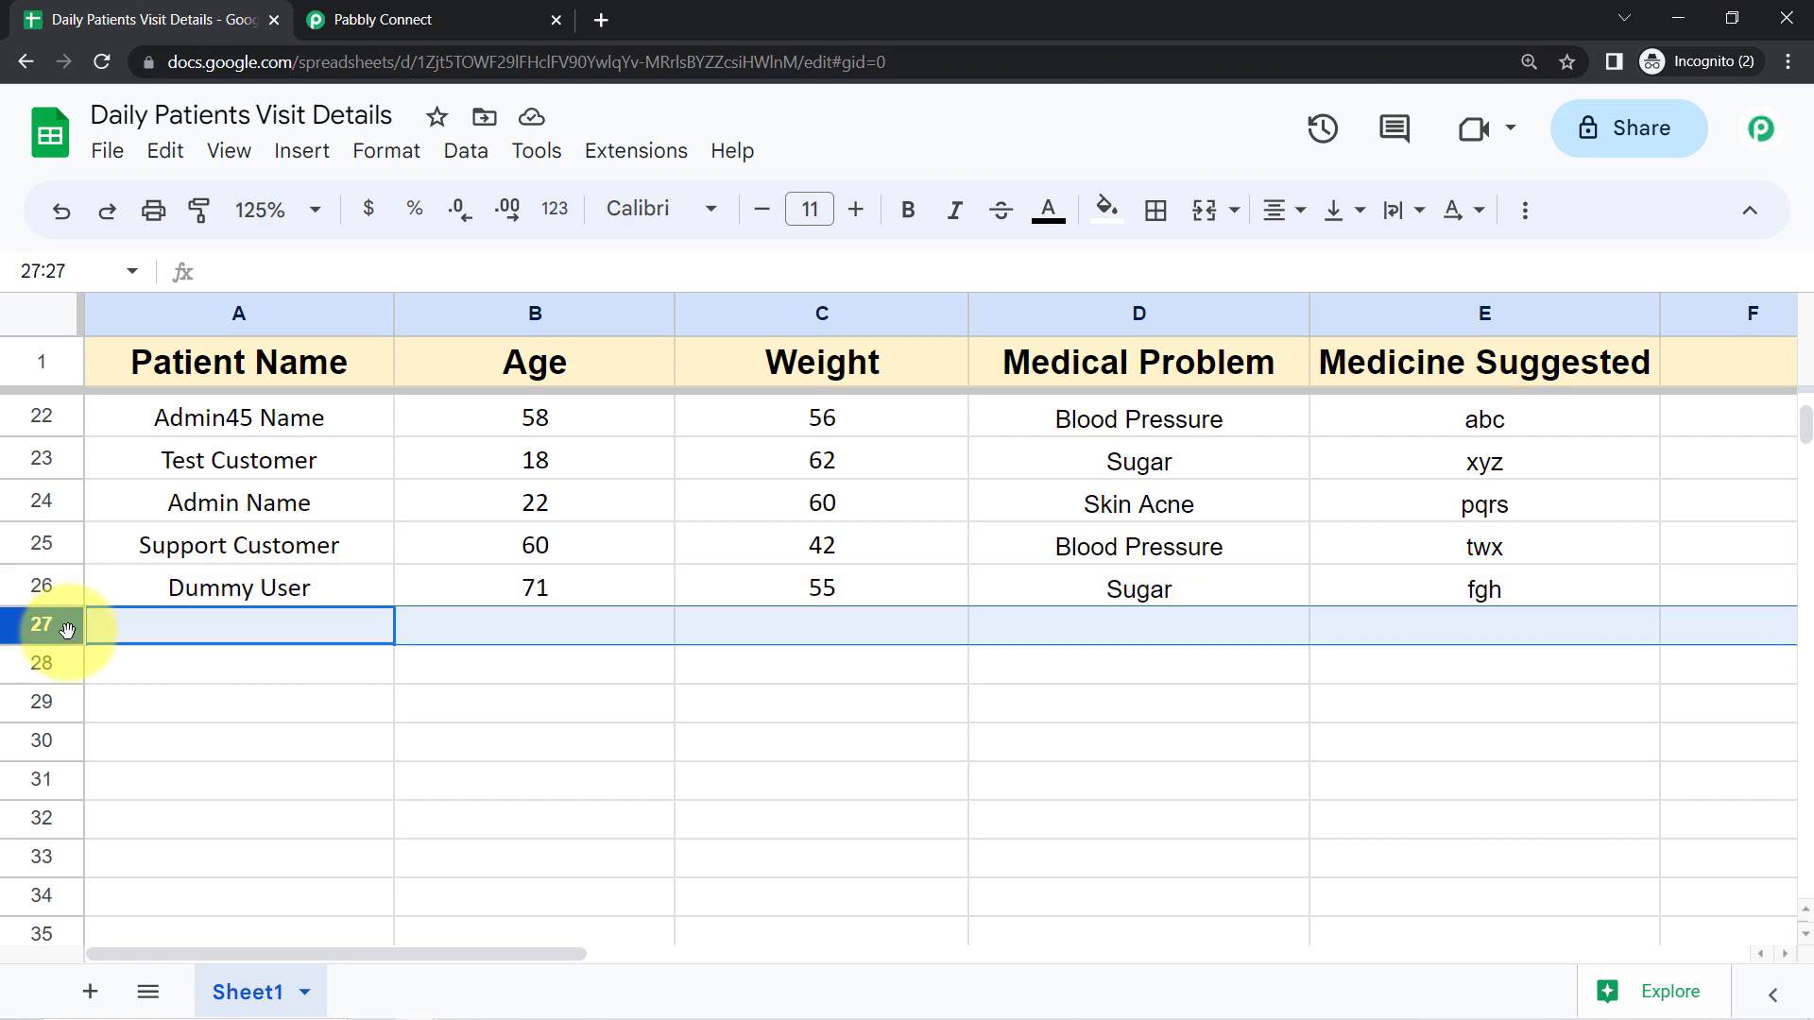
Step: Switch to Pabbly Connect and choose Google Sheets as the action application
click(363, 19)
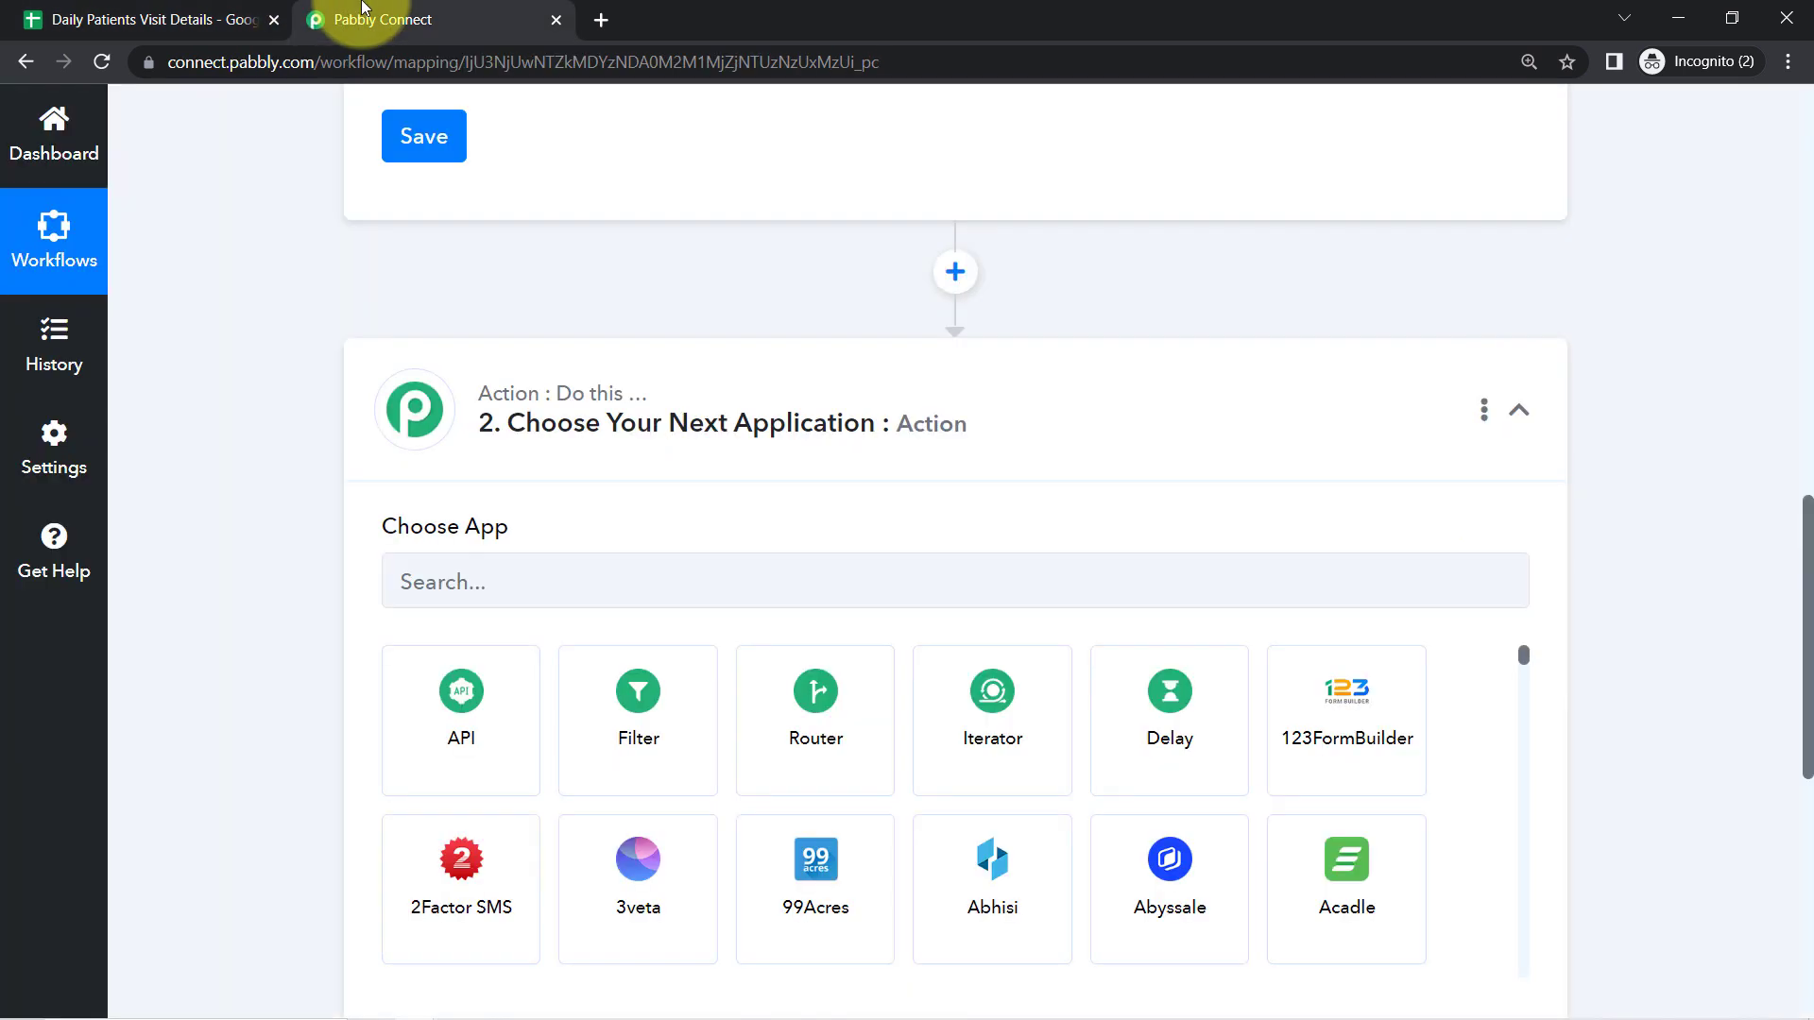
click(465, 585)
text(google she)
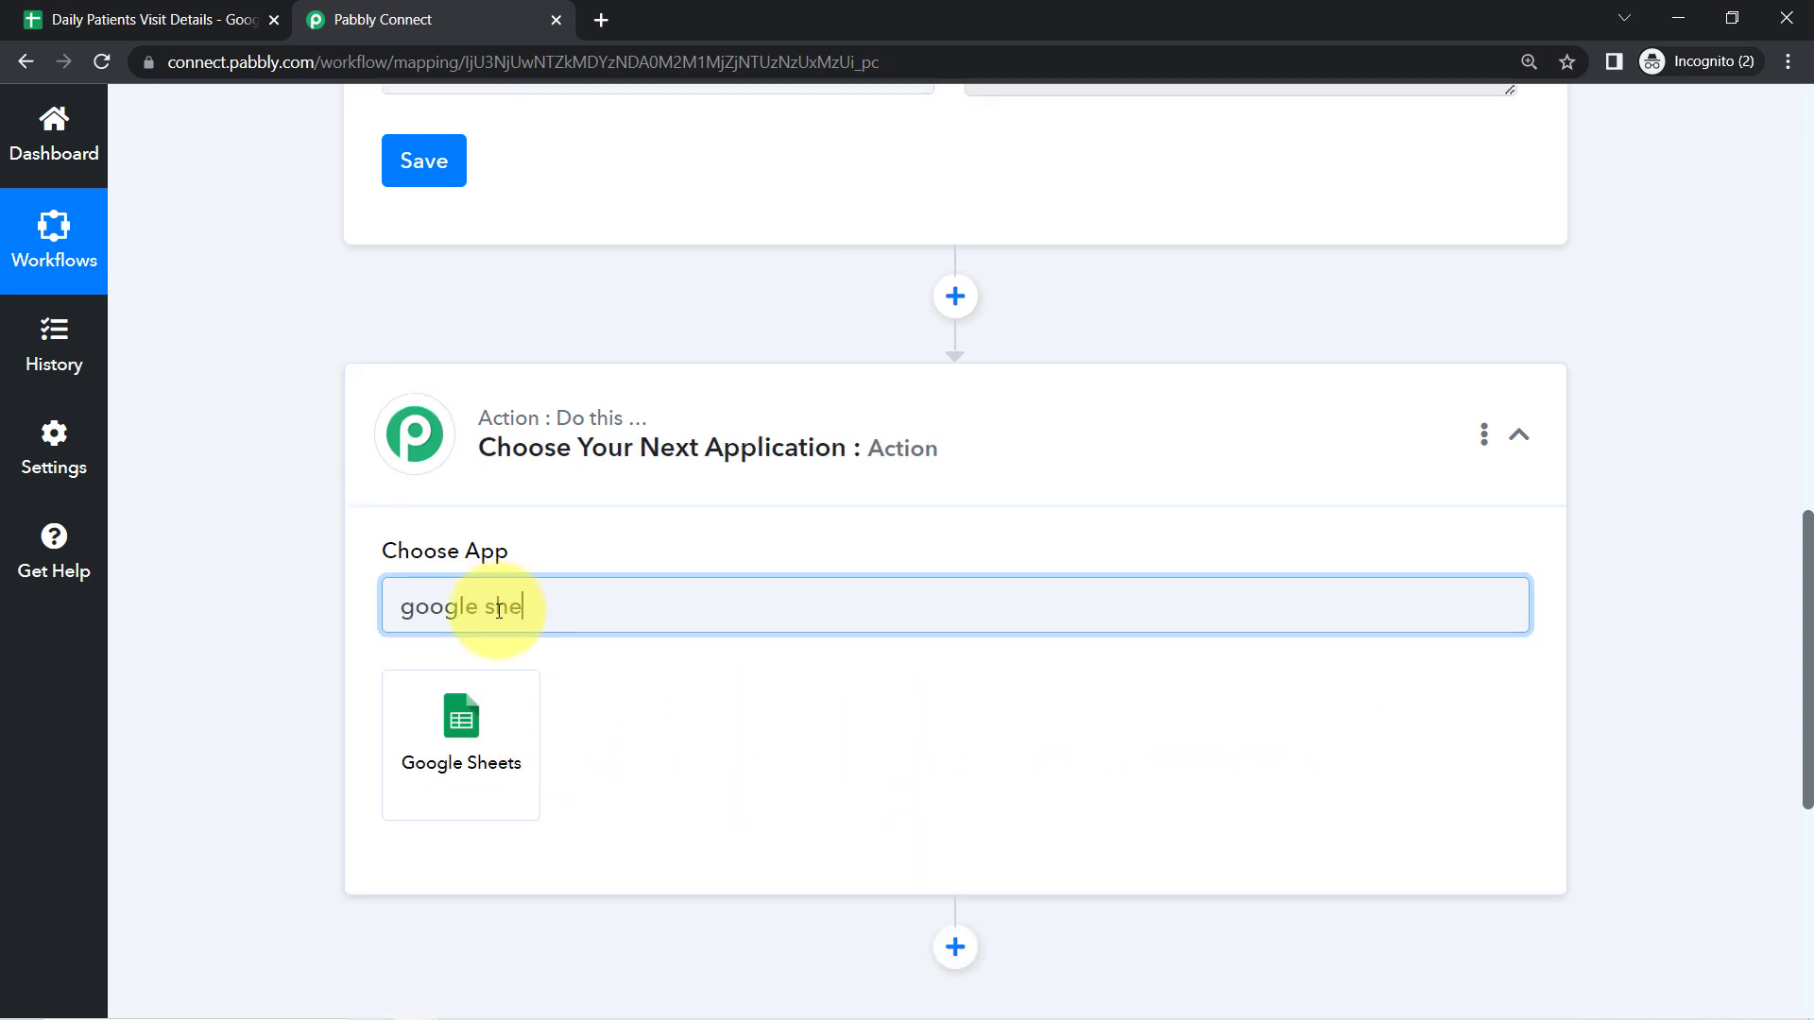
click(491, 708)
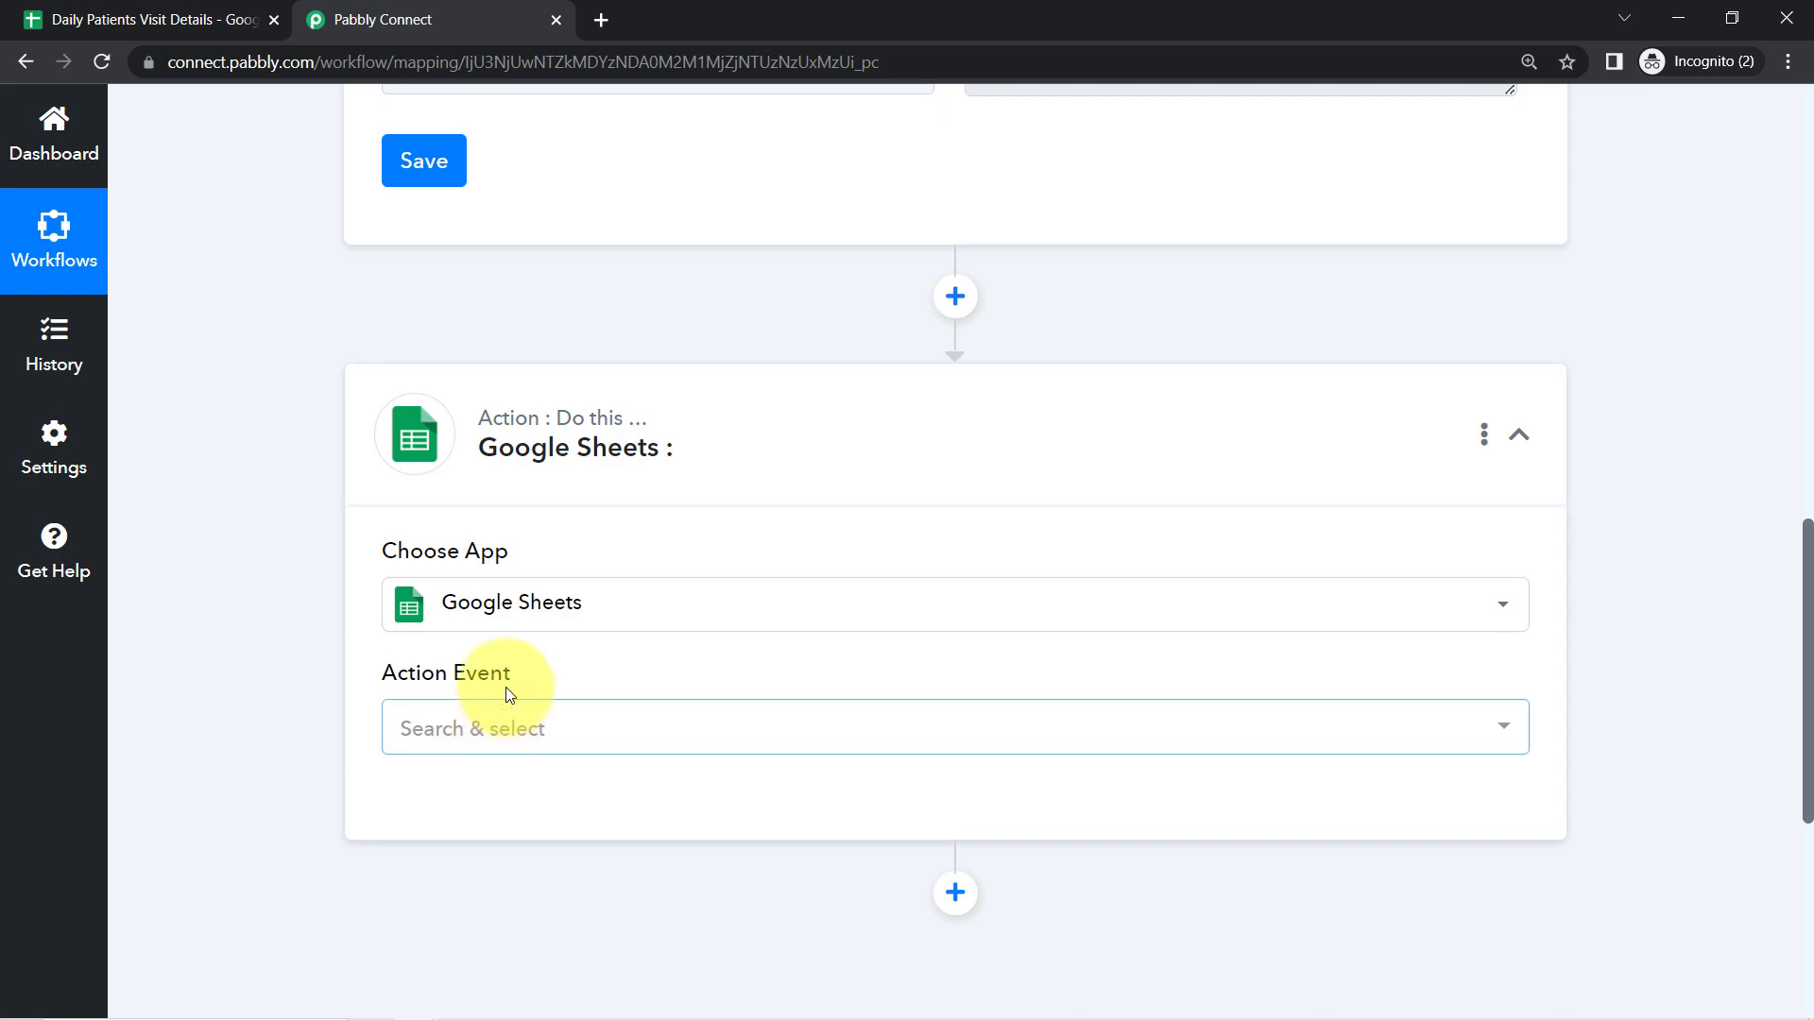
Step: Set the action event to Add New Row and connect it through the existing connection Google Sheets #3
click(457, 742)
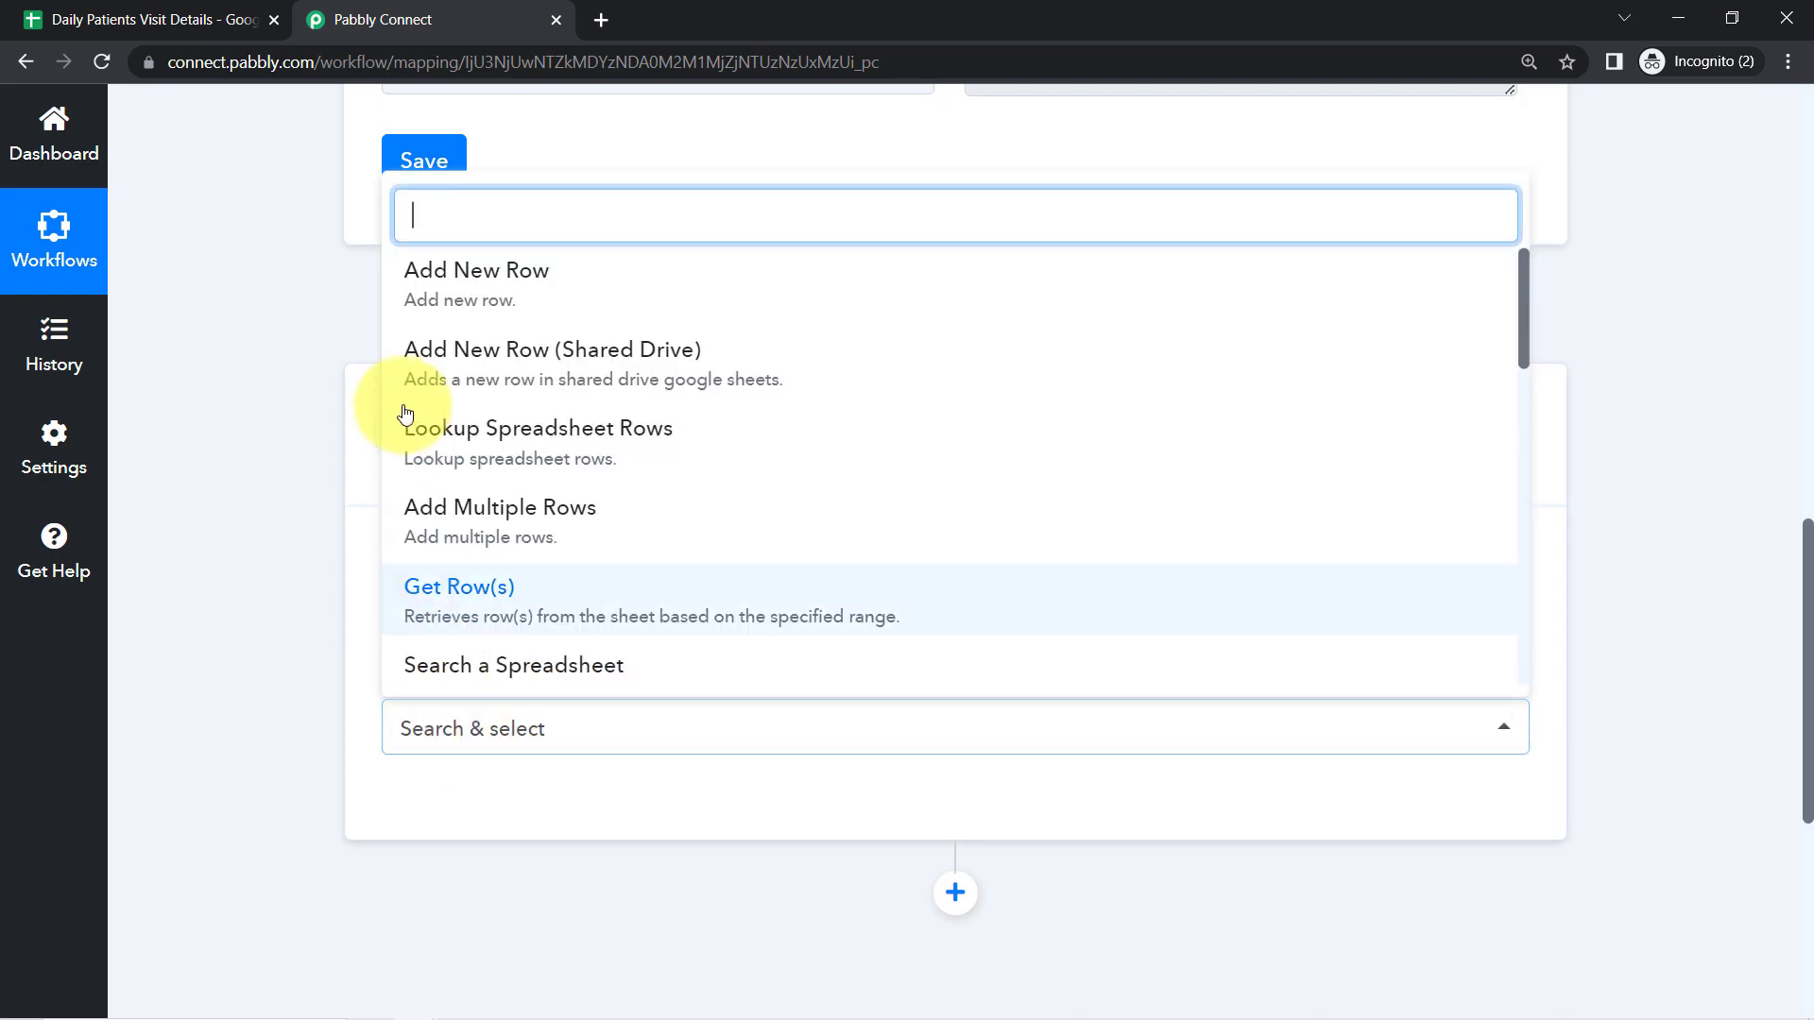
click(465, 283)
click(457, 809)
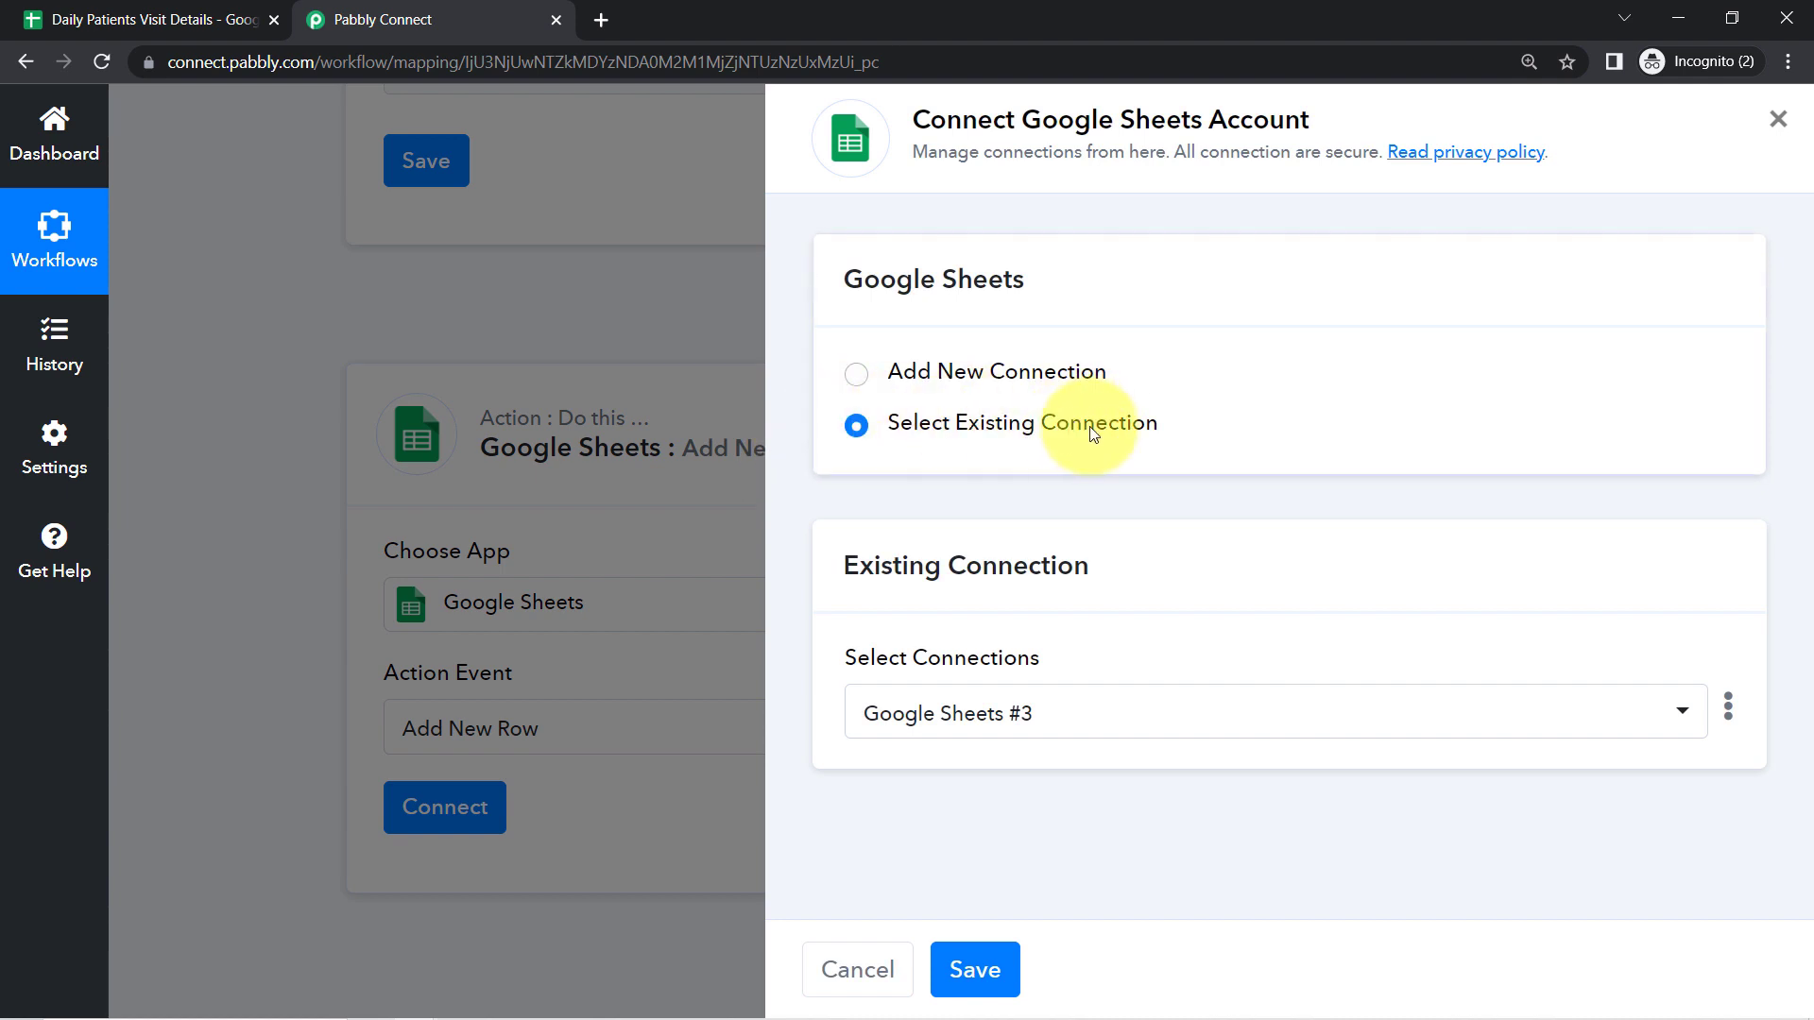
click(981, 966)
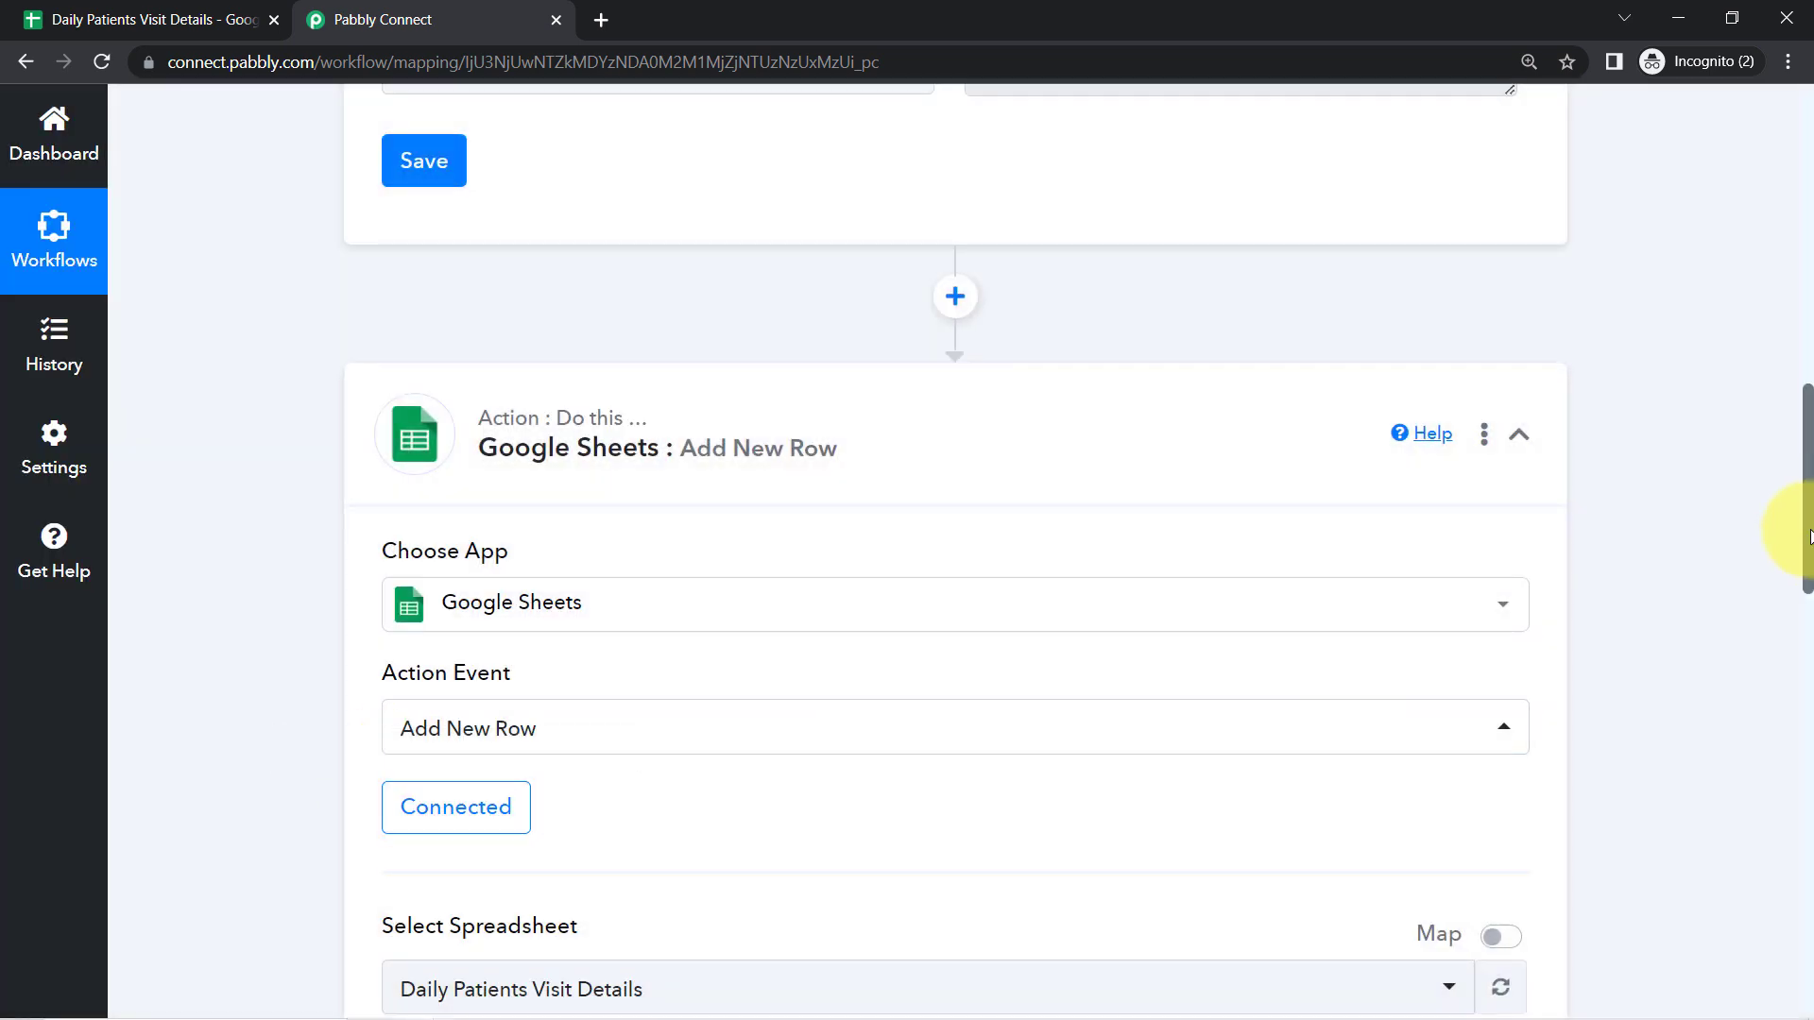
Step: Compare the action's spreadsheet and sheet selections with the title and sheet name of the Google Sheets file
scroll(1781, 566, down, 5)
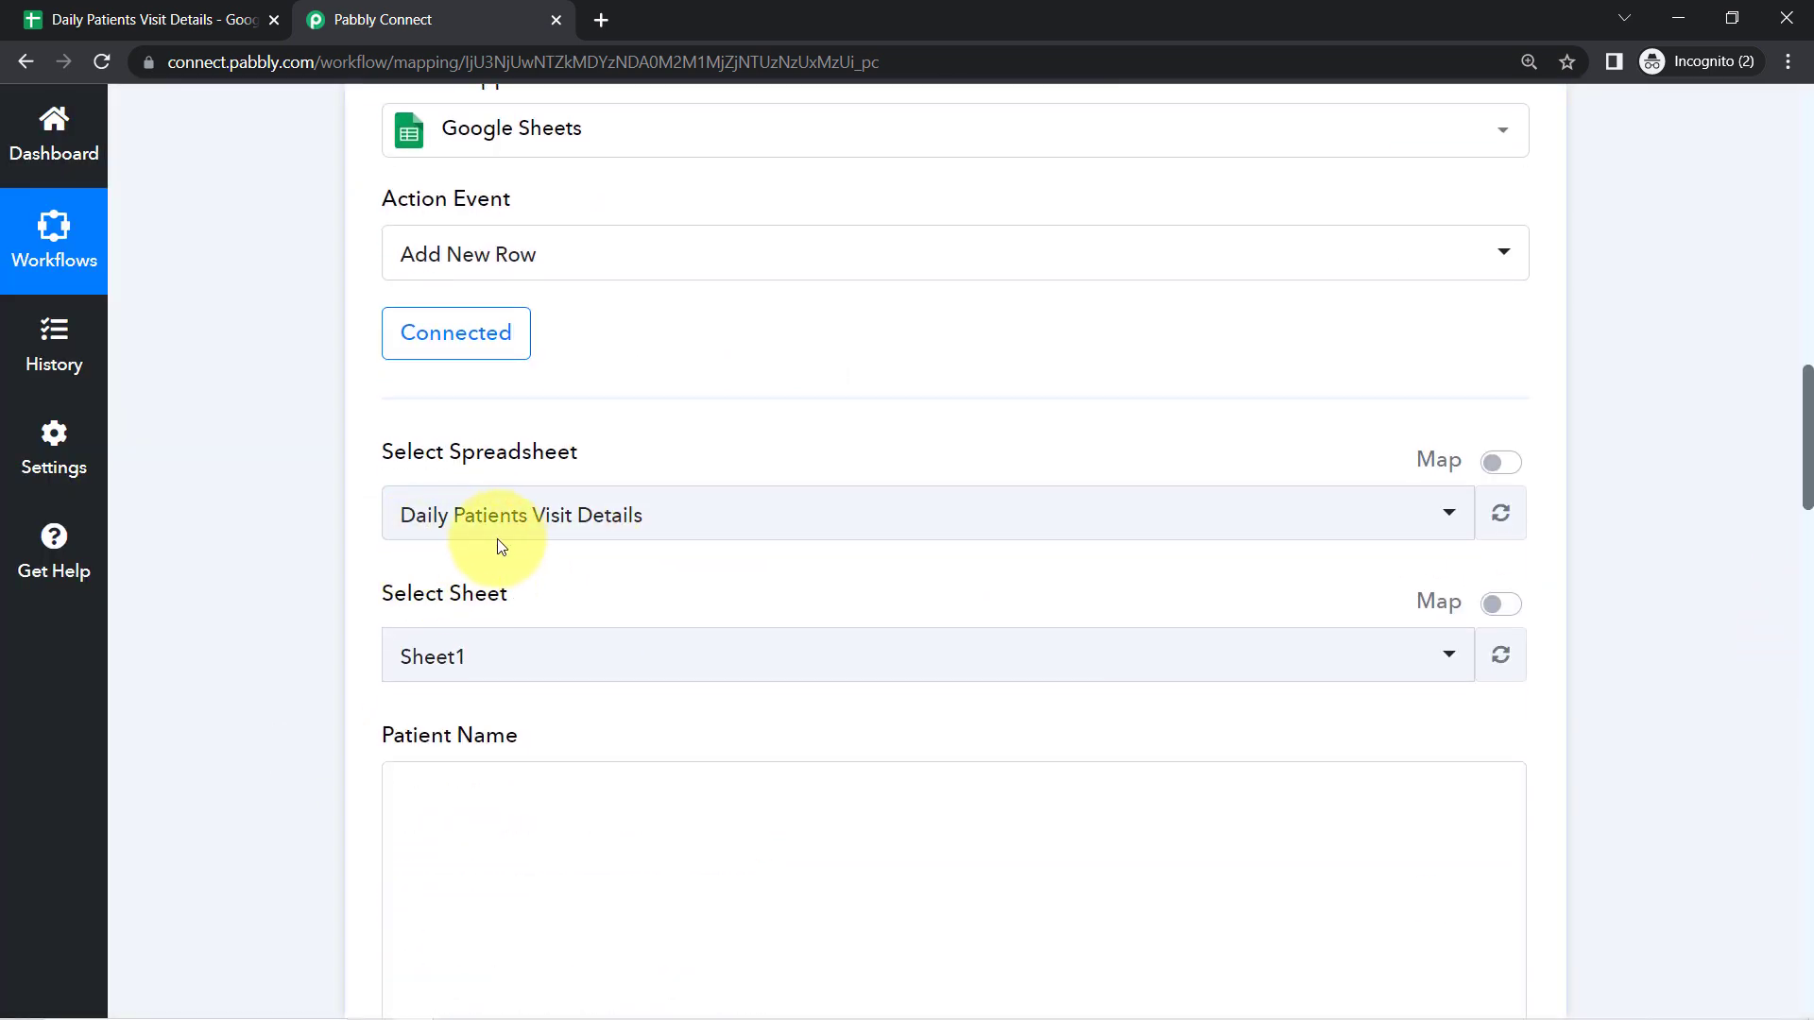
click(99, 10)
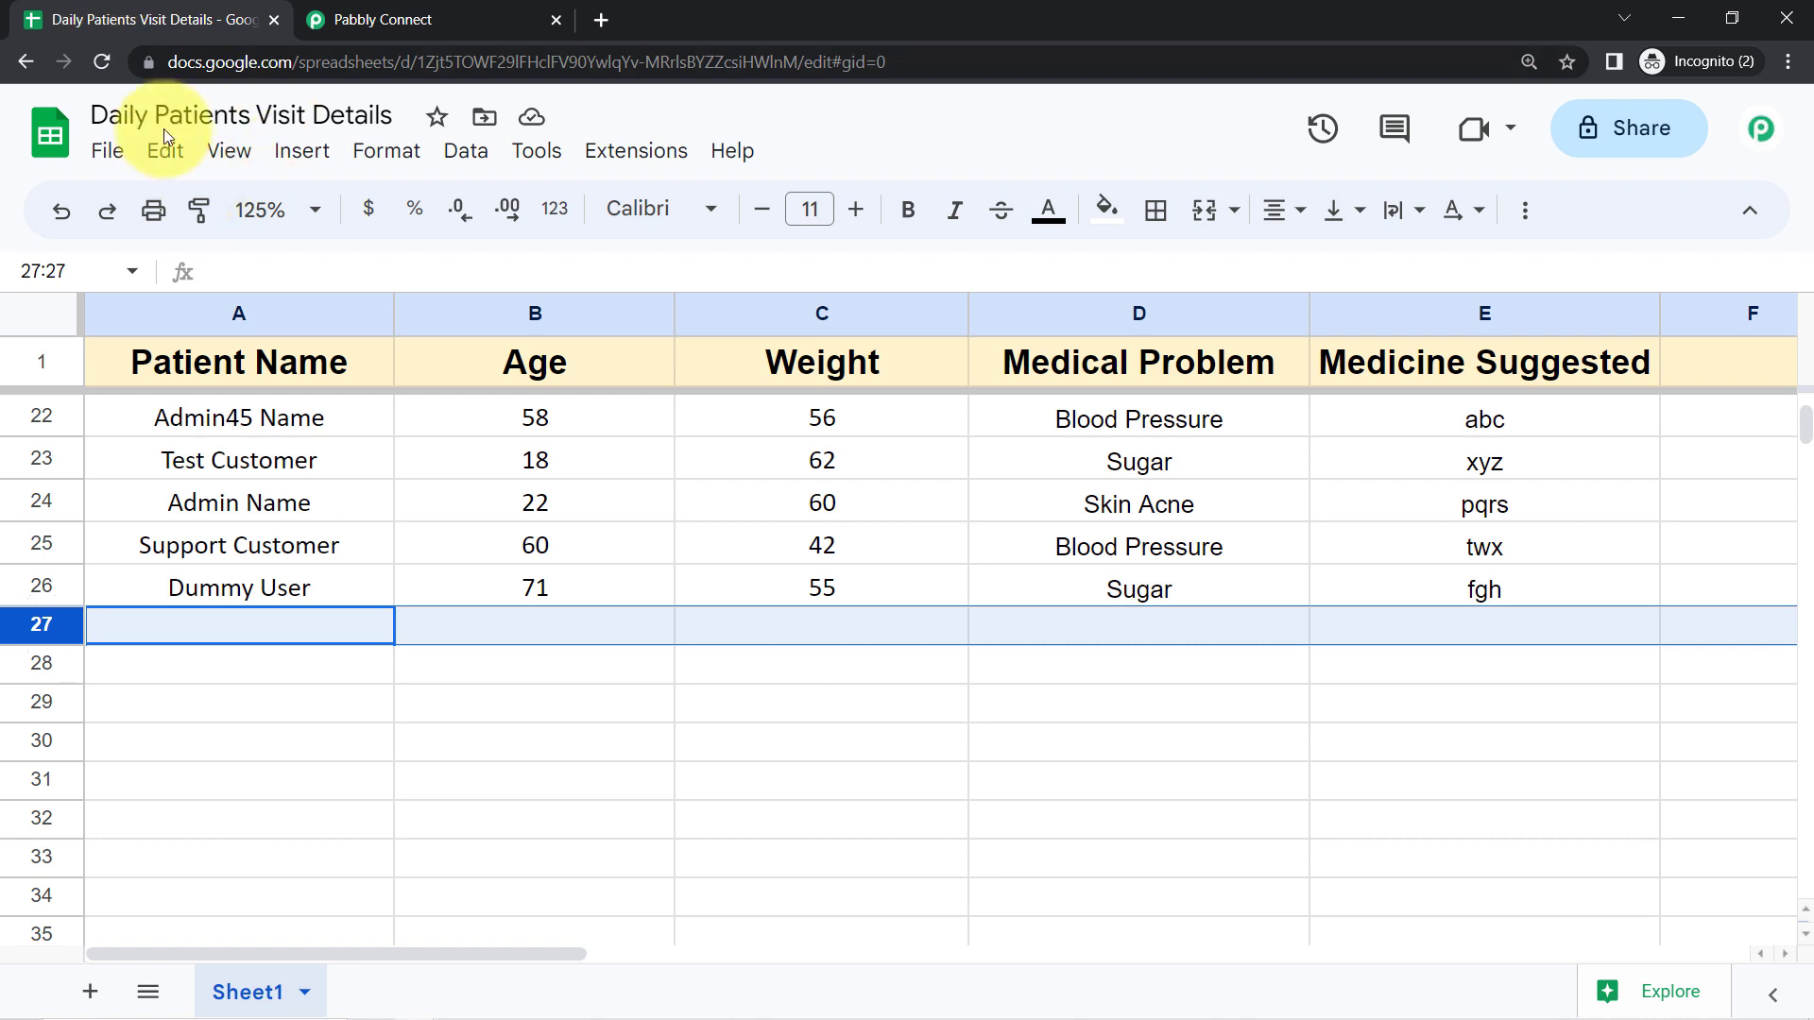
click(397, 17)
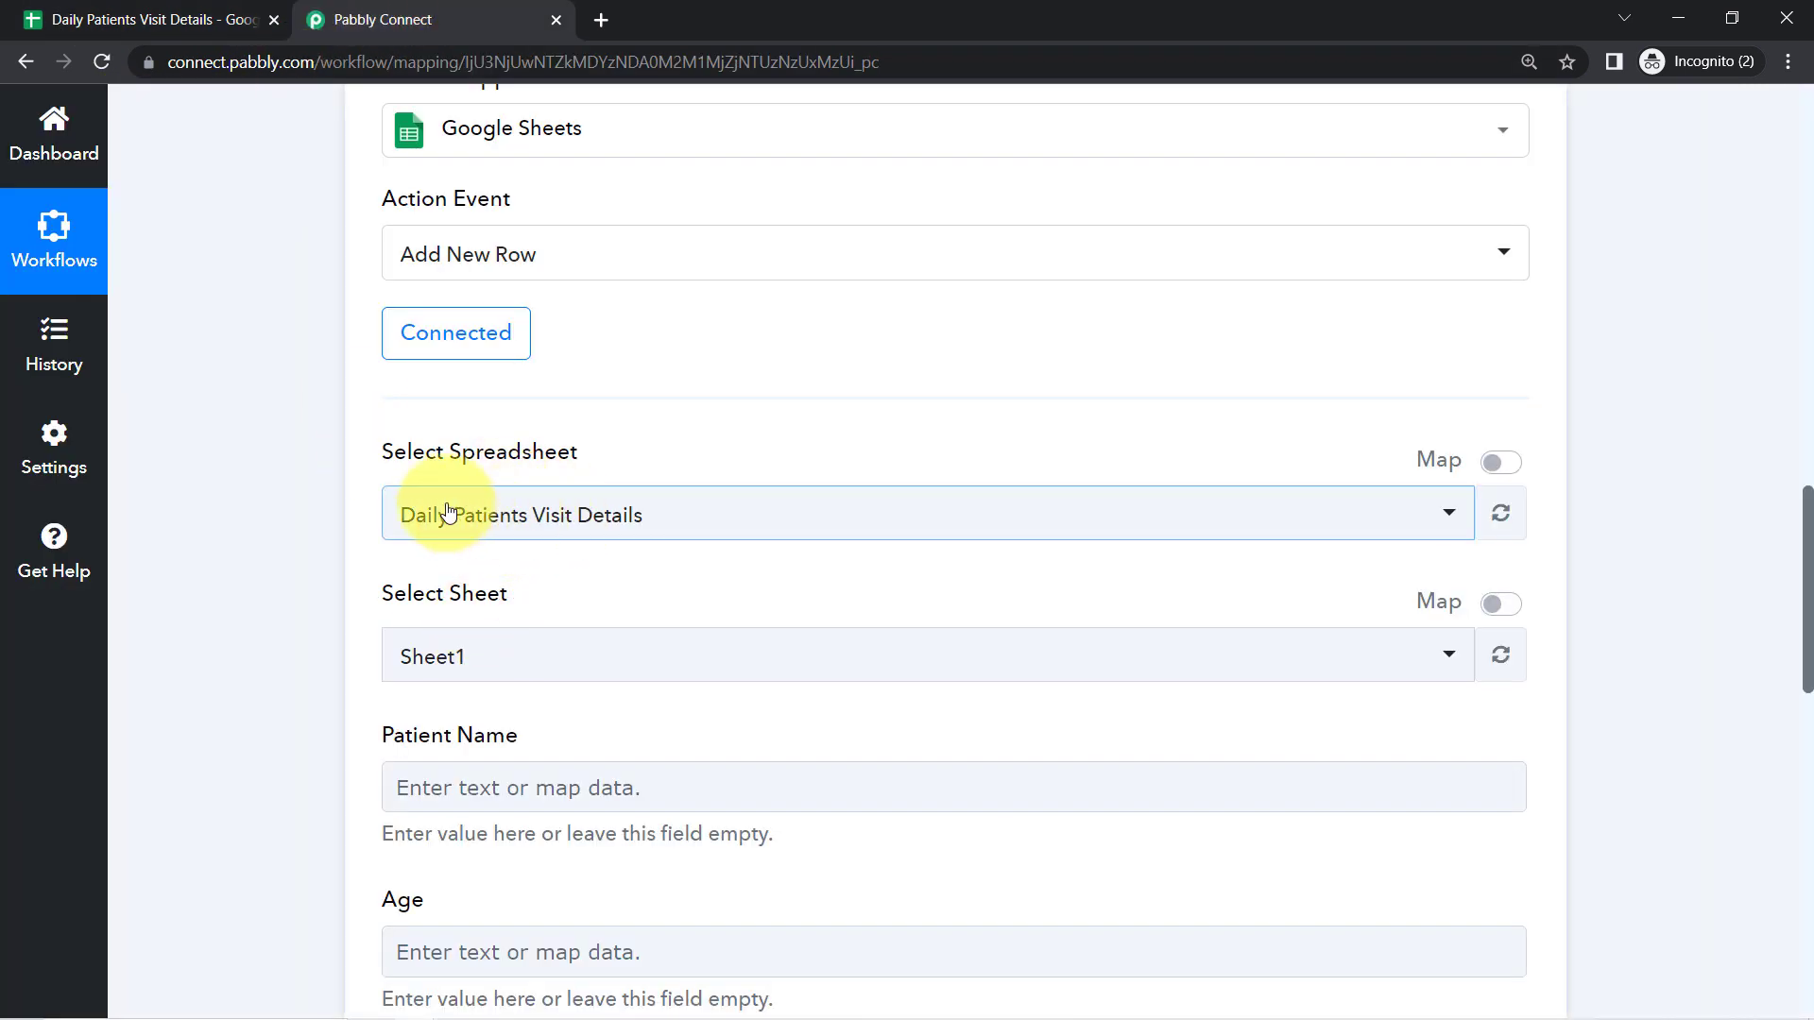
click(142, 19)
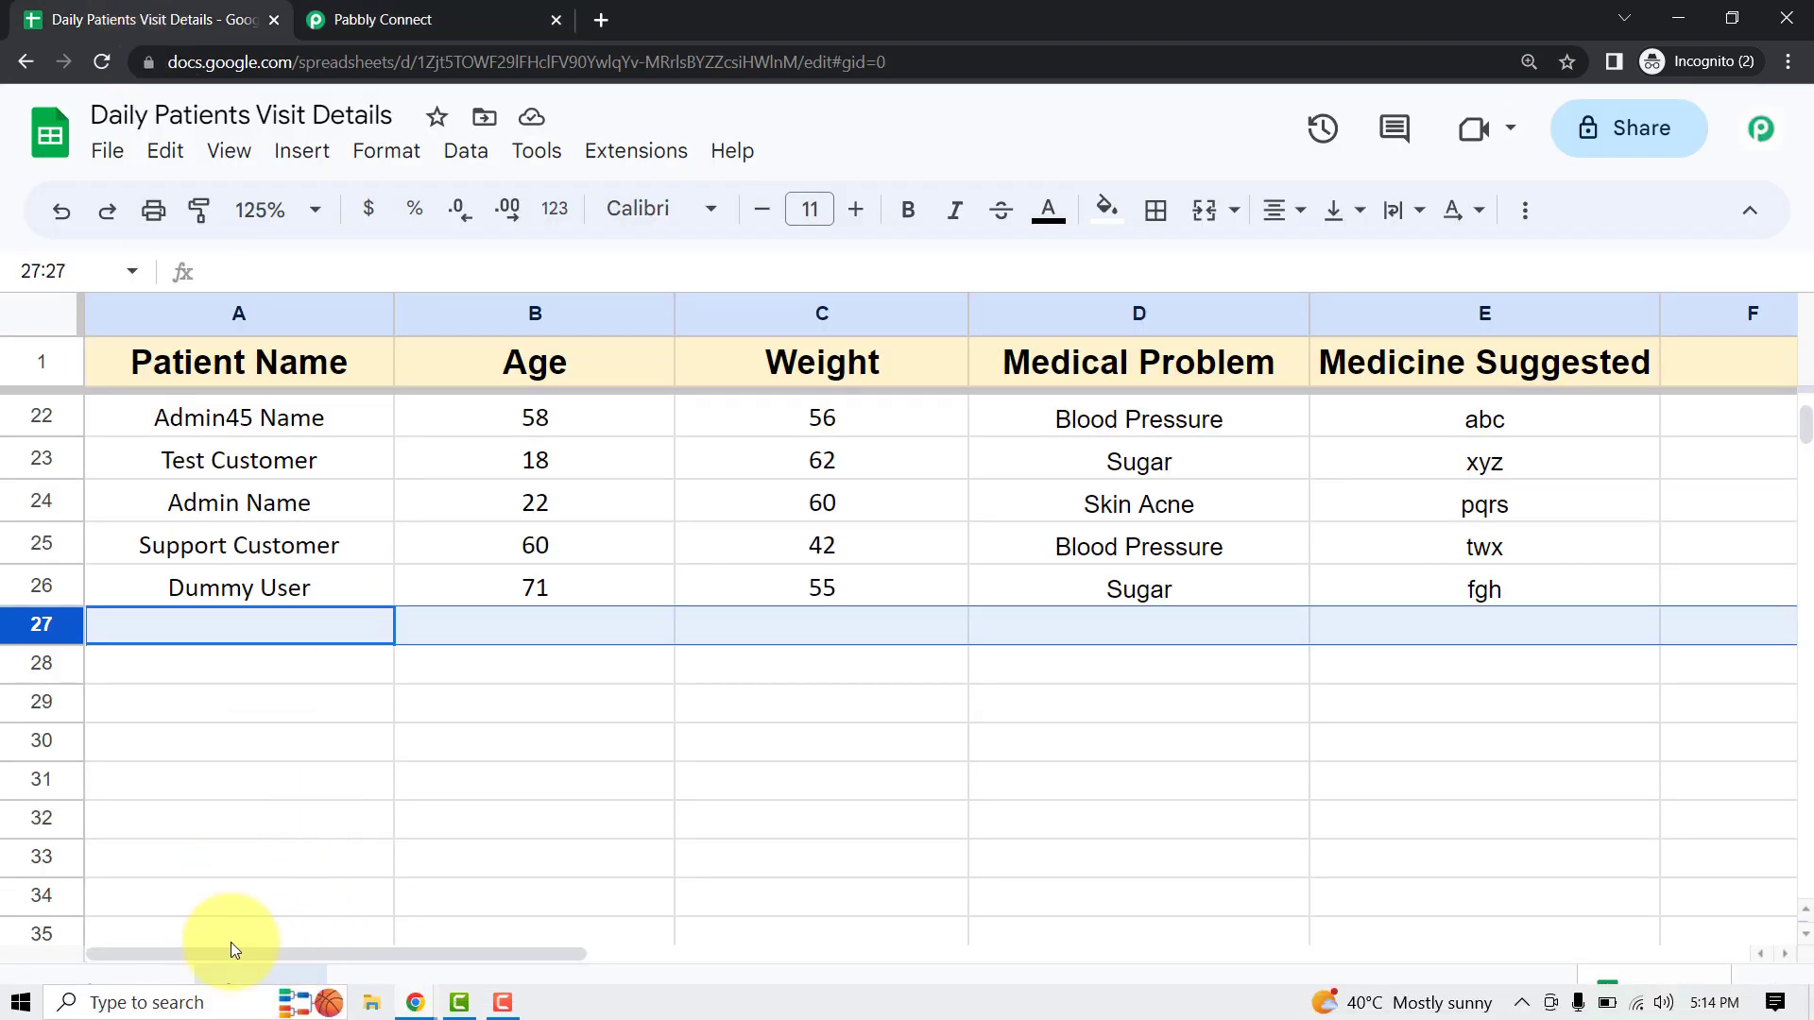
click(406, 20)
scroll(1806, 612, up, 1)
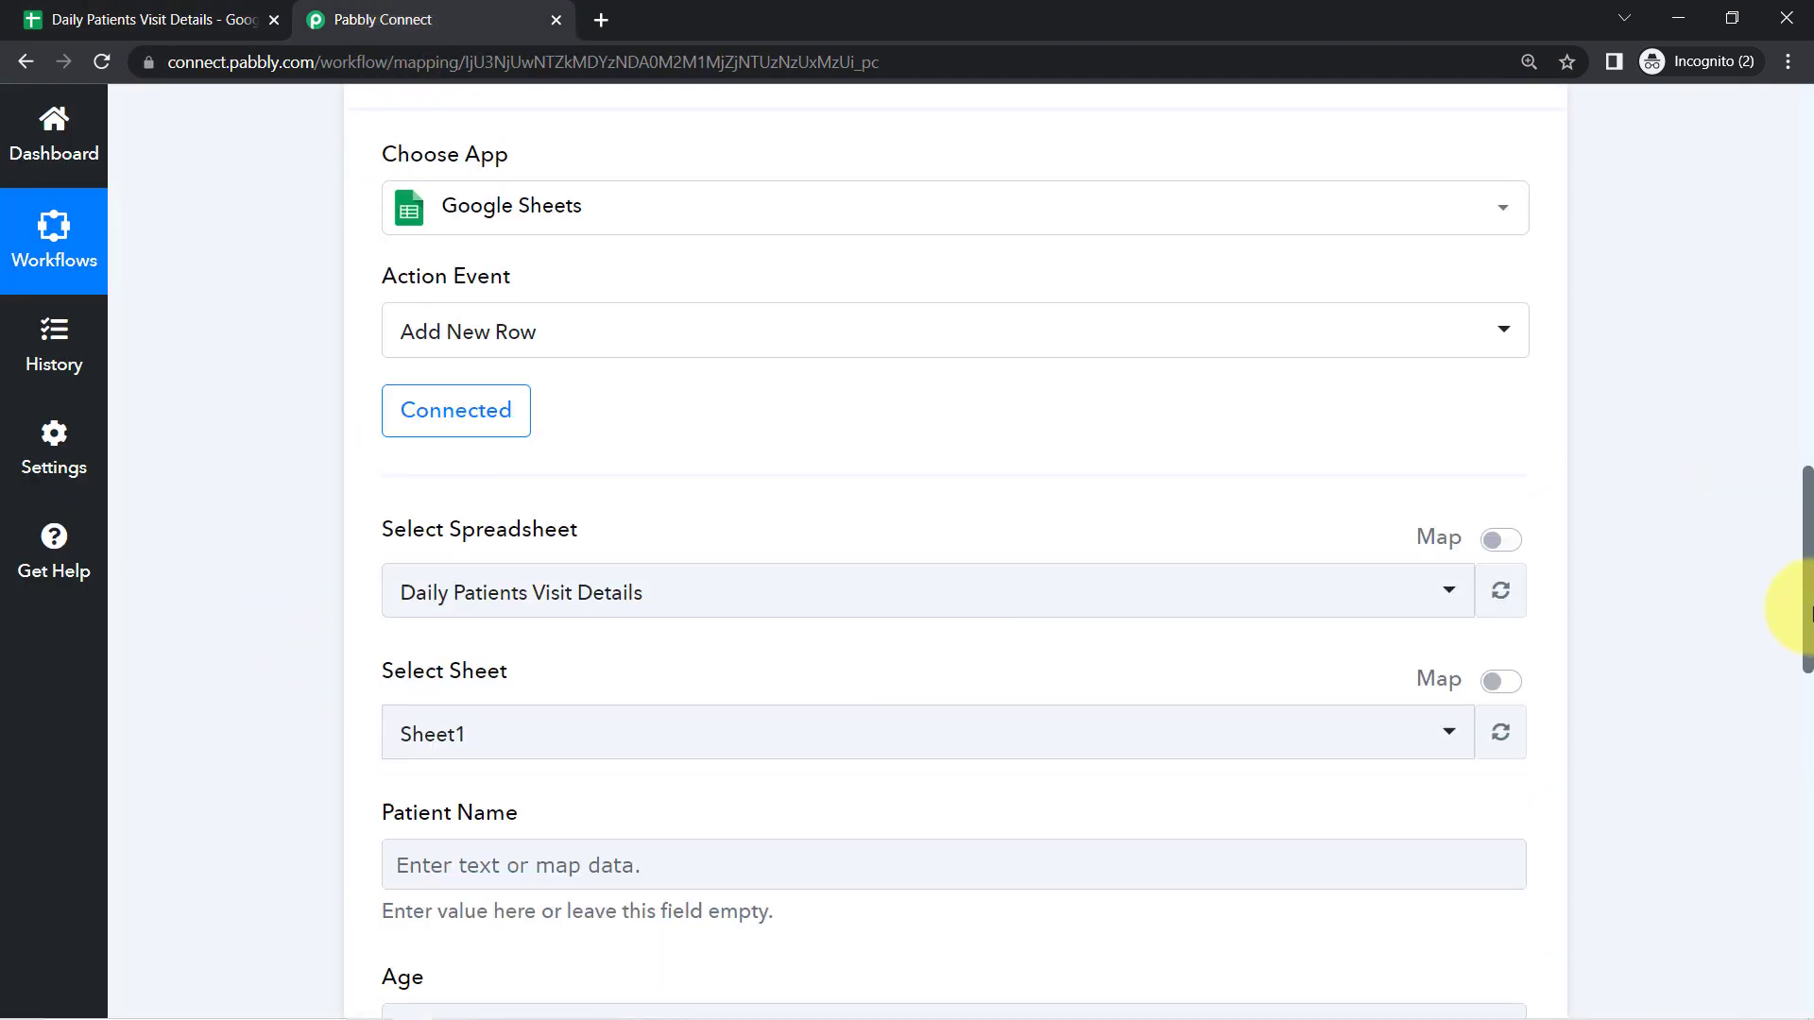
Step: Enter "This is the Last Data Entry of Today" as the new row's Patient Name and copy that text
drag(1806, 612, 1791, 720)
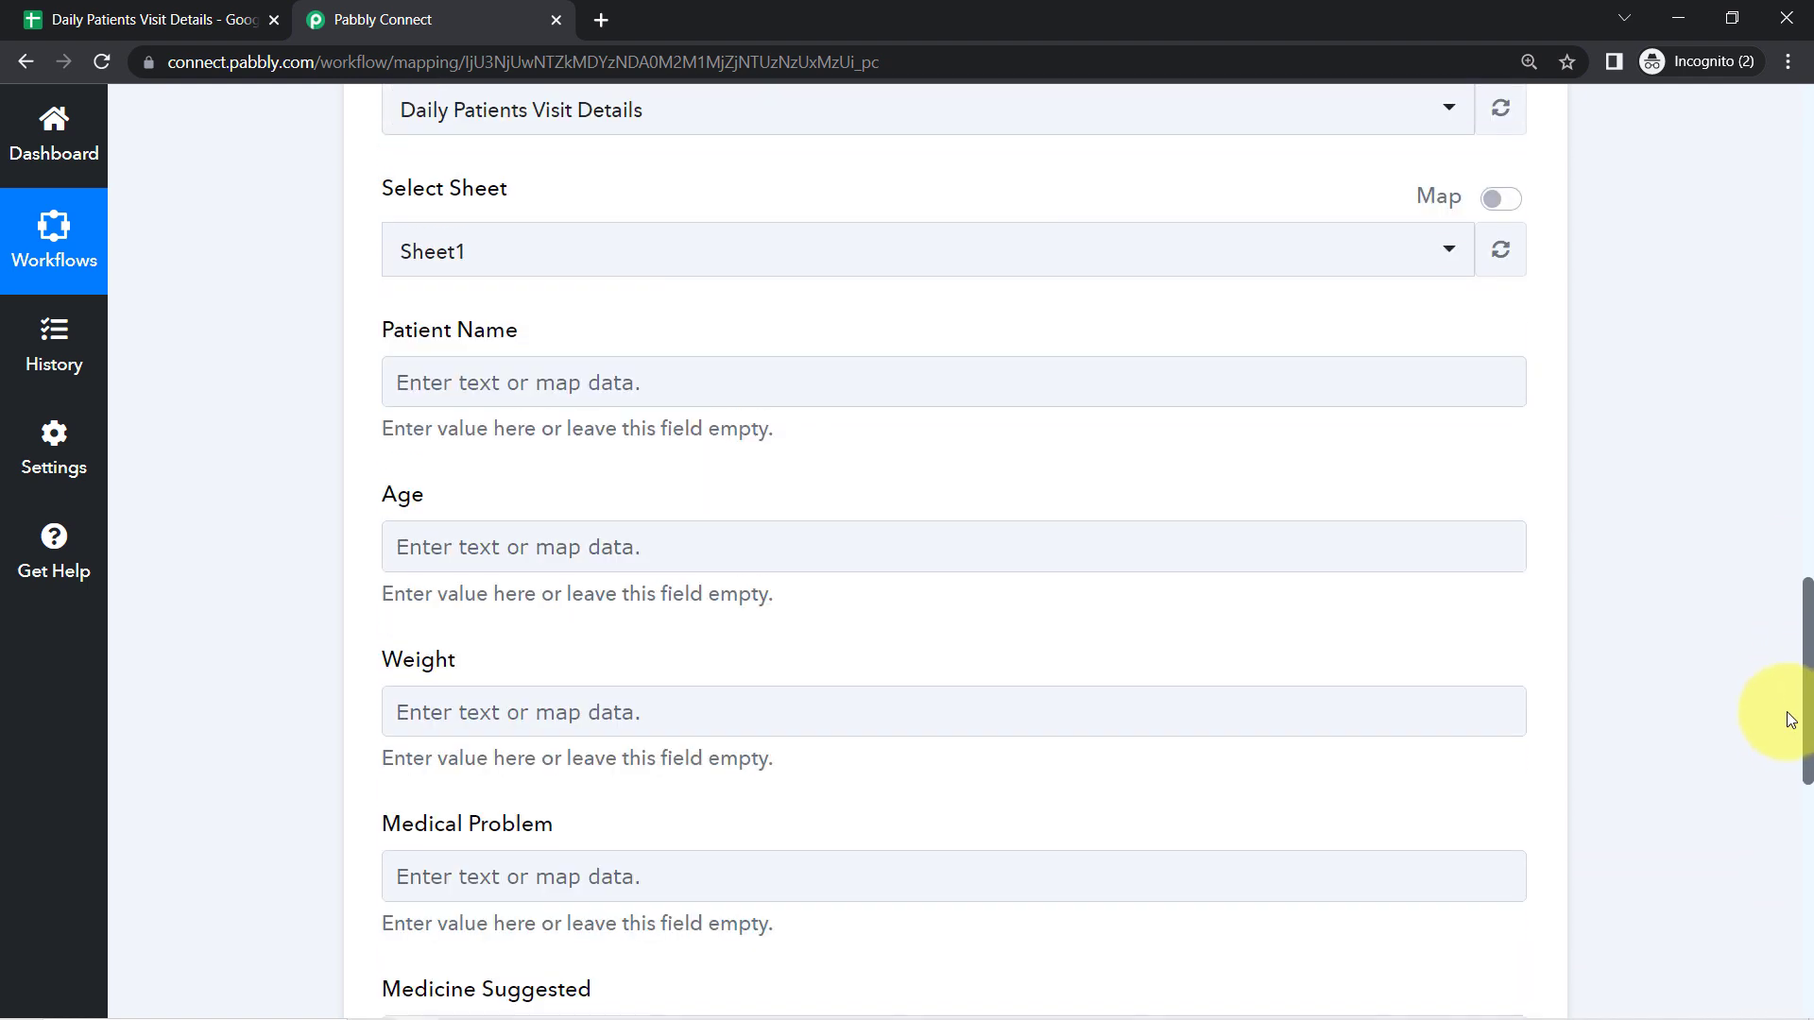
click(460, 390)
text(Thu)
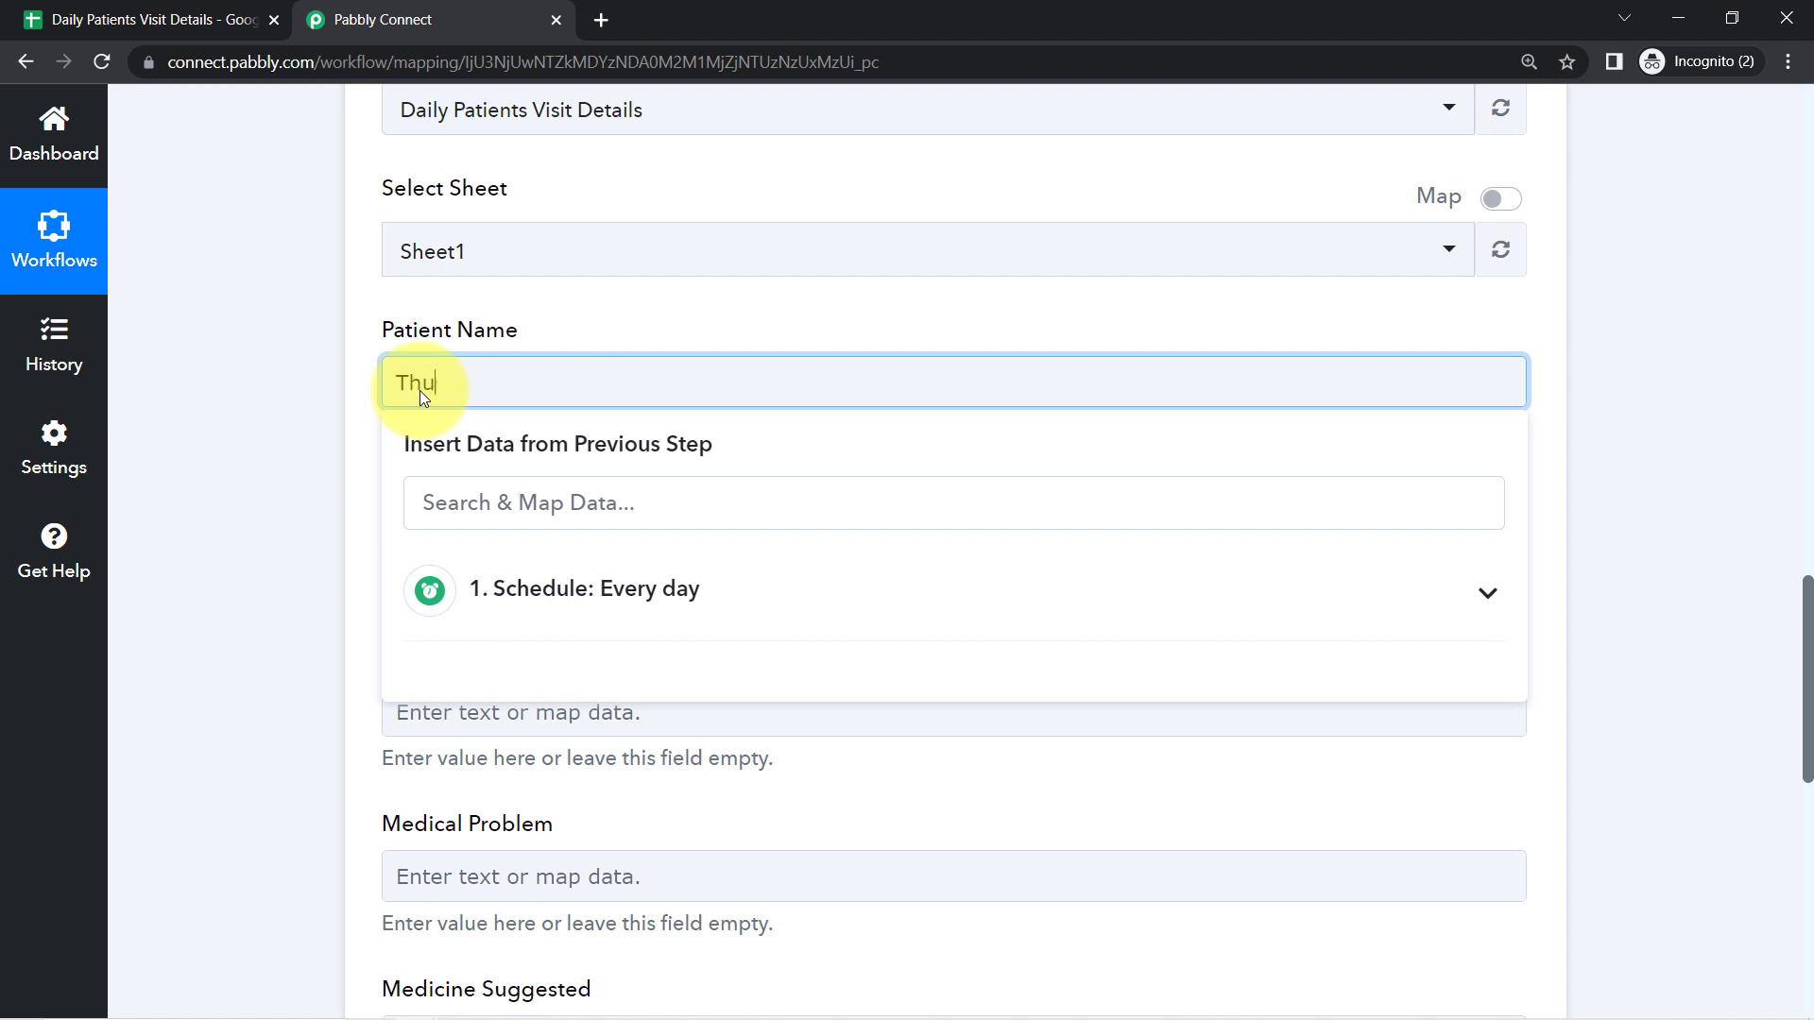
text(s us the Last Data Entry of Today)
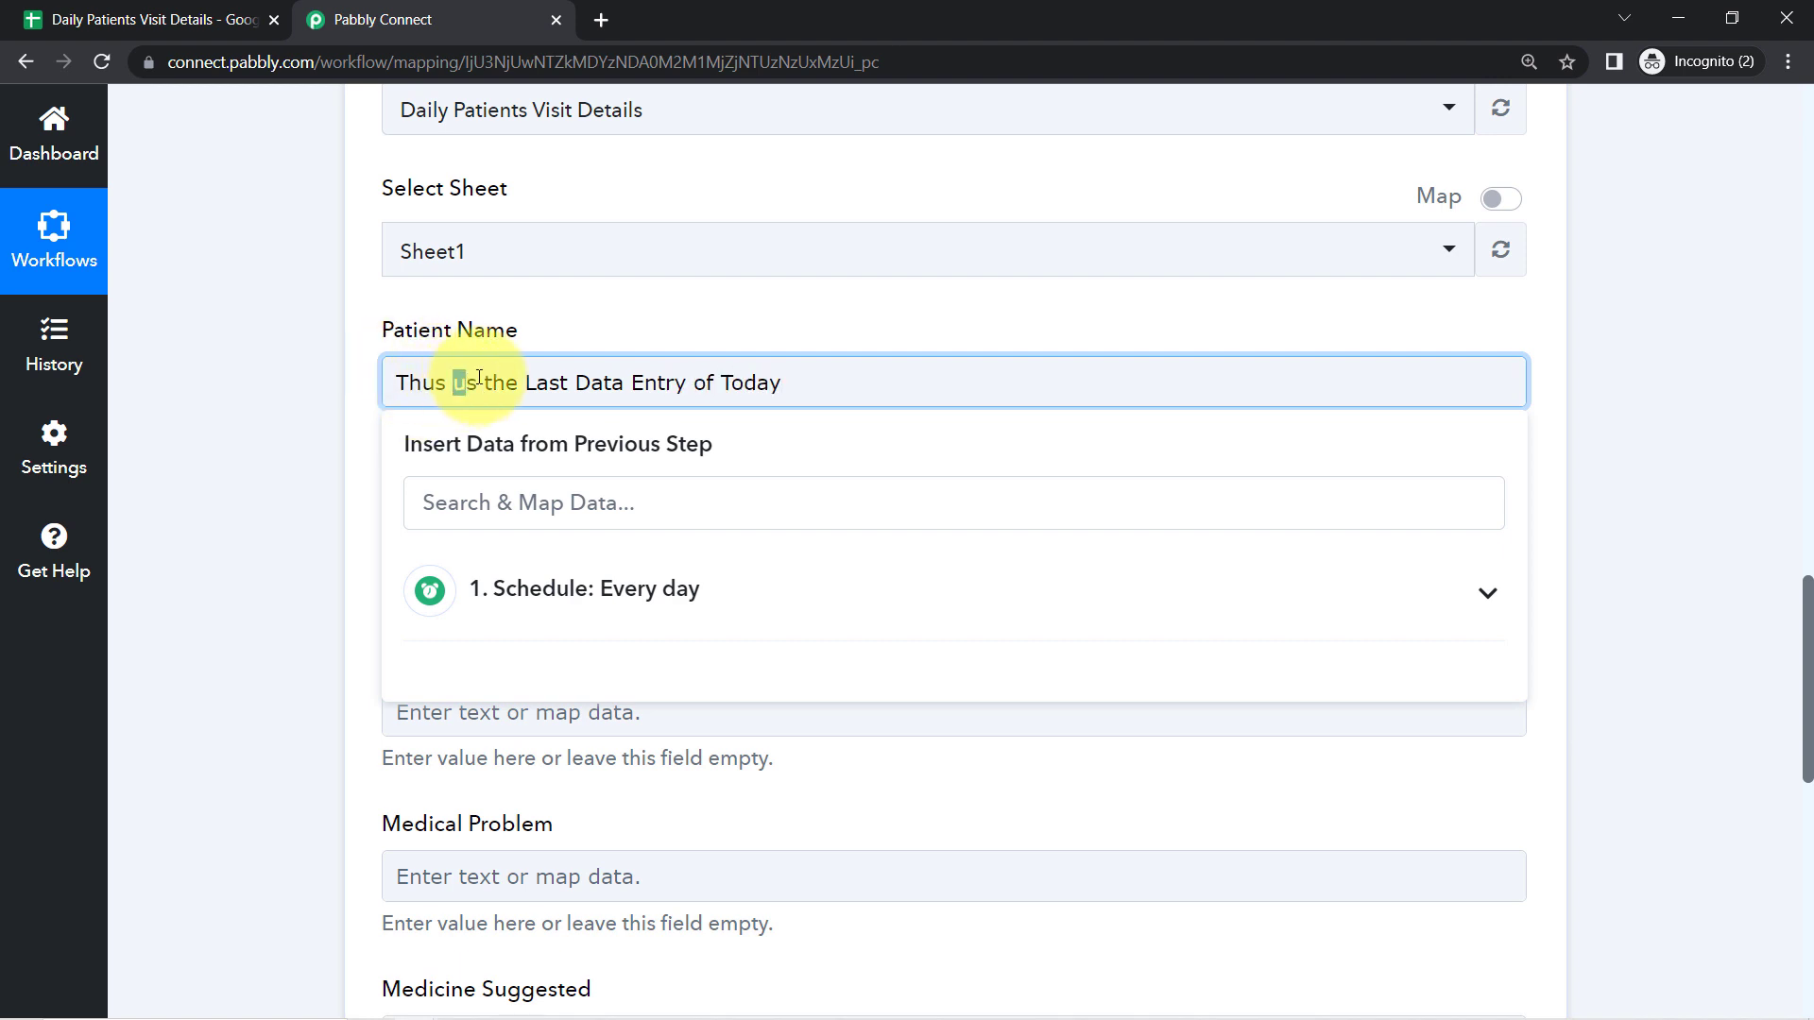
text(i)
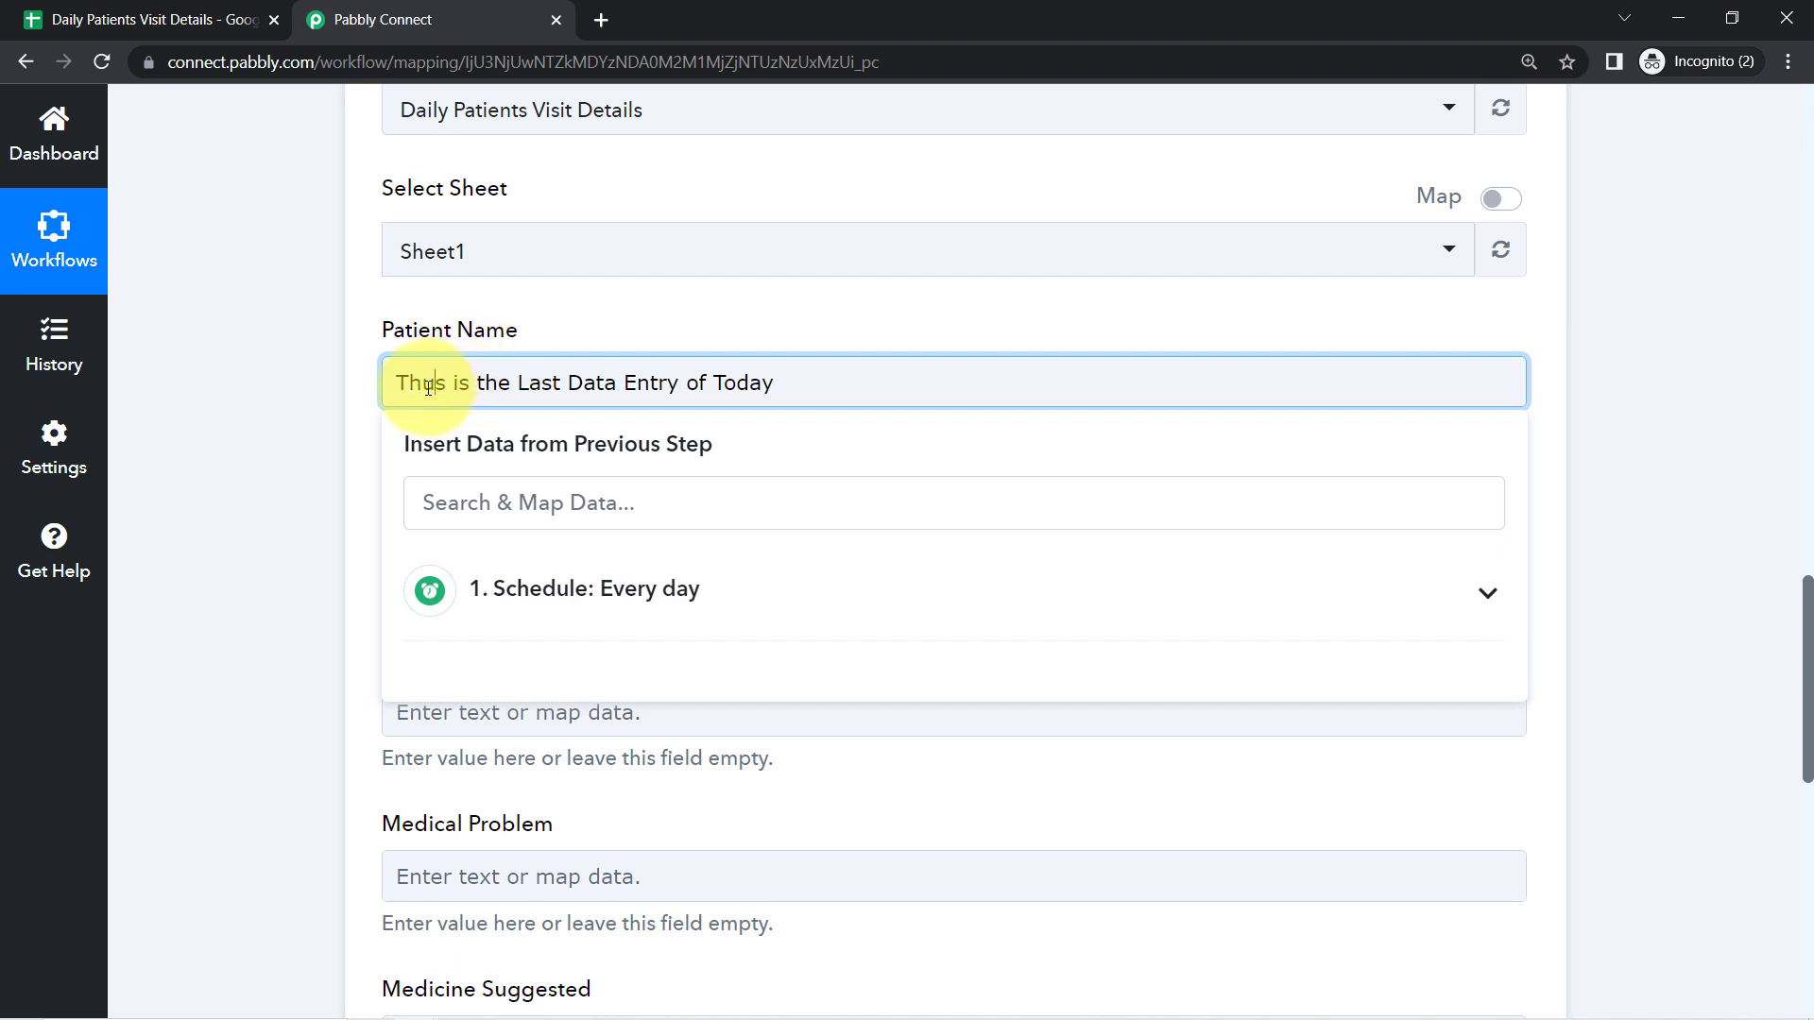
text(i)
key(ctrl+a)
key(ctrl+c)
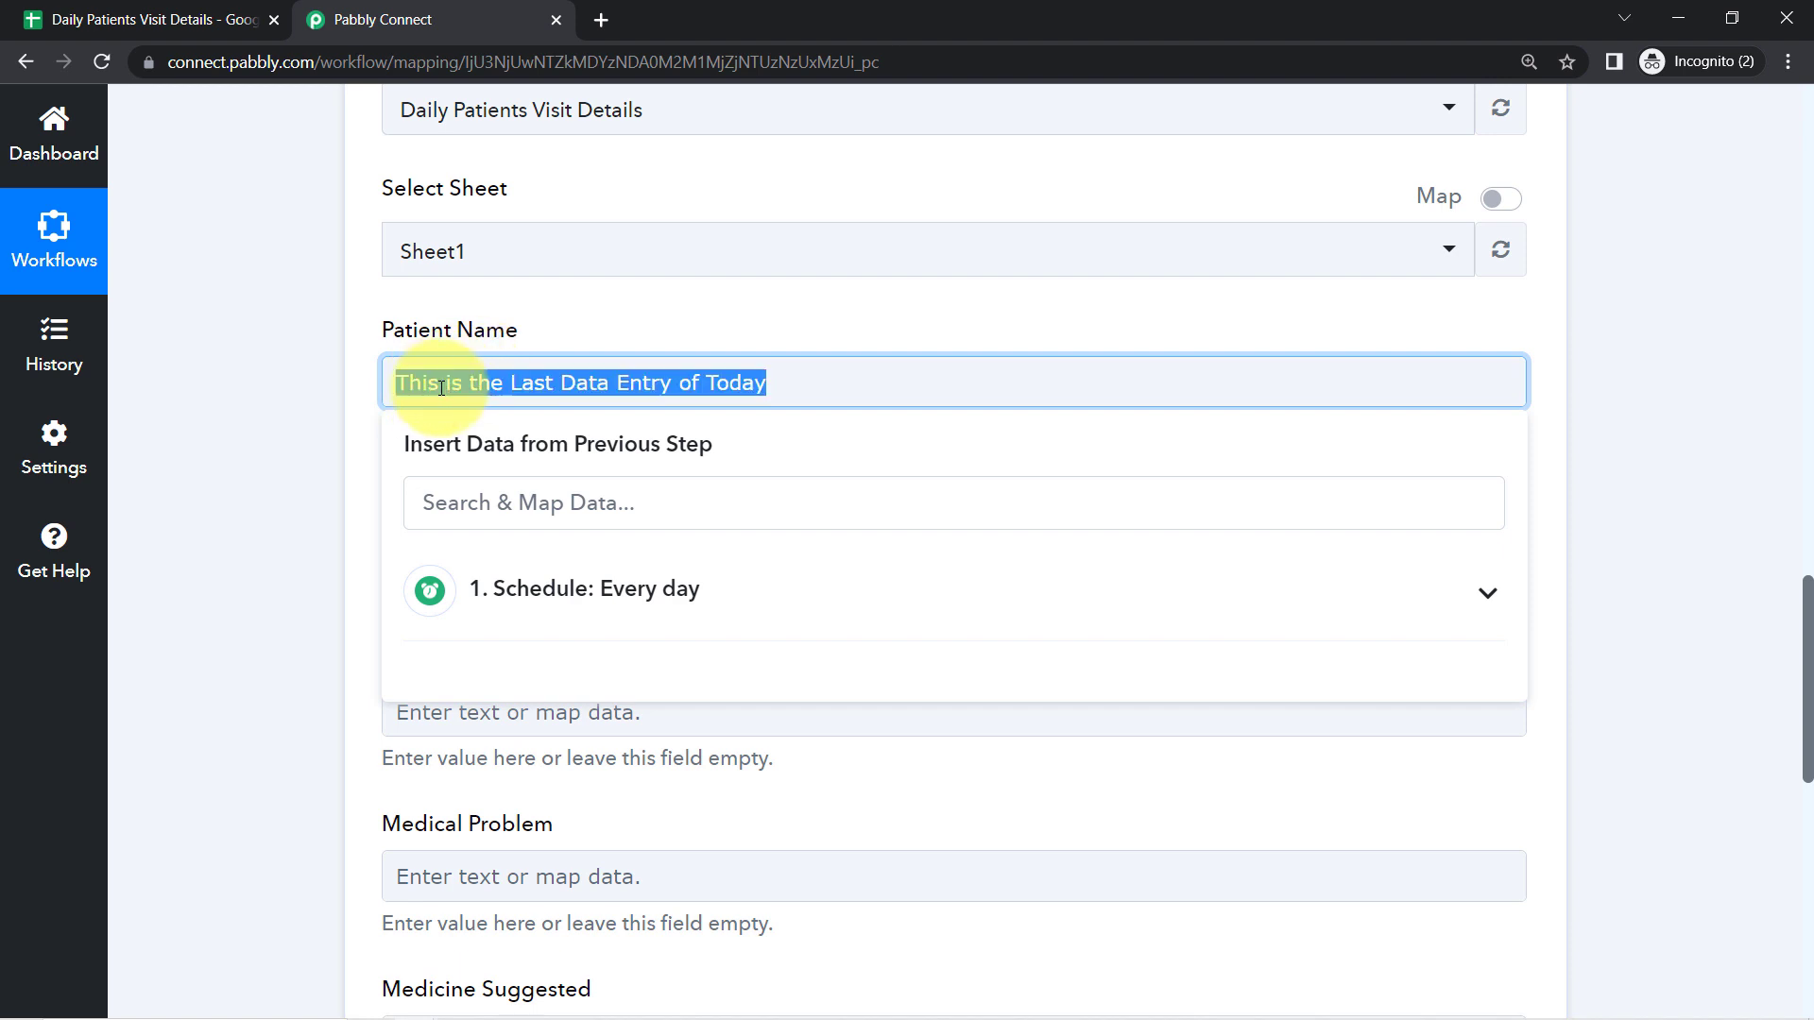
click(228, 503)
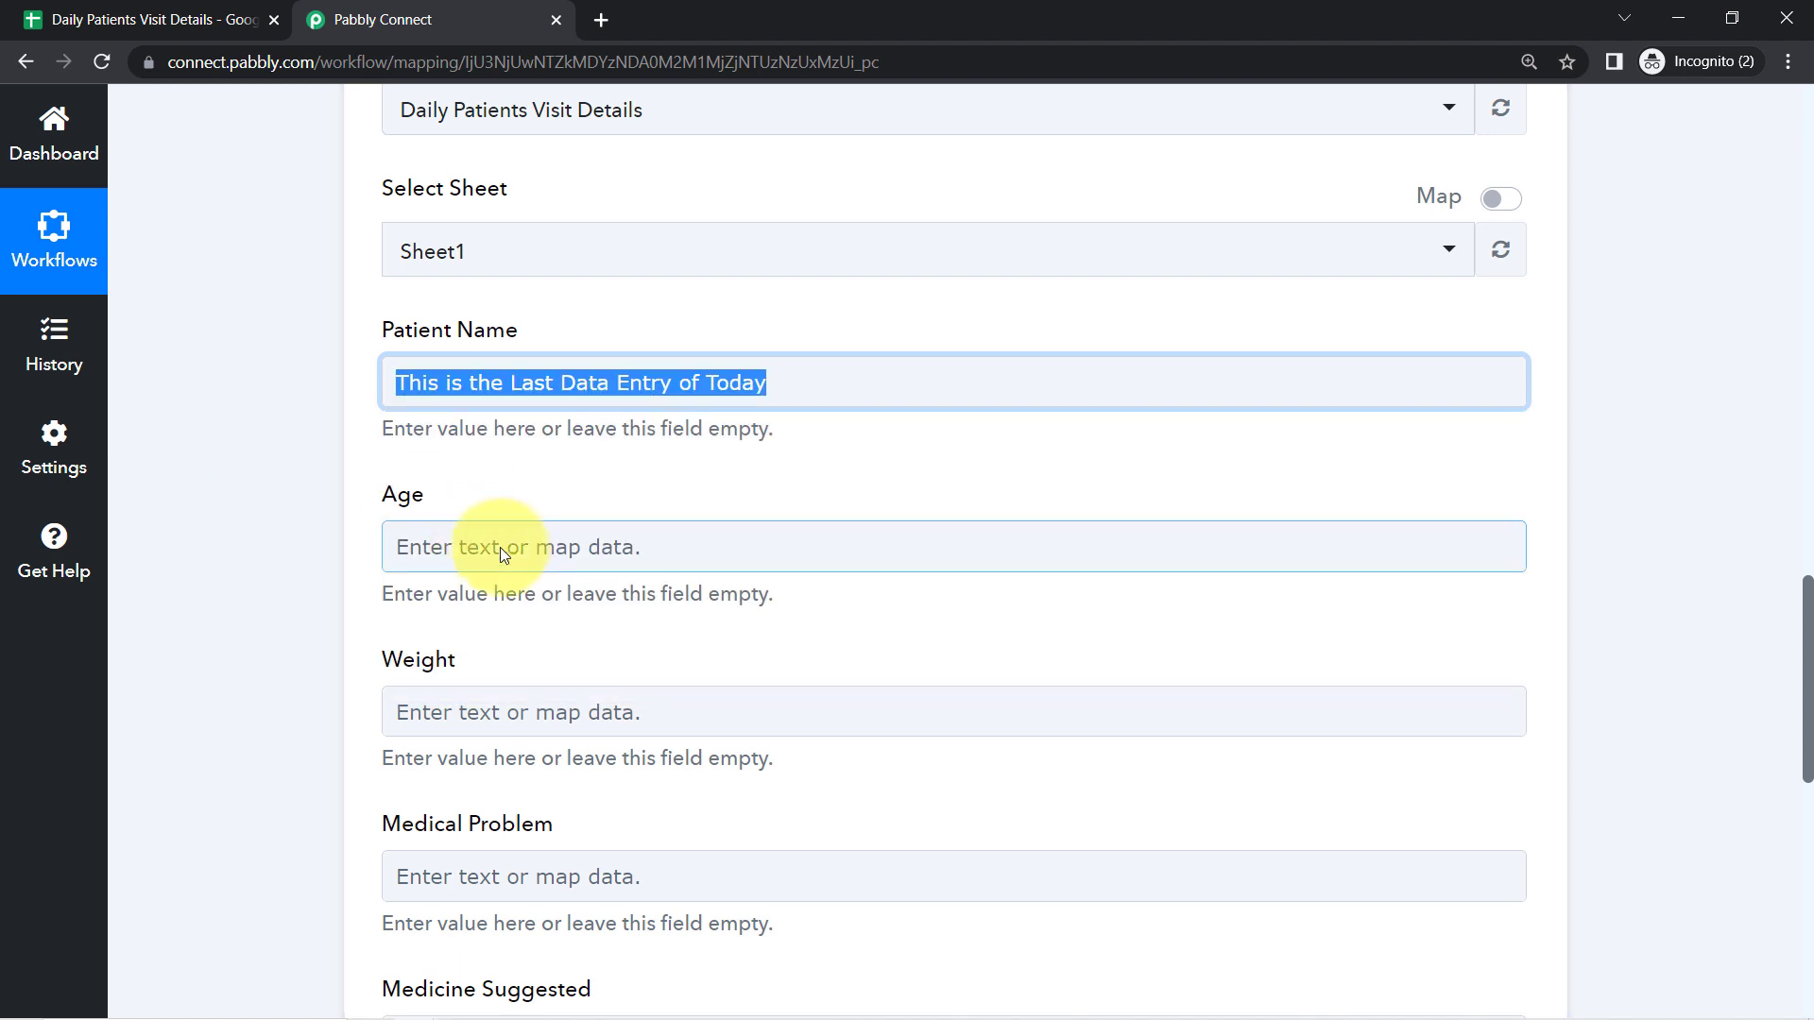
Step: Fill the new row's Age and Weight fields with the copied text "This is the Last Data Entry of Today"
click(501, 547)
key(ctrl+v)
click(275, 705)
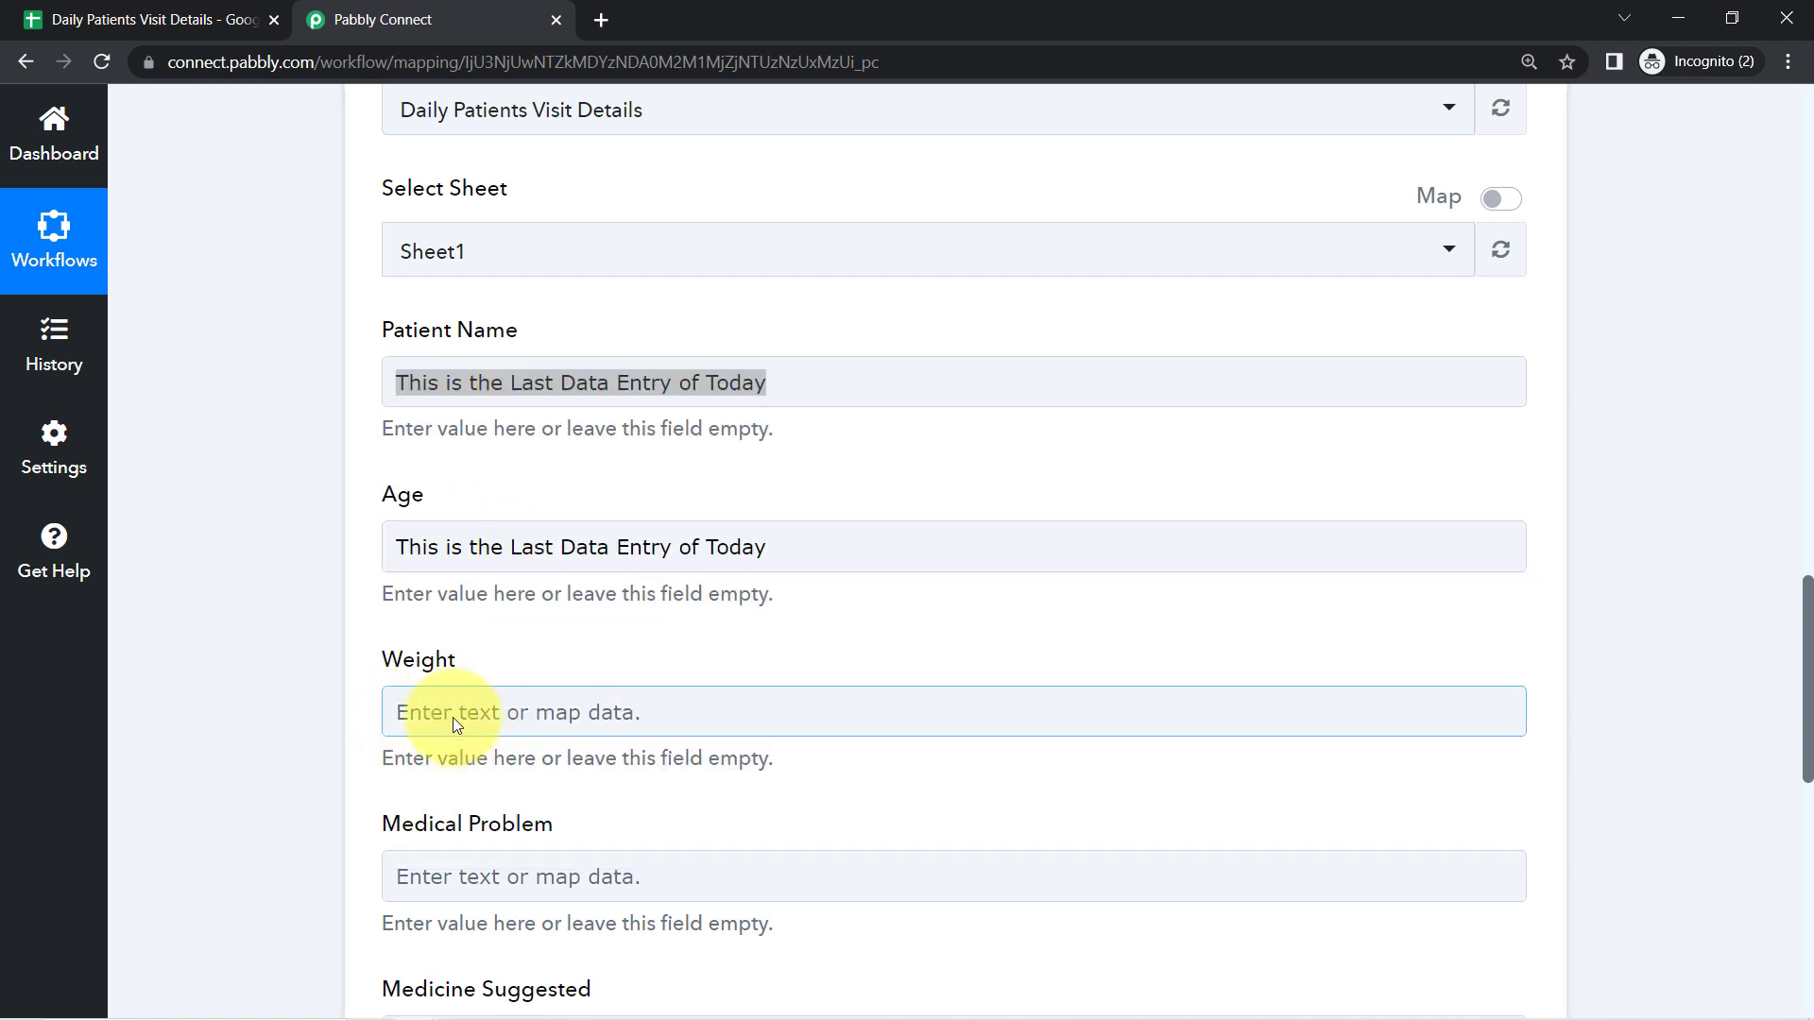
click(452, 720)
key(ctrl+v)
click(296, 745)
Step: Fill Medical Problem and Medicine Suggested with the copied text "This is the Last Data Entry of Today"
drag(1804, 624, 1802, 685)
click(745, 593)
key(ctrl+v)
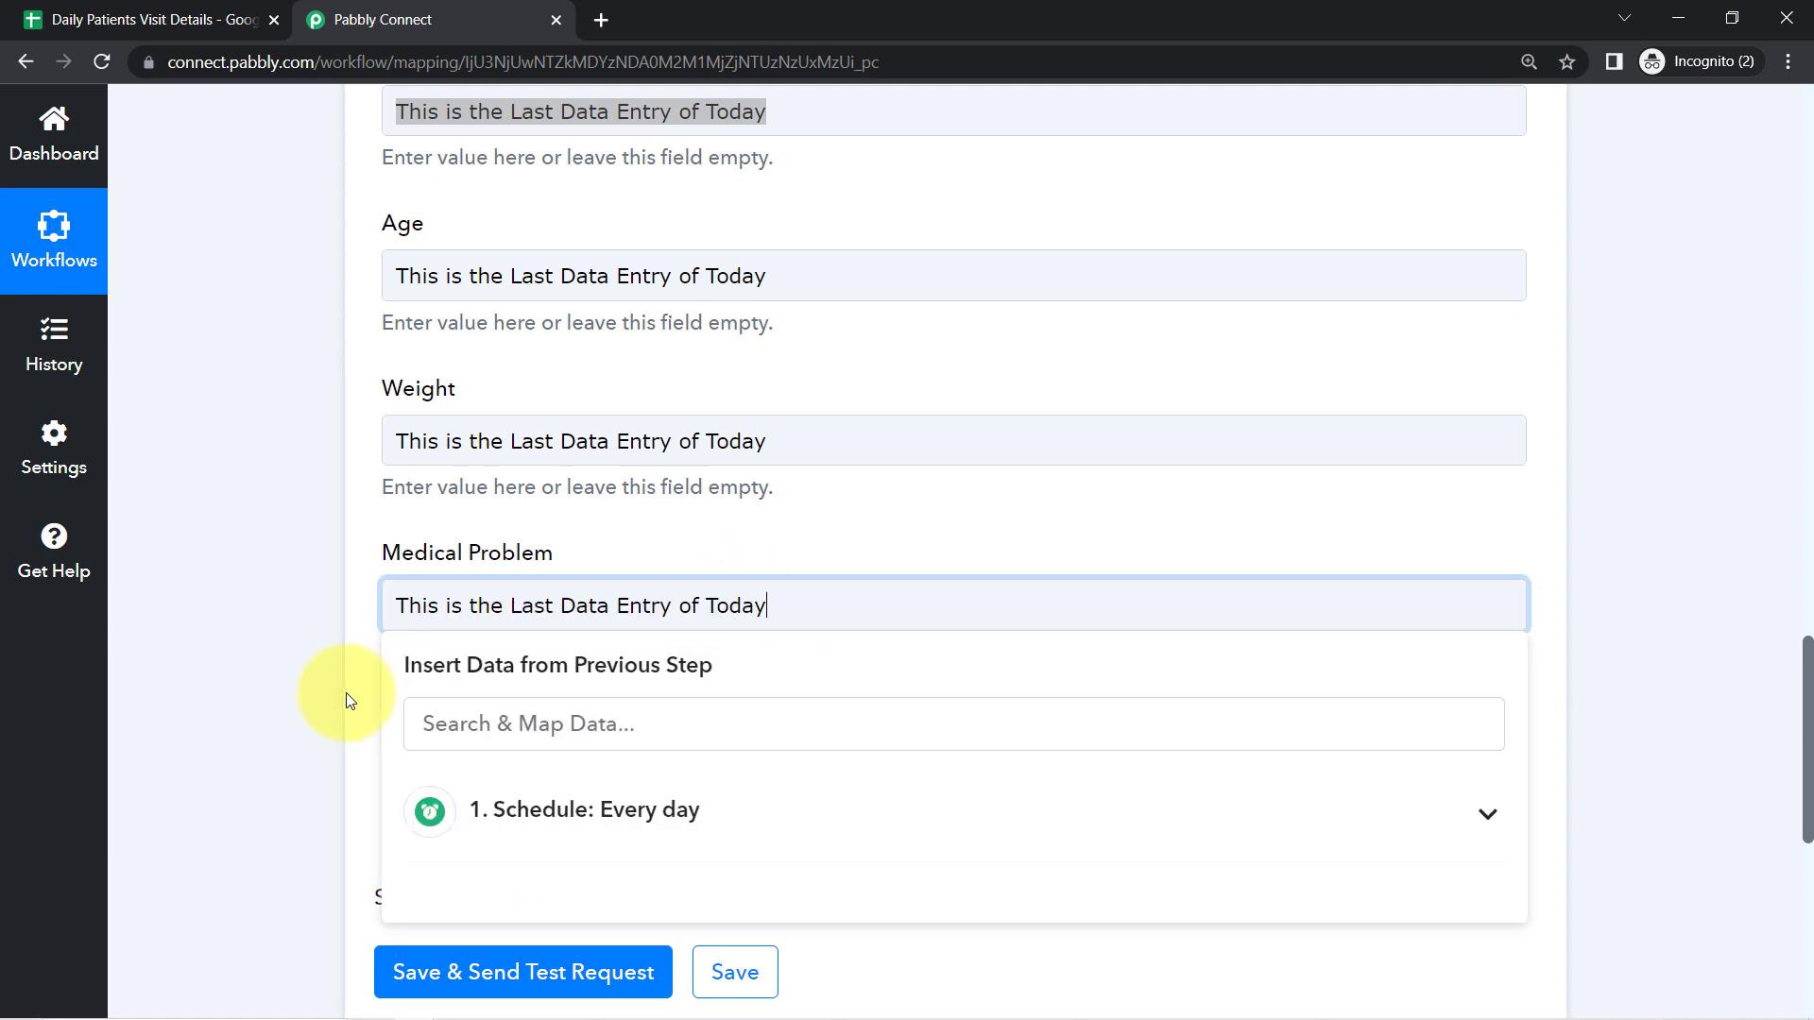
click(346, 694)
click(463, 781)
key(ctrl+v)
click(325, 716)
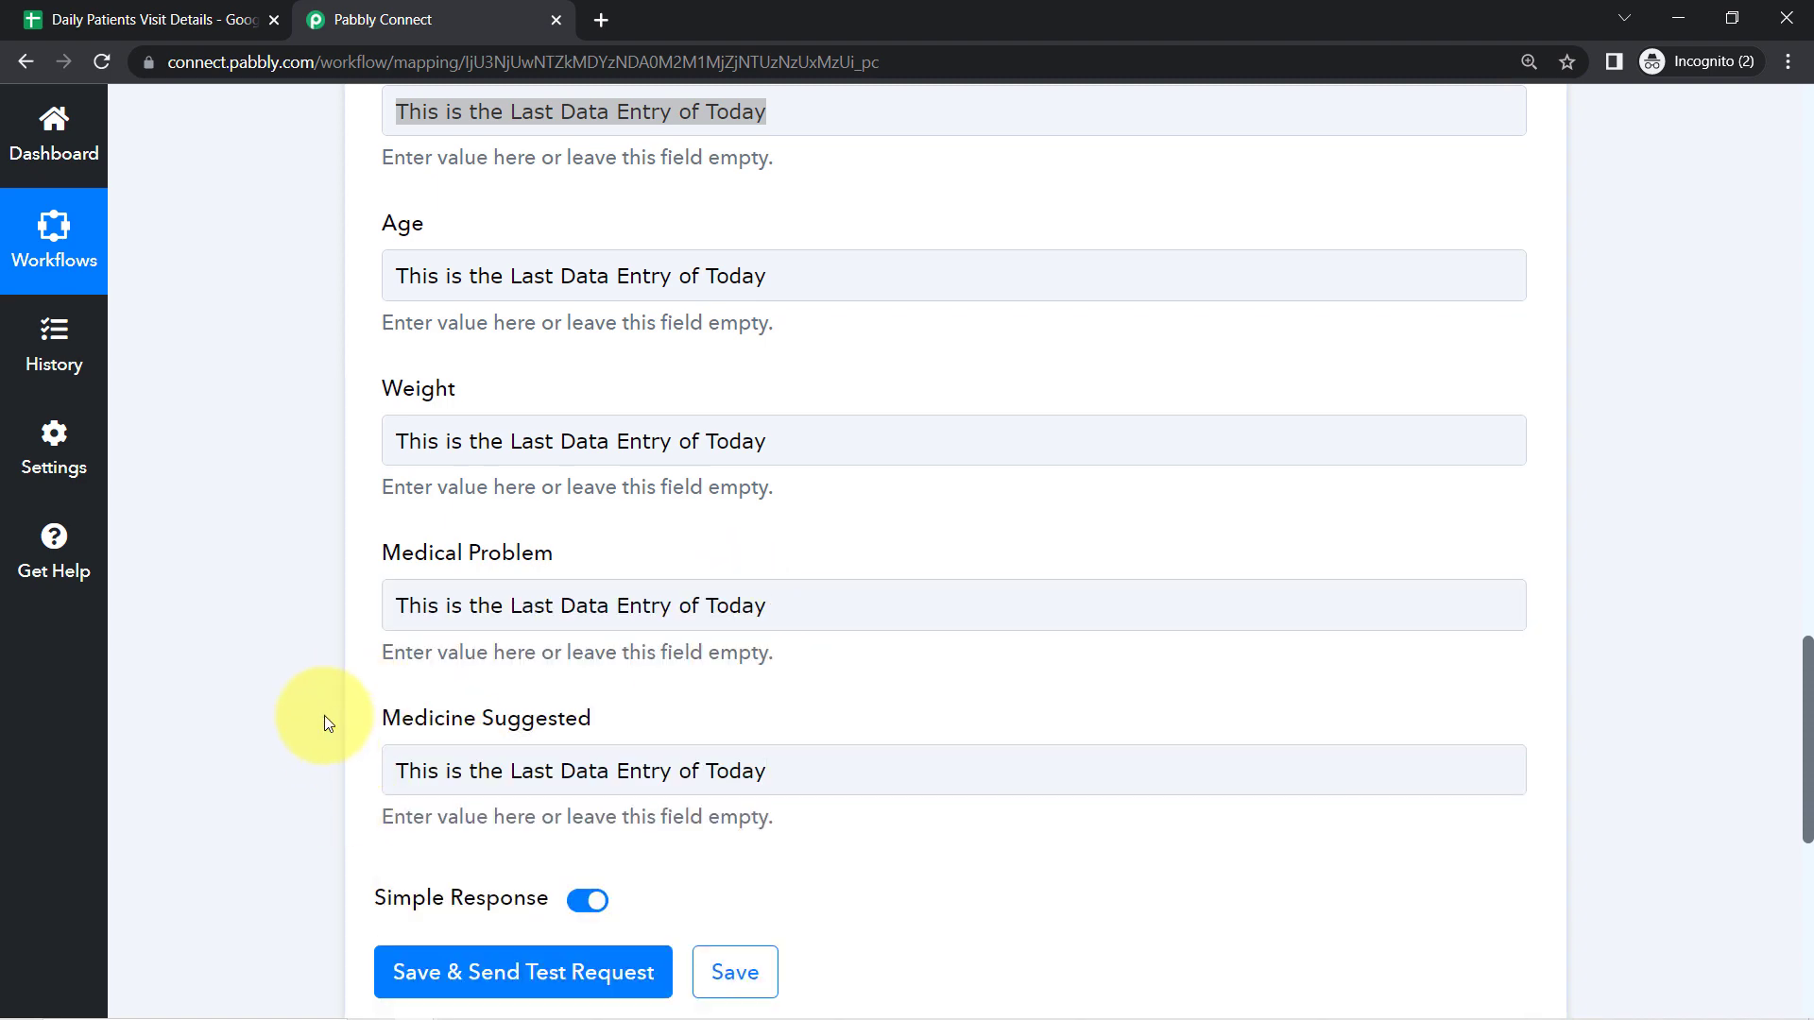
Step: Check the end of the patient data in the Google Sheets file and return to Pabbly Connect
scroll(340, 747, down, 2)
click(152, 21)
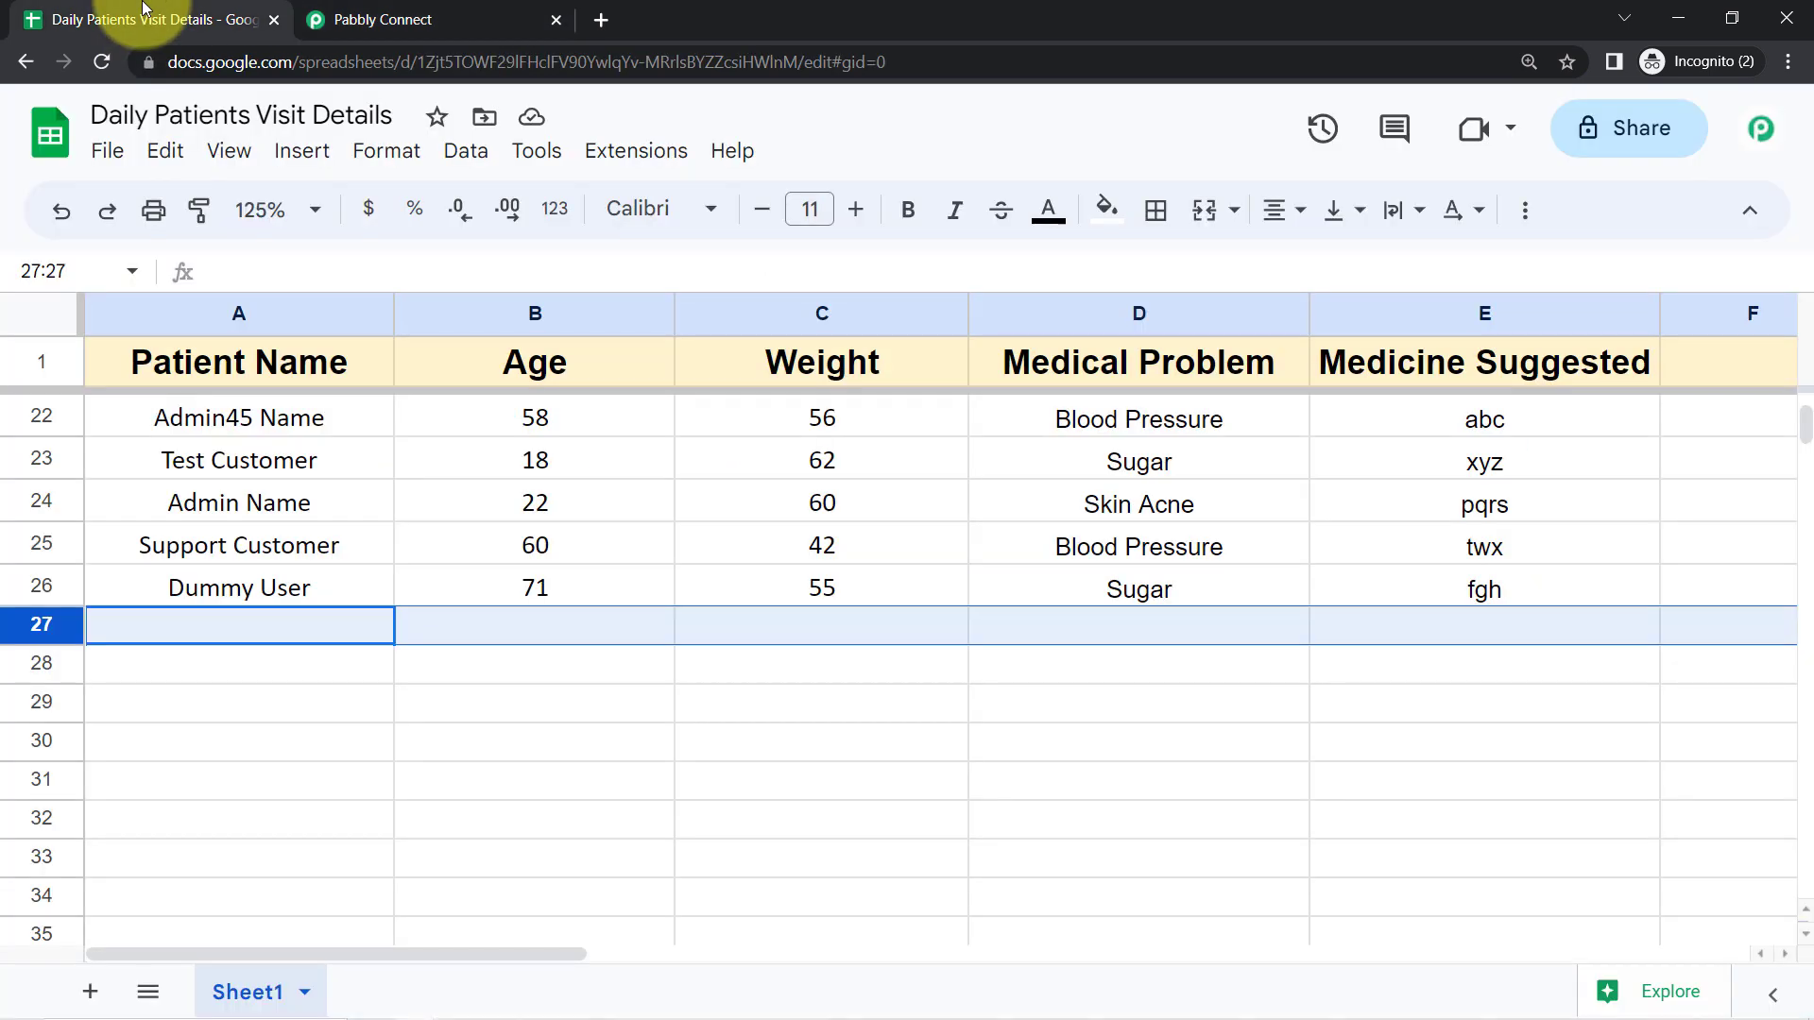
click(256, 704)
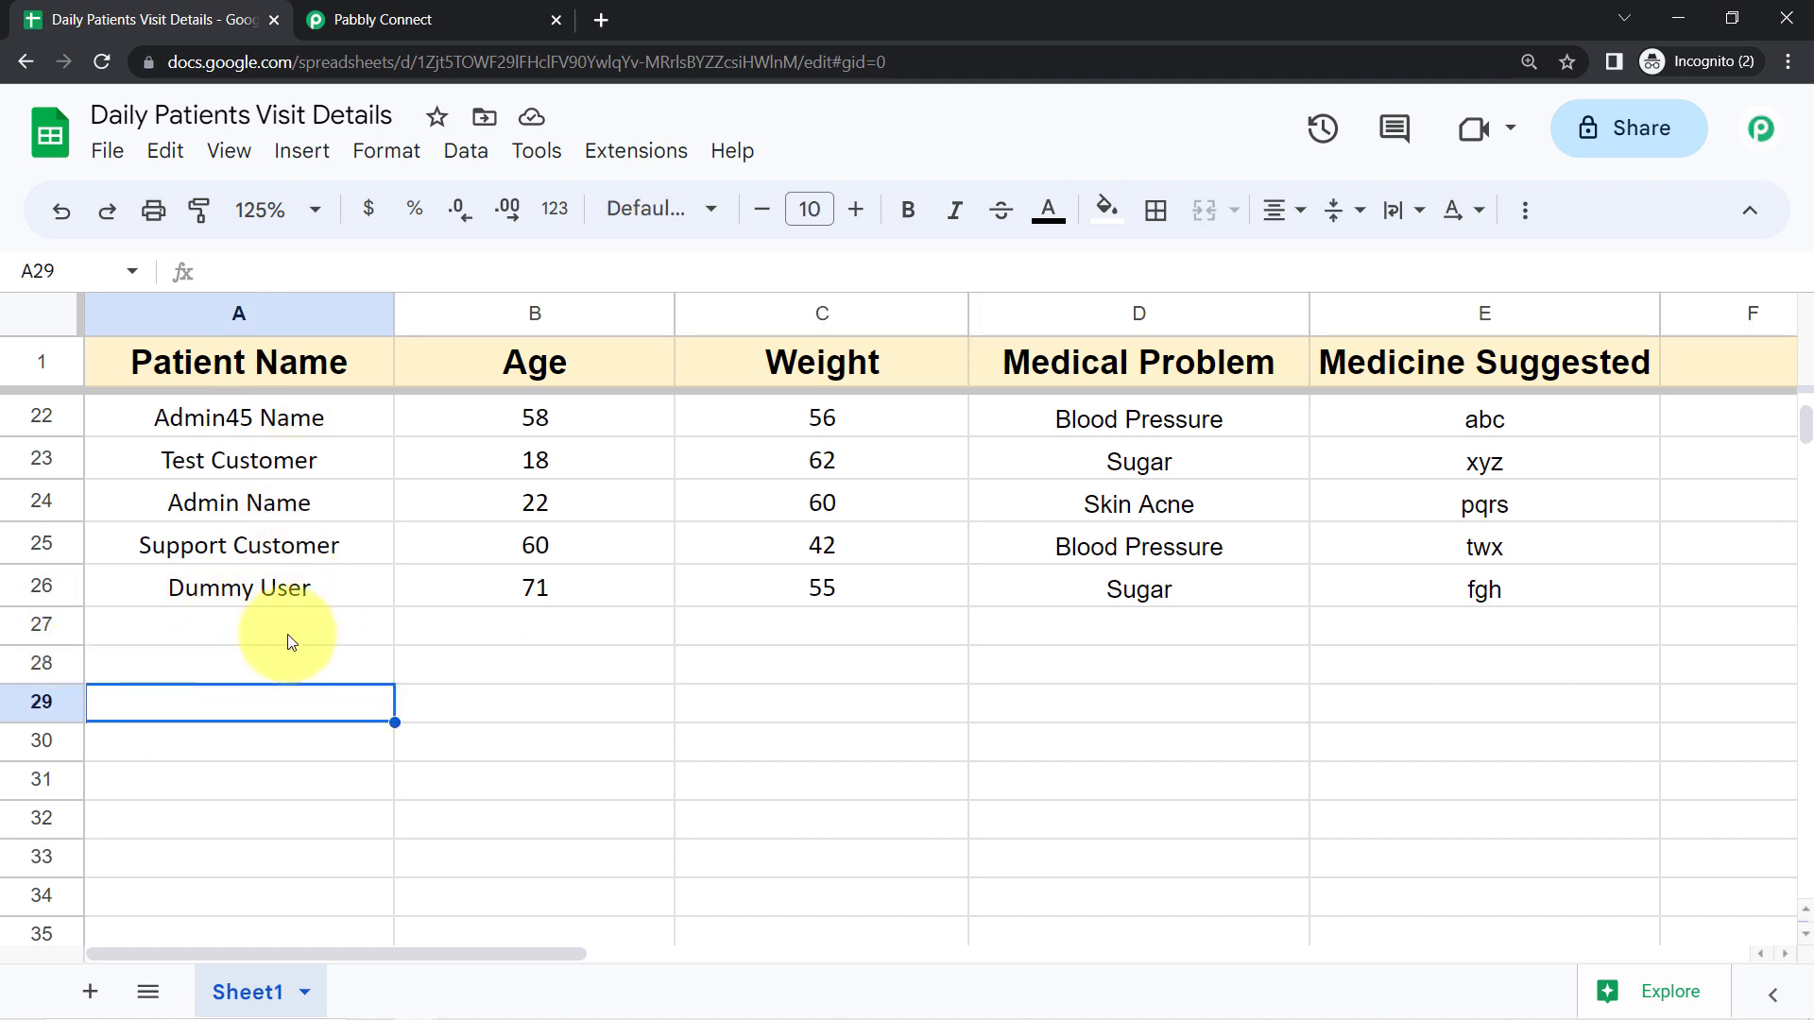
click(401, 19)
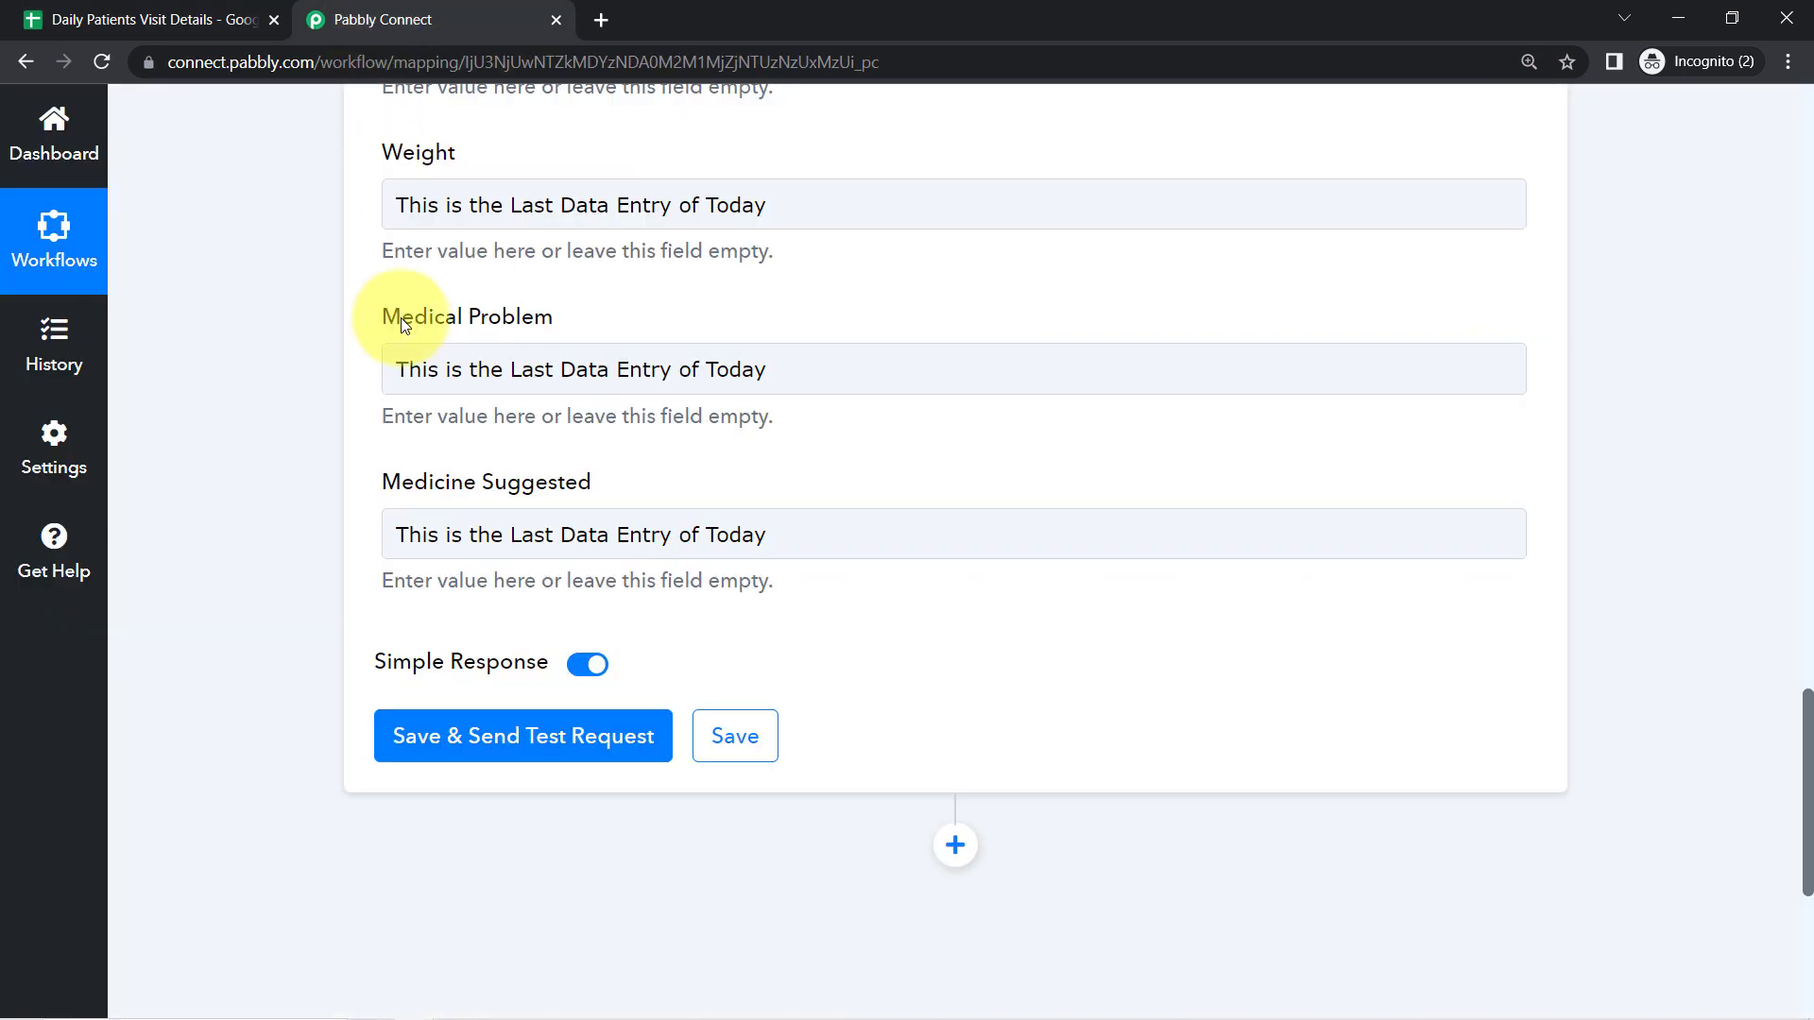
Step: Save the Add New Row action with a test request and check the added row in the Google Sheets file
click(513, 746)
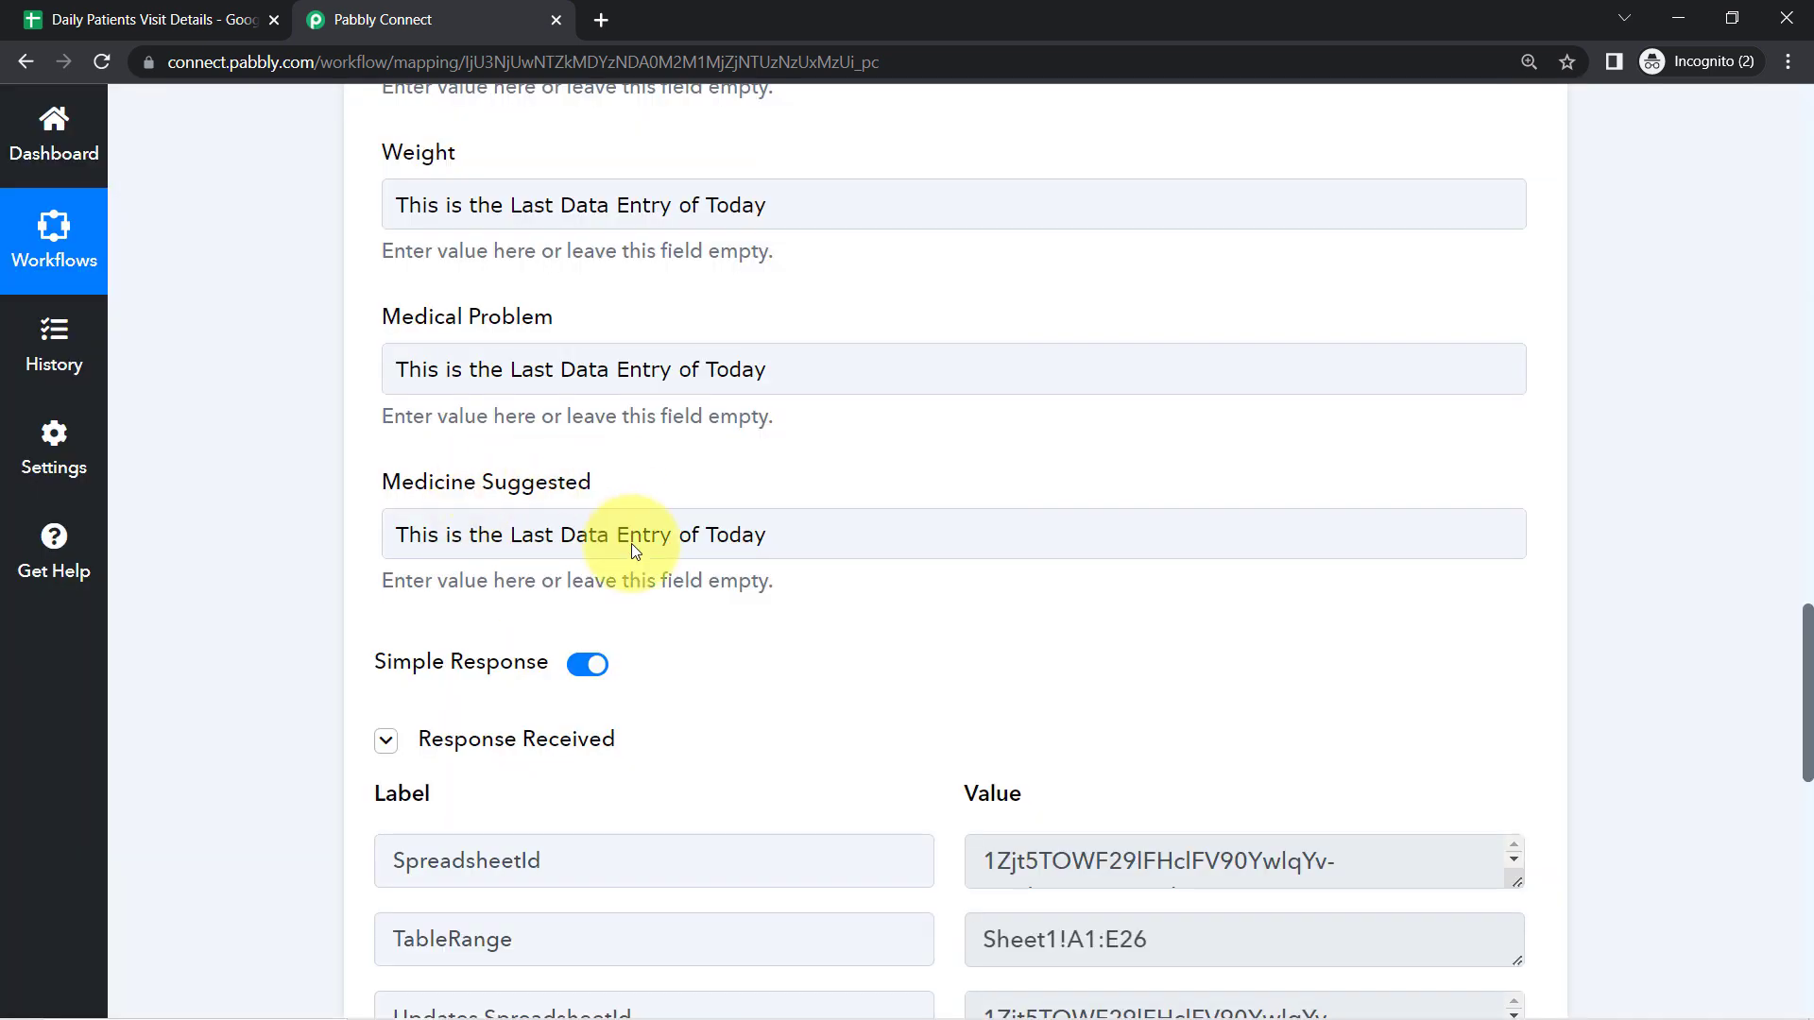
click(480, 542)
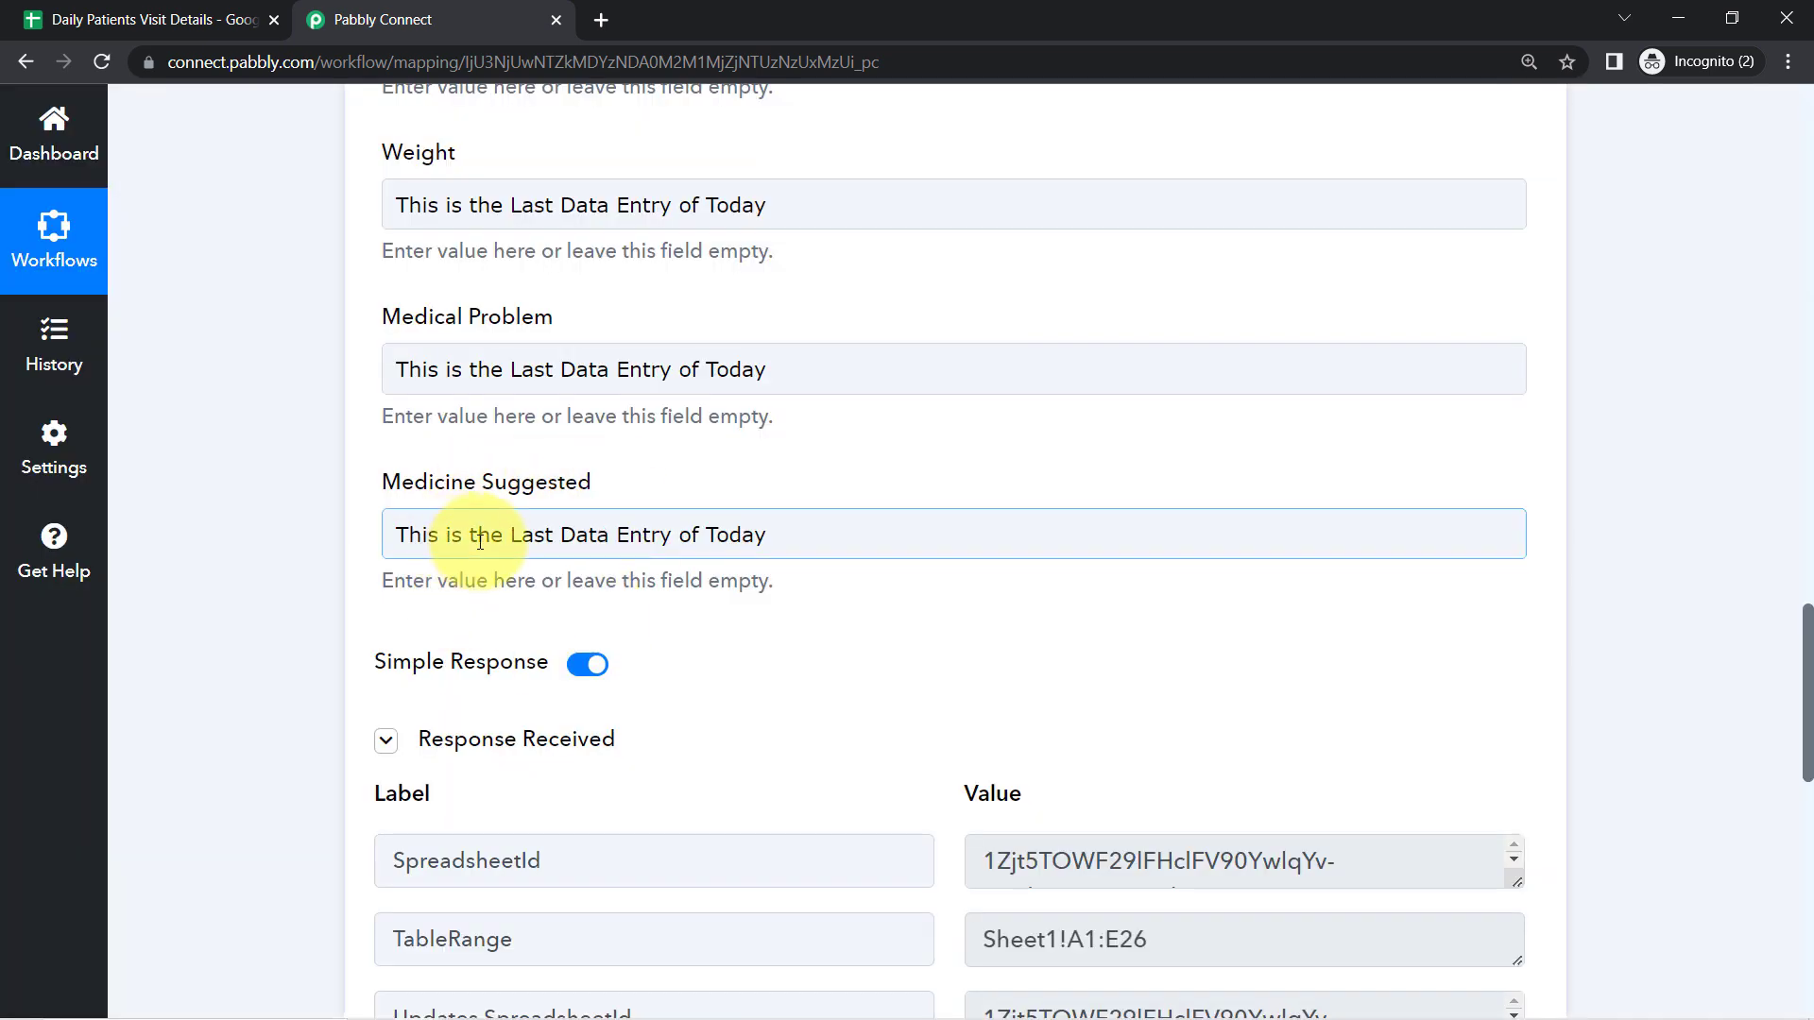
click(141, 19)
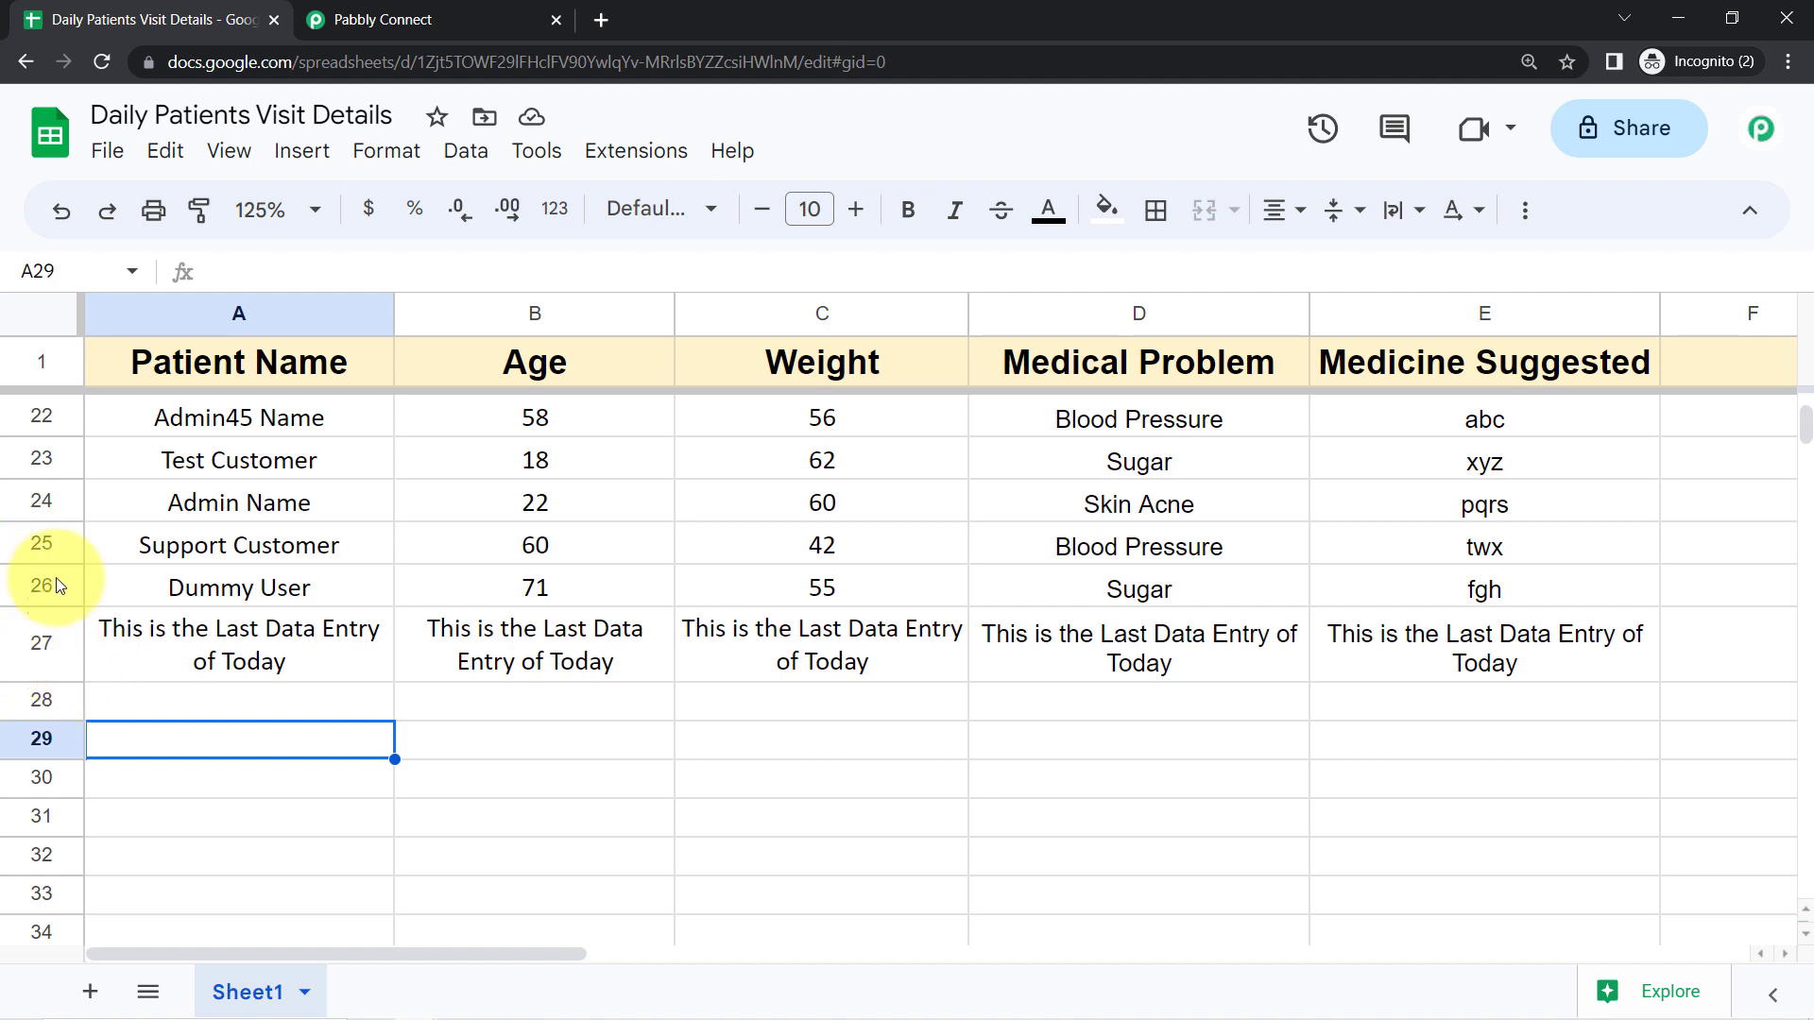
Step: Switch back to Pabbly Connect and examine the Updates UpdatedRange value in the received response
click(431, 8)
drag(1800, 636, 1804, 763)
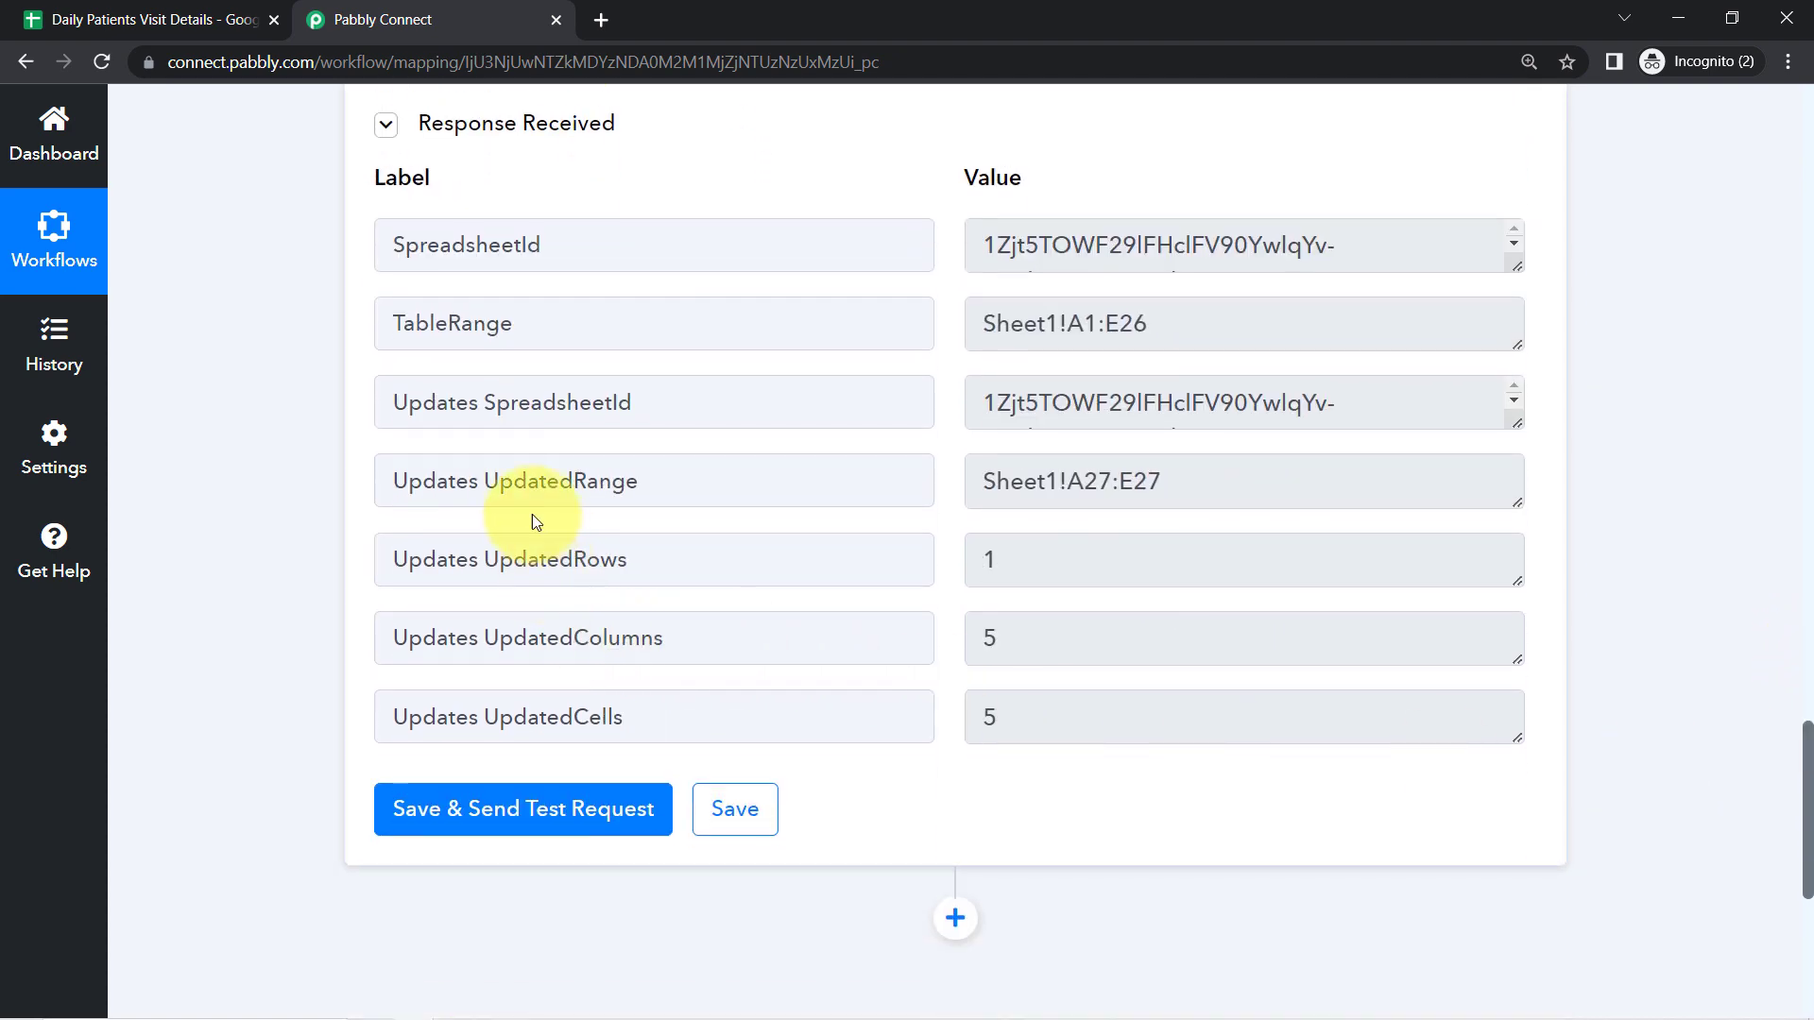
drag(479, 481, 692, 487)
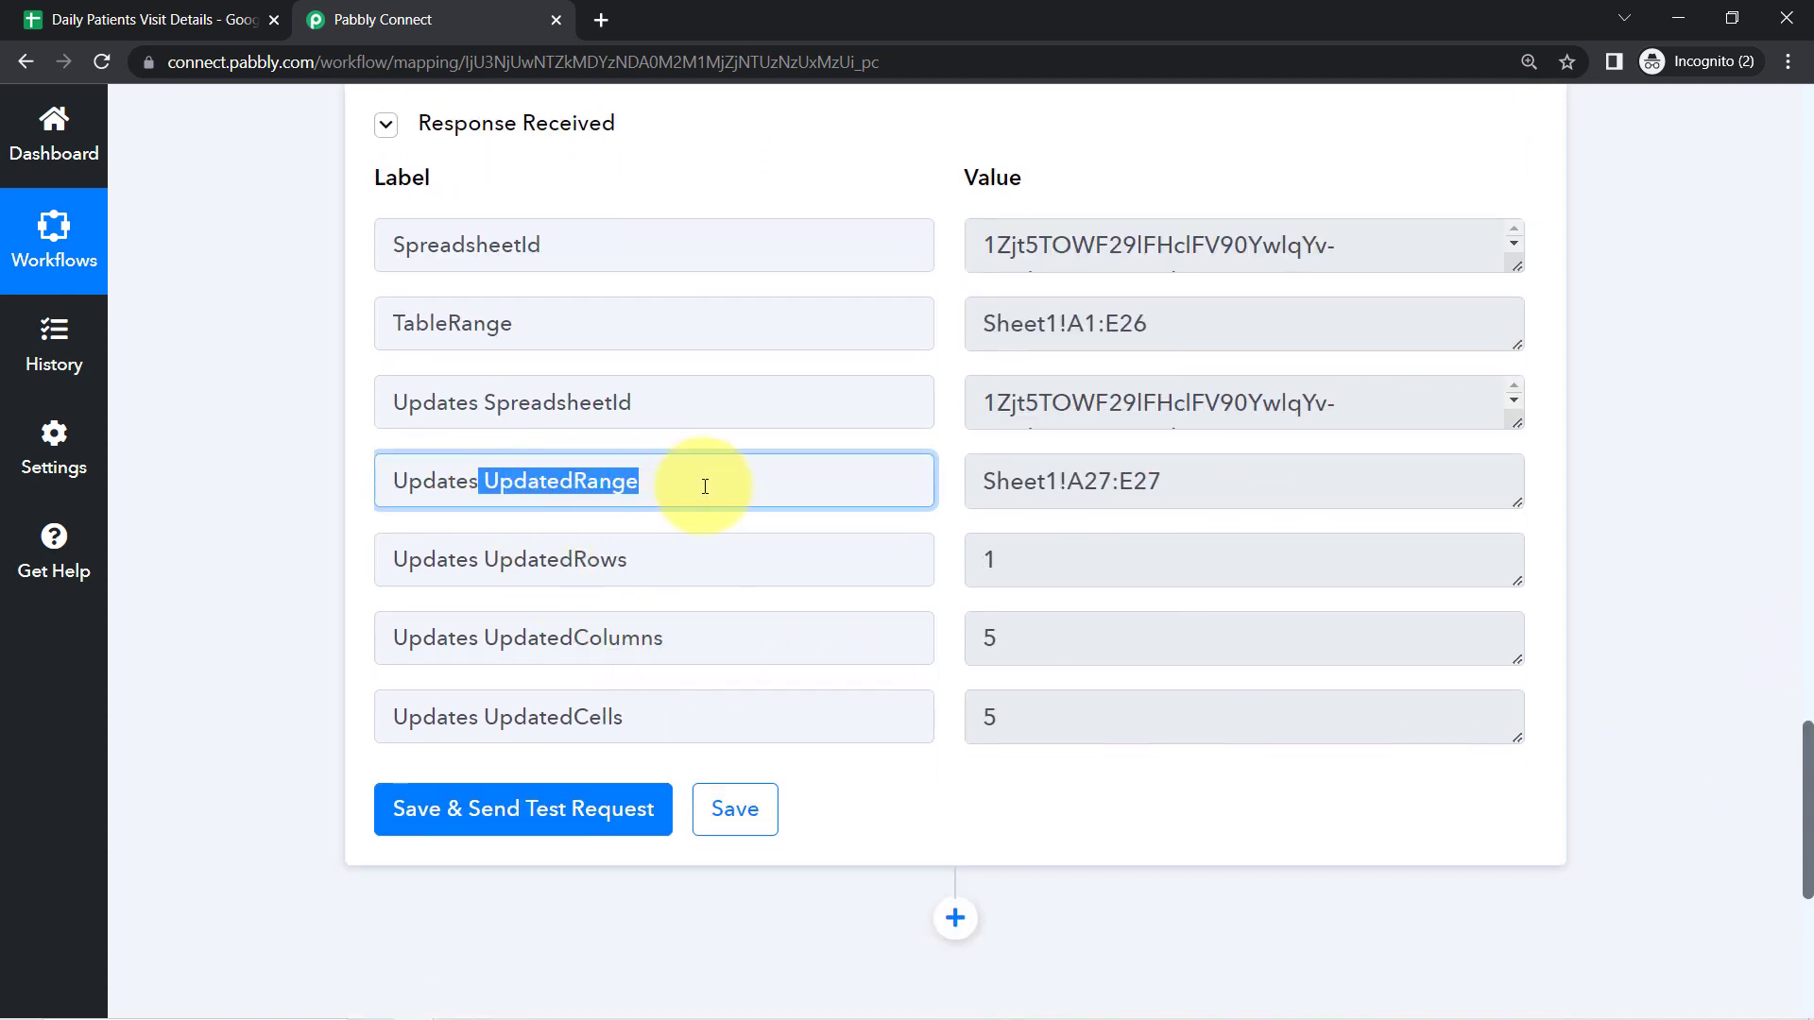
drag(1198, 480, 1143, 480)
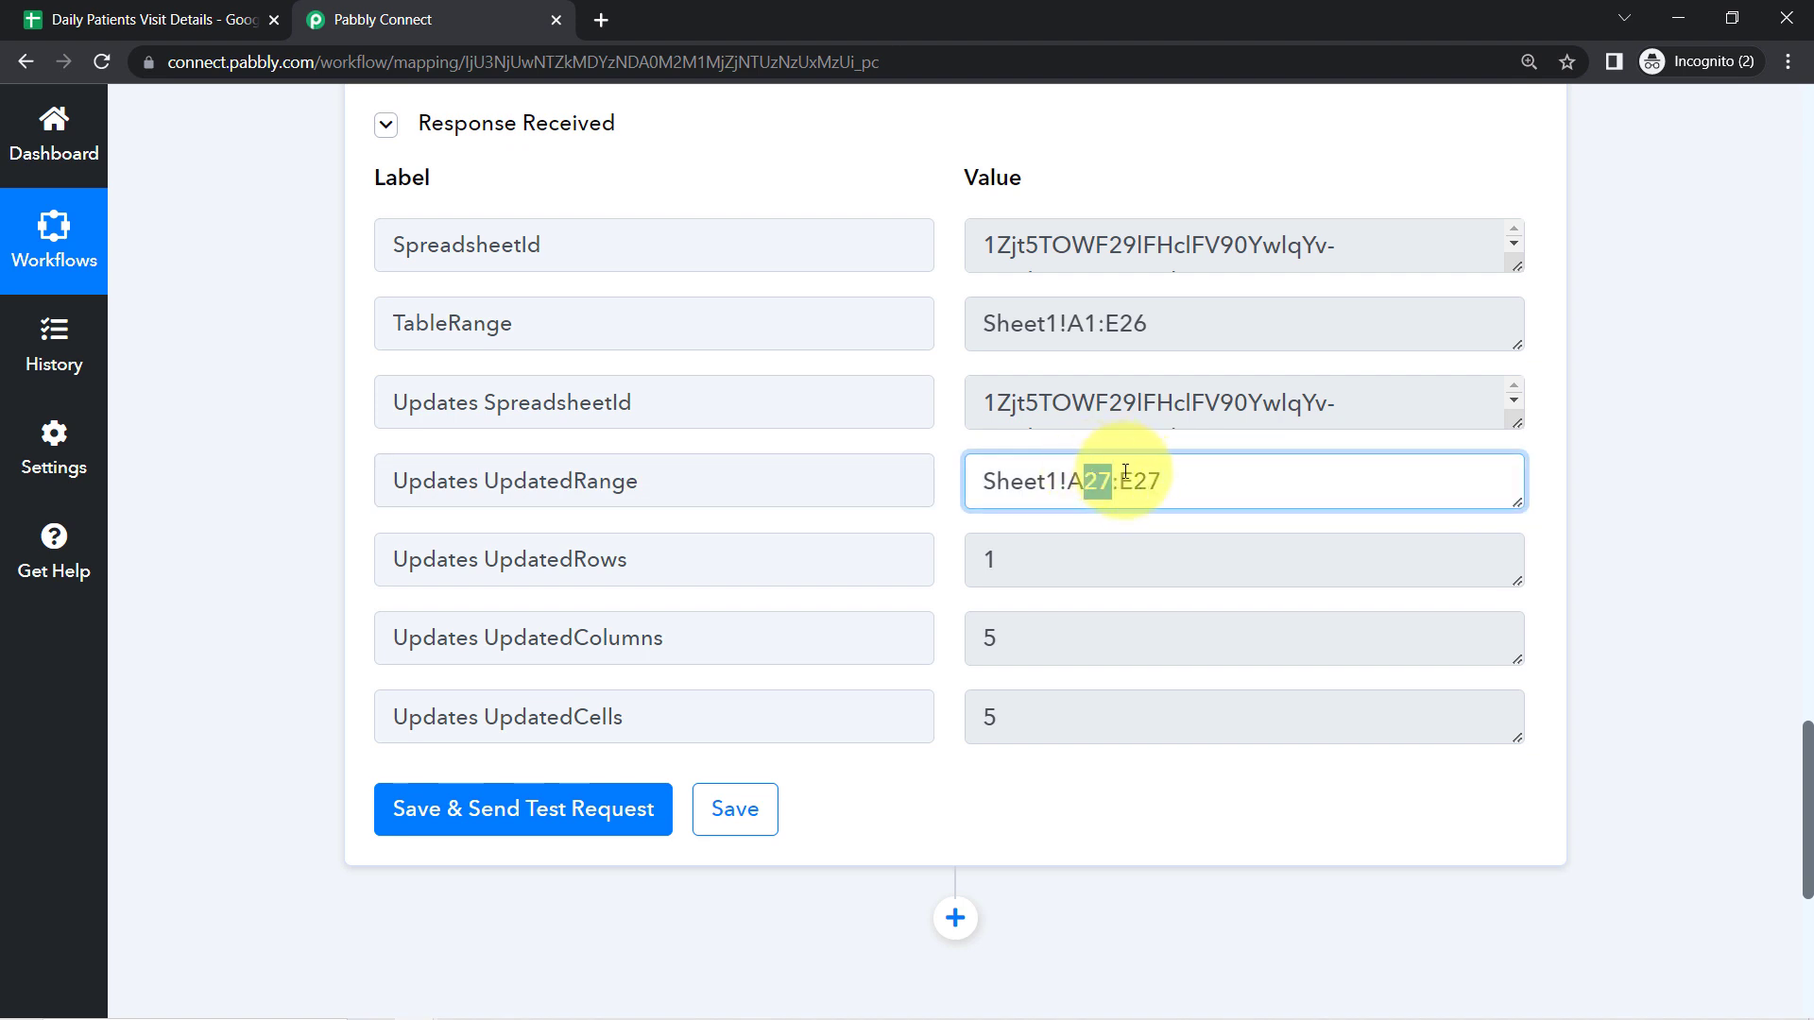
drag(1138, 492, 1060, 484)
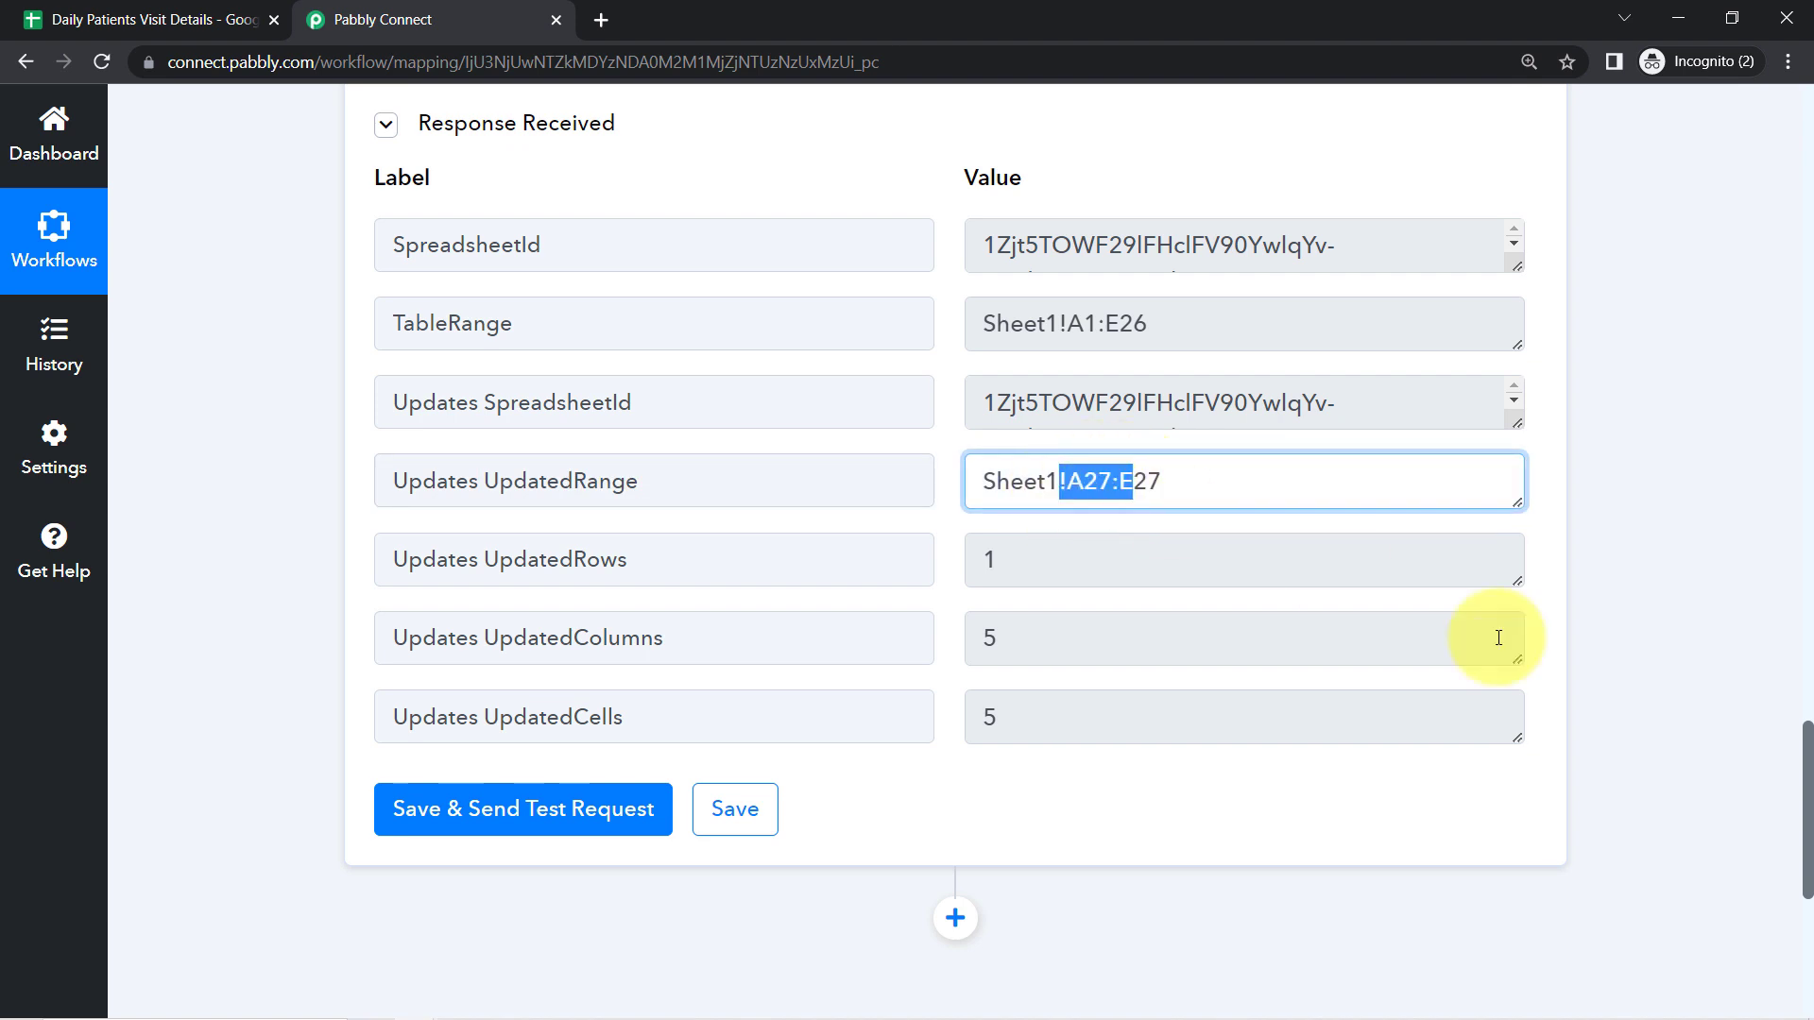
Step: Add a new action step after the Google Sheets action and choose Text Formatter as its application
scroll(1807, 765, down, 5)
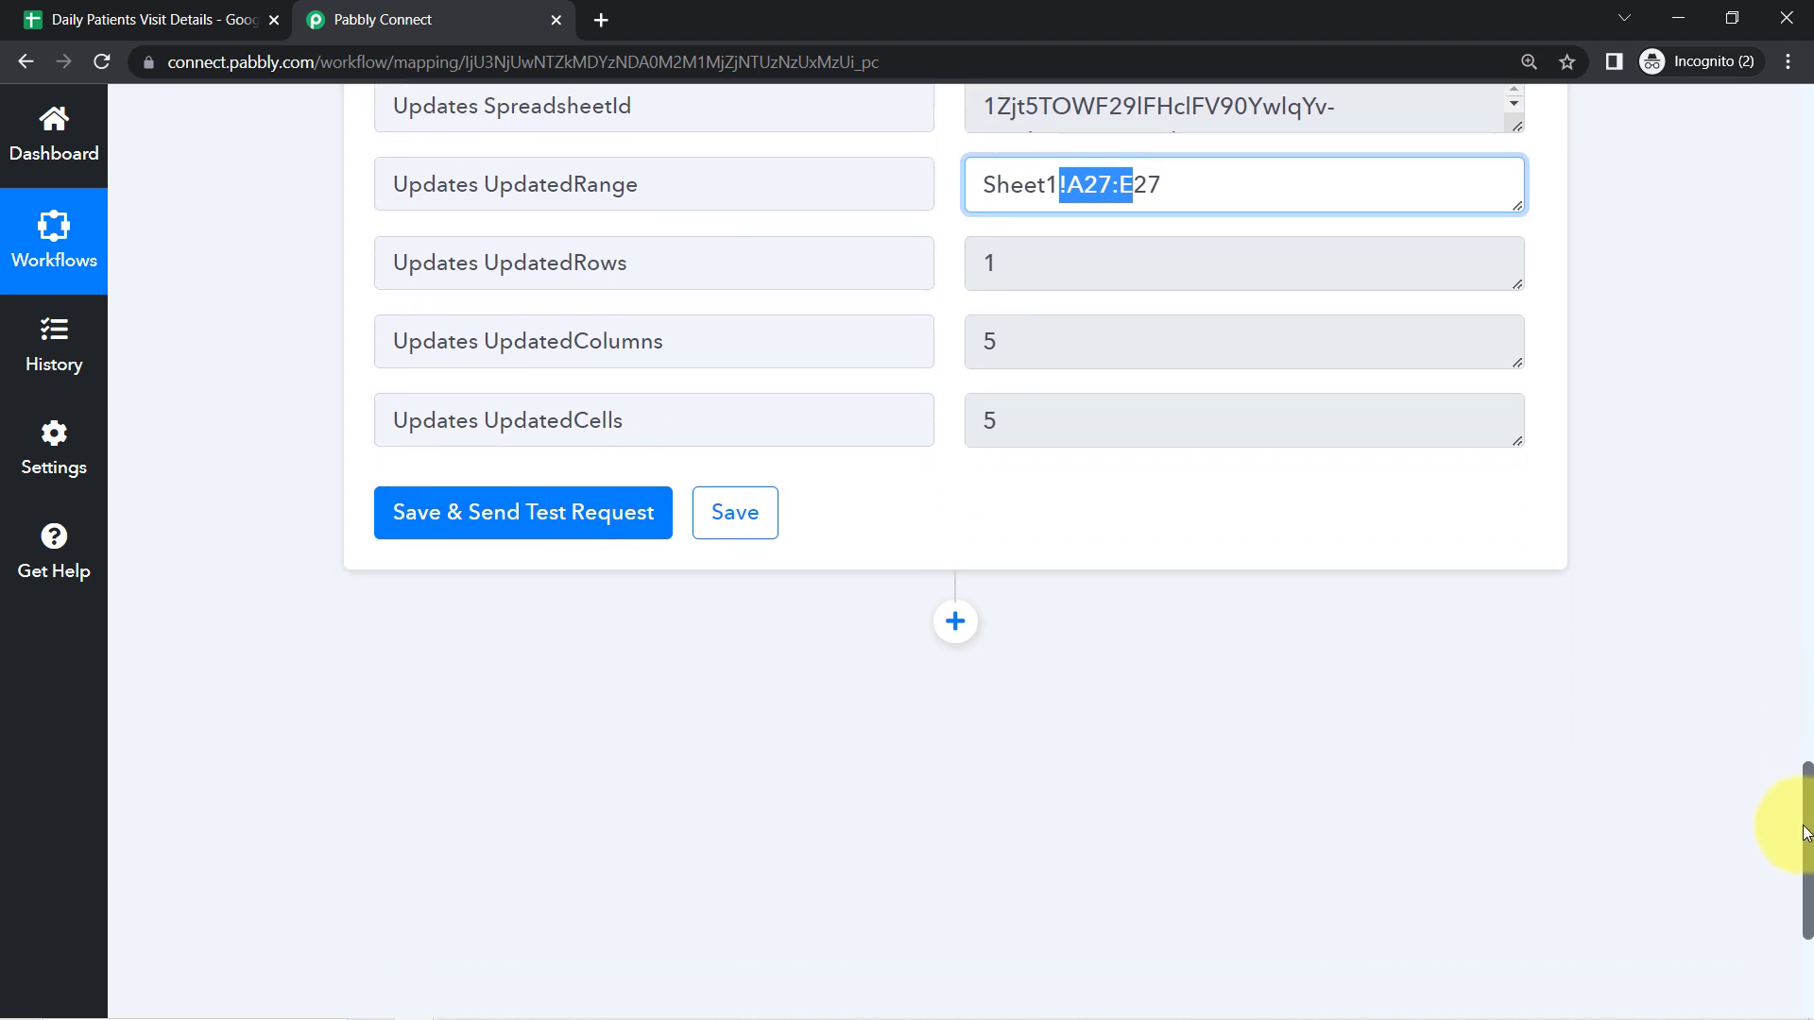
click(955, 452)
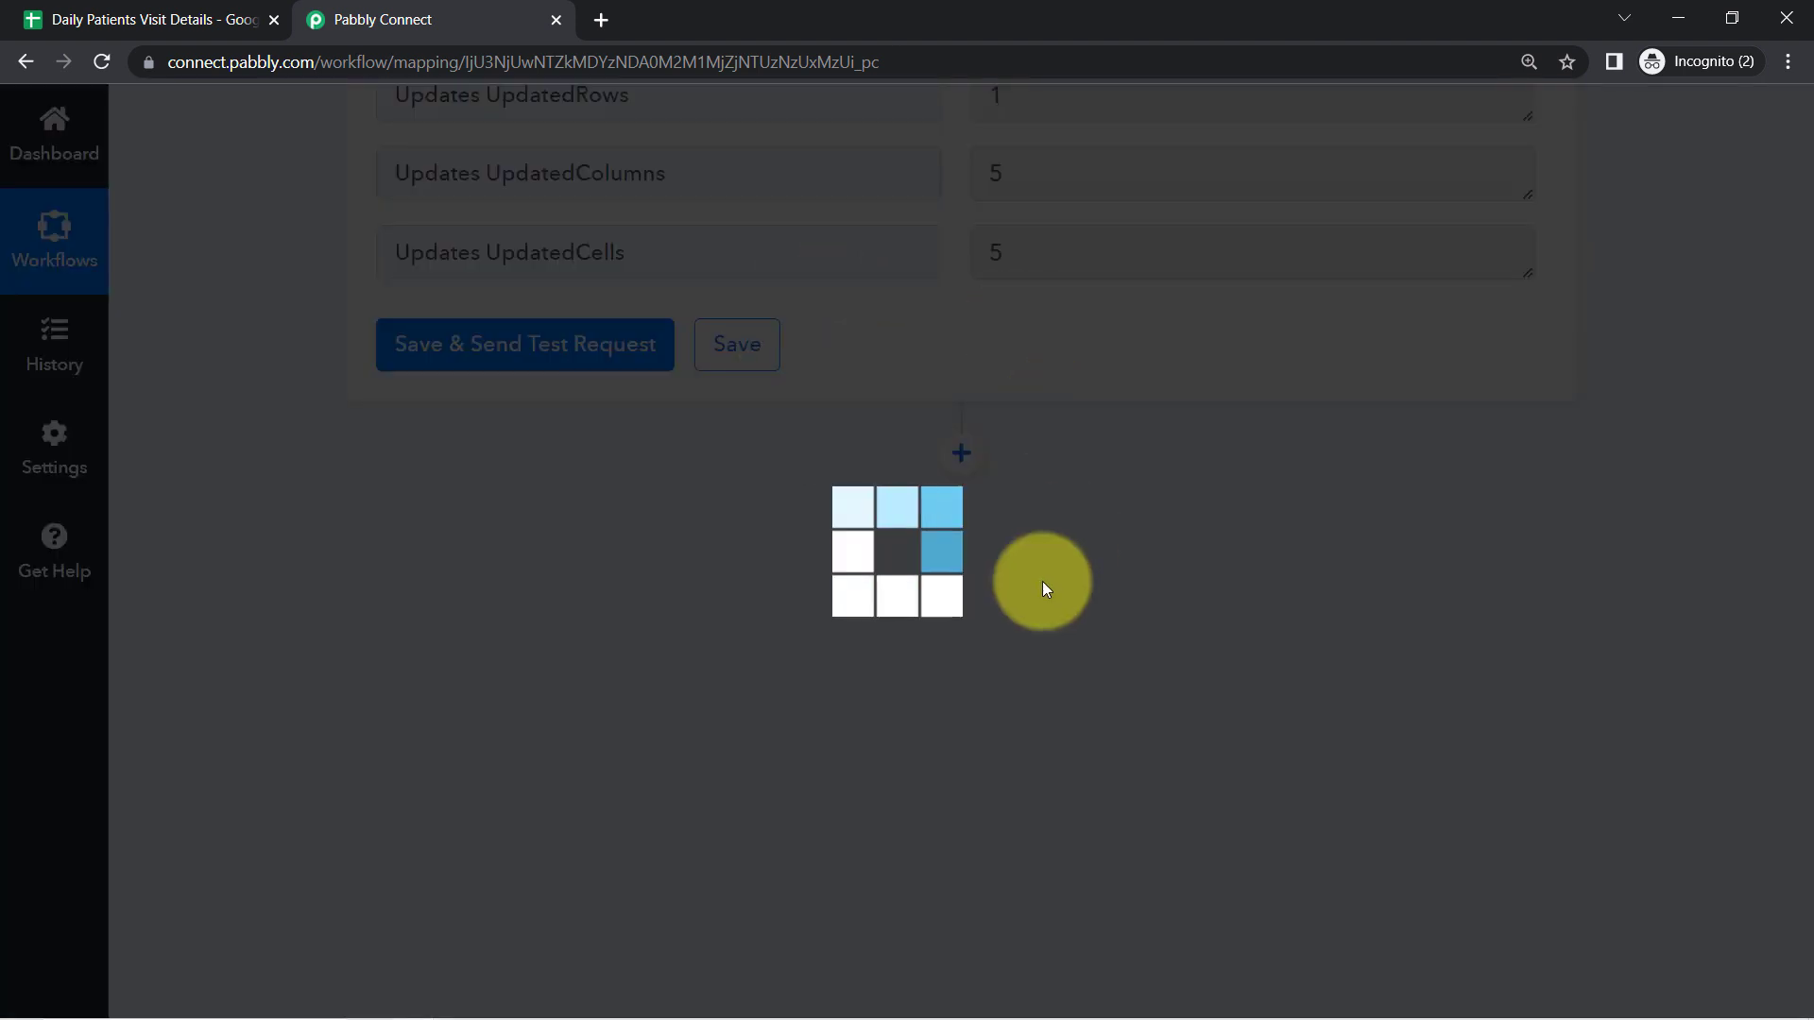
click(488, 764)
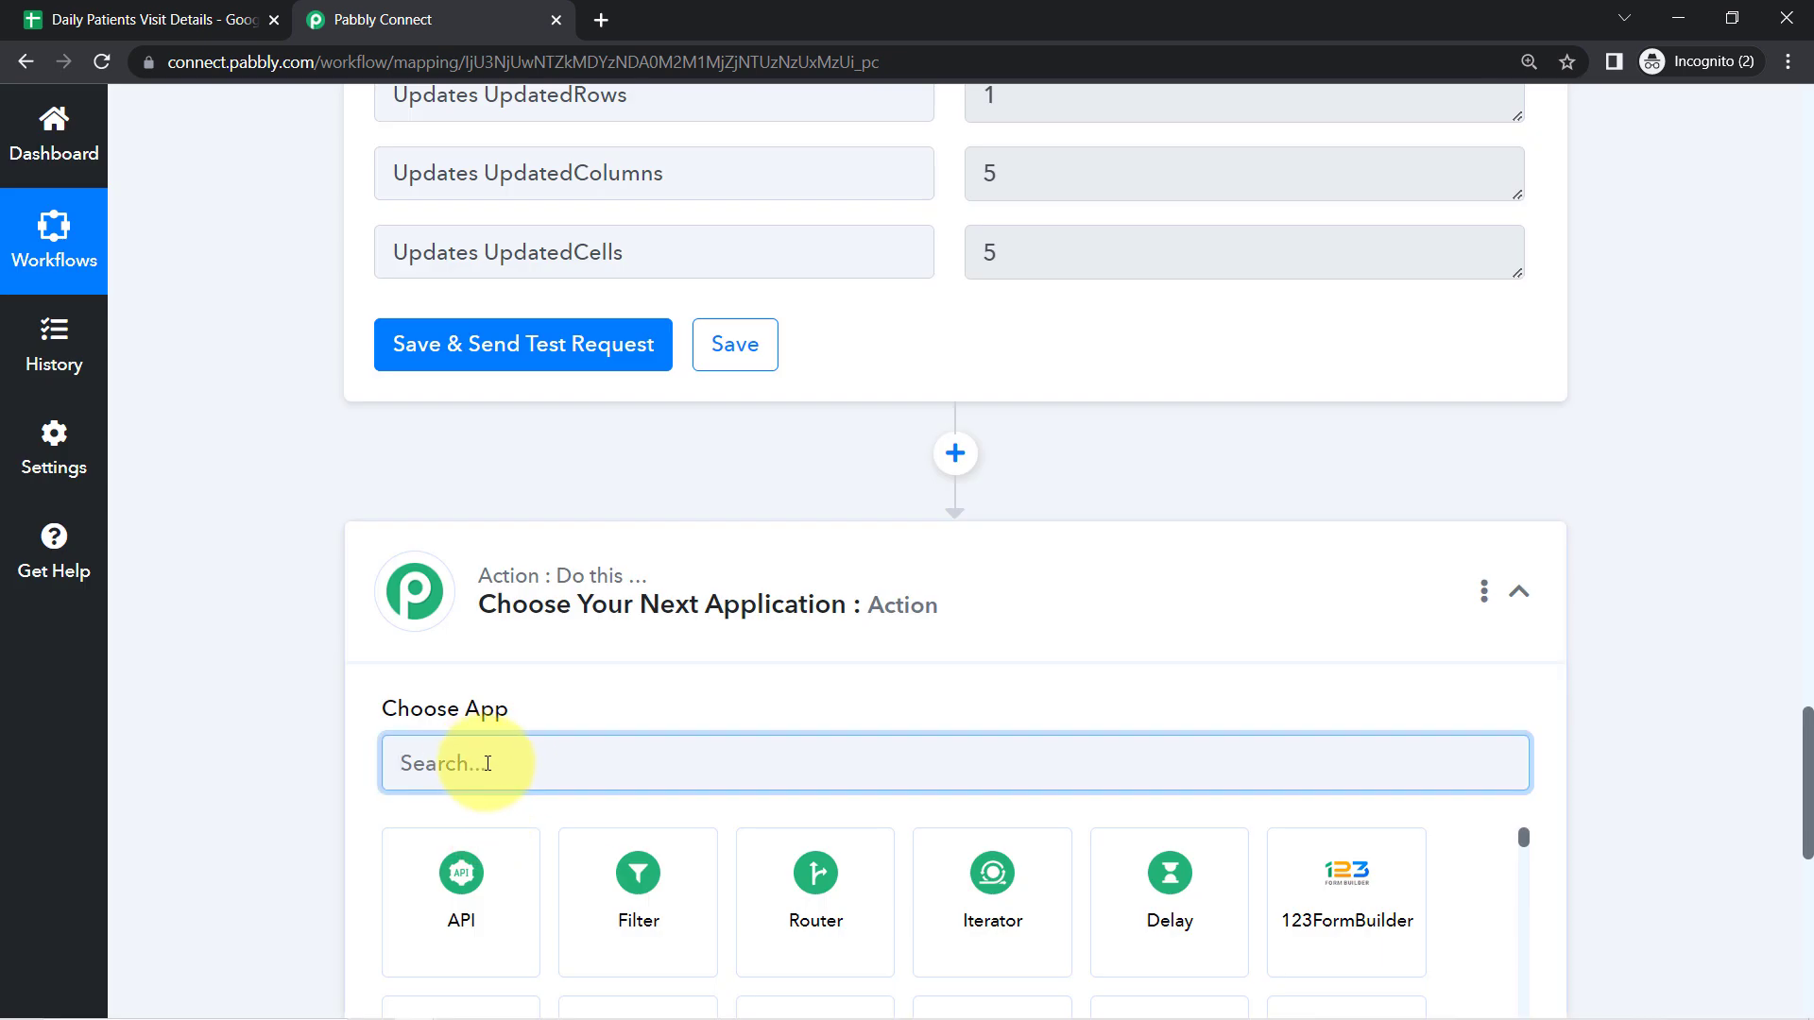
text(text)
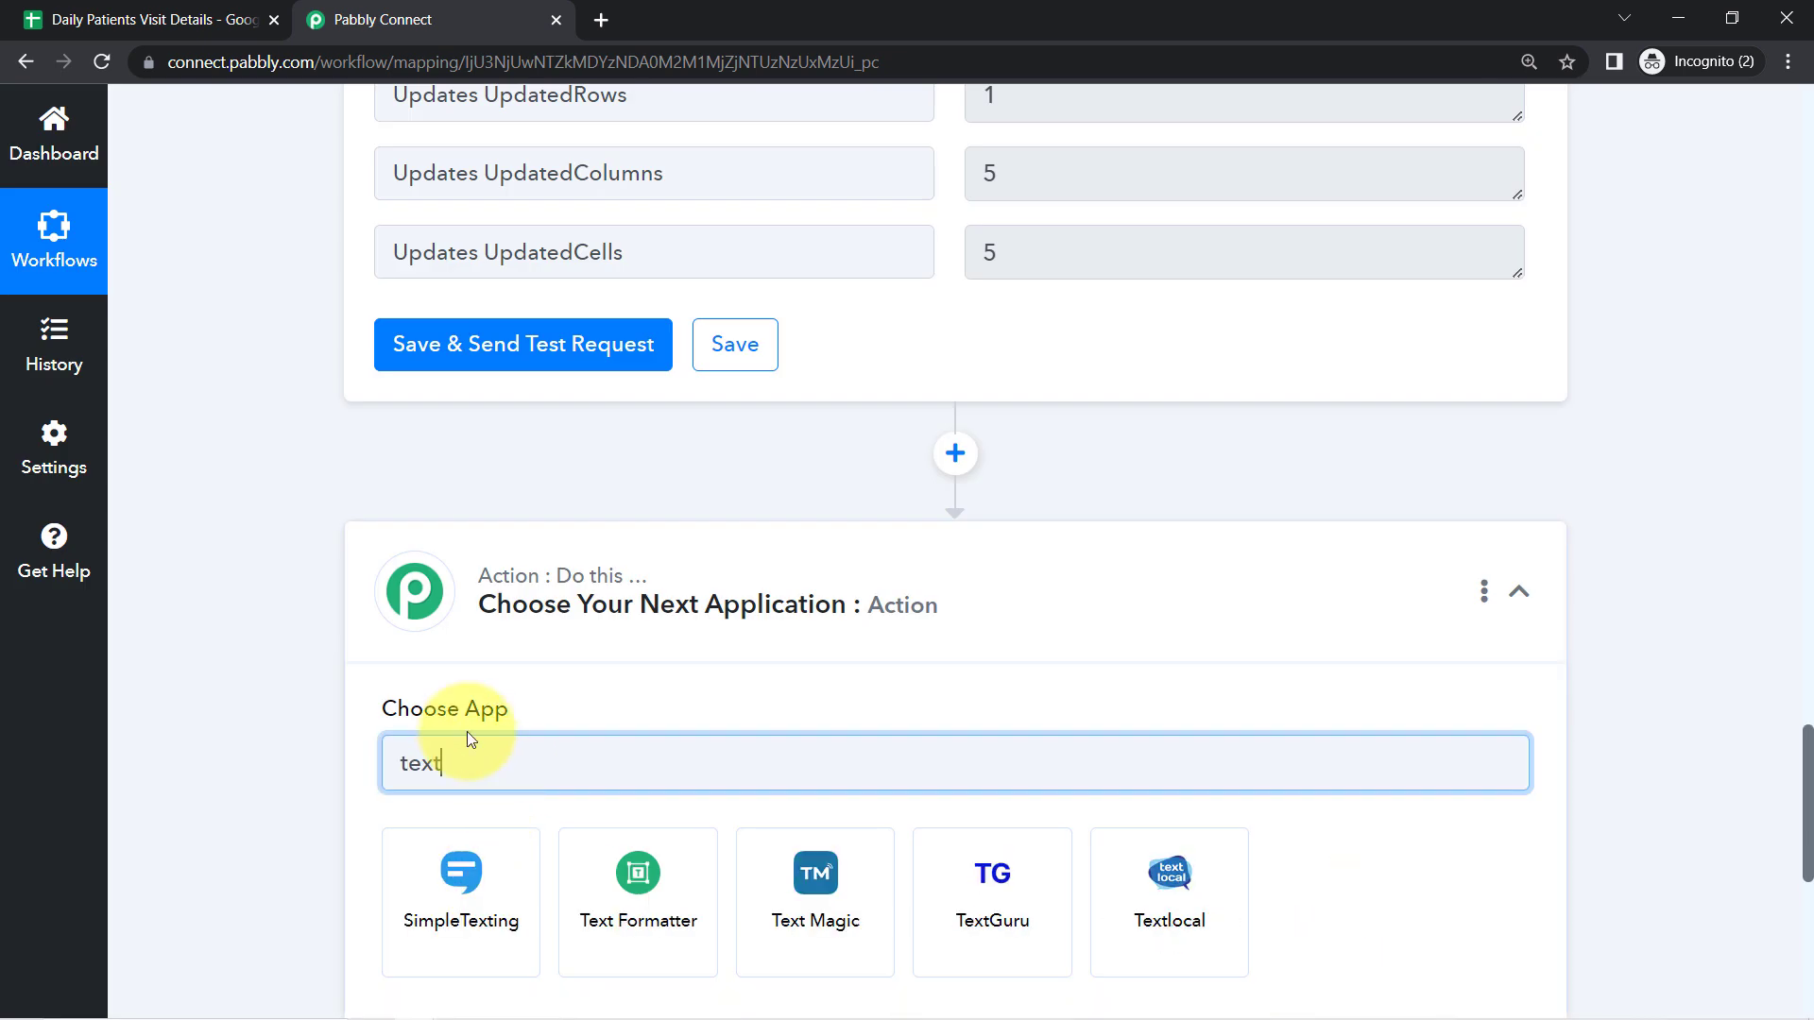
key(BackSpace)
text(x)
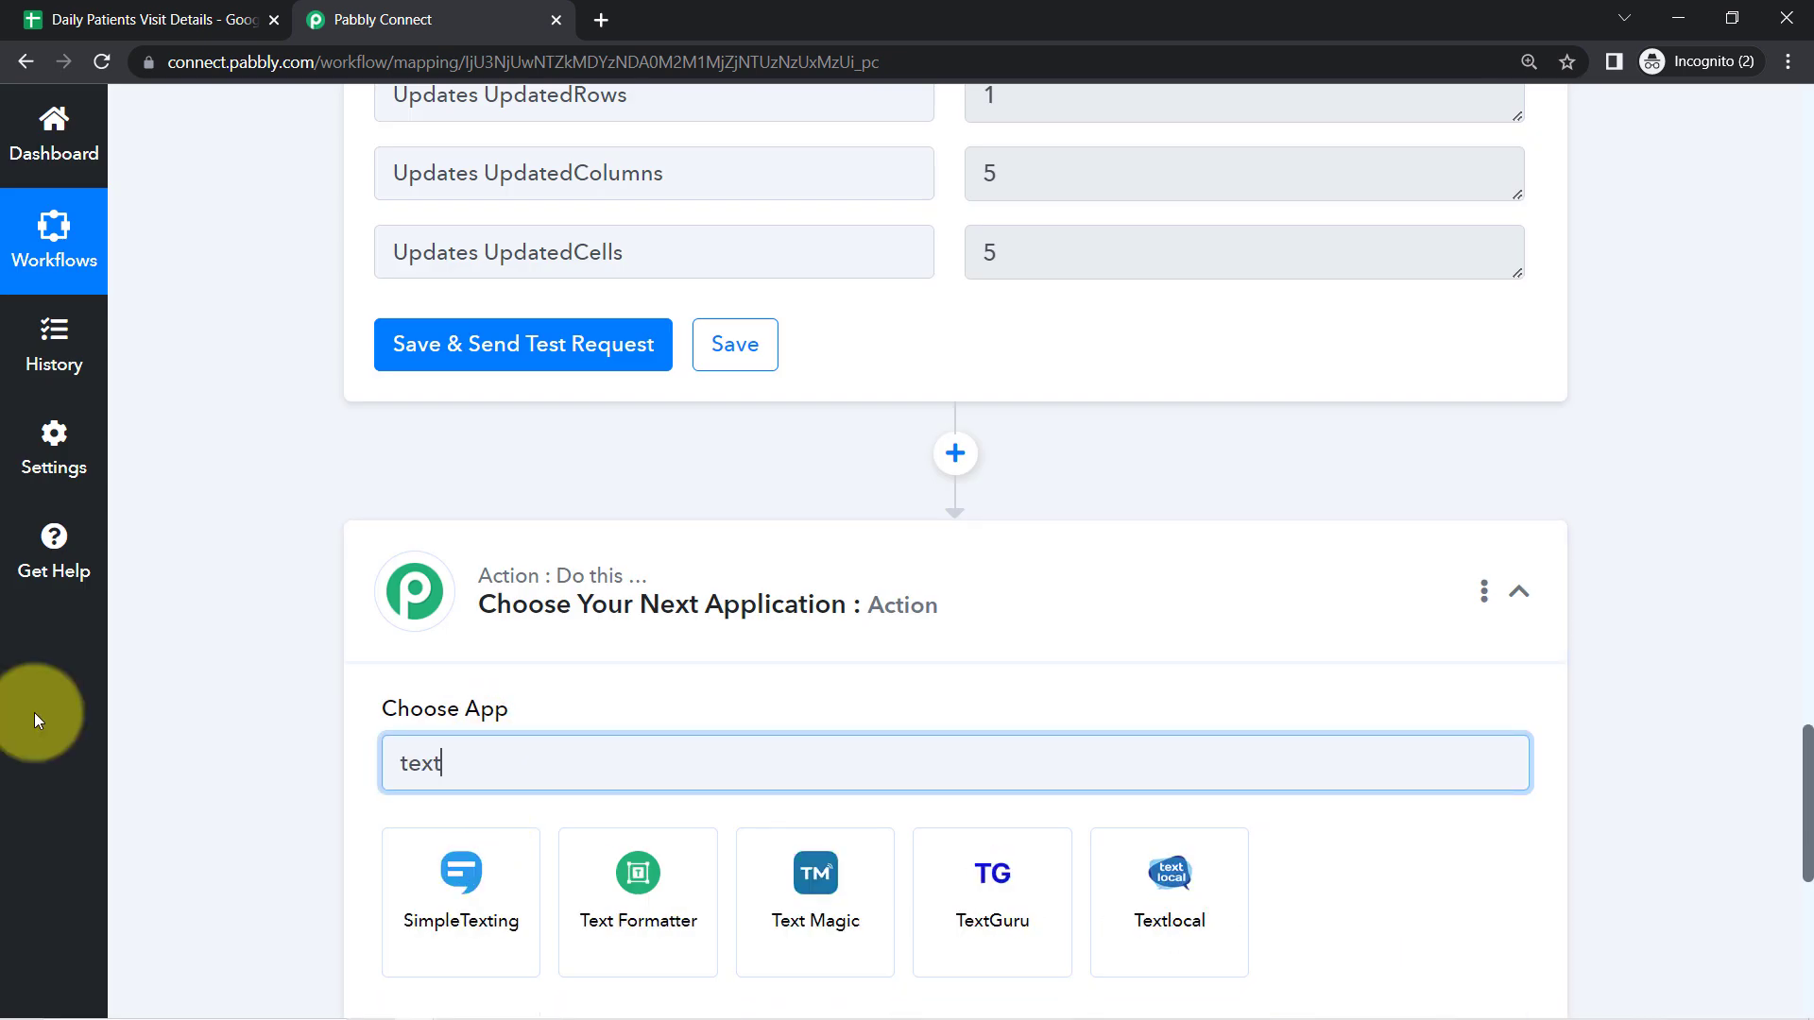
click(626, 931)
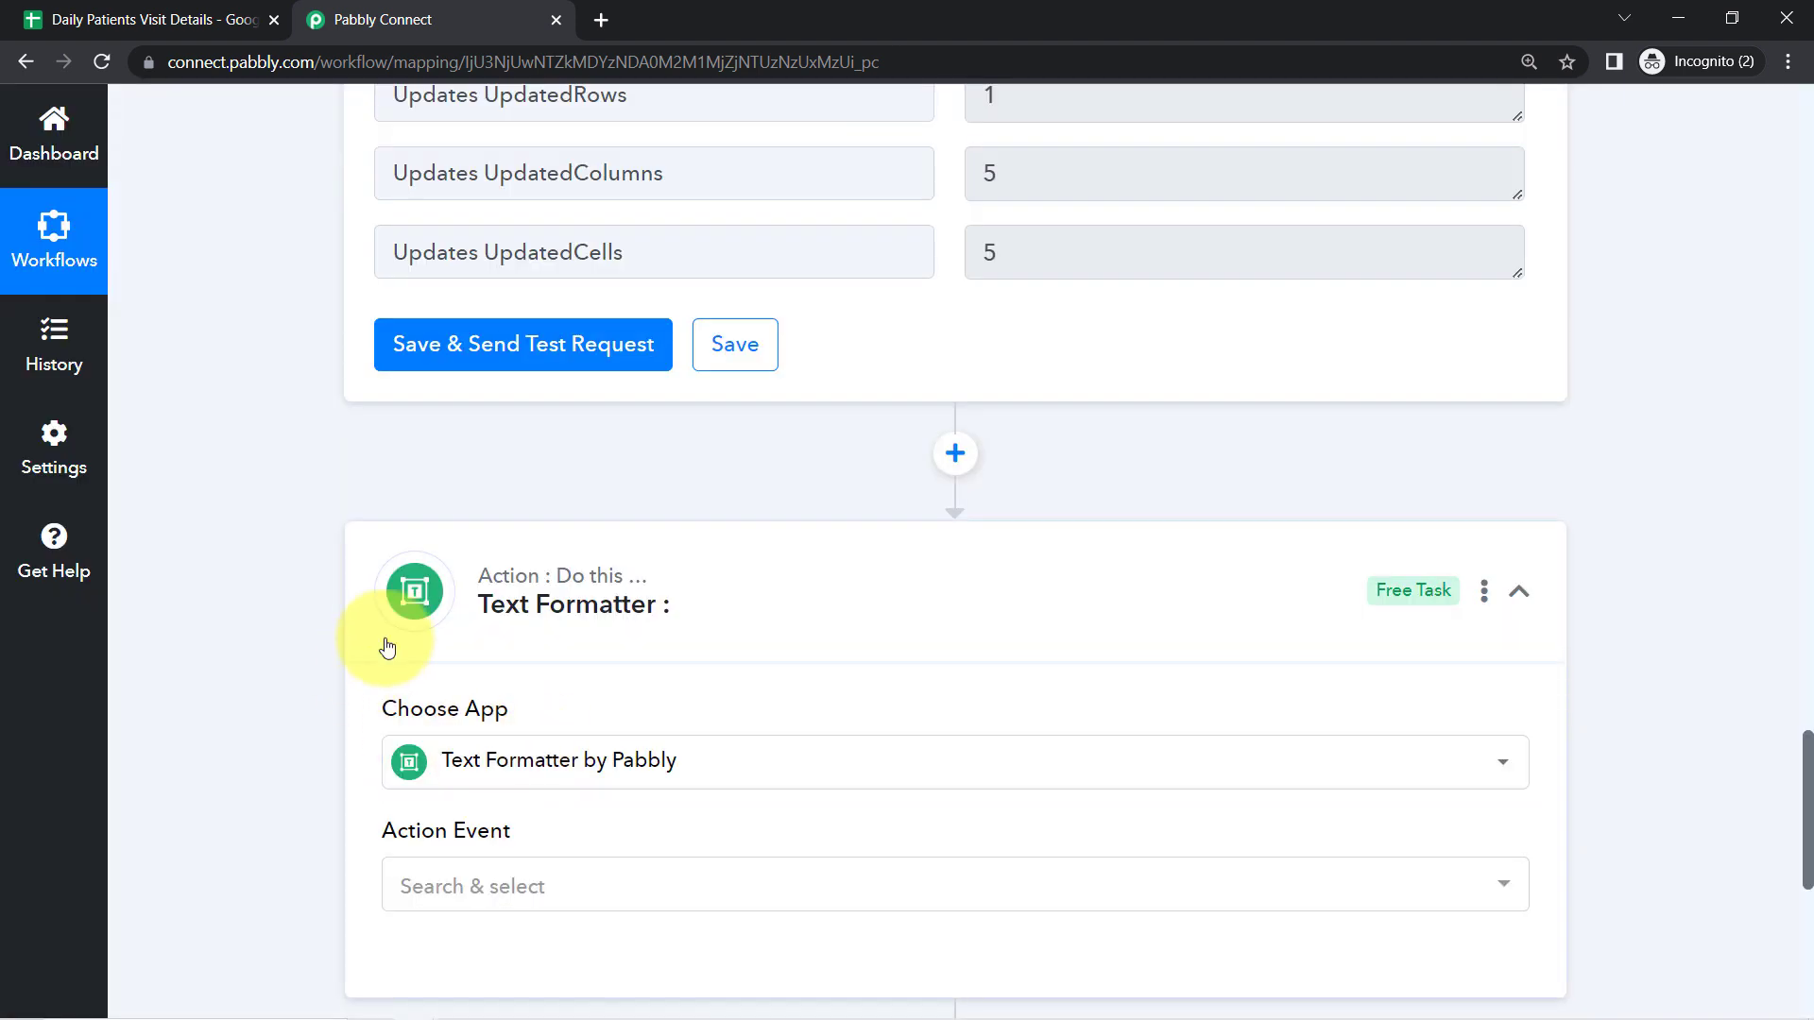
Step: Set the Text Formatter action event to Split Text and connect it
scroll(1808, 753, down, 4)
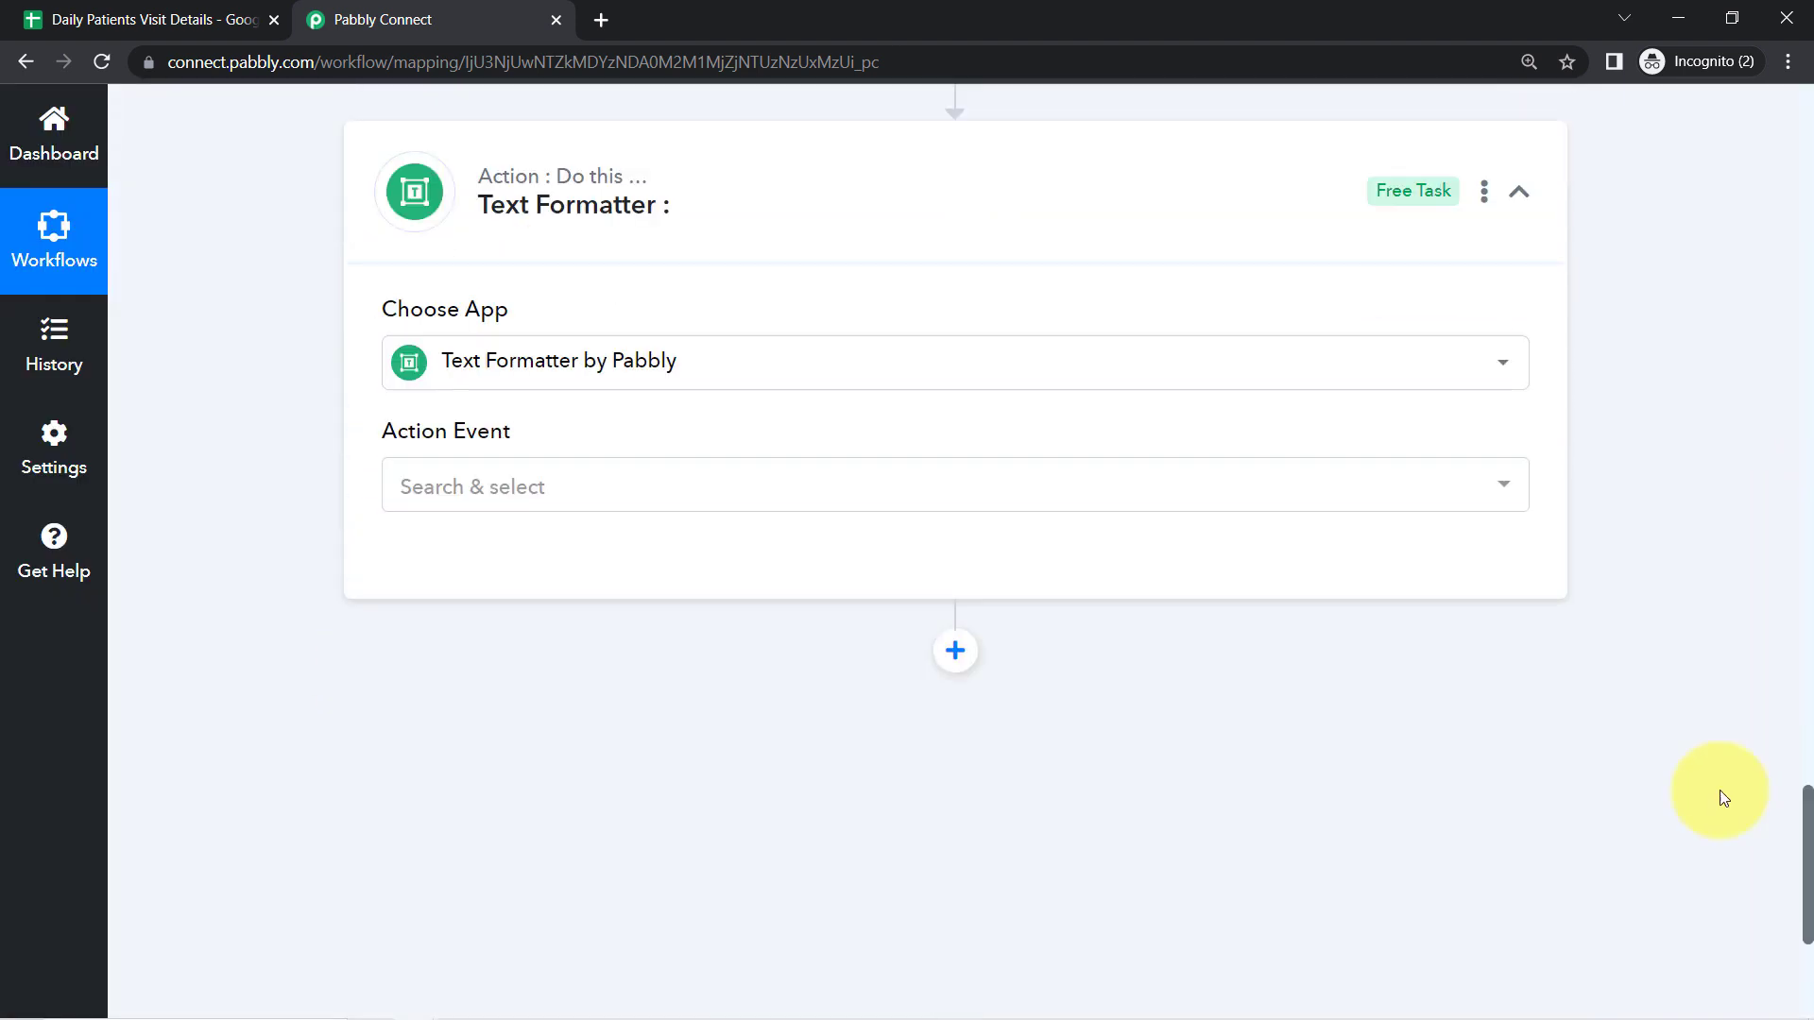
click(510, 491)
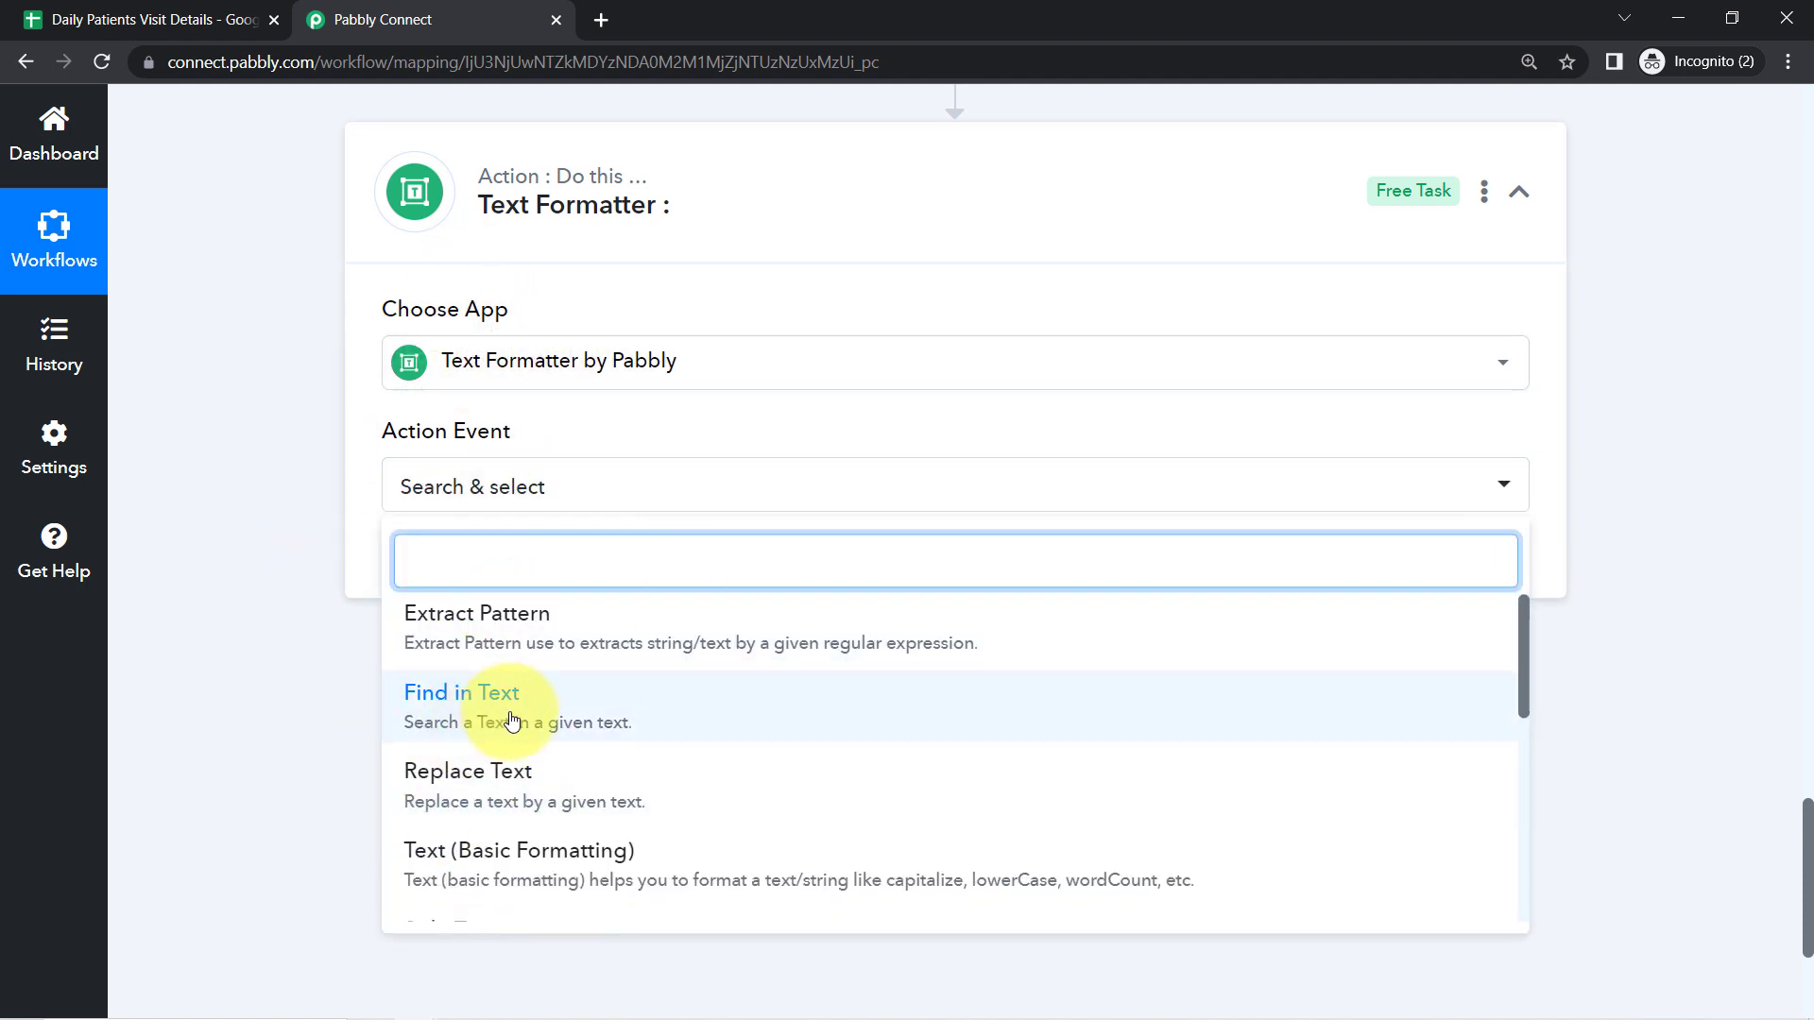
scroll(455, 703, down, 3)
scroll(459, 732, up, 1)
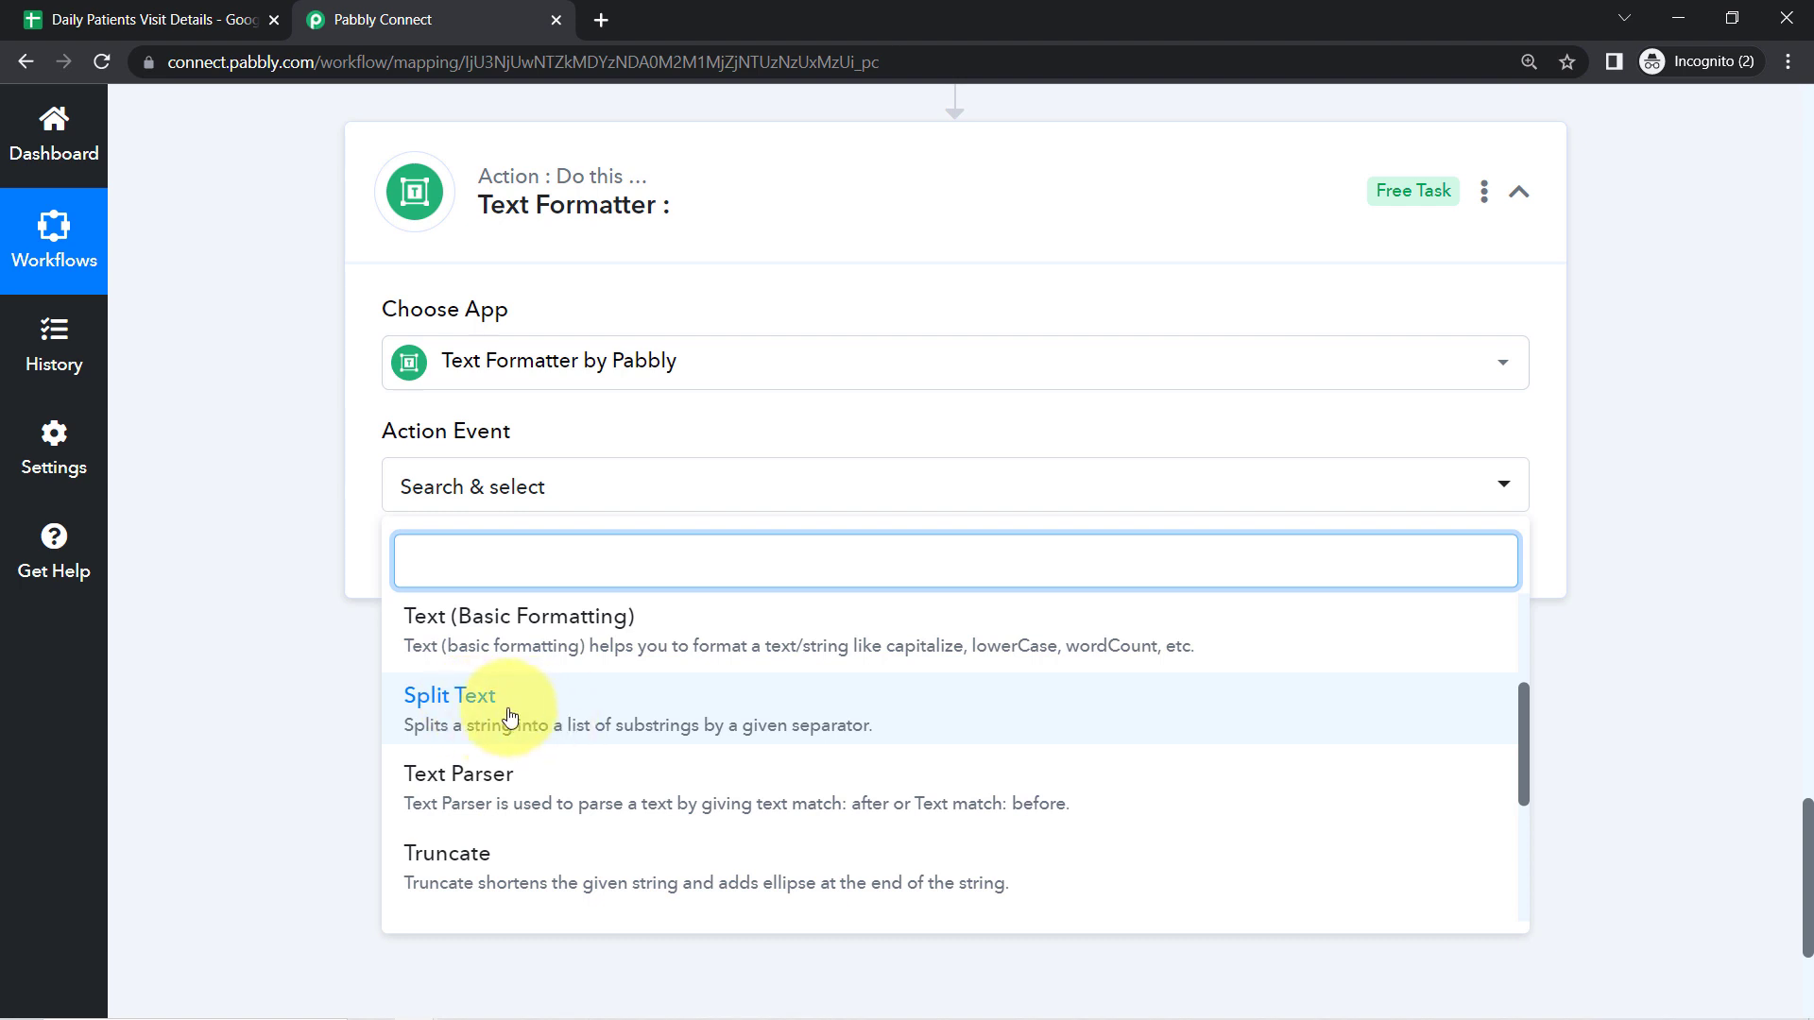
click(474, 710)
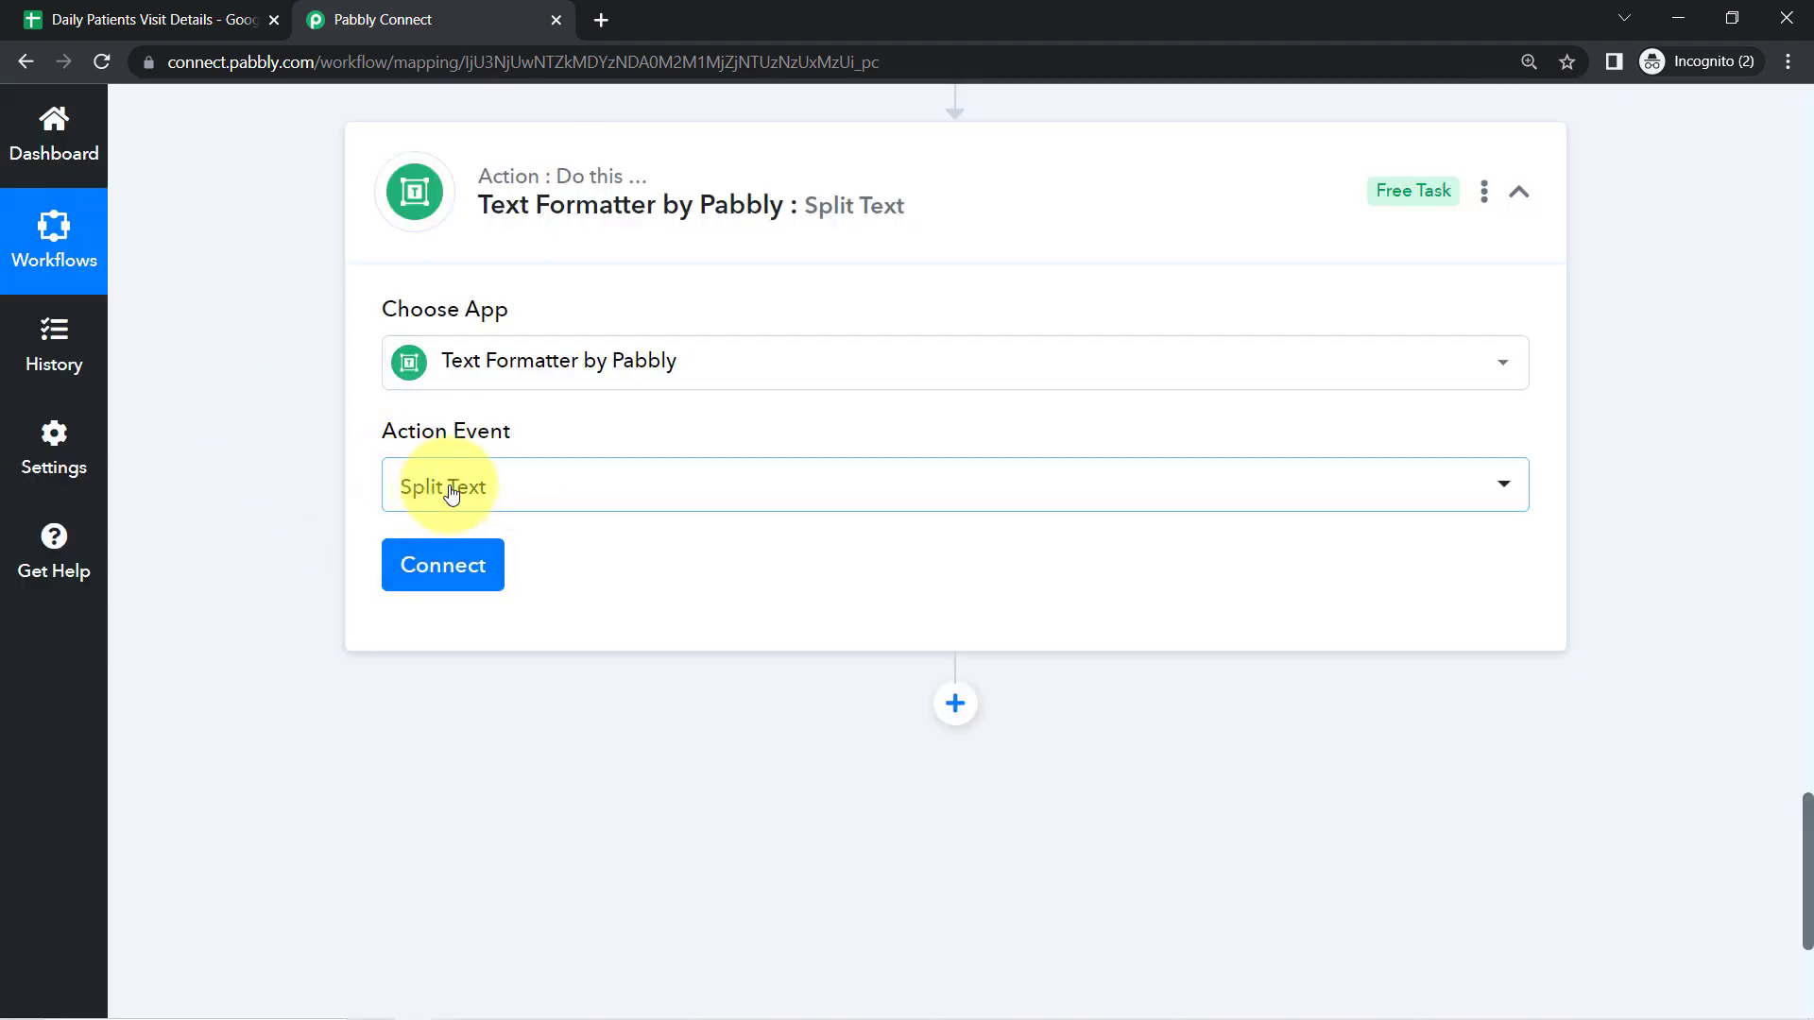
click(443, 564)
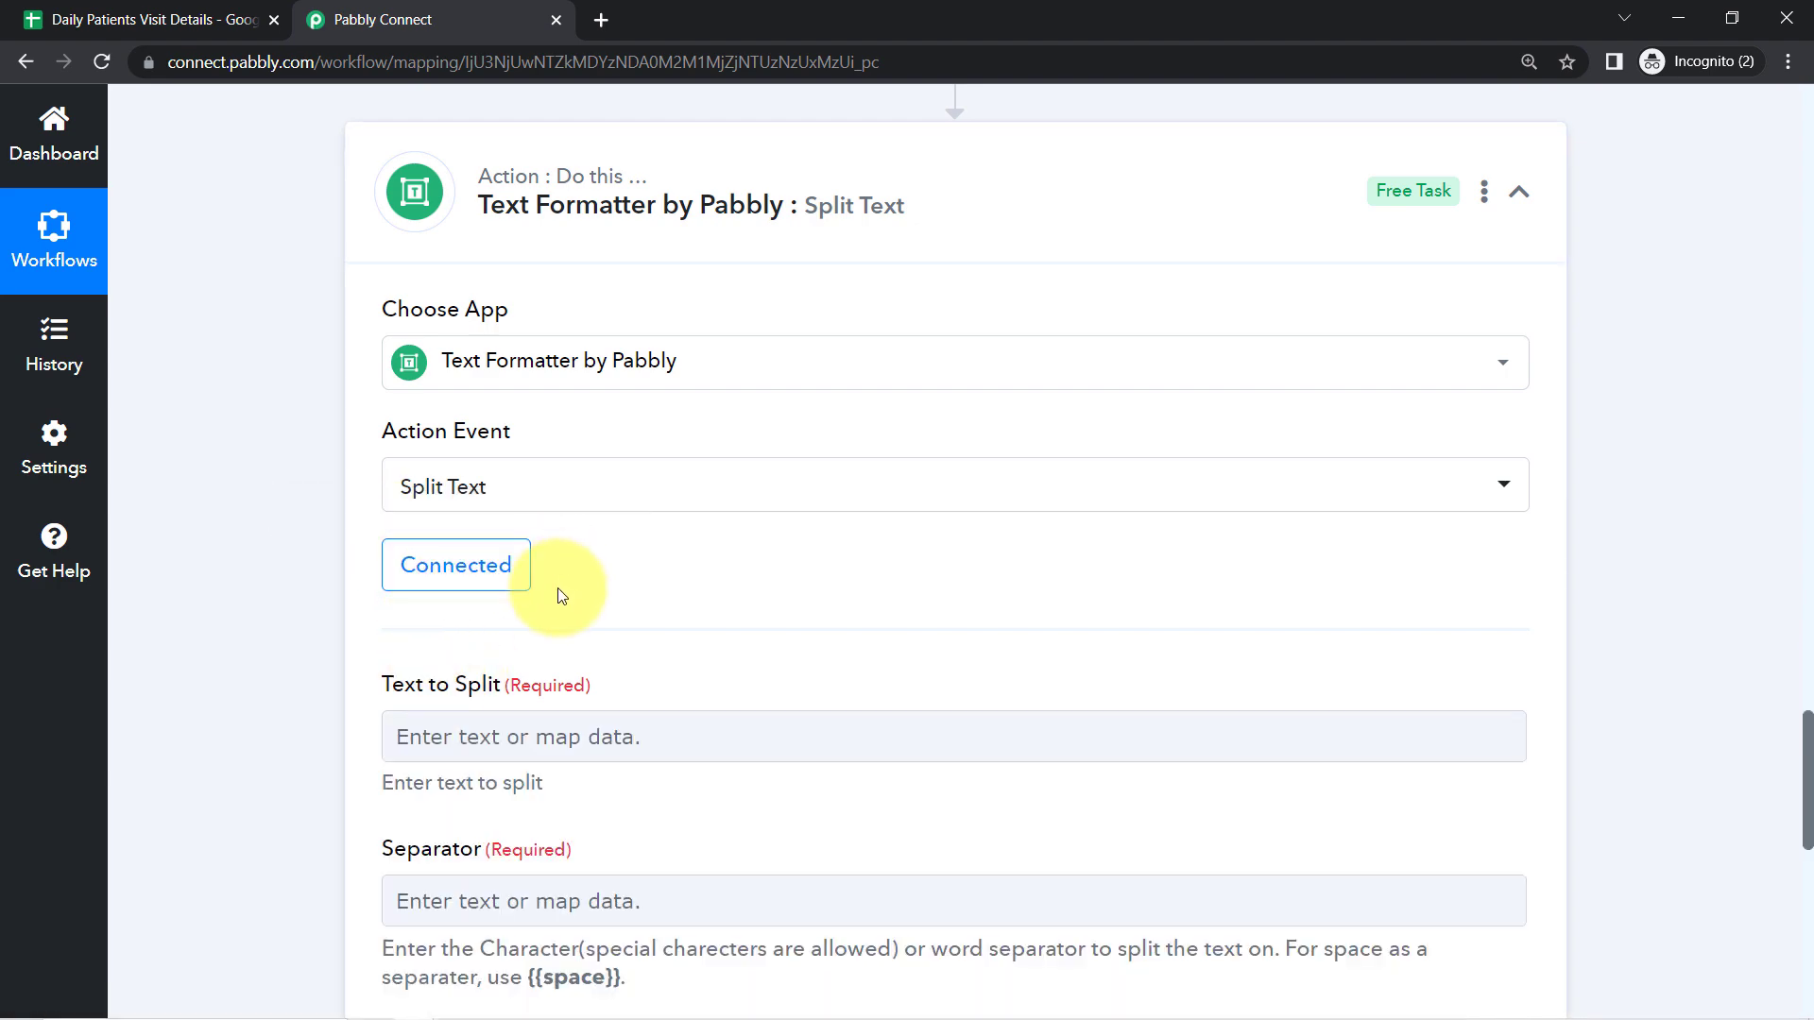
Step: Map Updates UpdatedRange from the Google Sheets step's response into the Text to Split field
drag(1805, 746, 1801, 668)
scroll(1143, 417, up, 3)
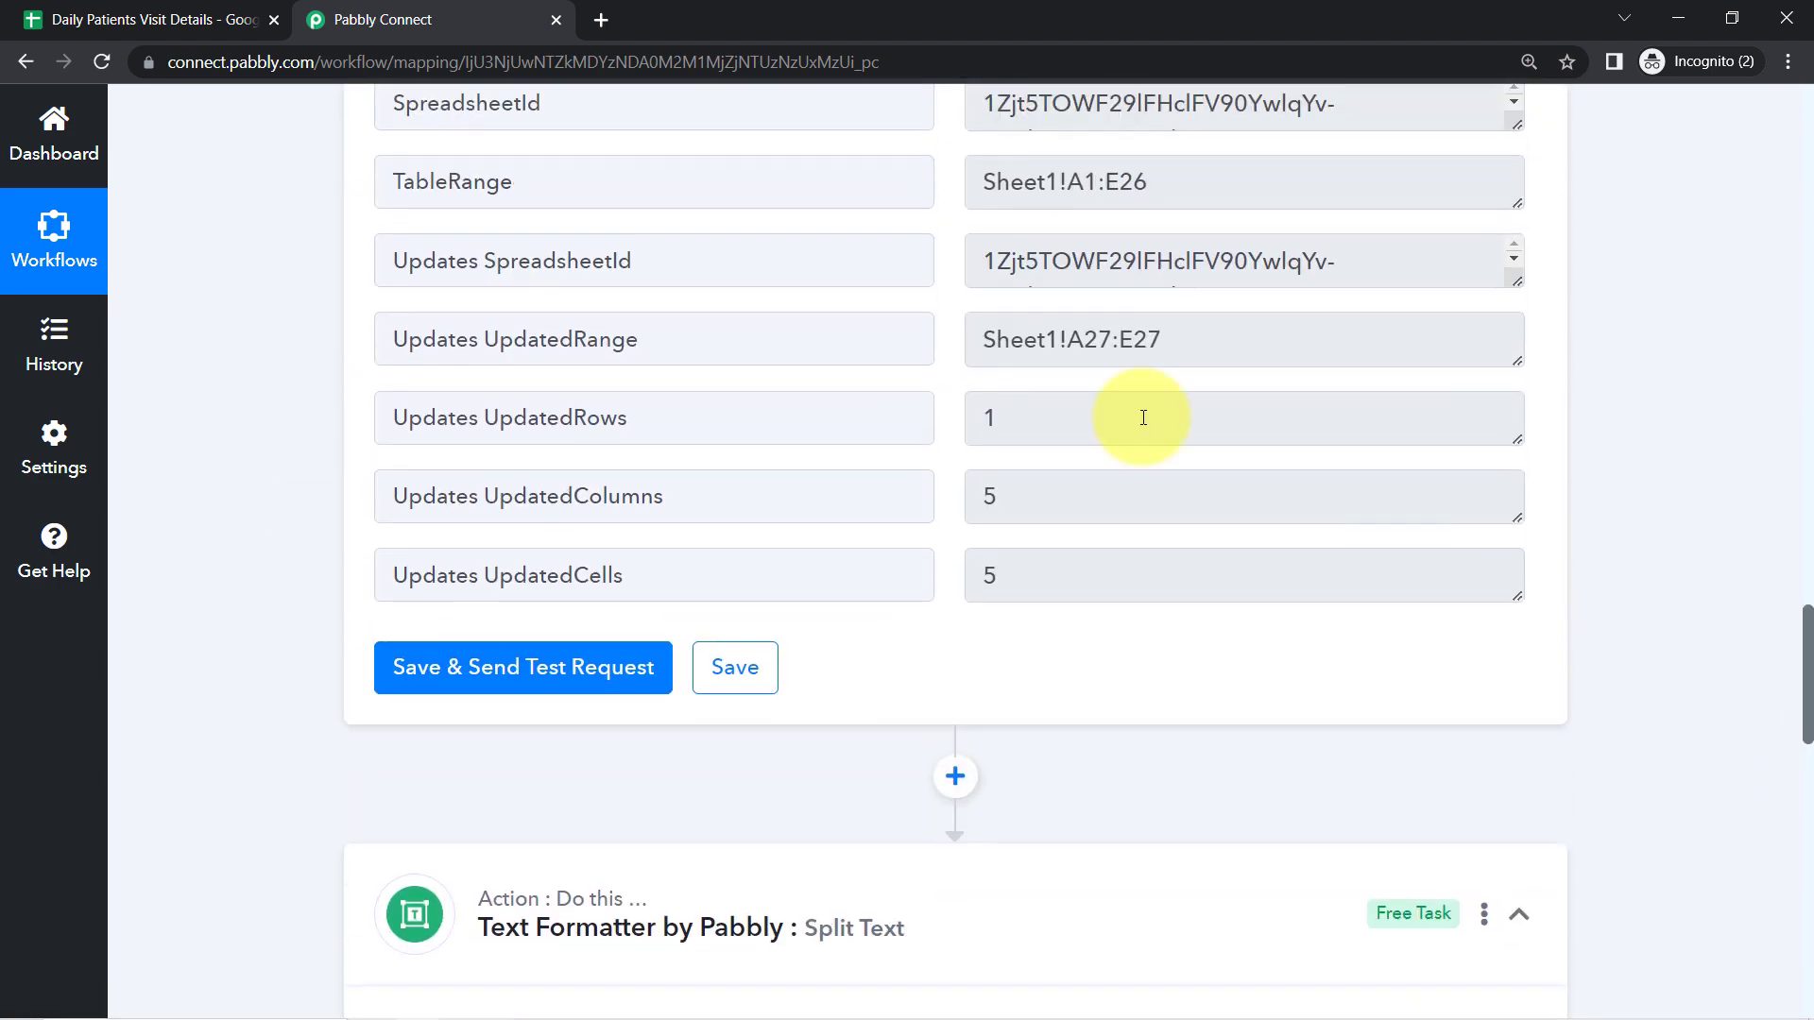
triple_click(1046, 326)
drag(1806, 667, 1782, 782)
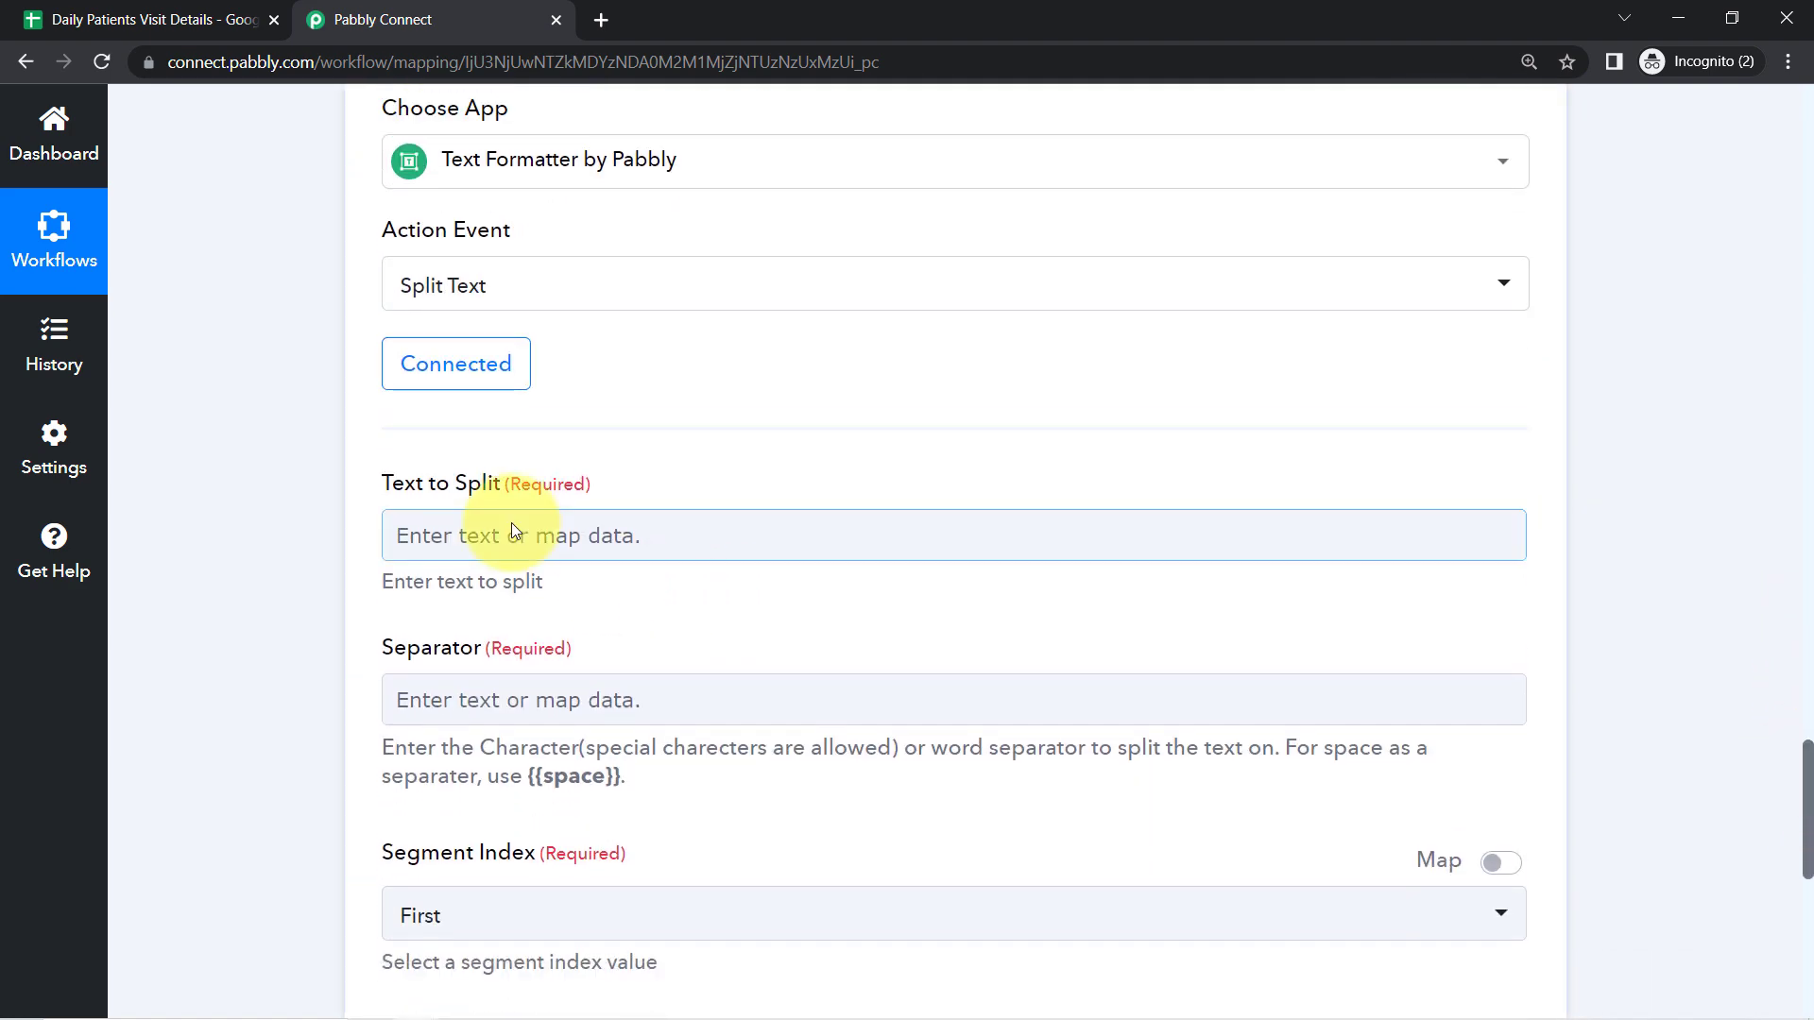
click(486, 524)
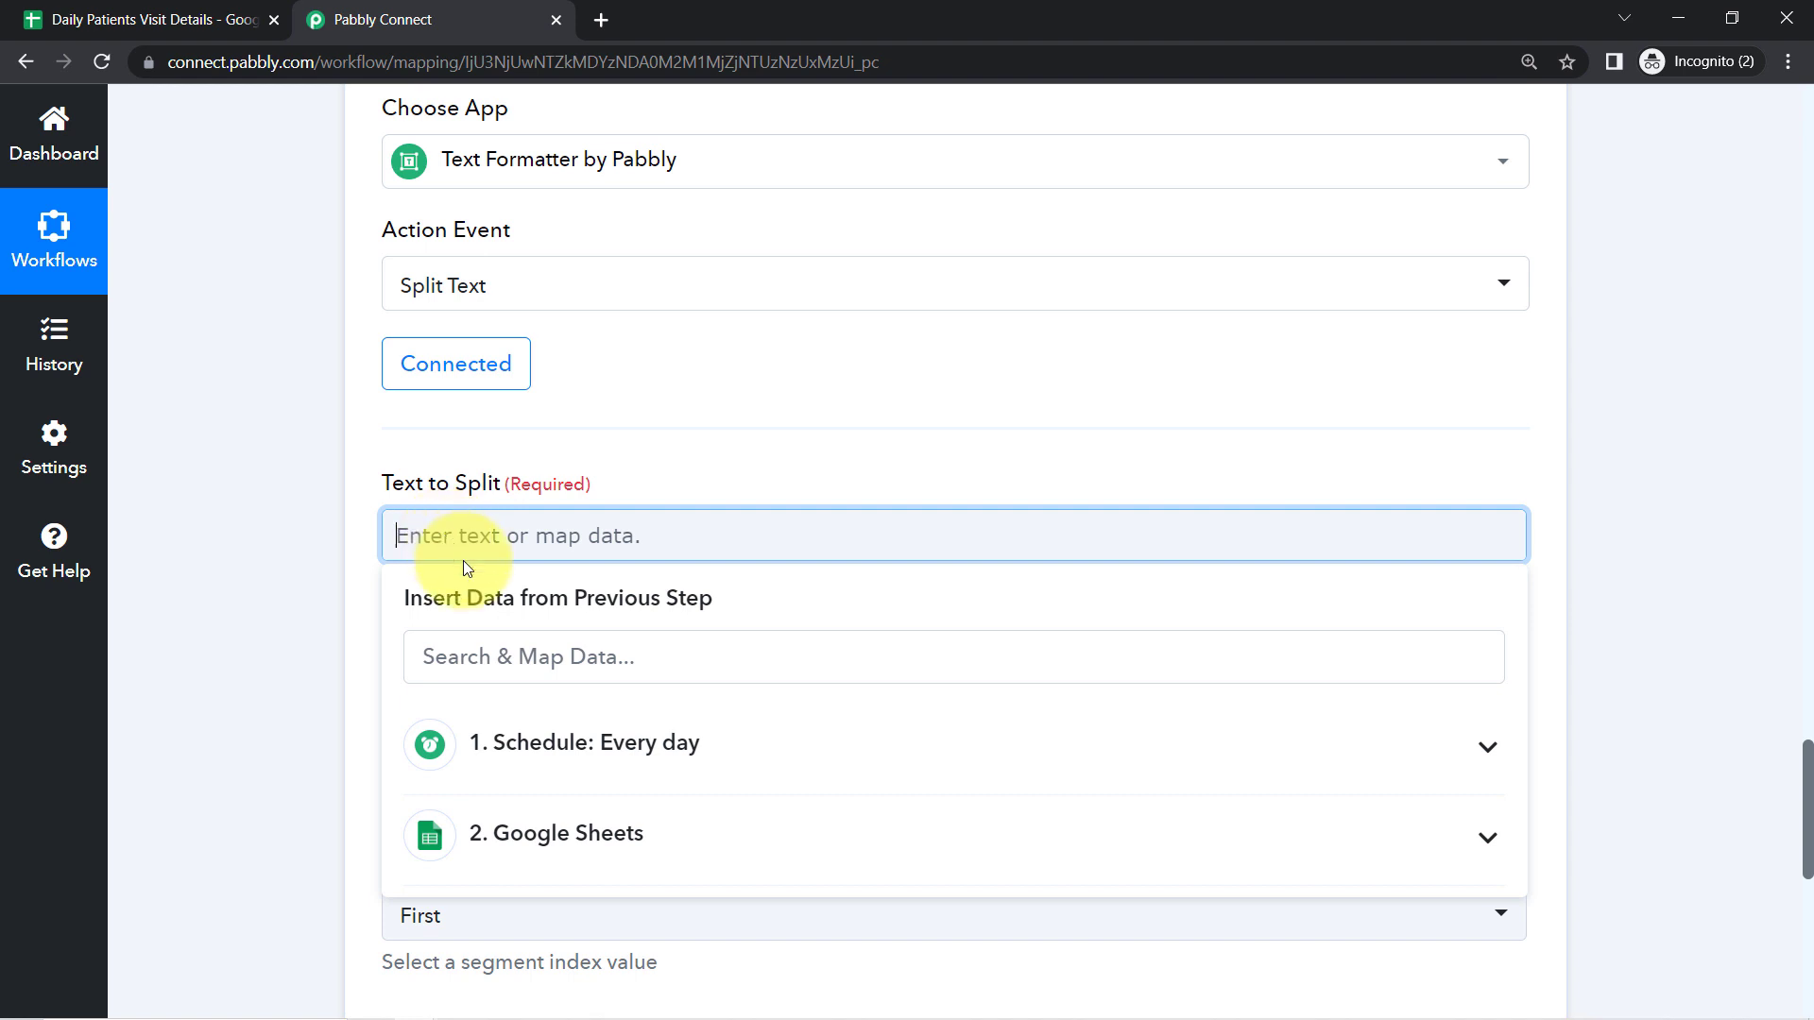
click(559, 835)
scroll(694, 825, down, 5)
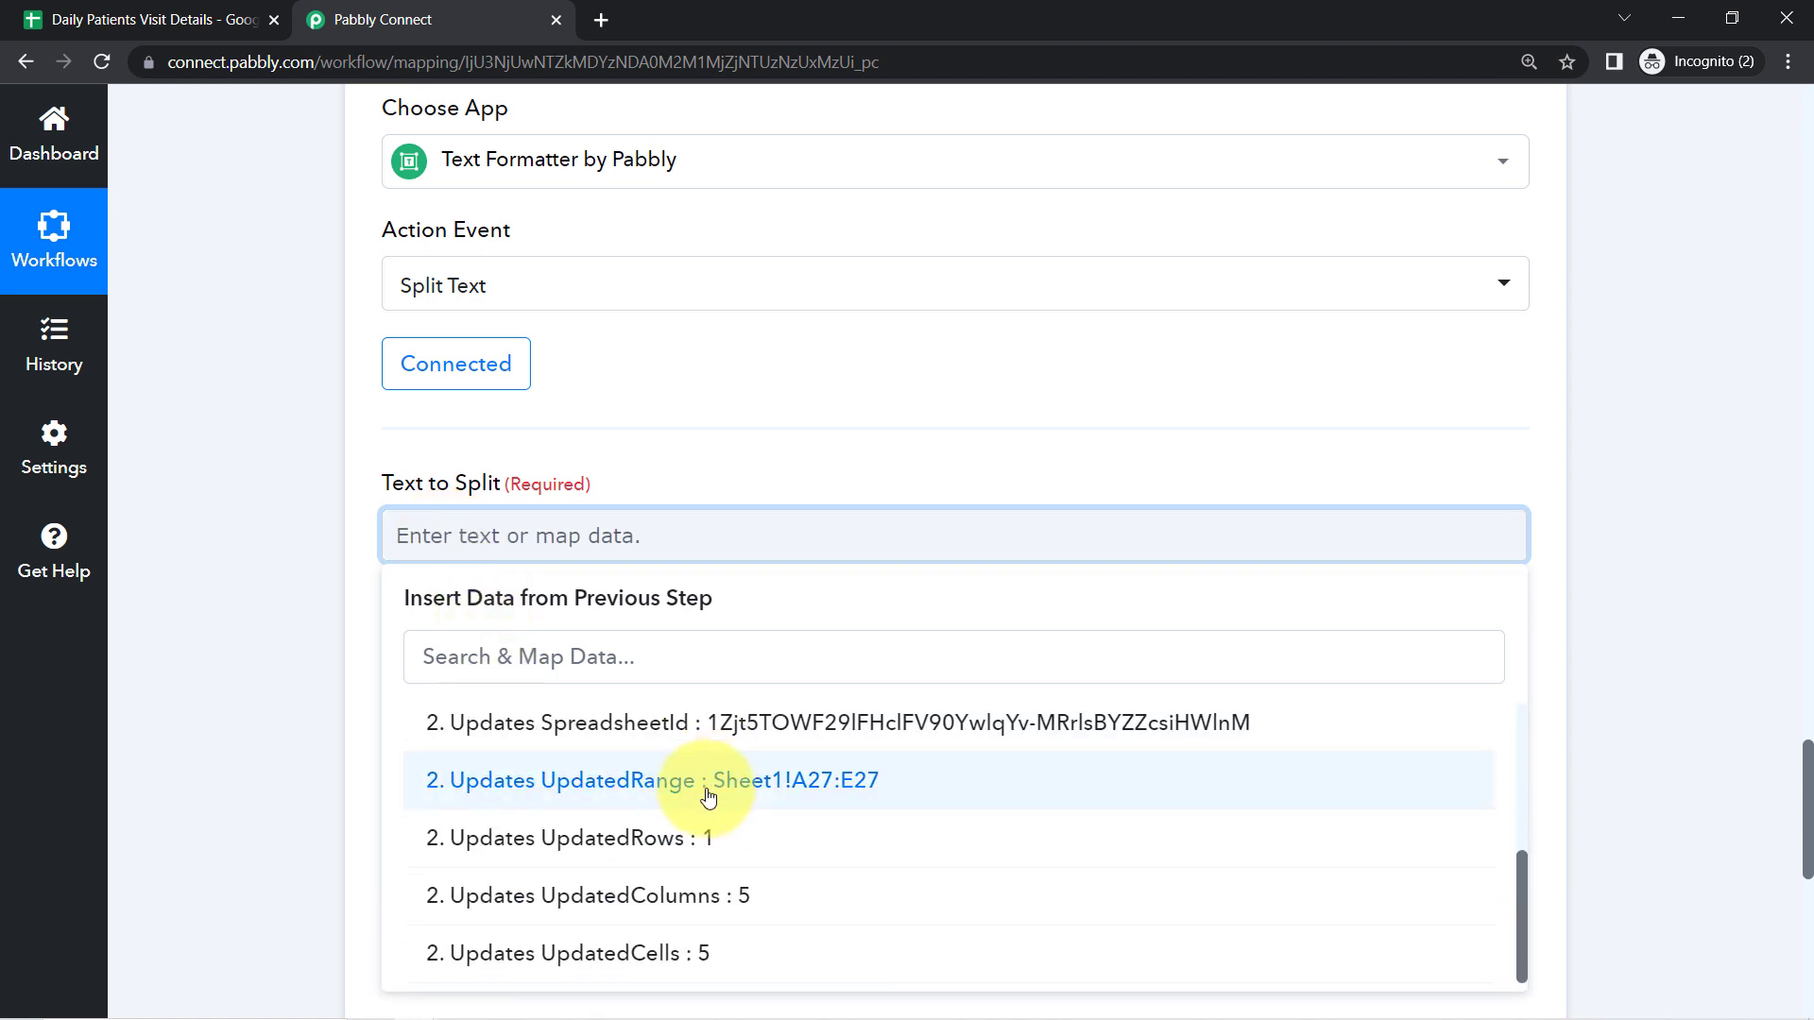
click(788, 792)
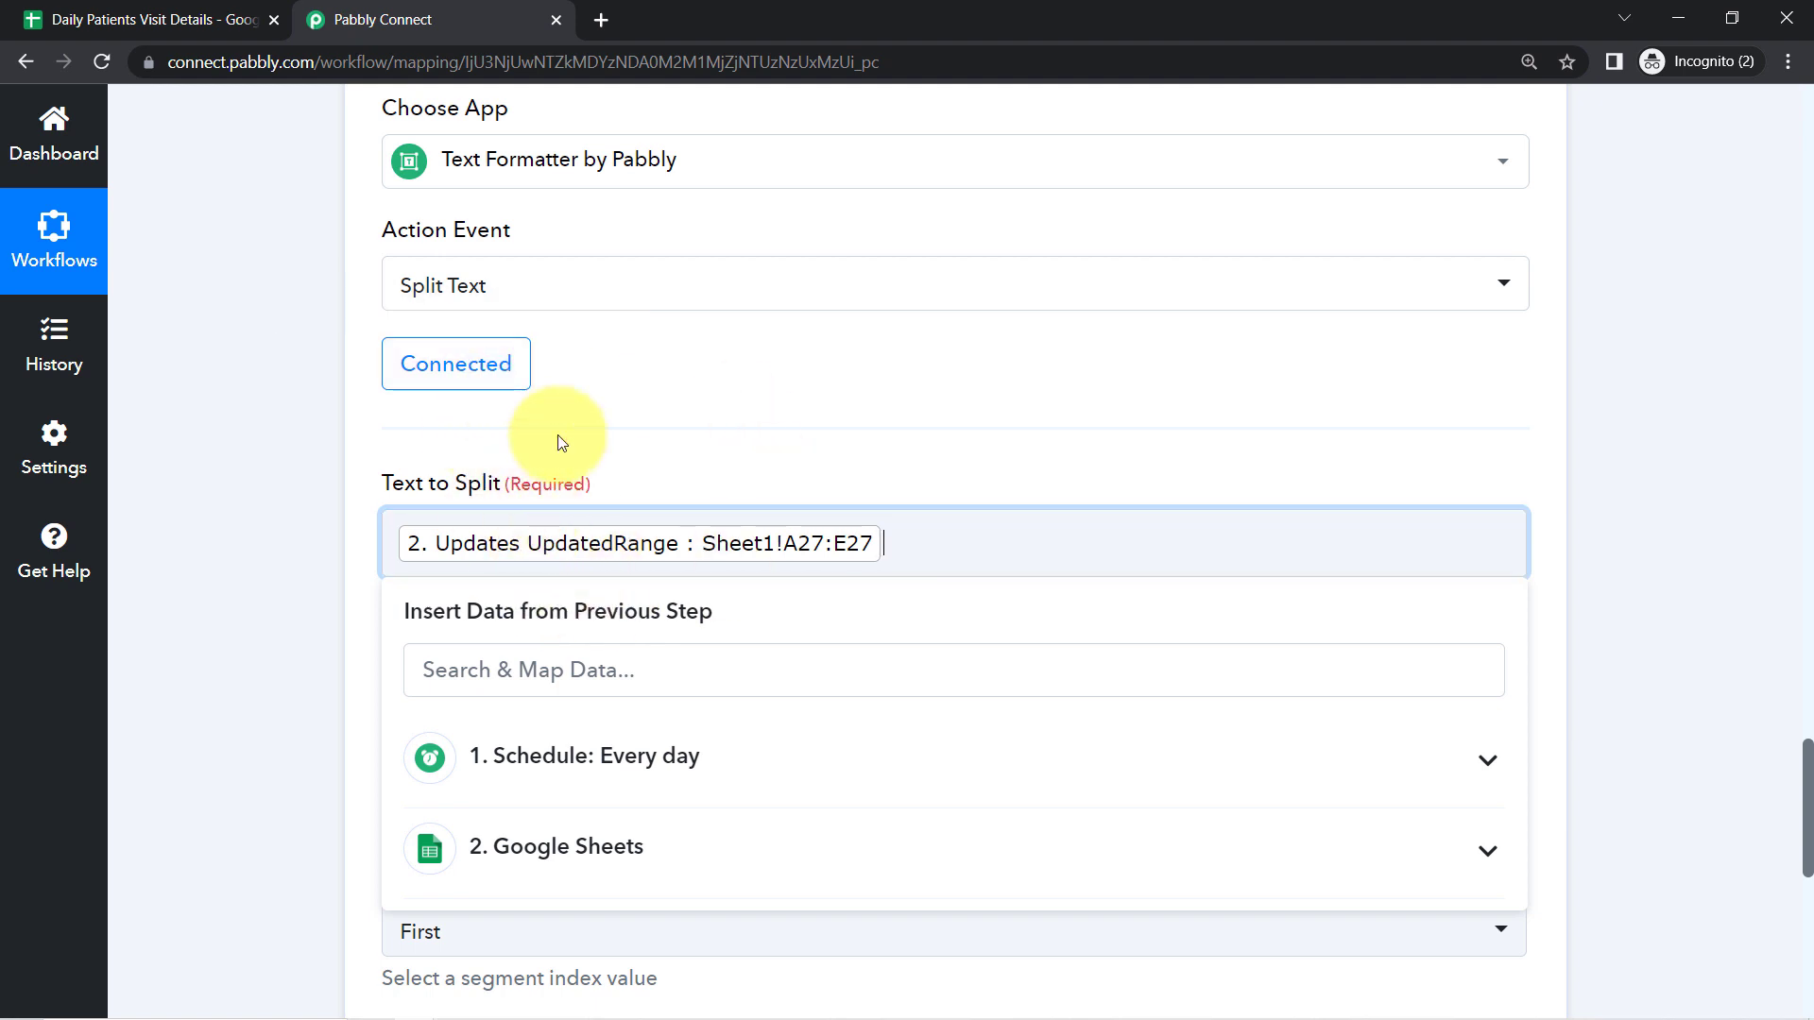
click(648, 488)
click(932, 548)
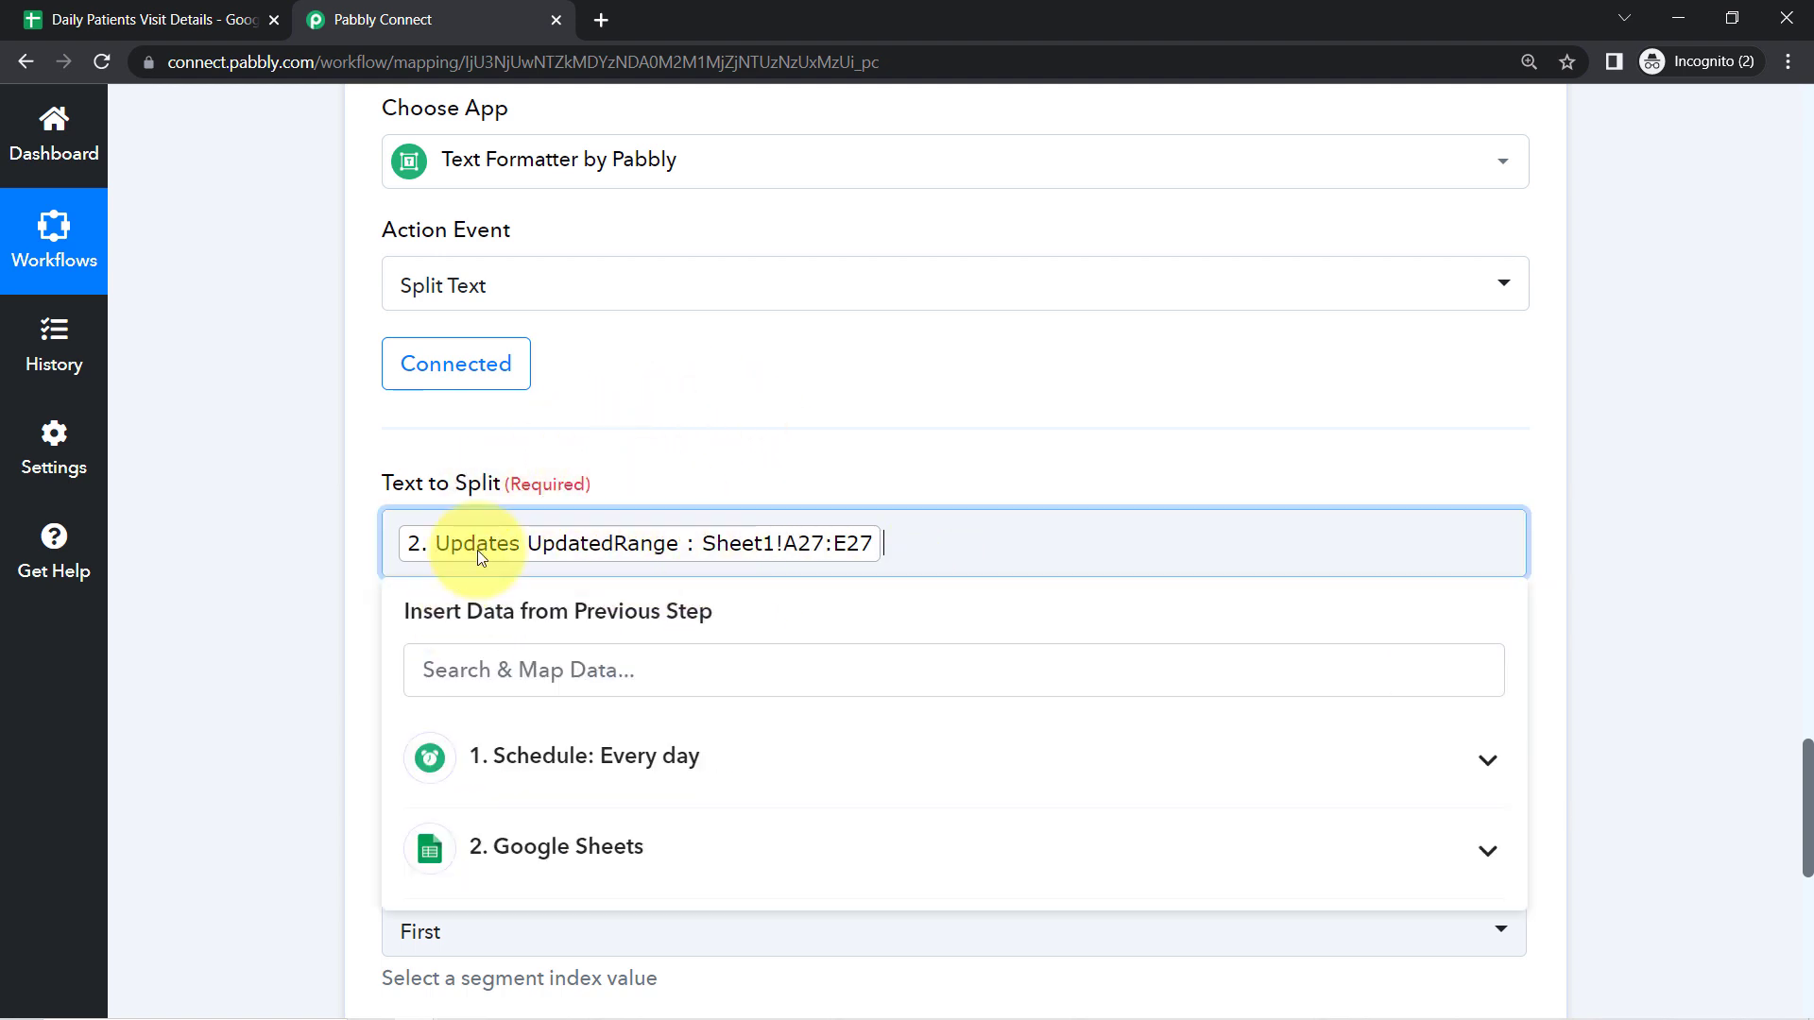
click(321, 514)
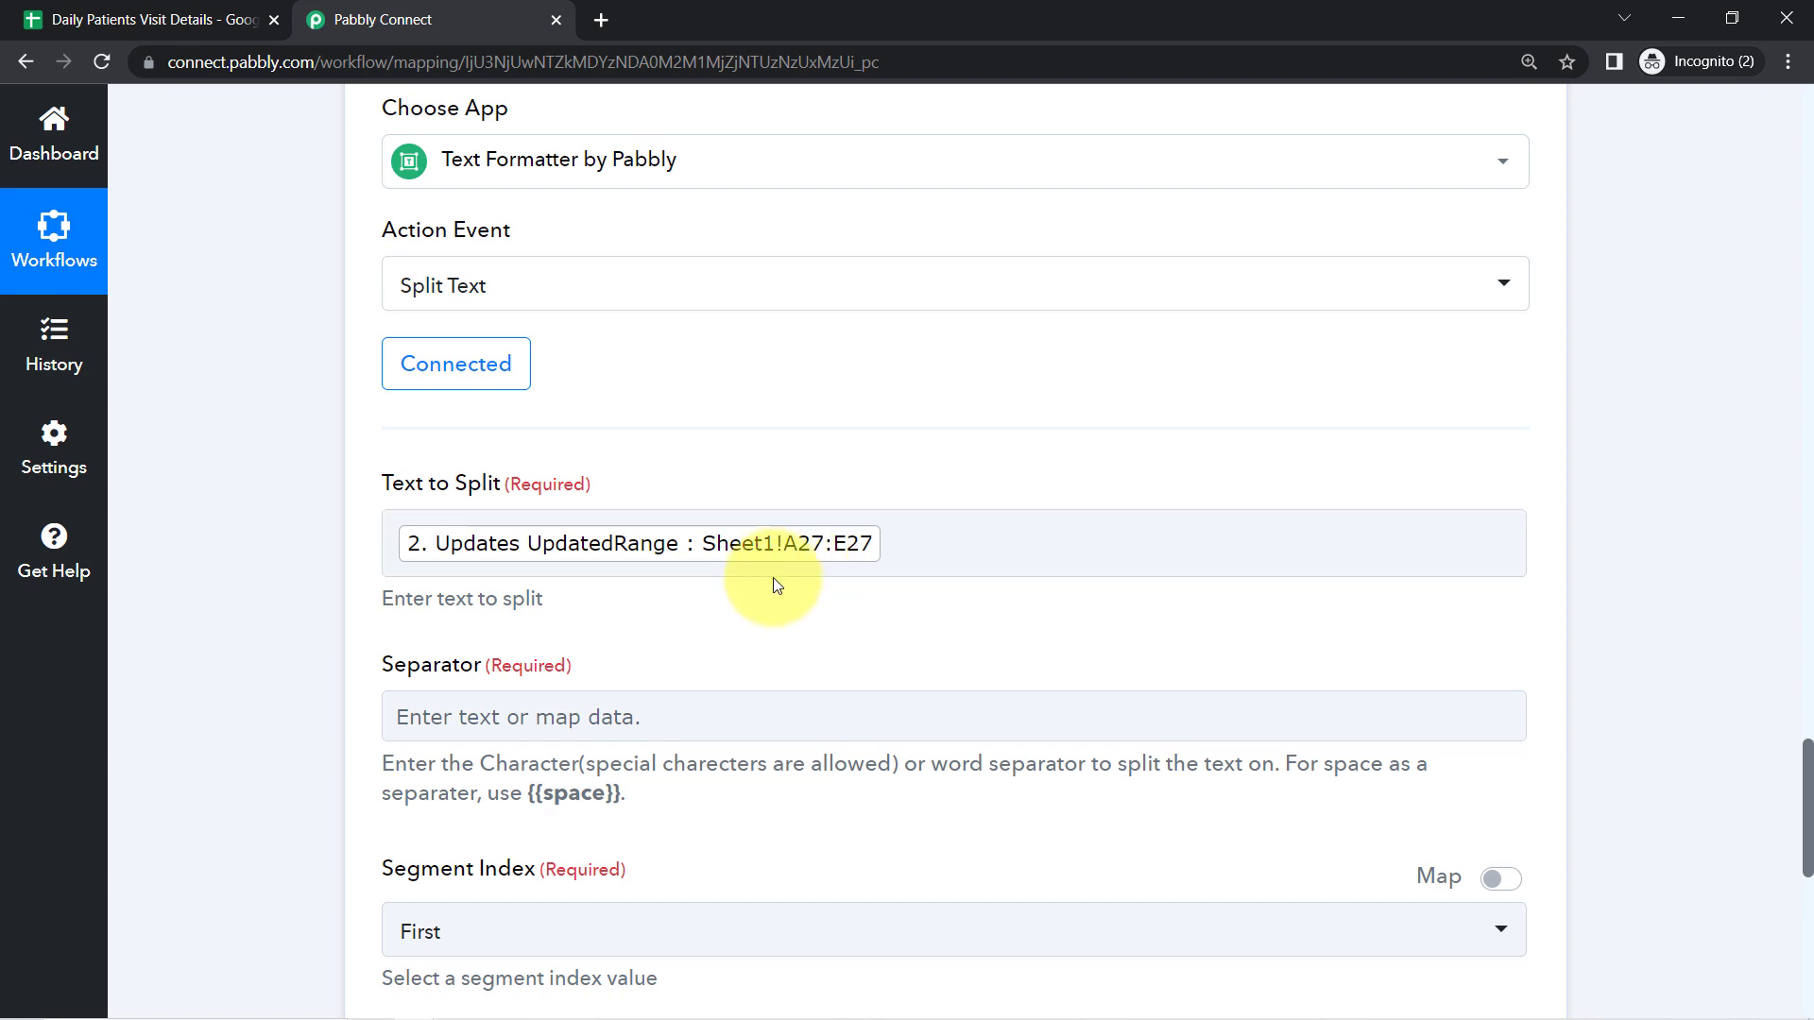
Step: Check the marker row in the Google Sheets file, then return to Pabbly Connect and set the Separator to E
click(179, 19)
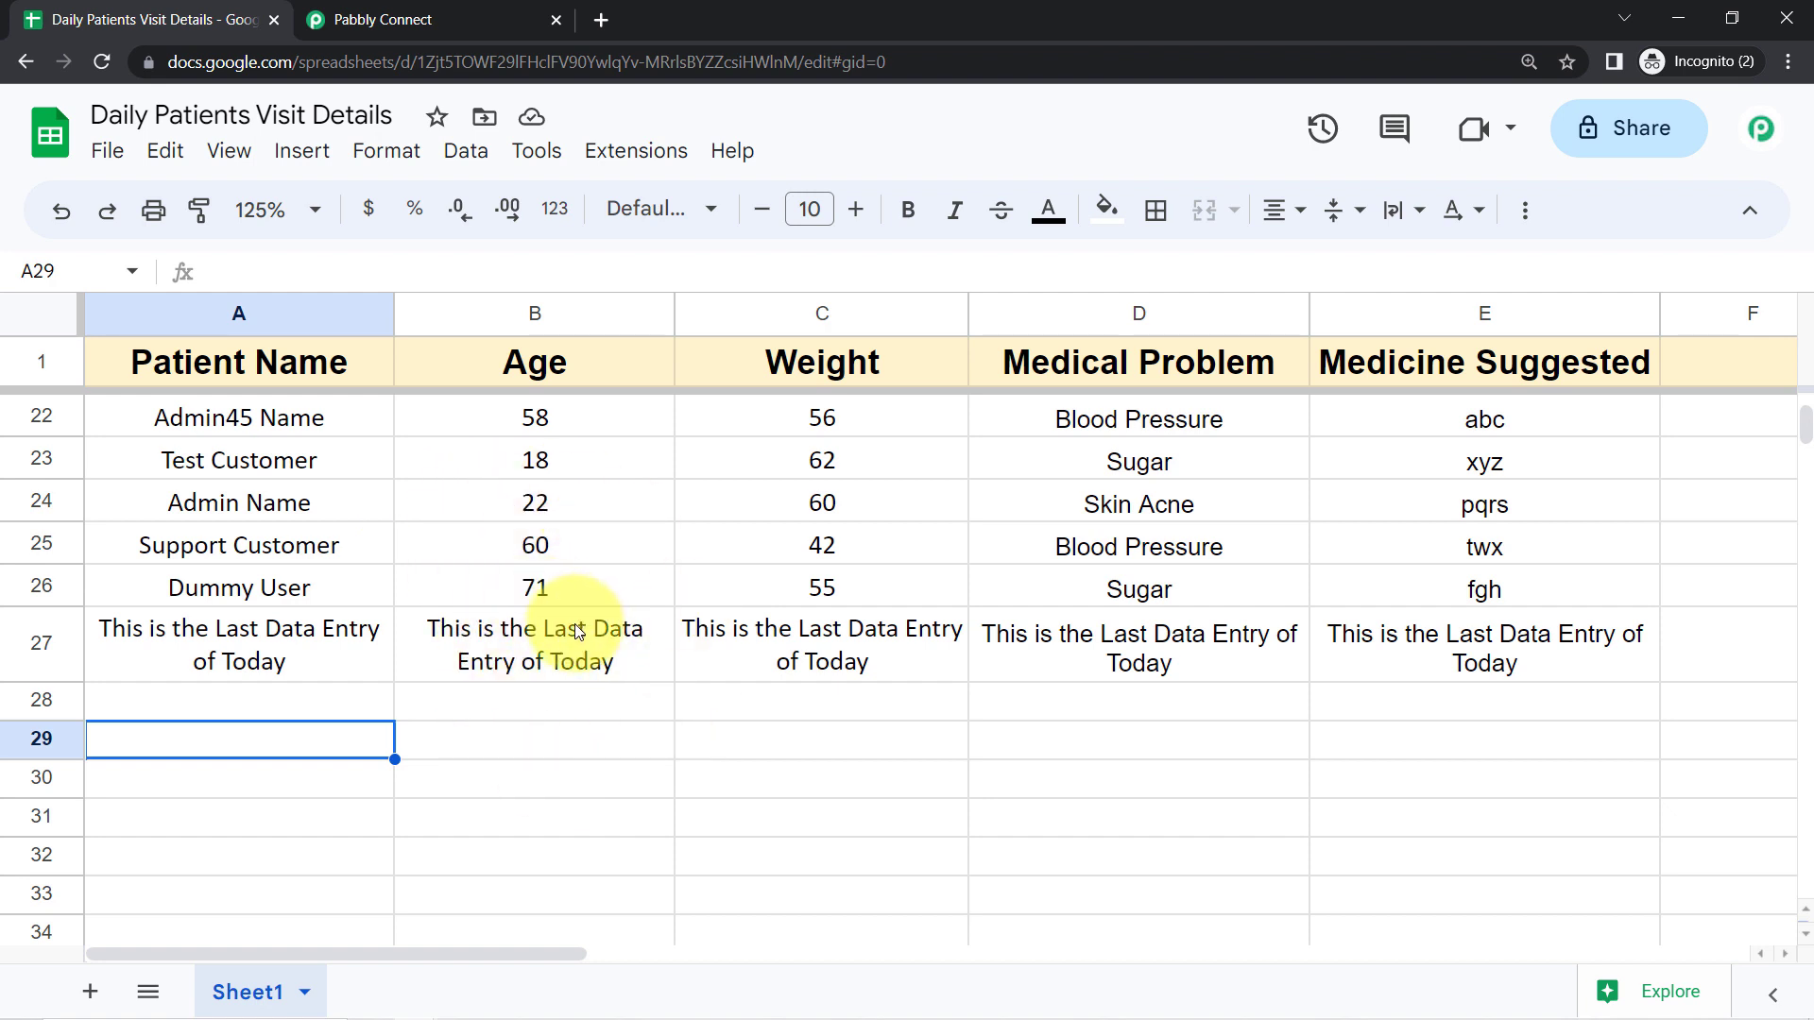
click(378, 21)
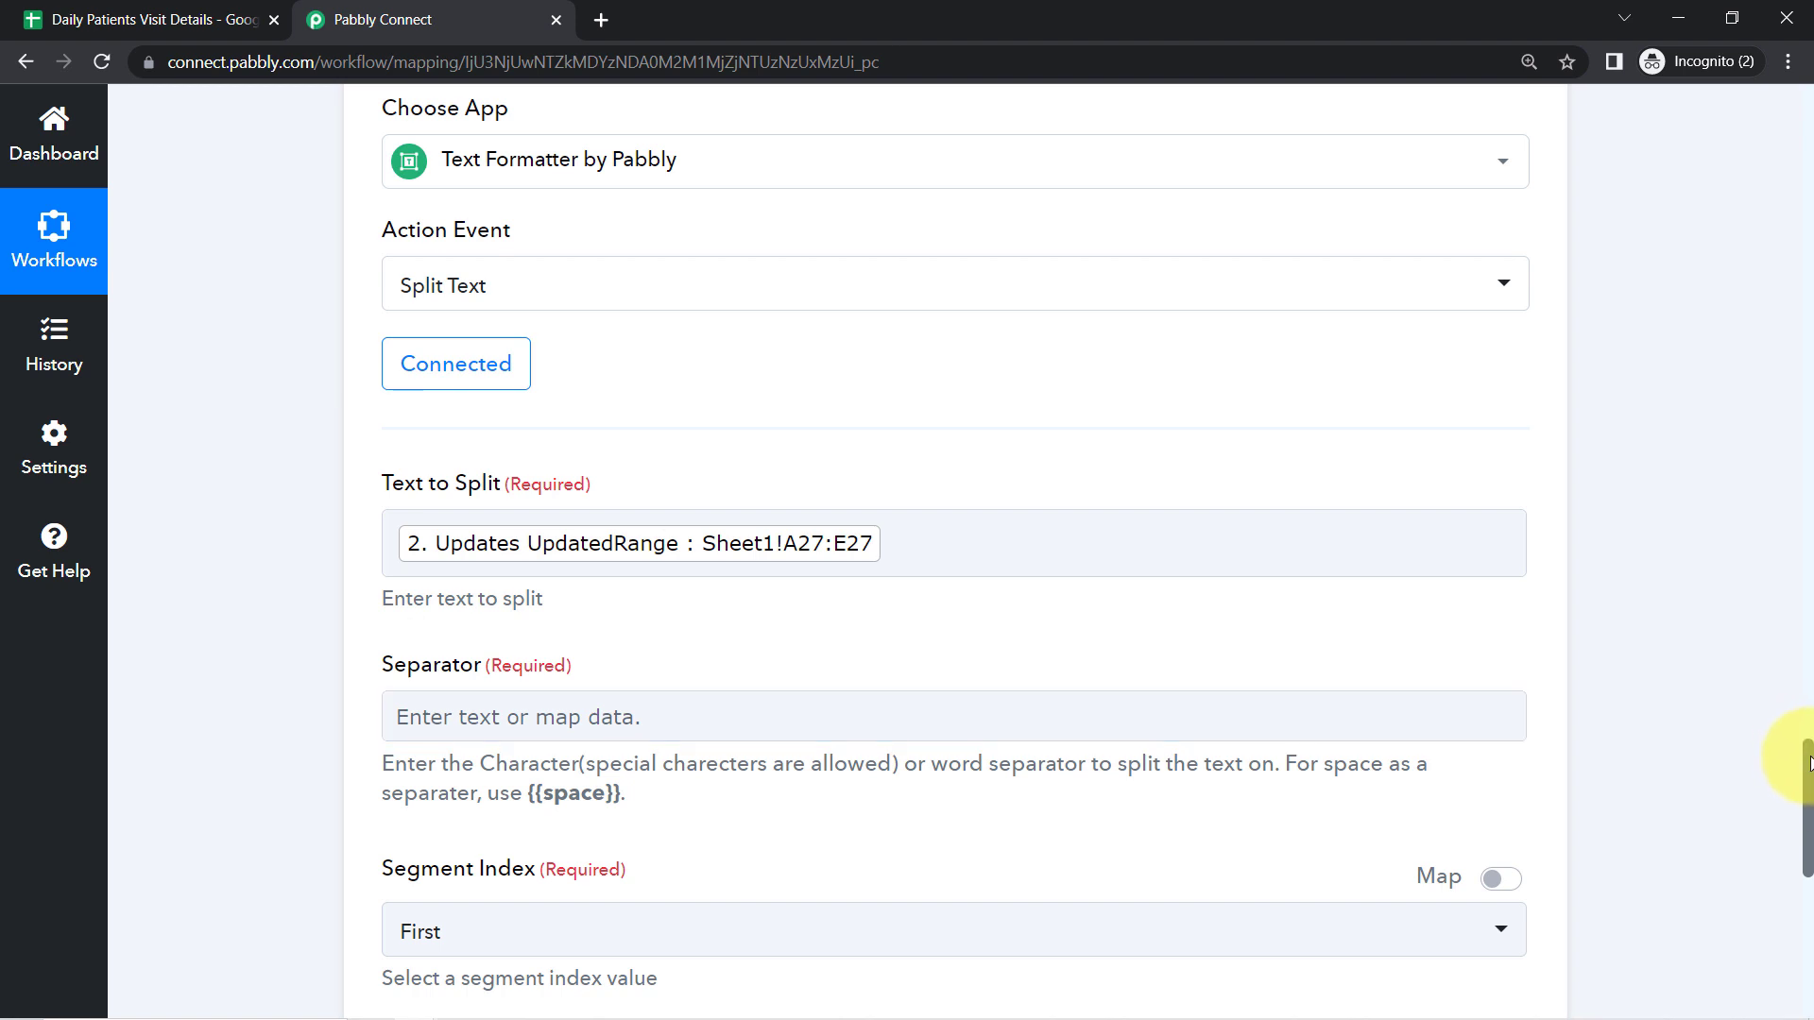
scroll(1809, 763, down, 3)
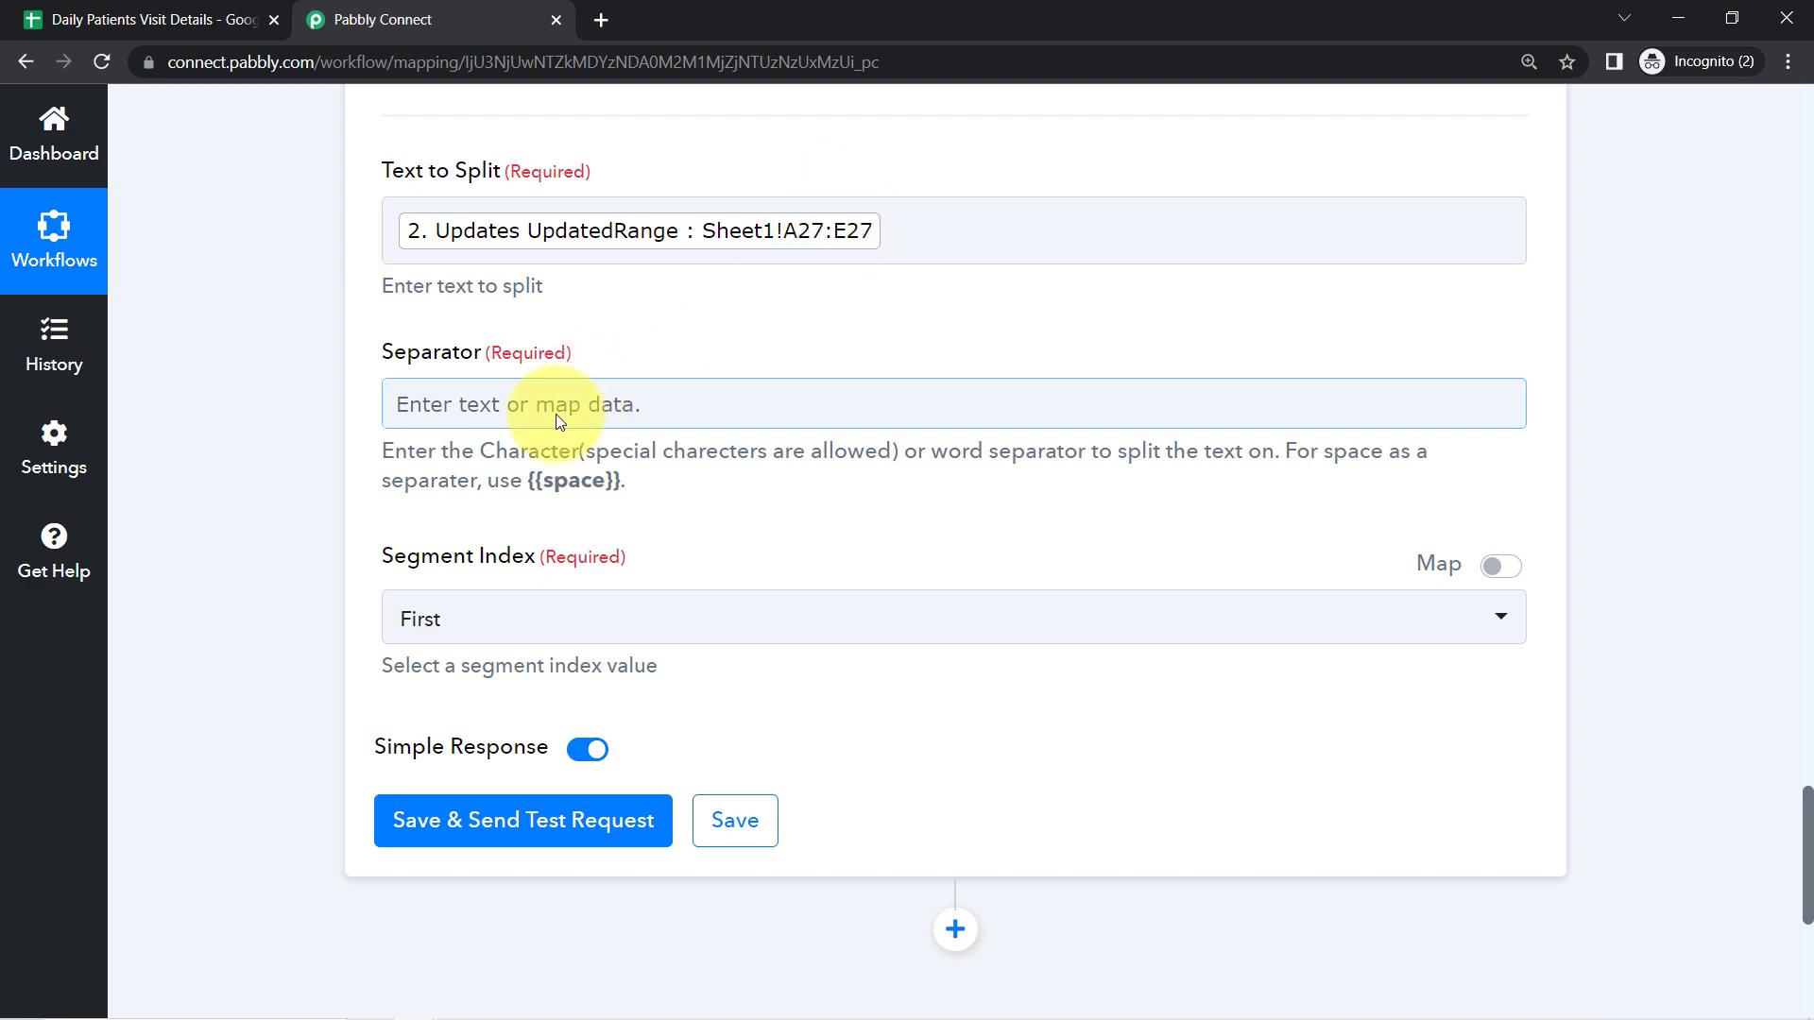
click(525, 413)
text(E)
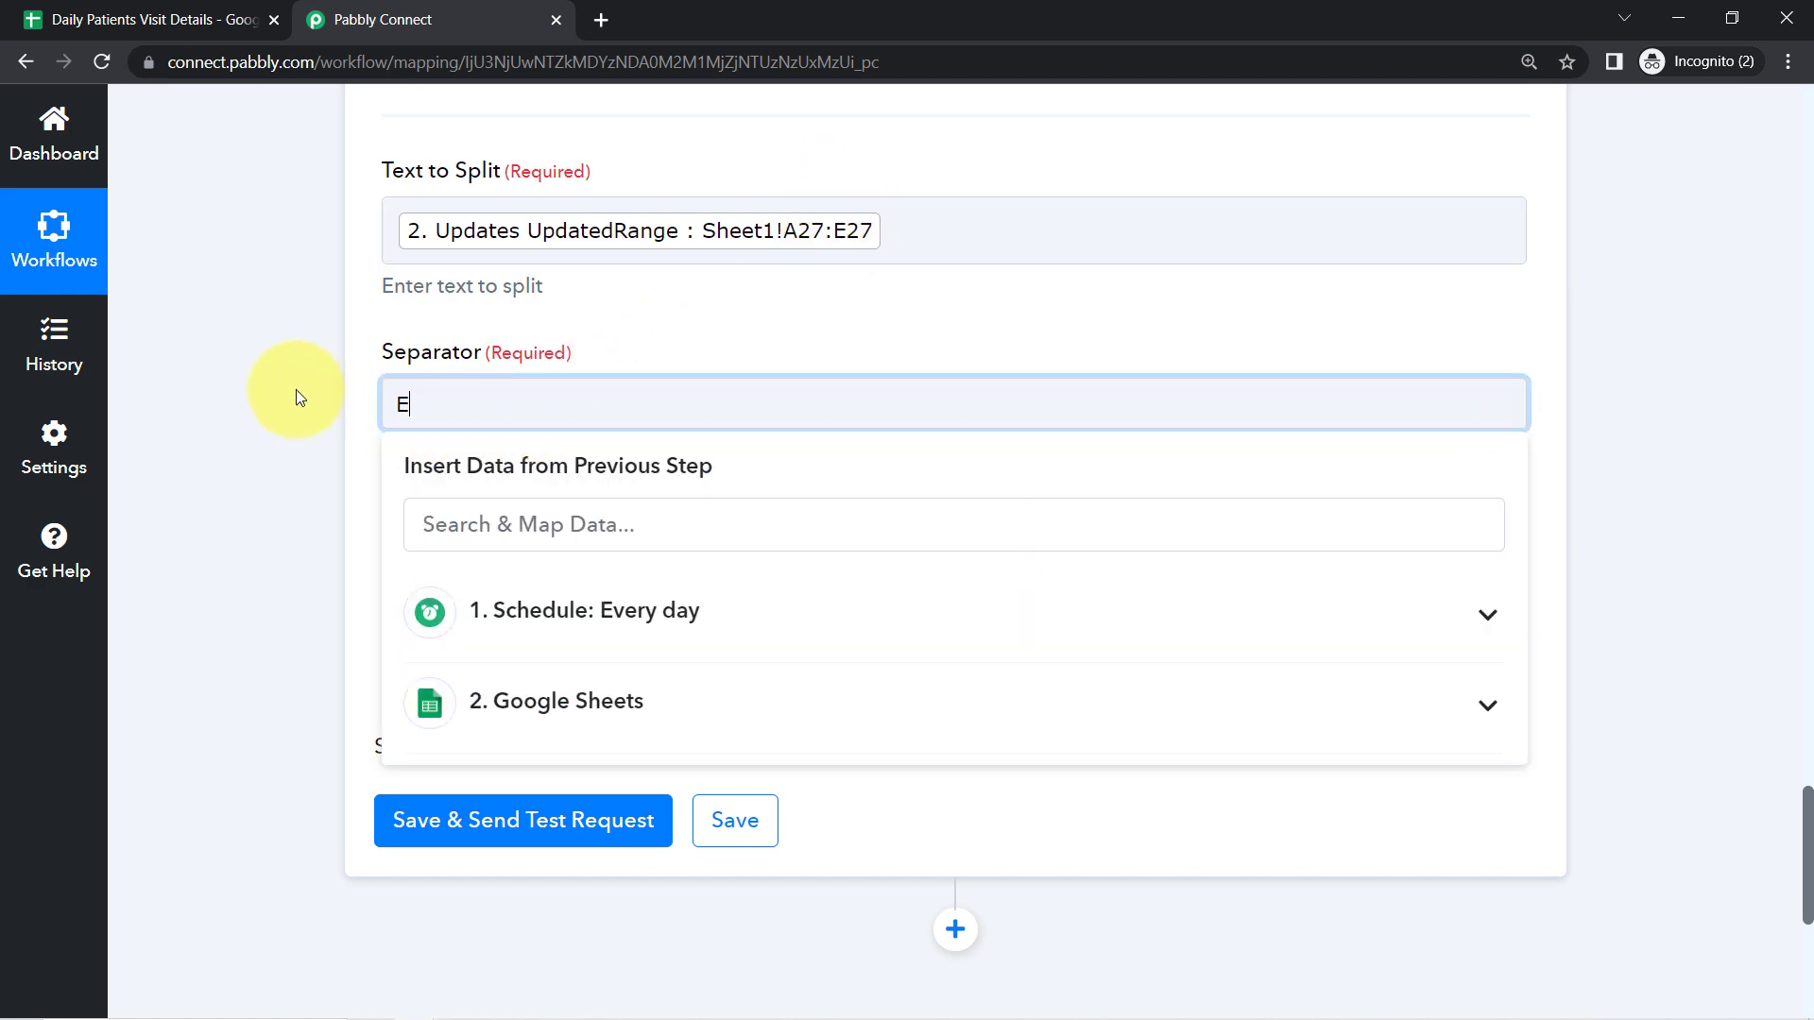
Step: Switch to the Google Sheets file to check its last data column, E, then return to Pabbly Connect and compare it with the Separator
click(296, 391)
click(142, 19)
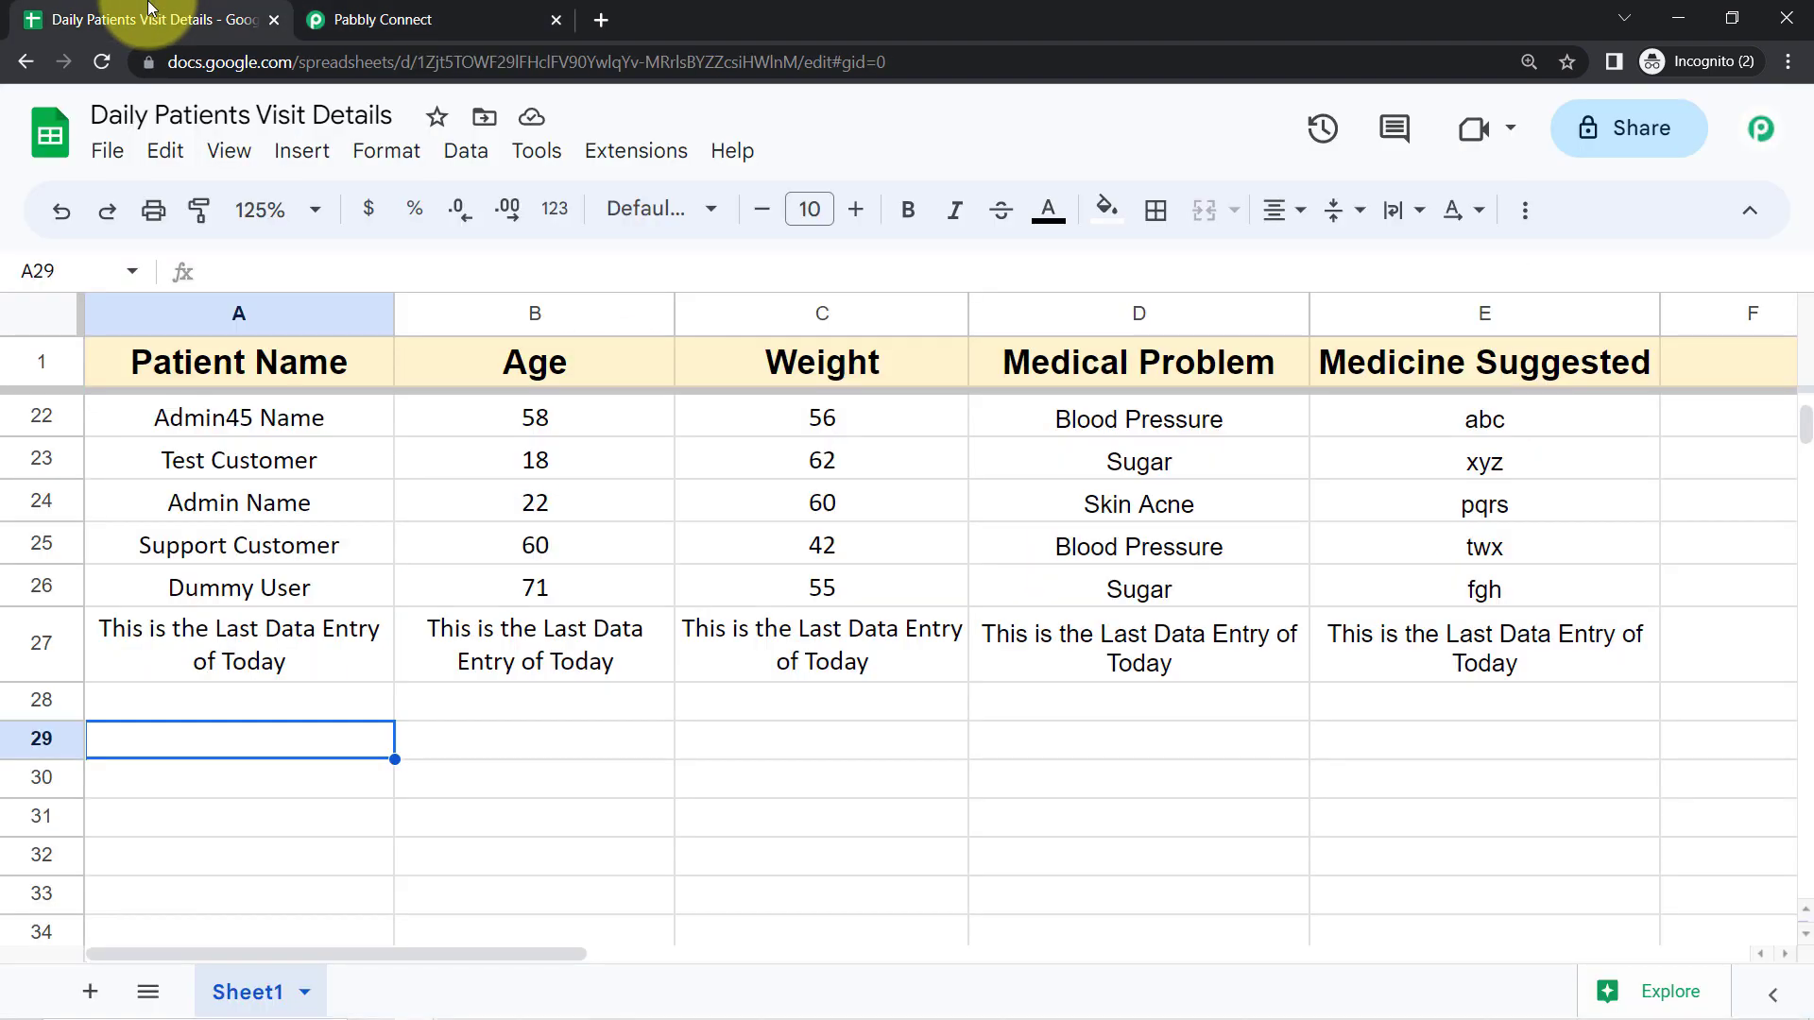
click(1484, 313)
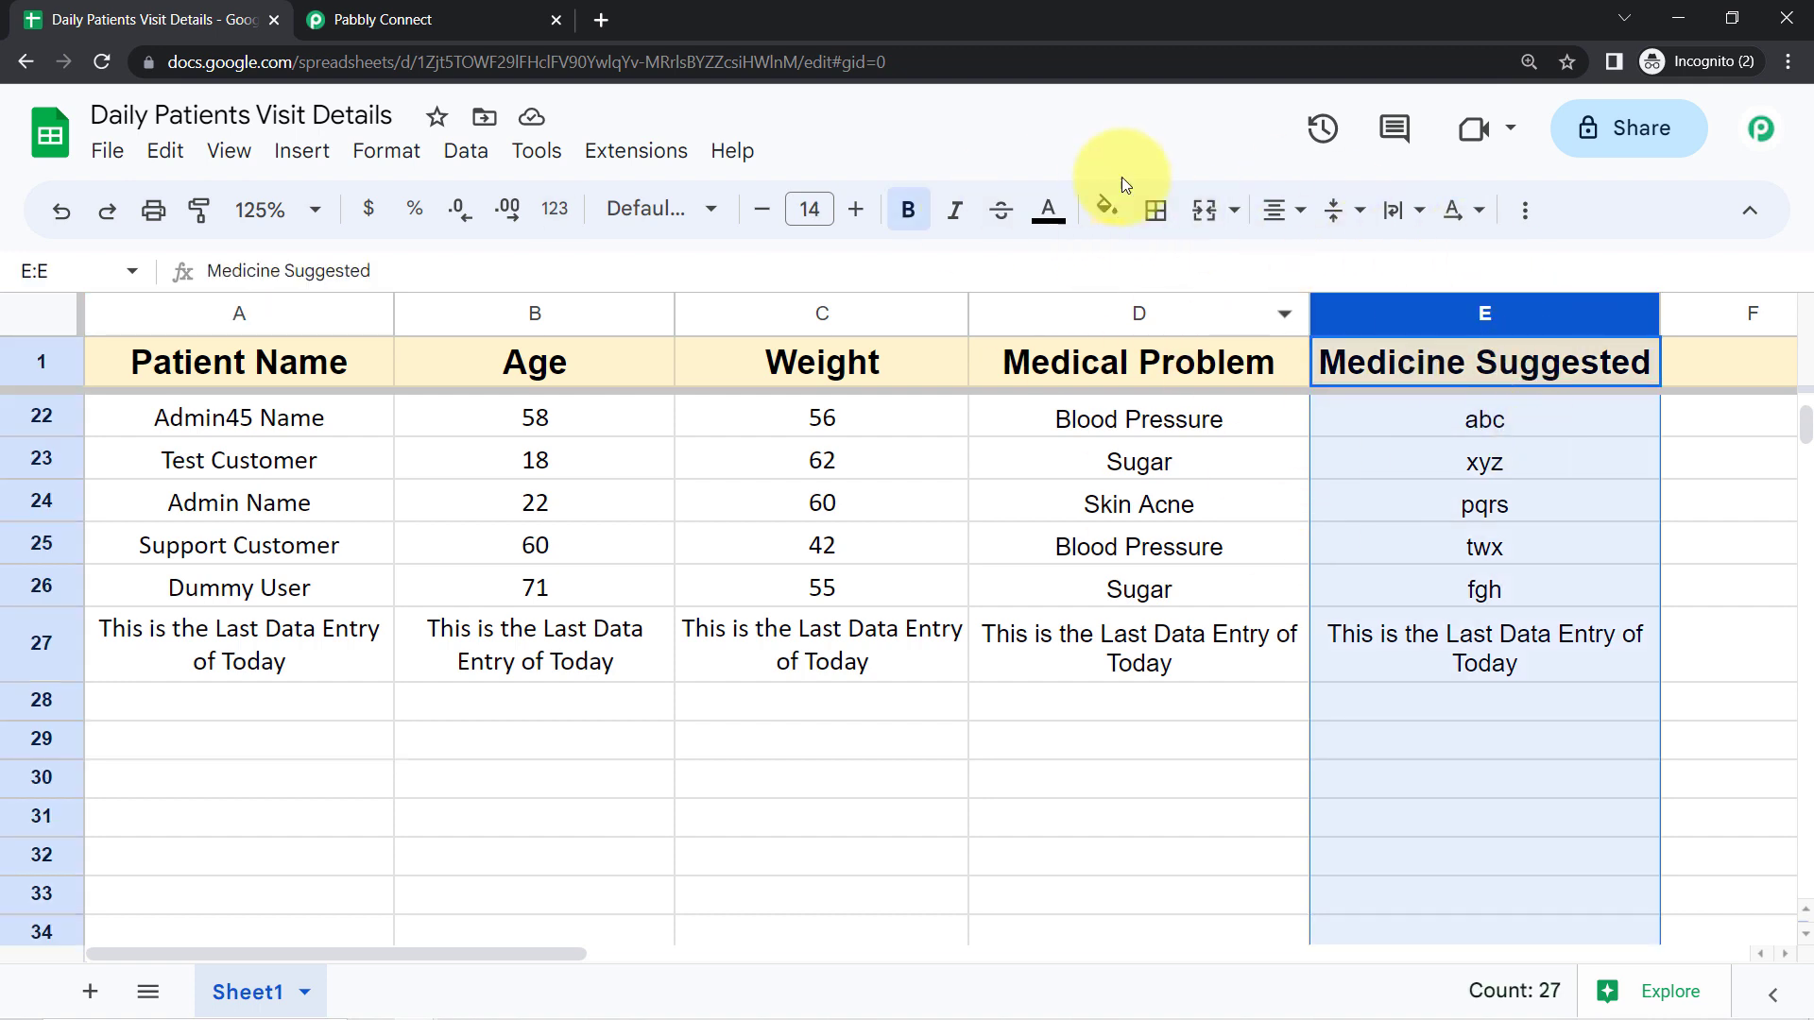
click(406, 19)
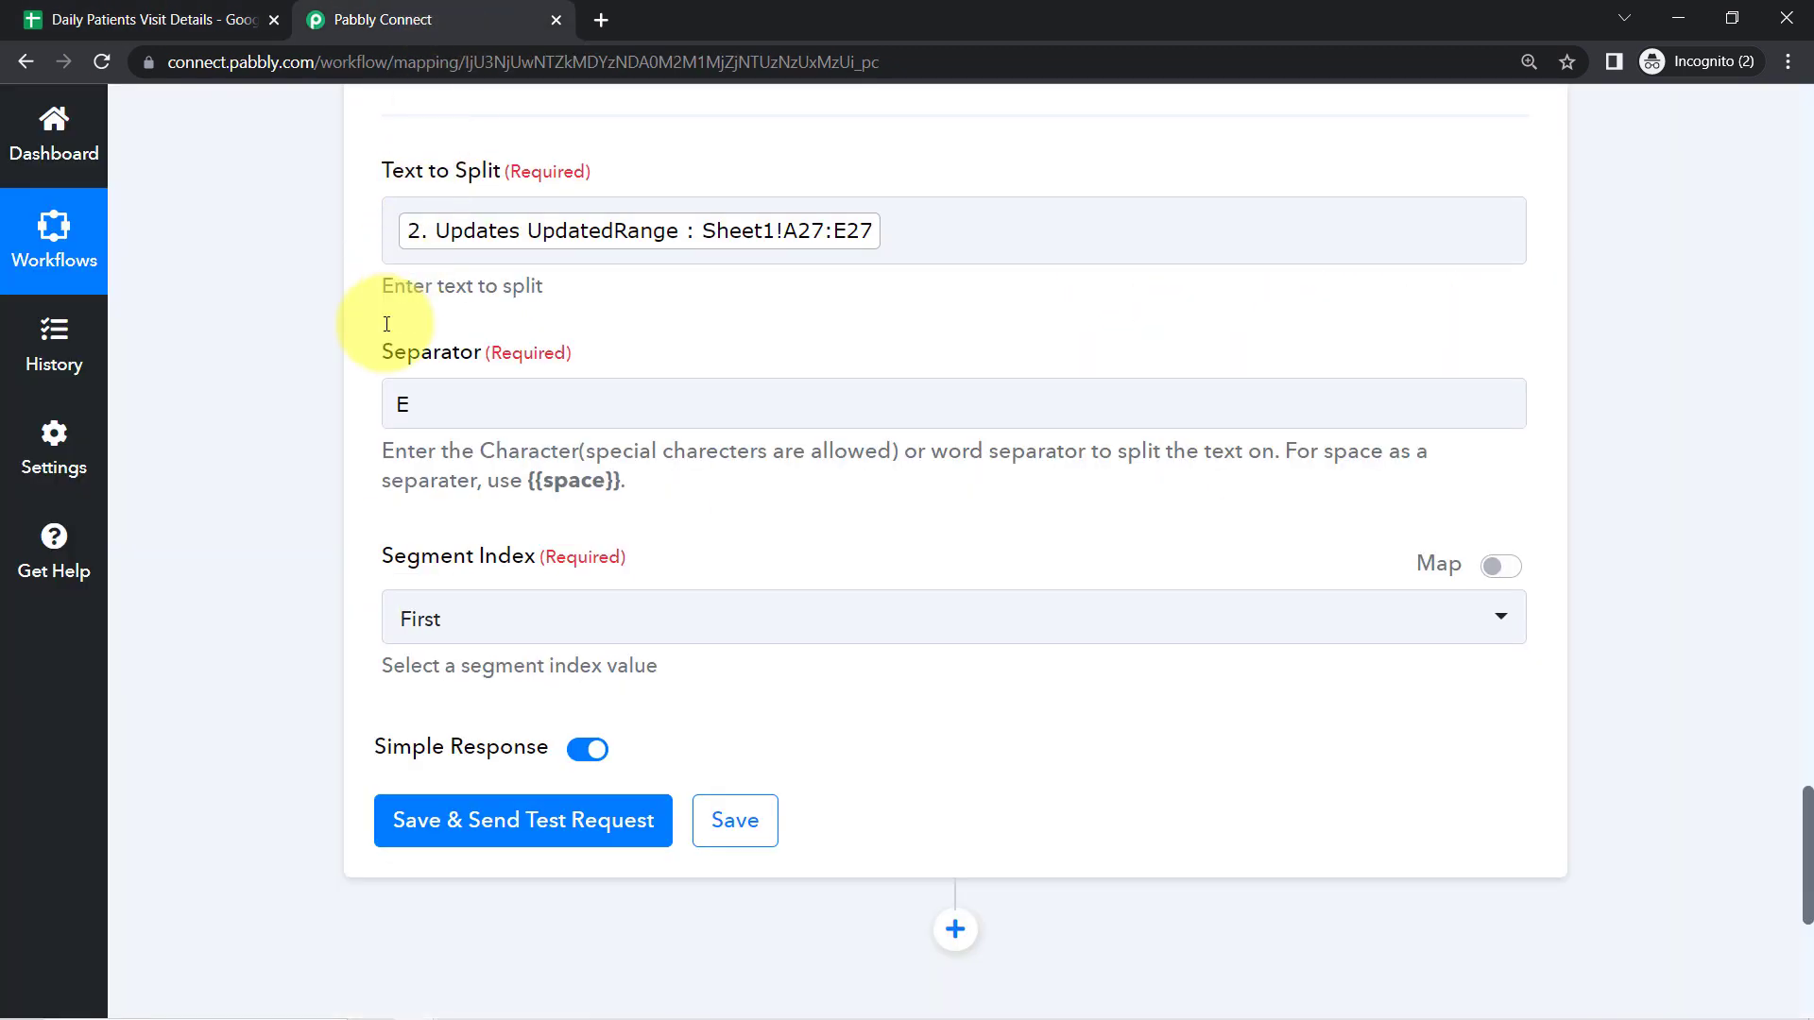
double_click(402, 404)
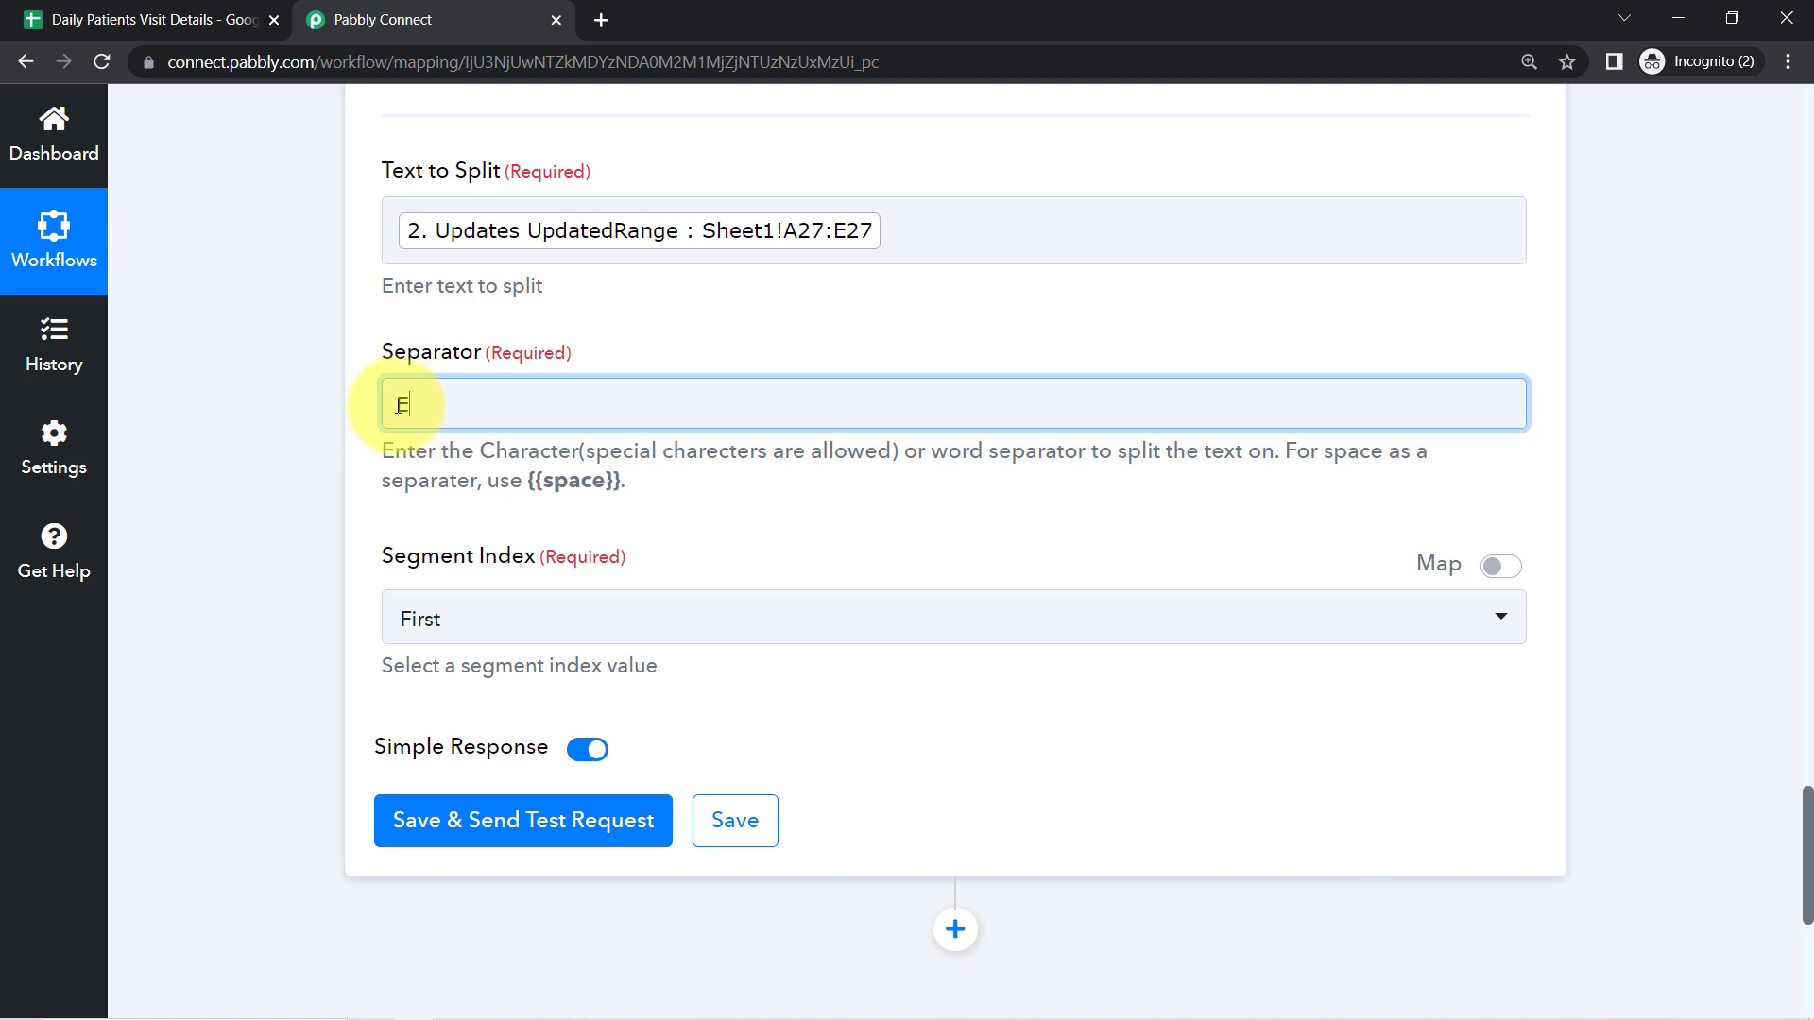
click(318, 439)
Step: Set the Segment Index to Last, save and send the Text Formatter test request, and check the returned result
click(427, 621)
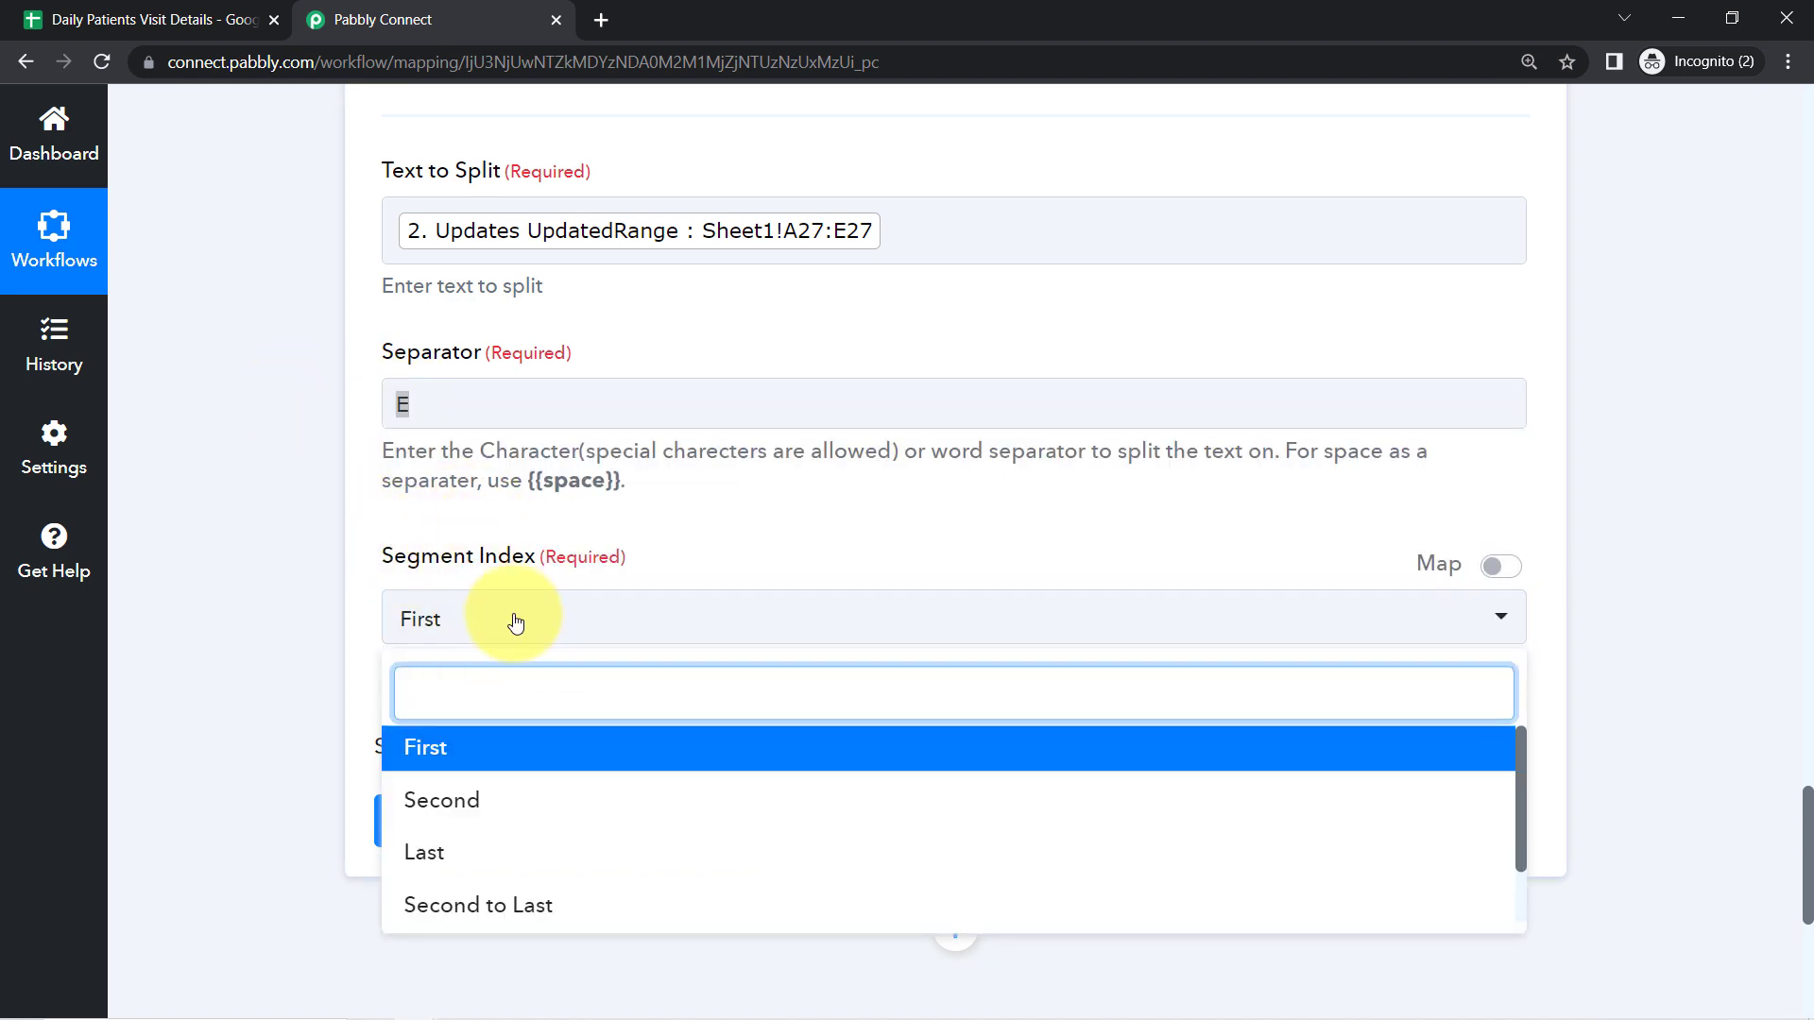
scroll(675, 562, up, 1)
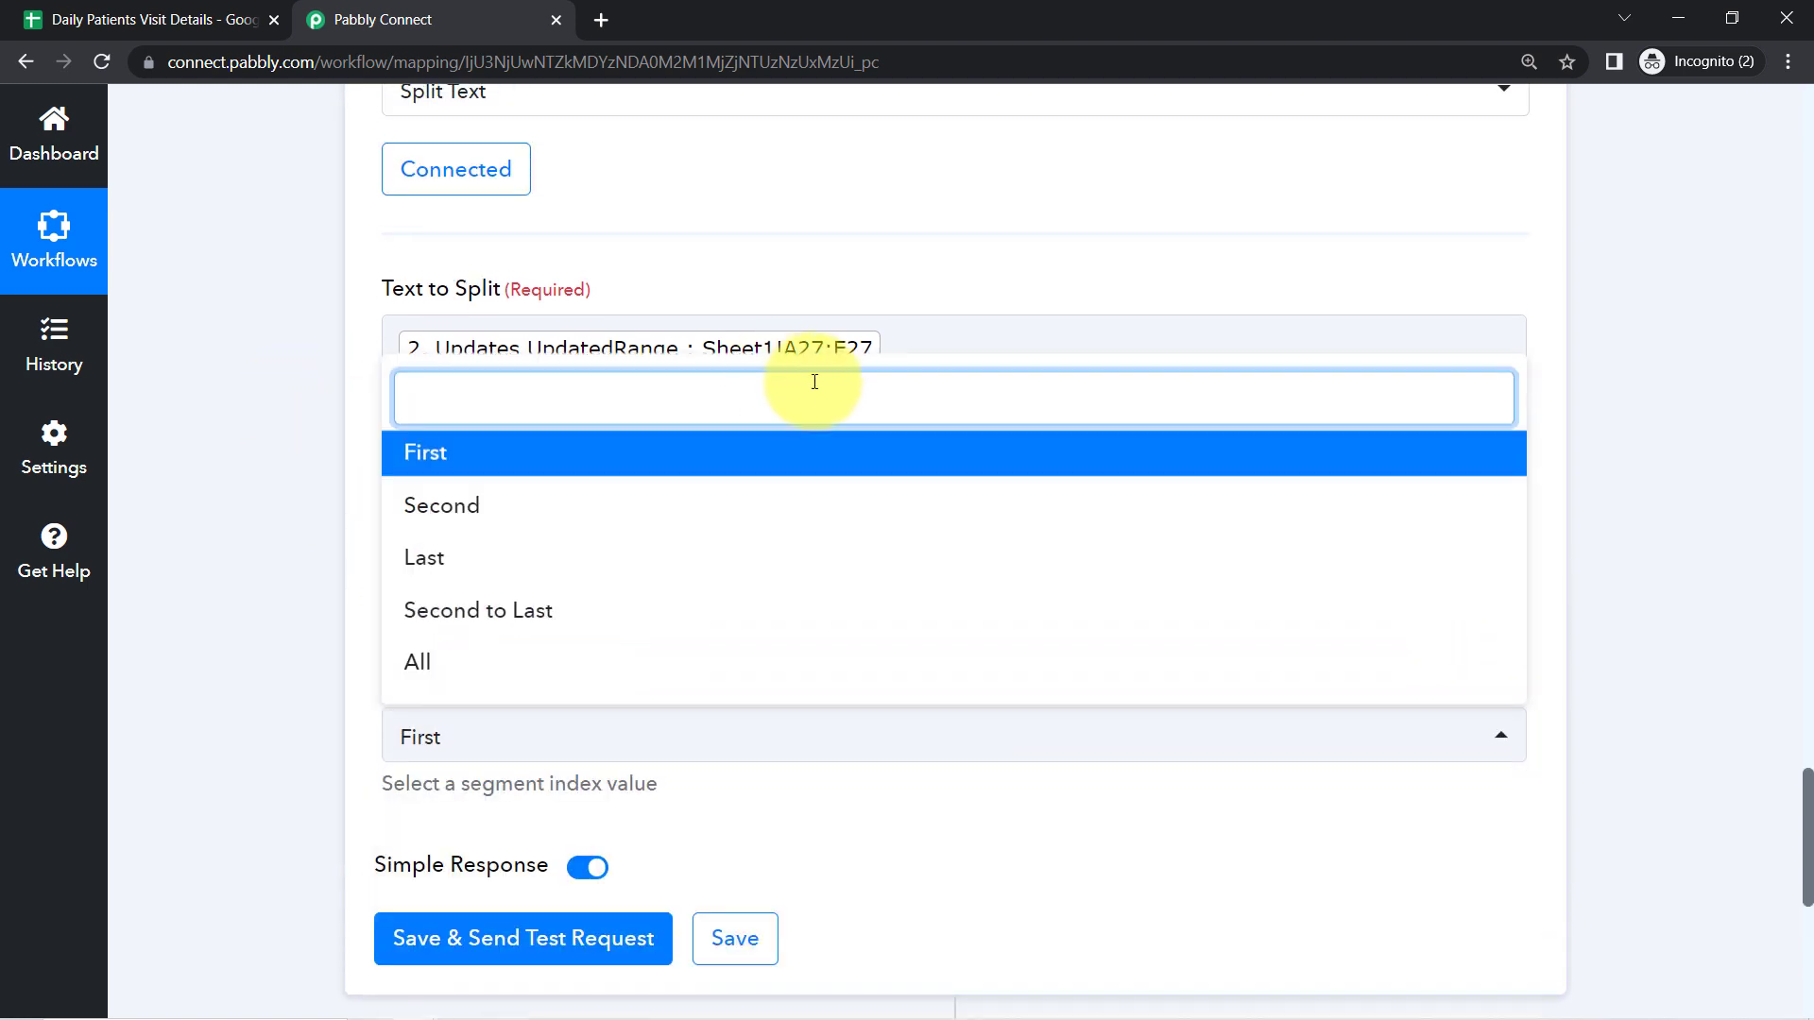
click(869, 281)
scroll(732, 581, up, 1)
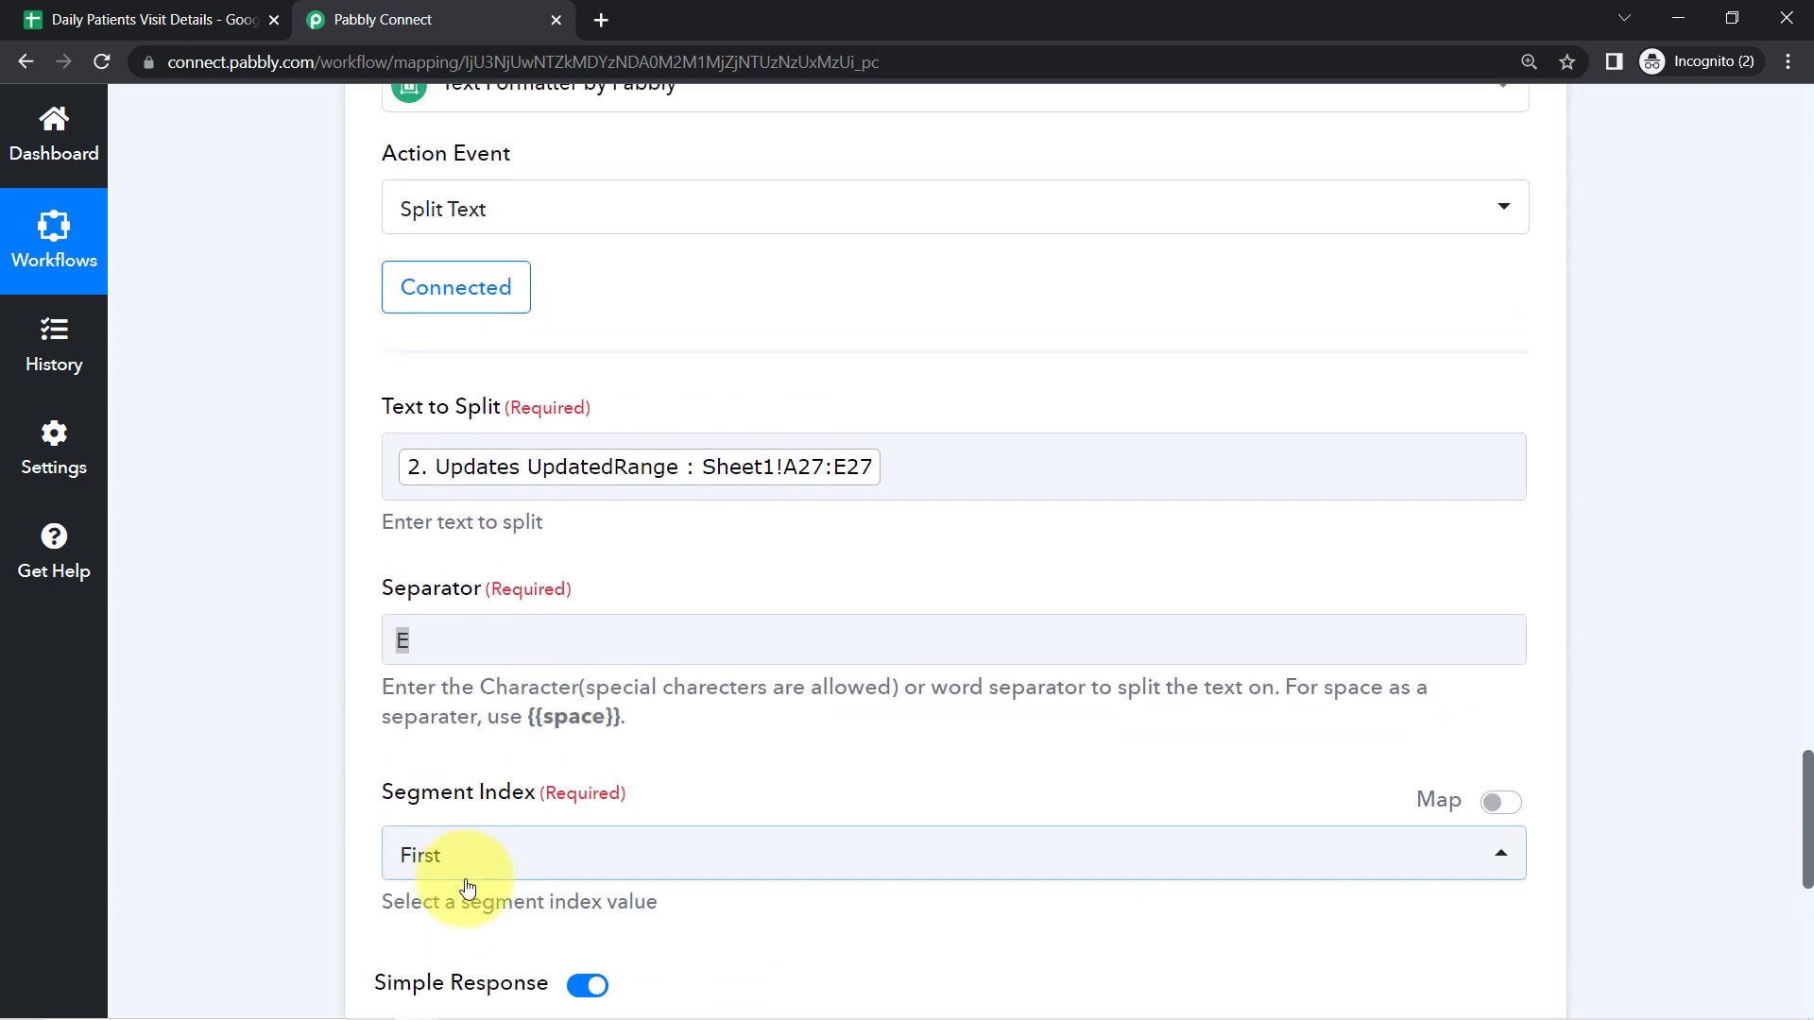
scroll(1806, 836, down, 5)
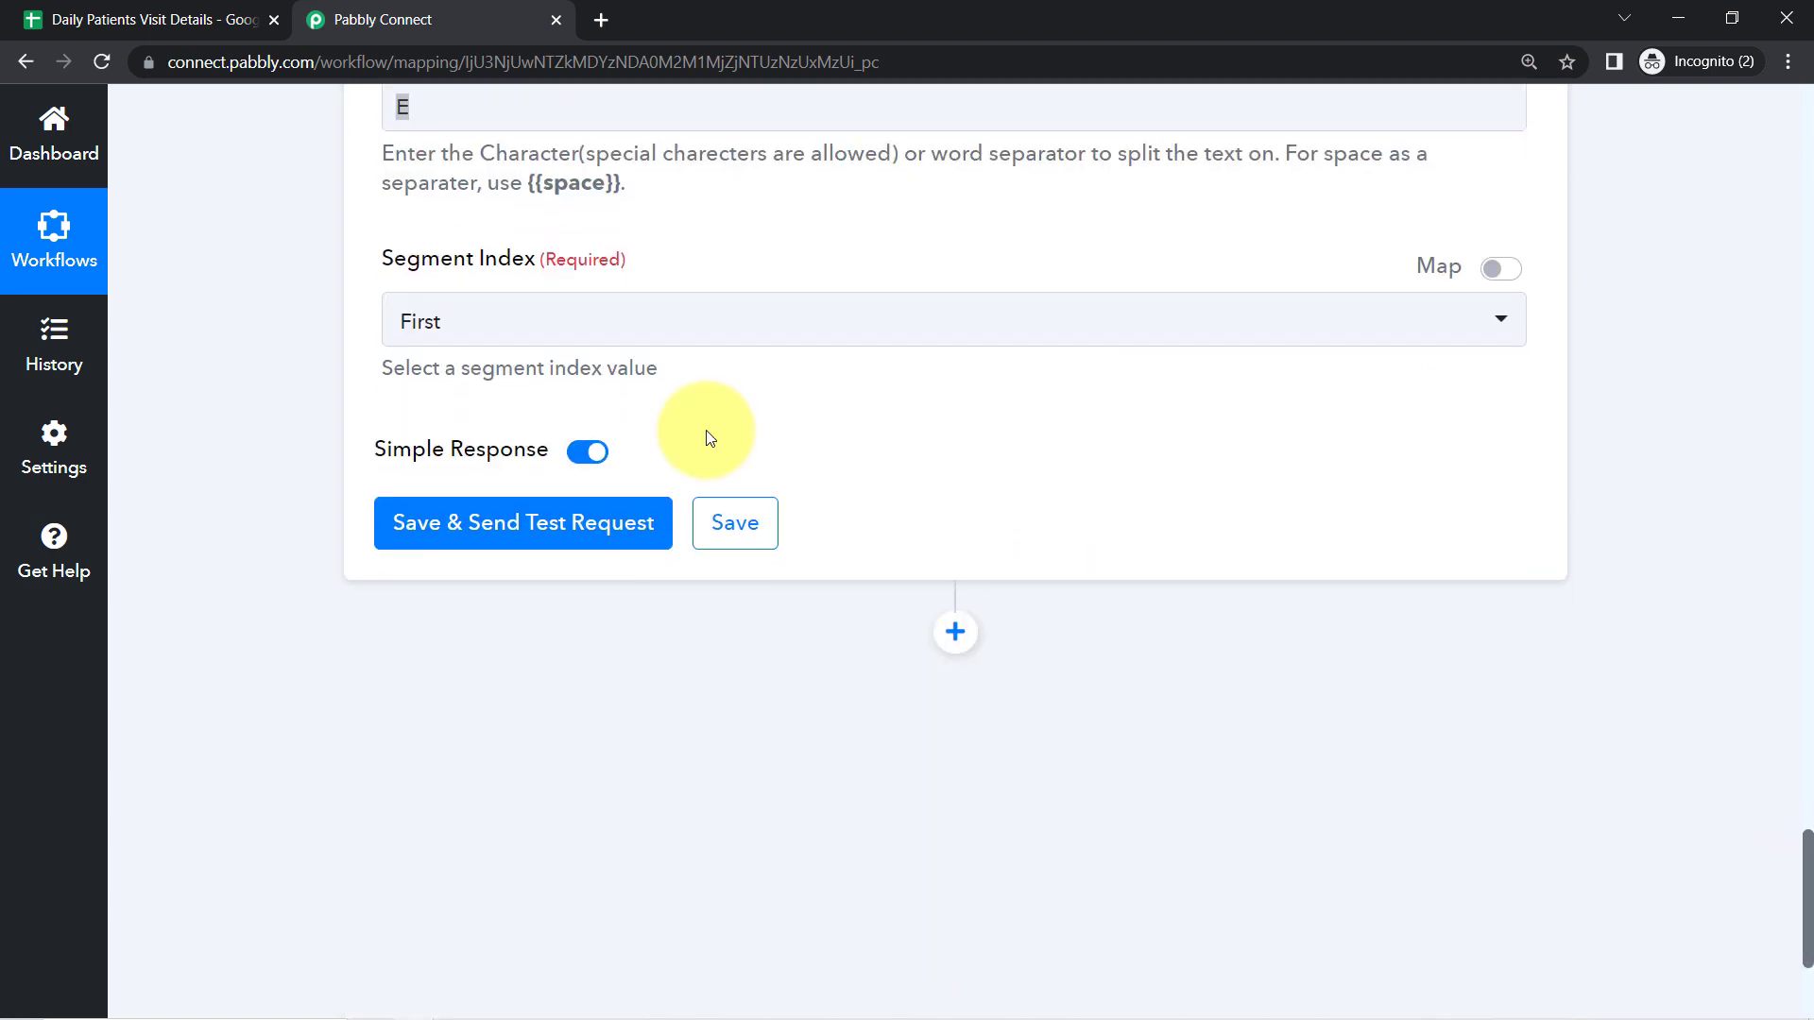
click(547, 326)
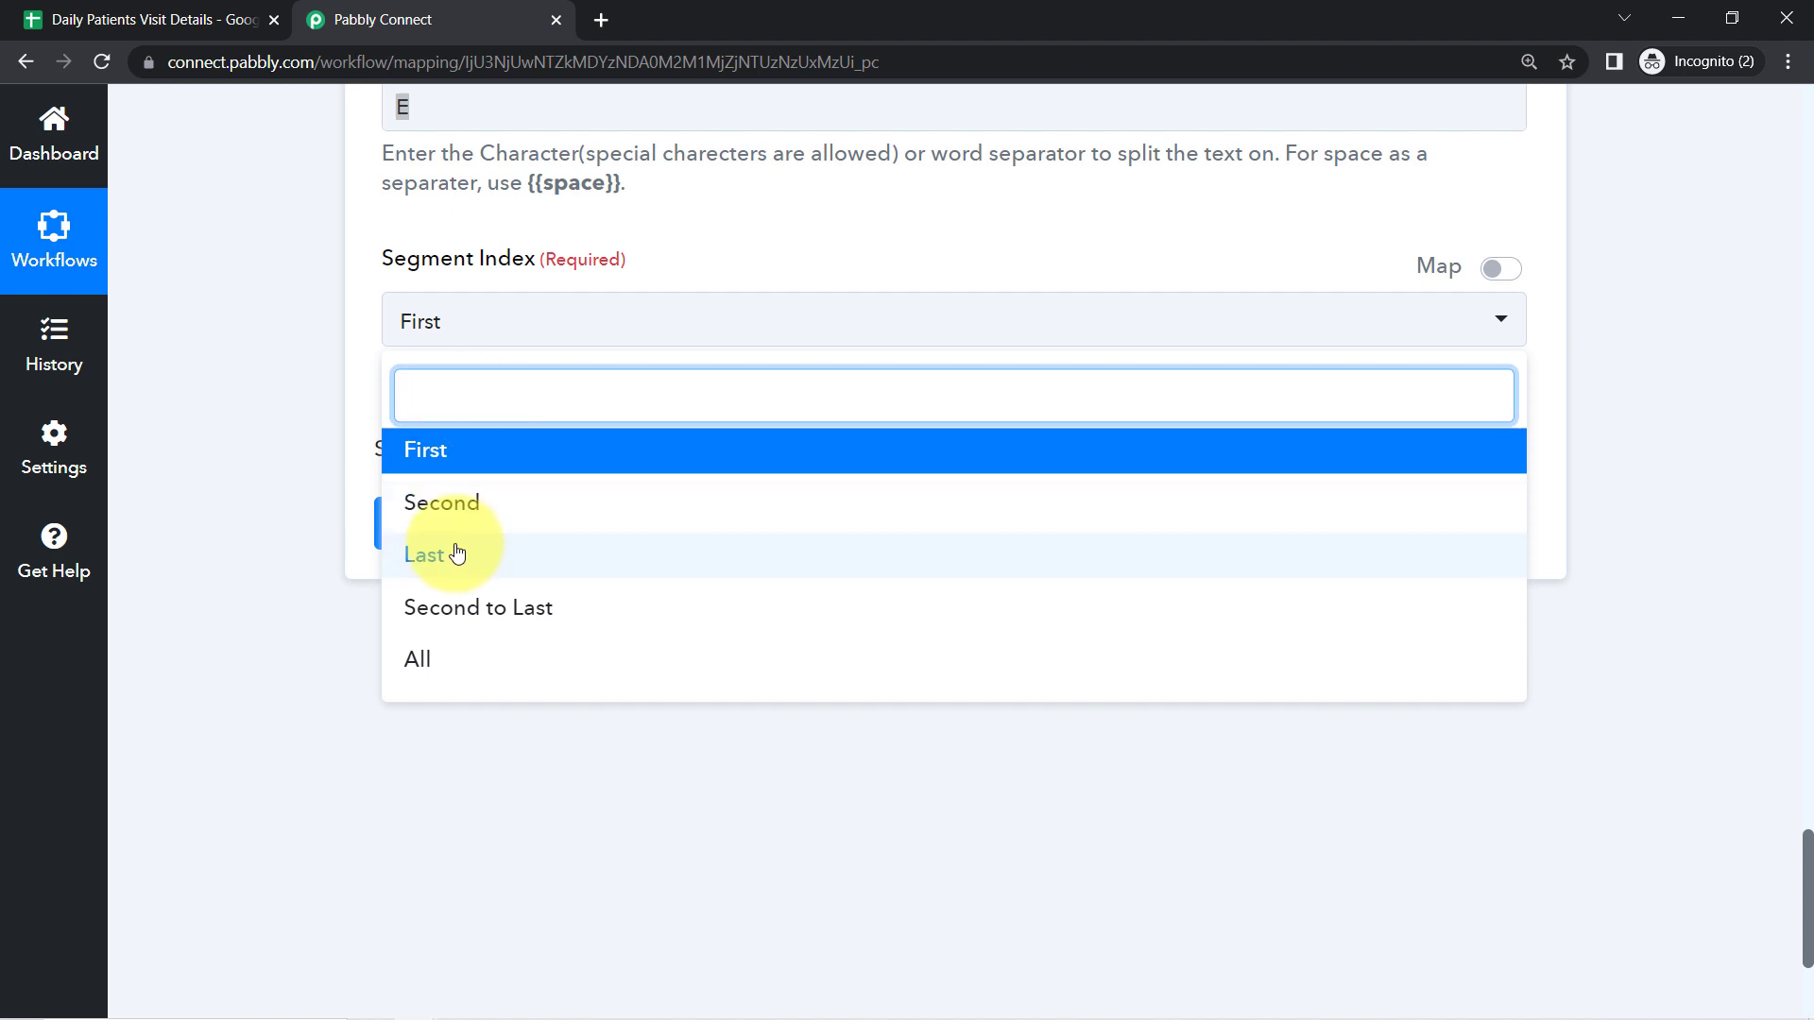
click(457, 554)
click(469, 532)
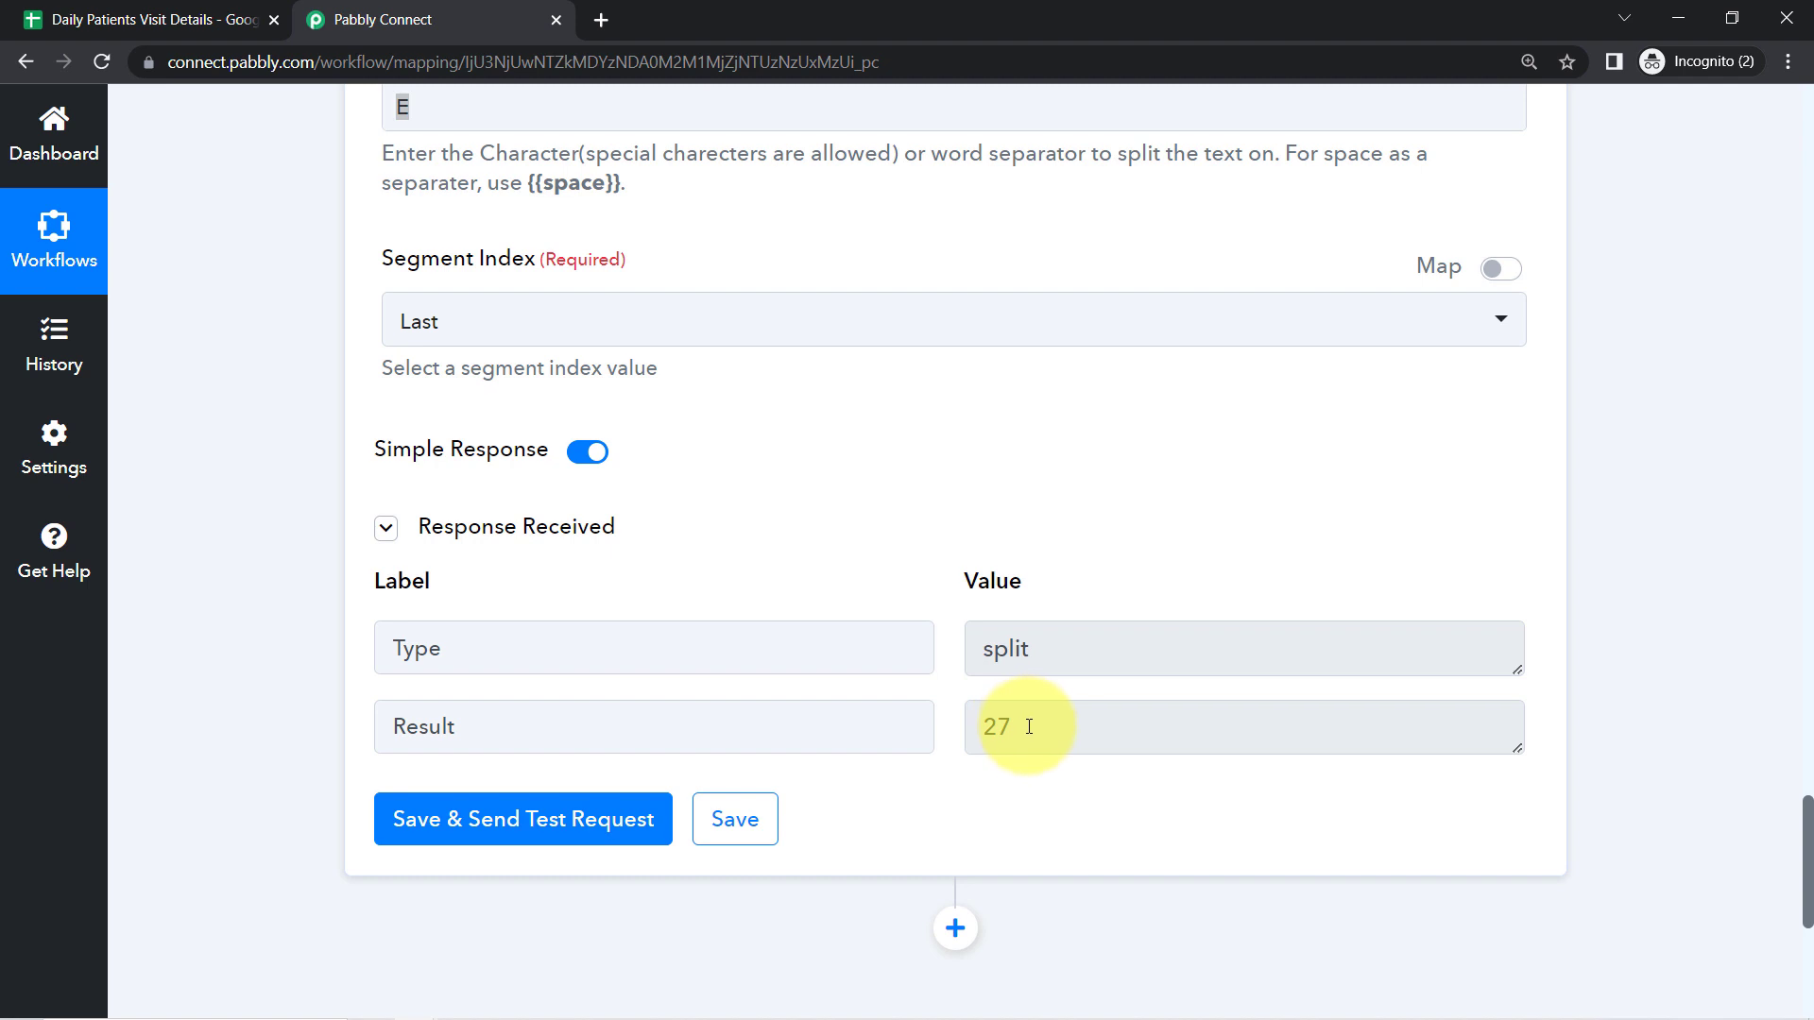
drag(1029, 726, 994, 728)
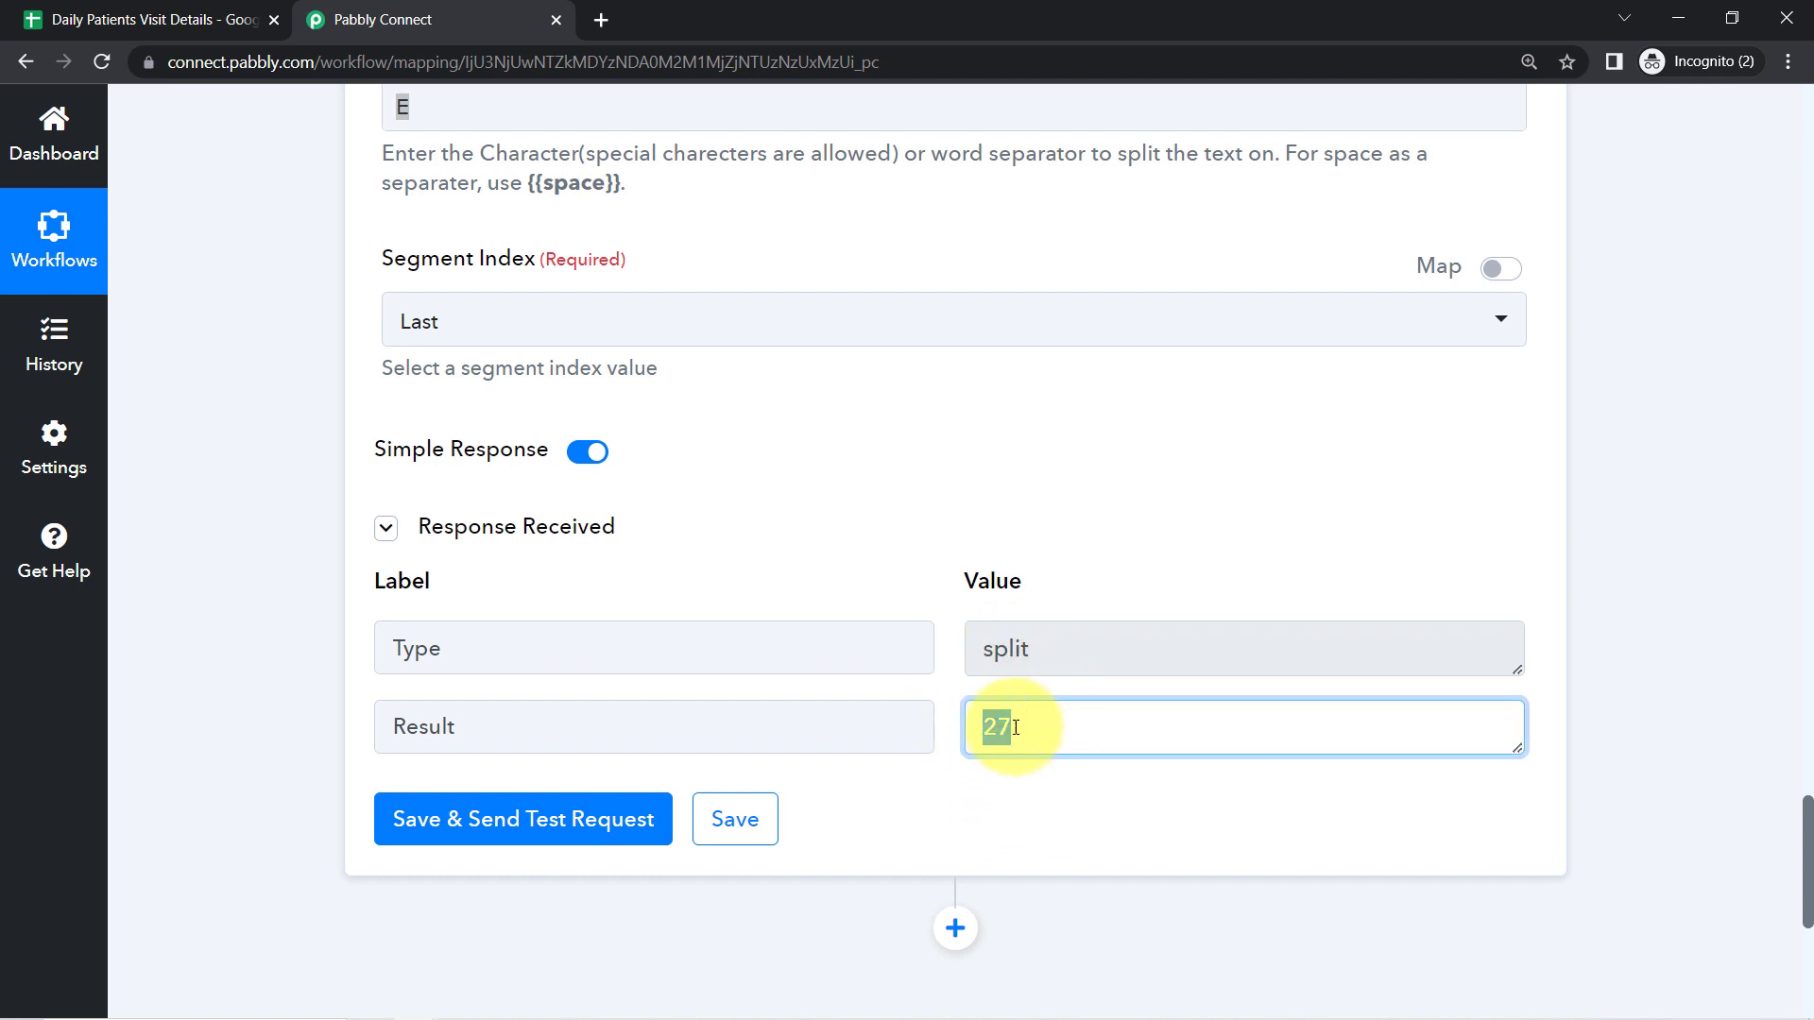
Step: Add a new action step after the Text Formatter and choose Google Sheets as its application
drag(1800, 812, 1795, 874)
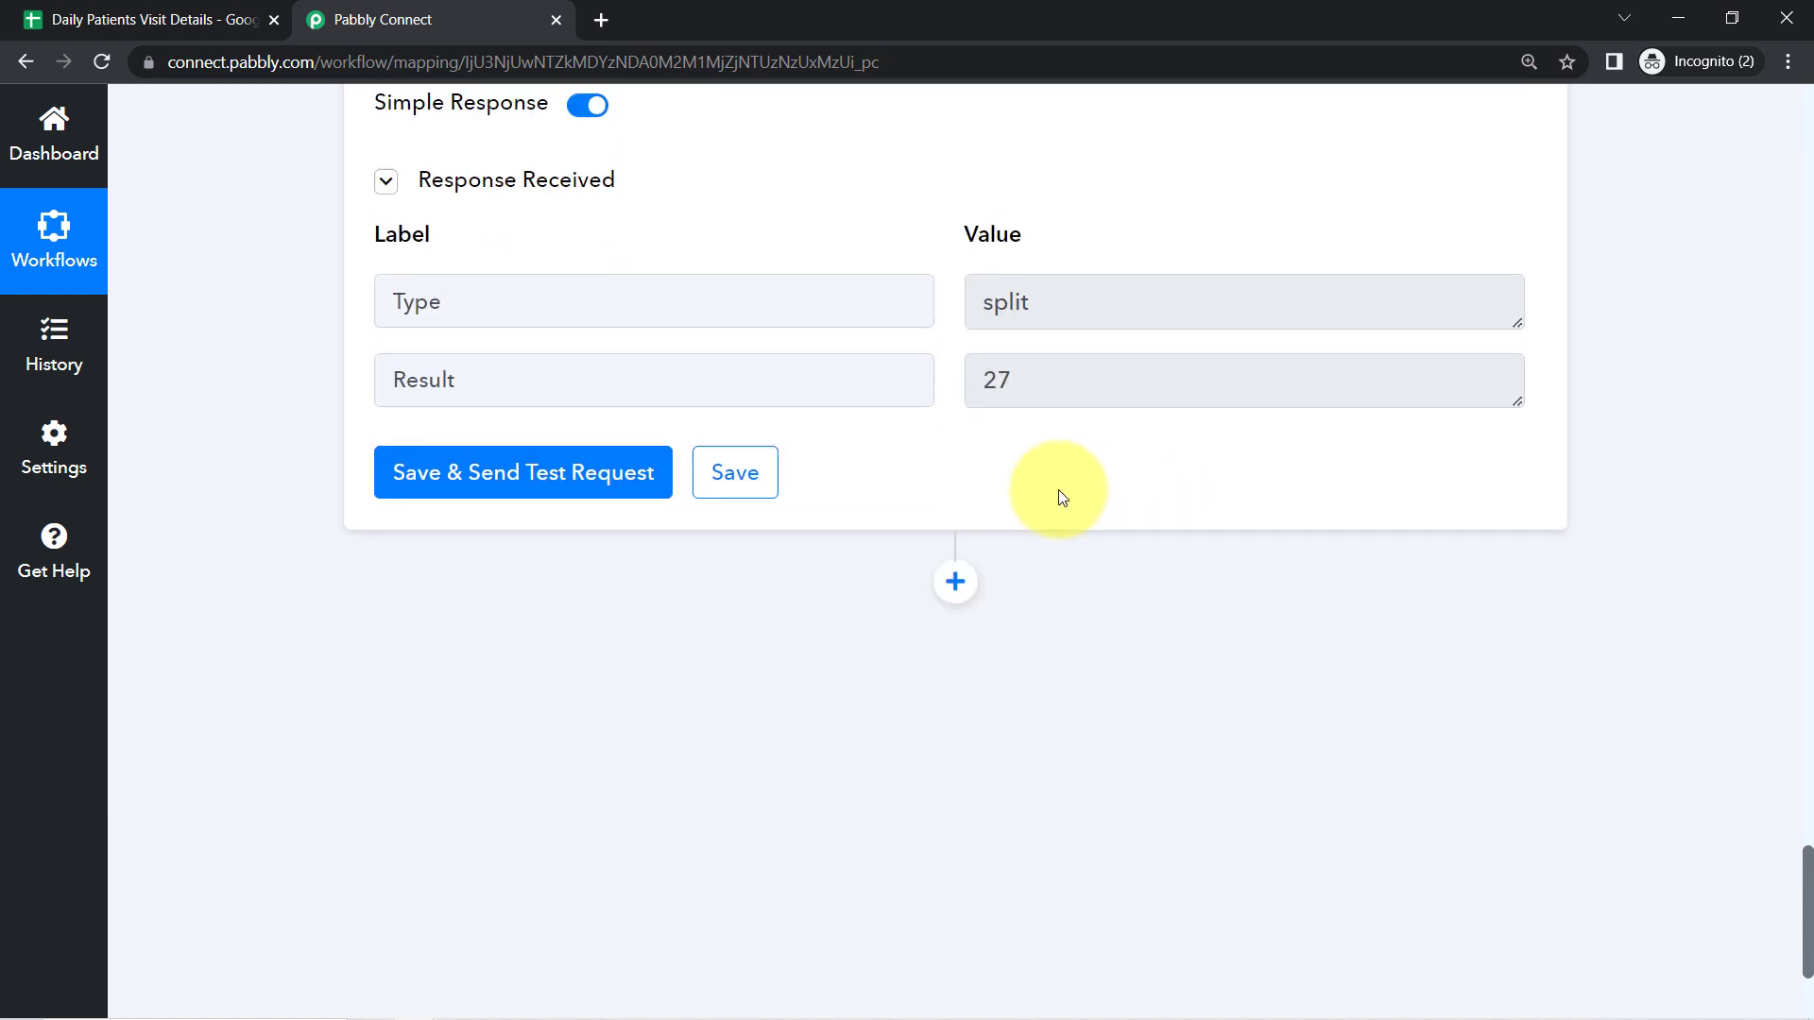
click(954, 586)
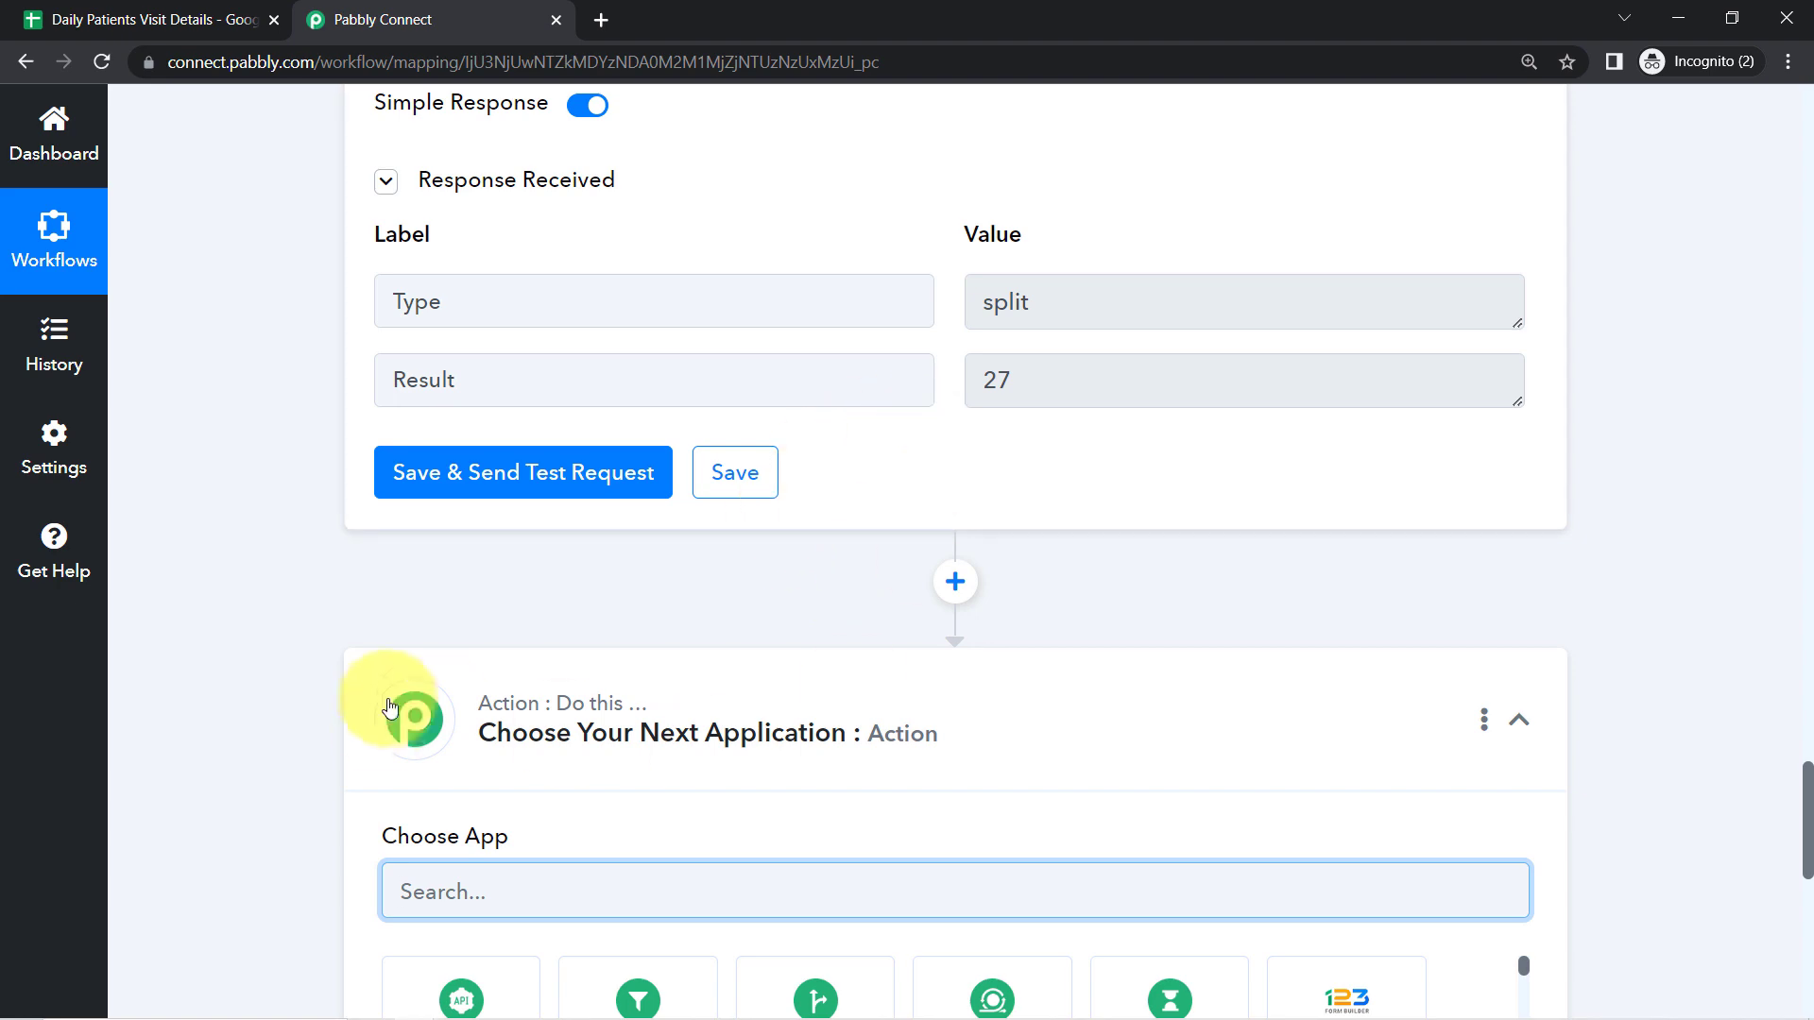
scroll(500, 567, down, 3)
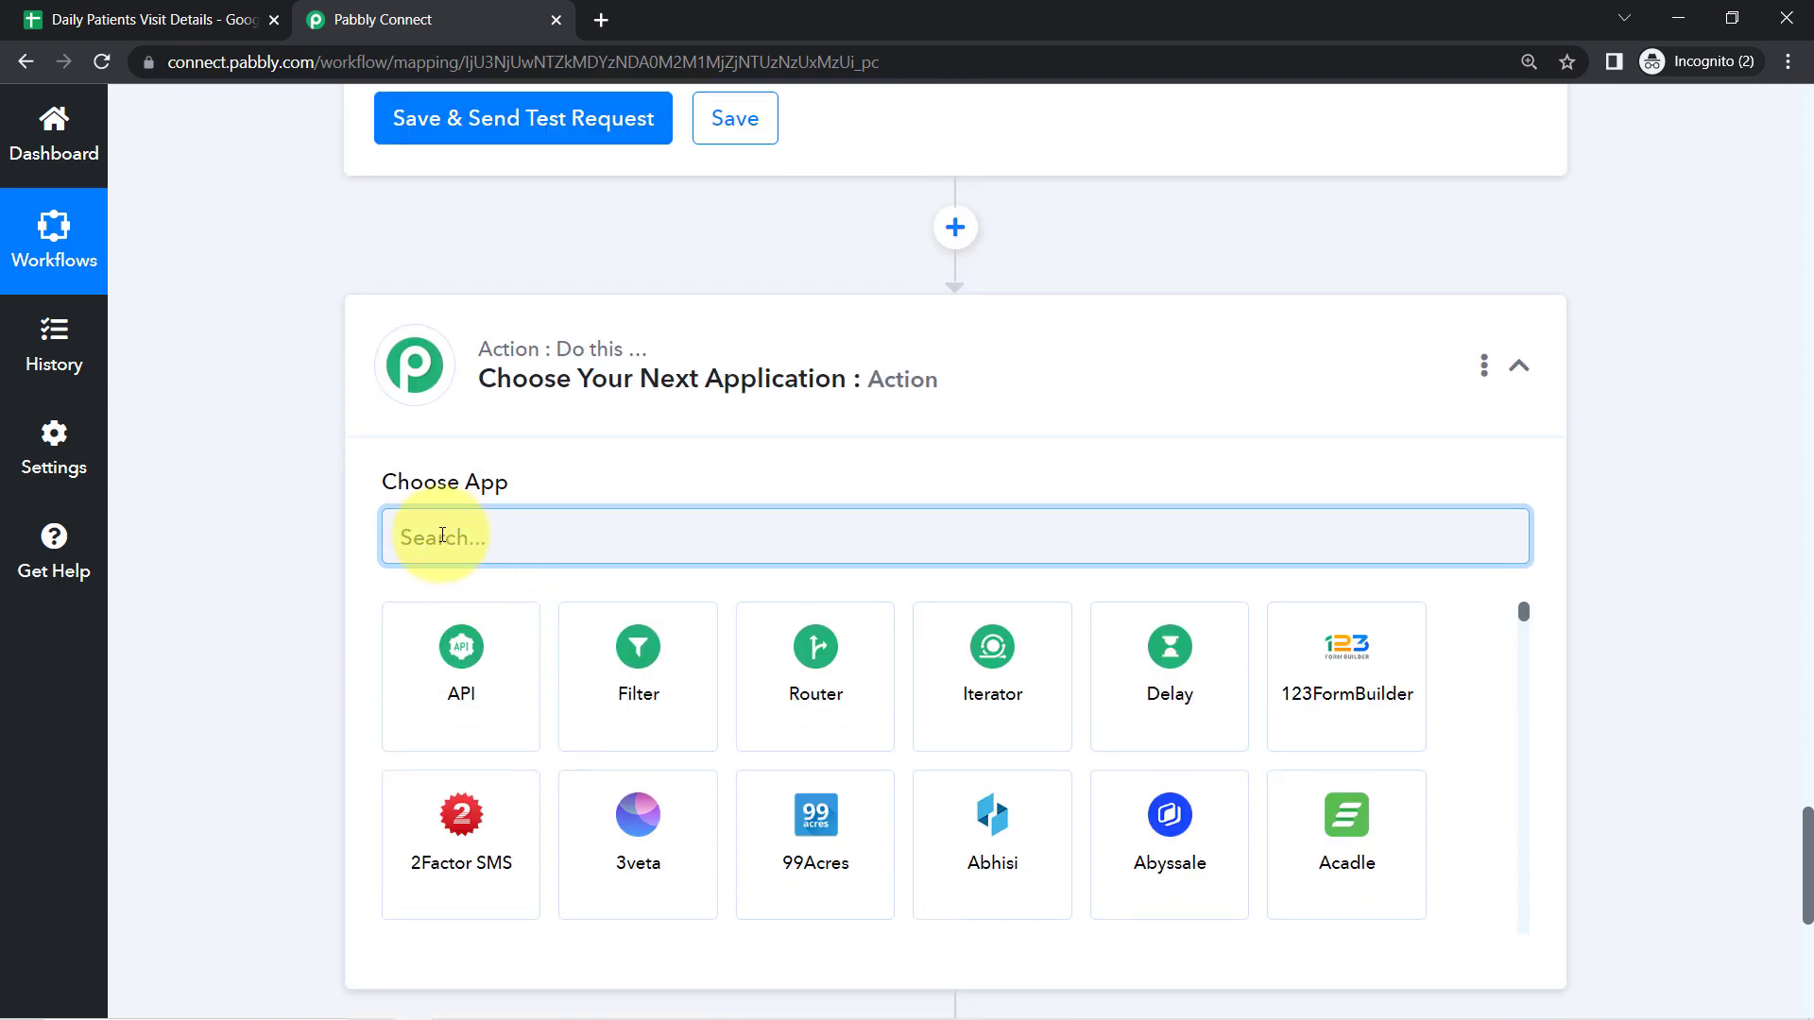
text(google s)
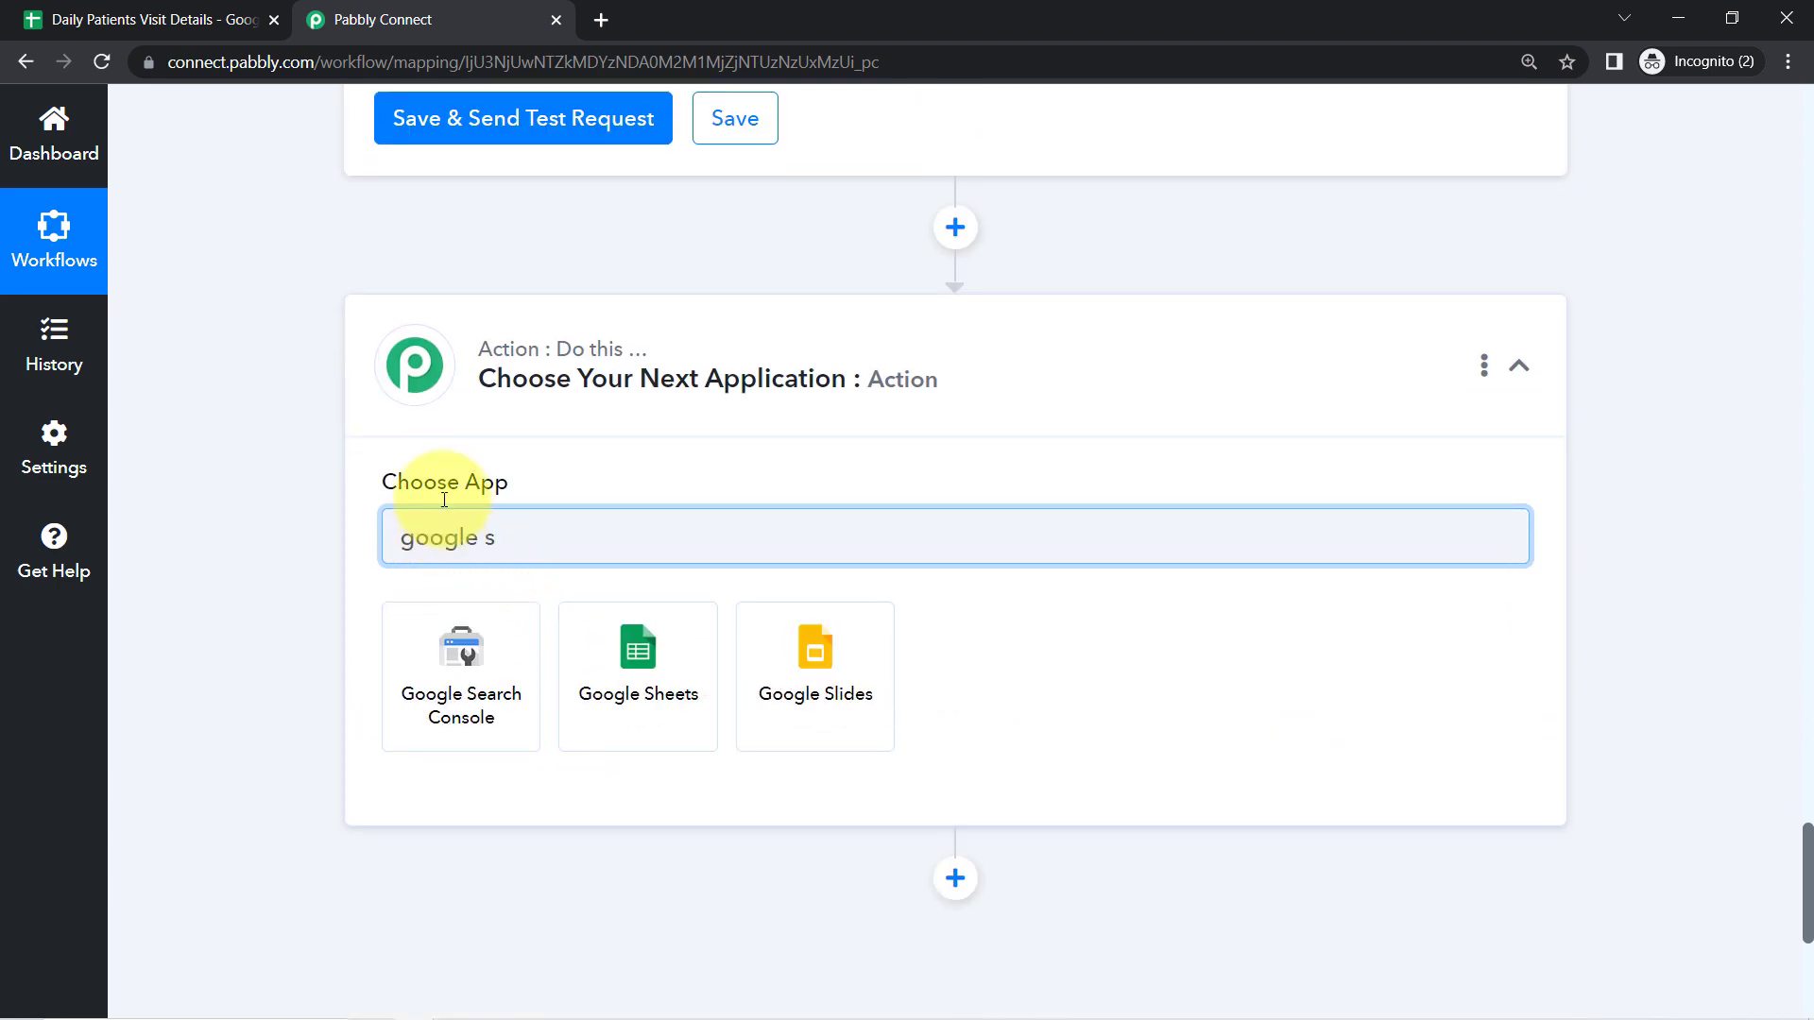
click(614, 678)
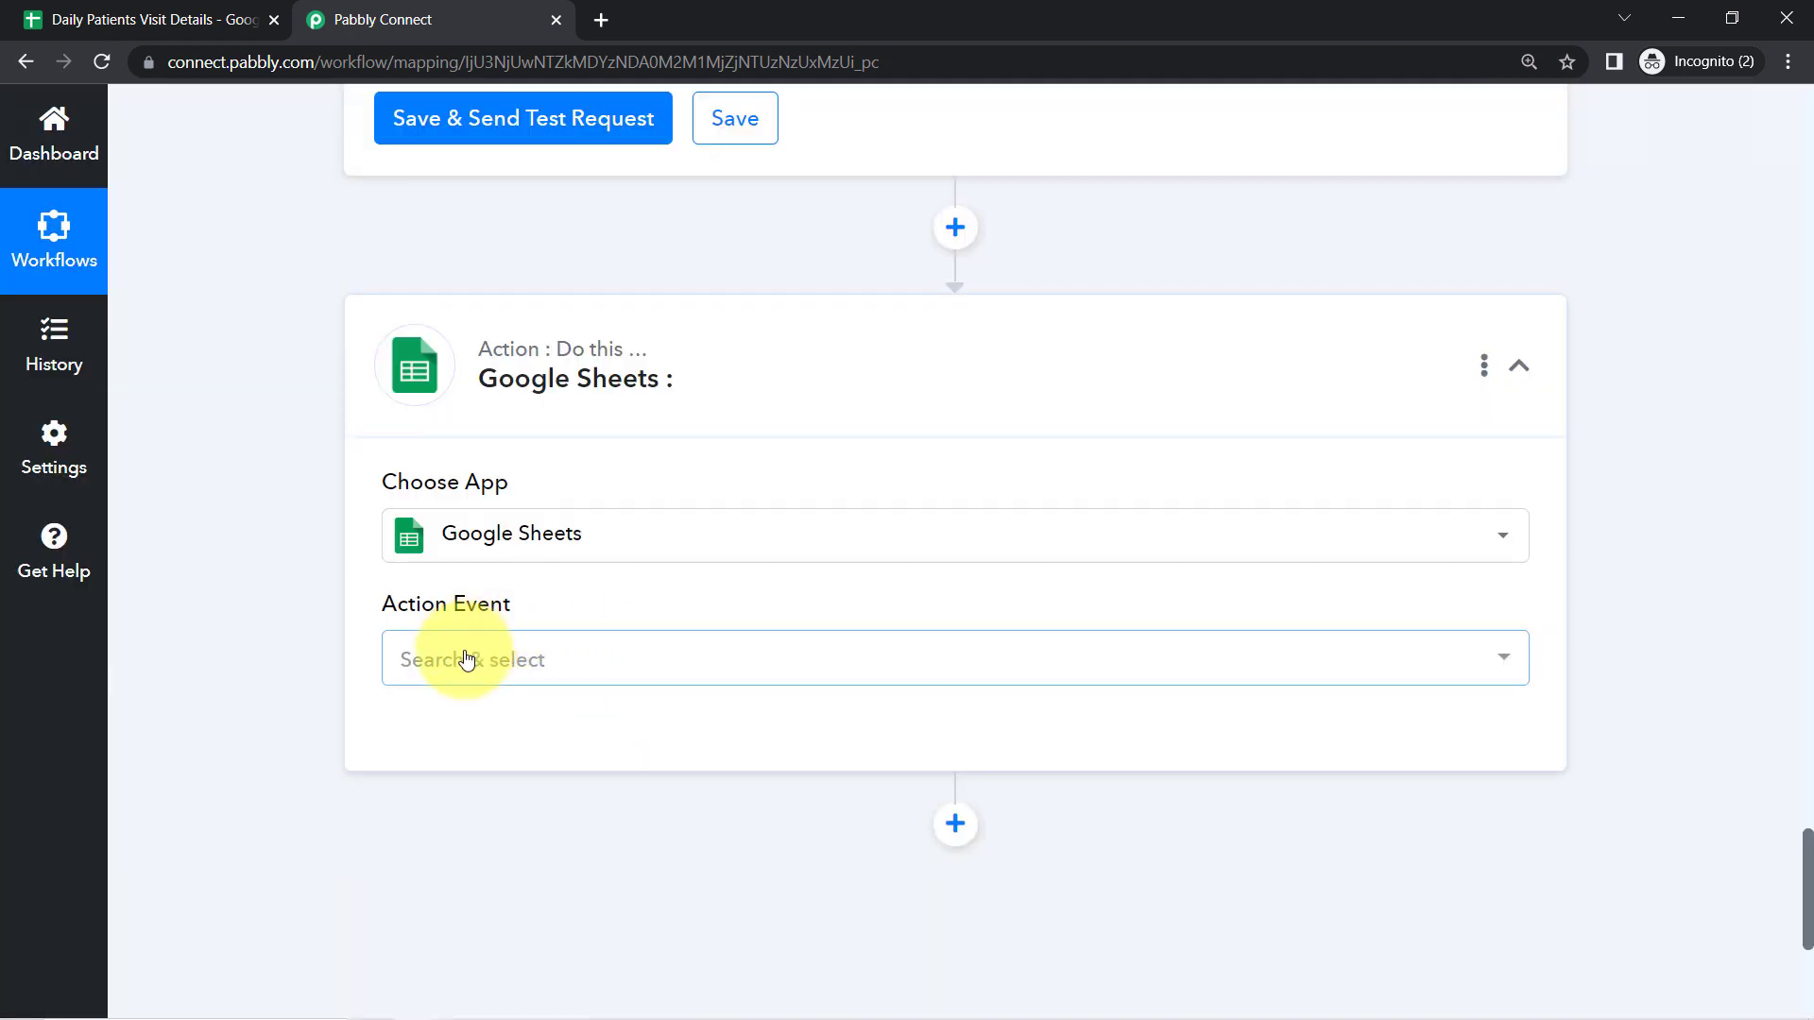
Step: Set the Google Sheets action event to Delete Row(s) and connect it with the existing connection Google Sheets #3
click(467, 659)
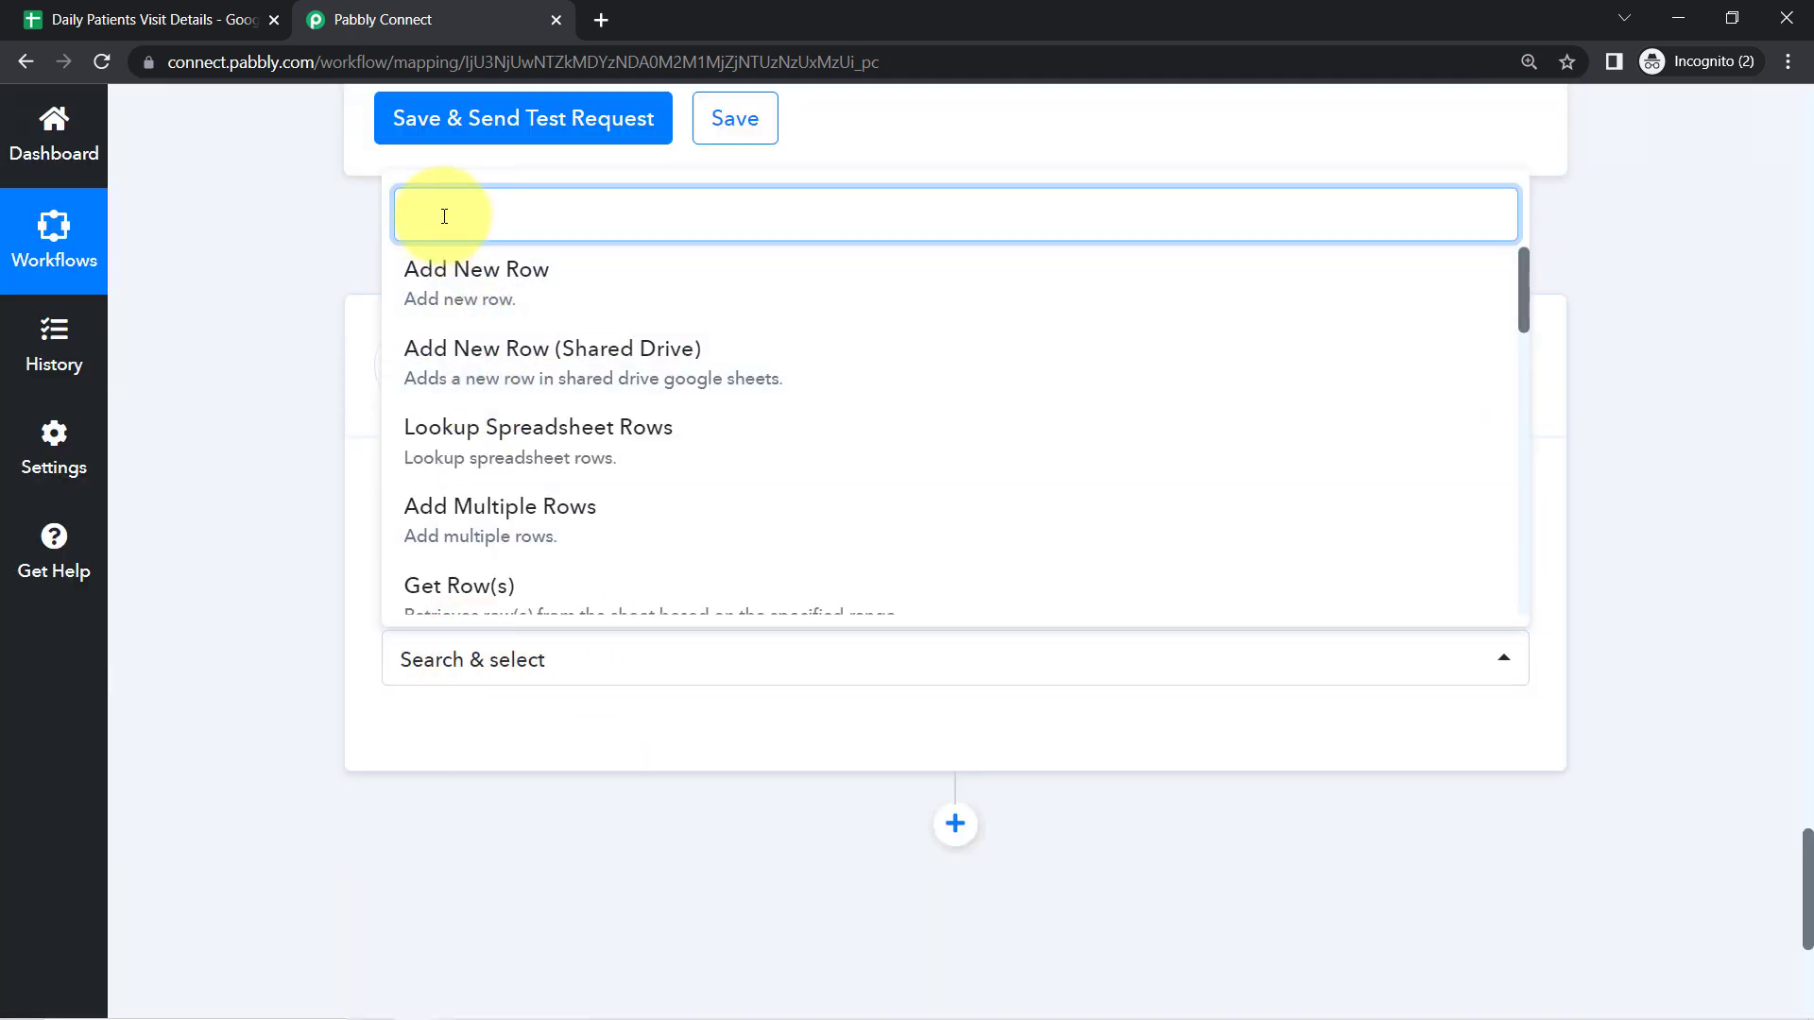
text(de)
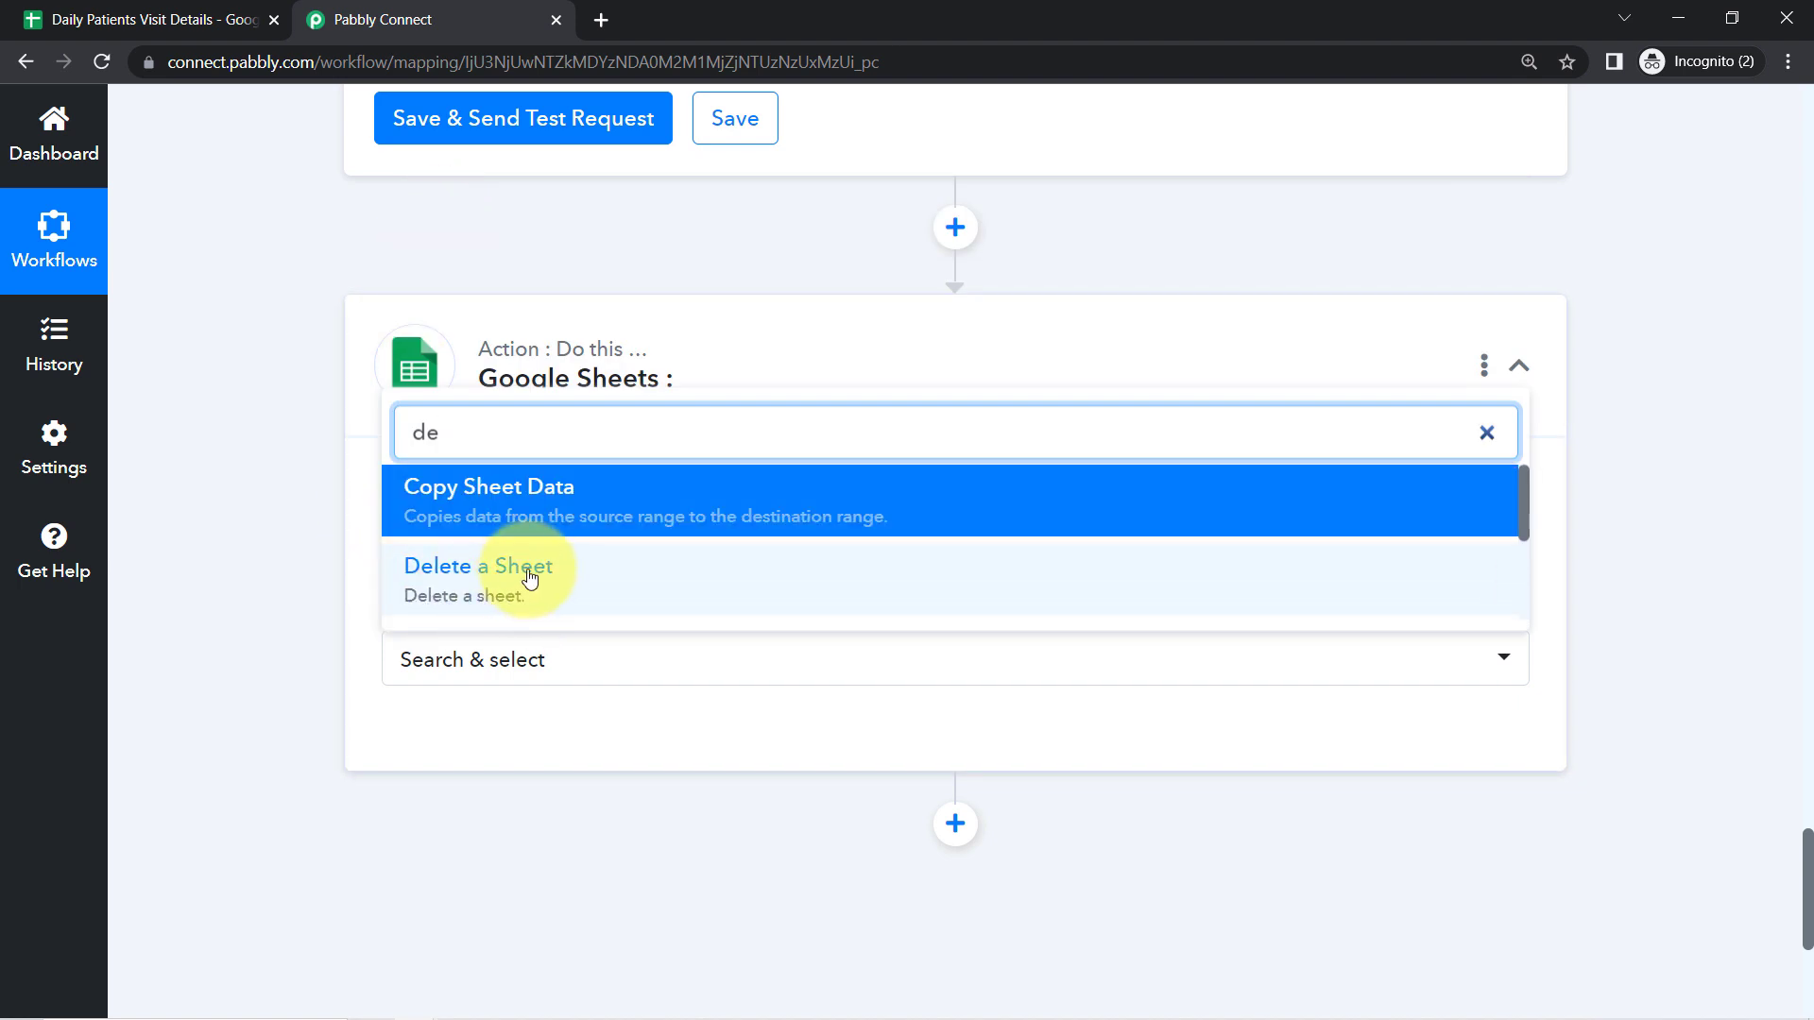
text(le)
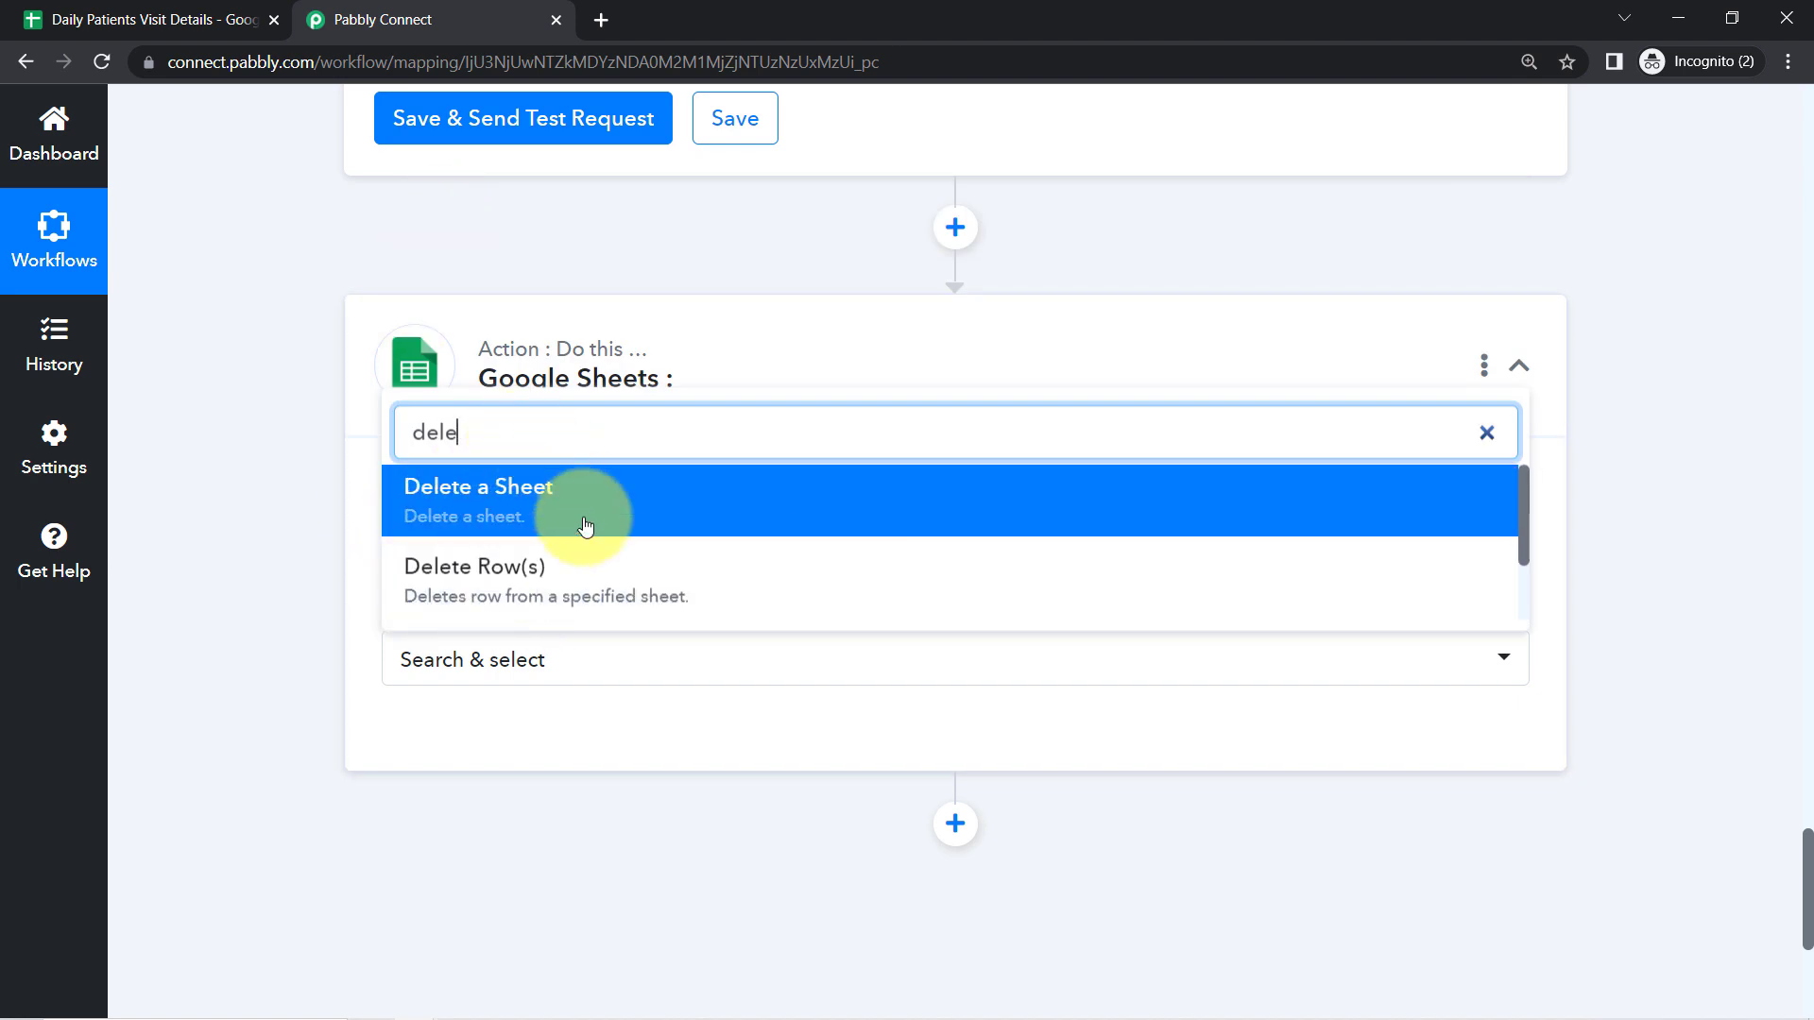
click(498, 586)
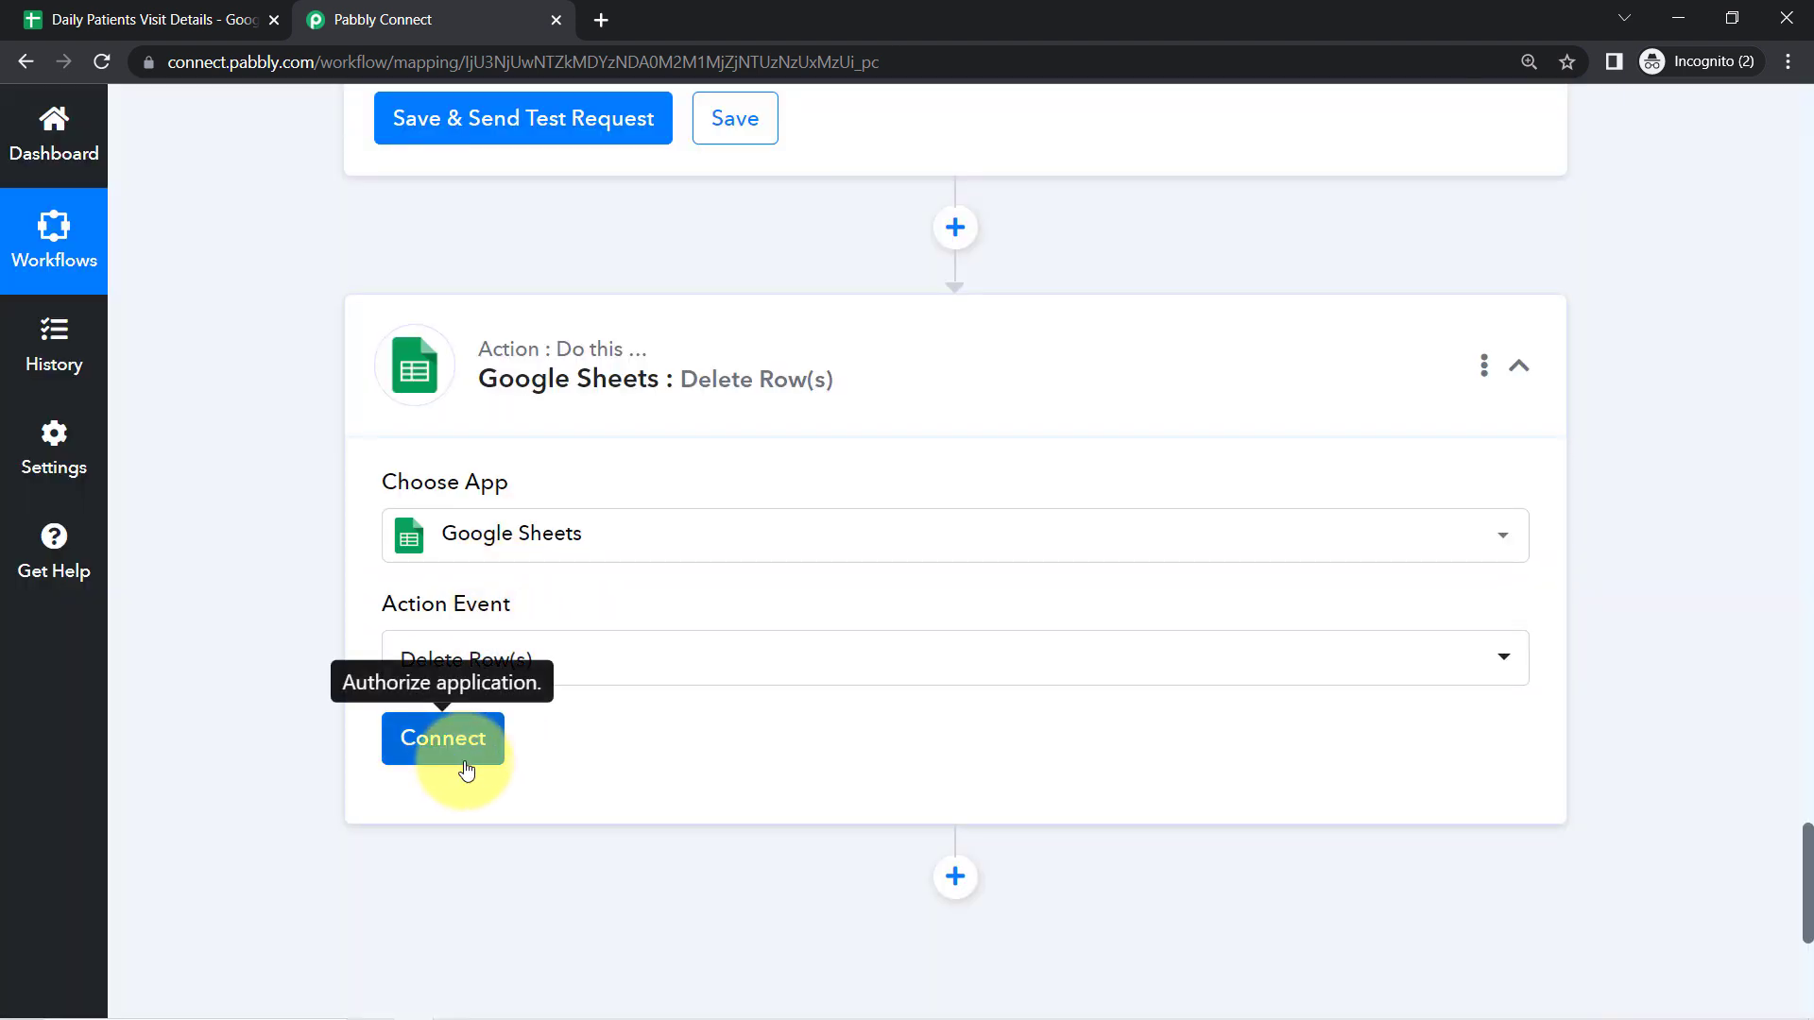
click(440, 738)
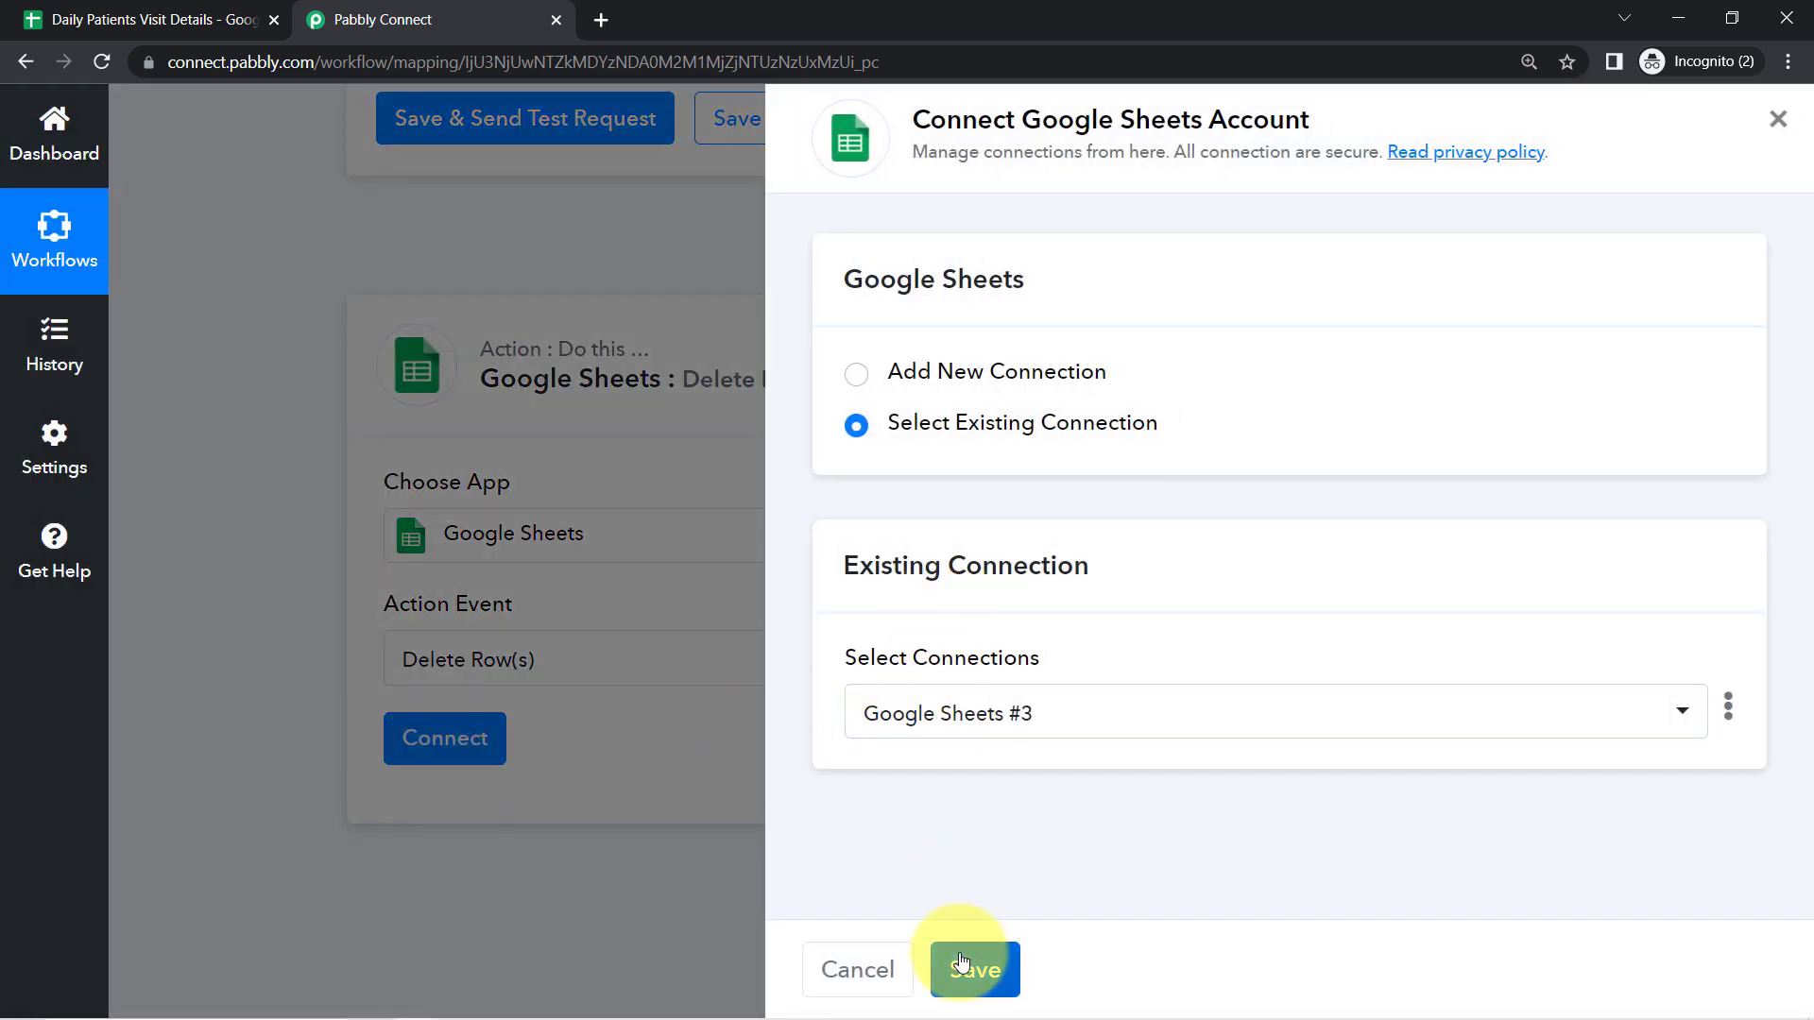
click(961, 962)
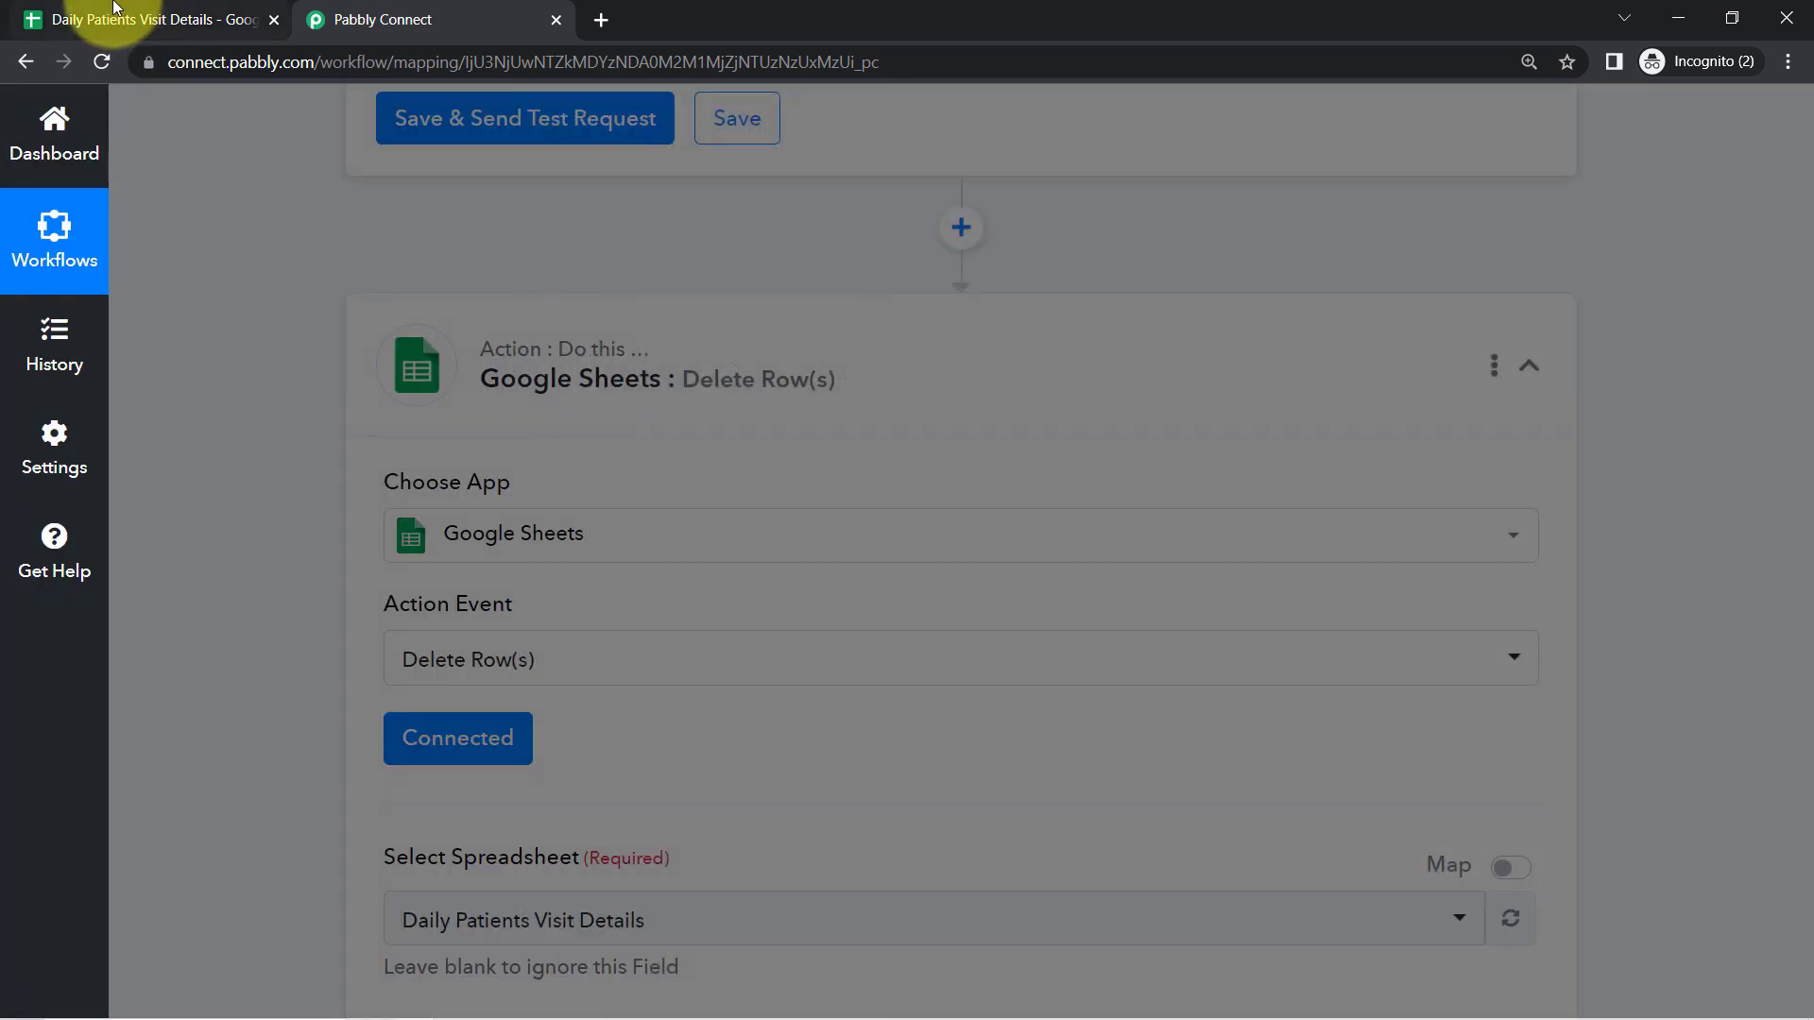
Step: Review the Delete Row(s) spreadsheet and sheet selections and the Start and End Row Number fields
click(104, 21)
click(383, 20)
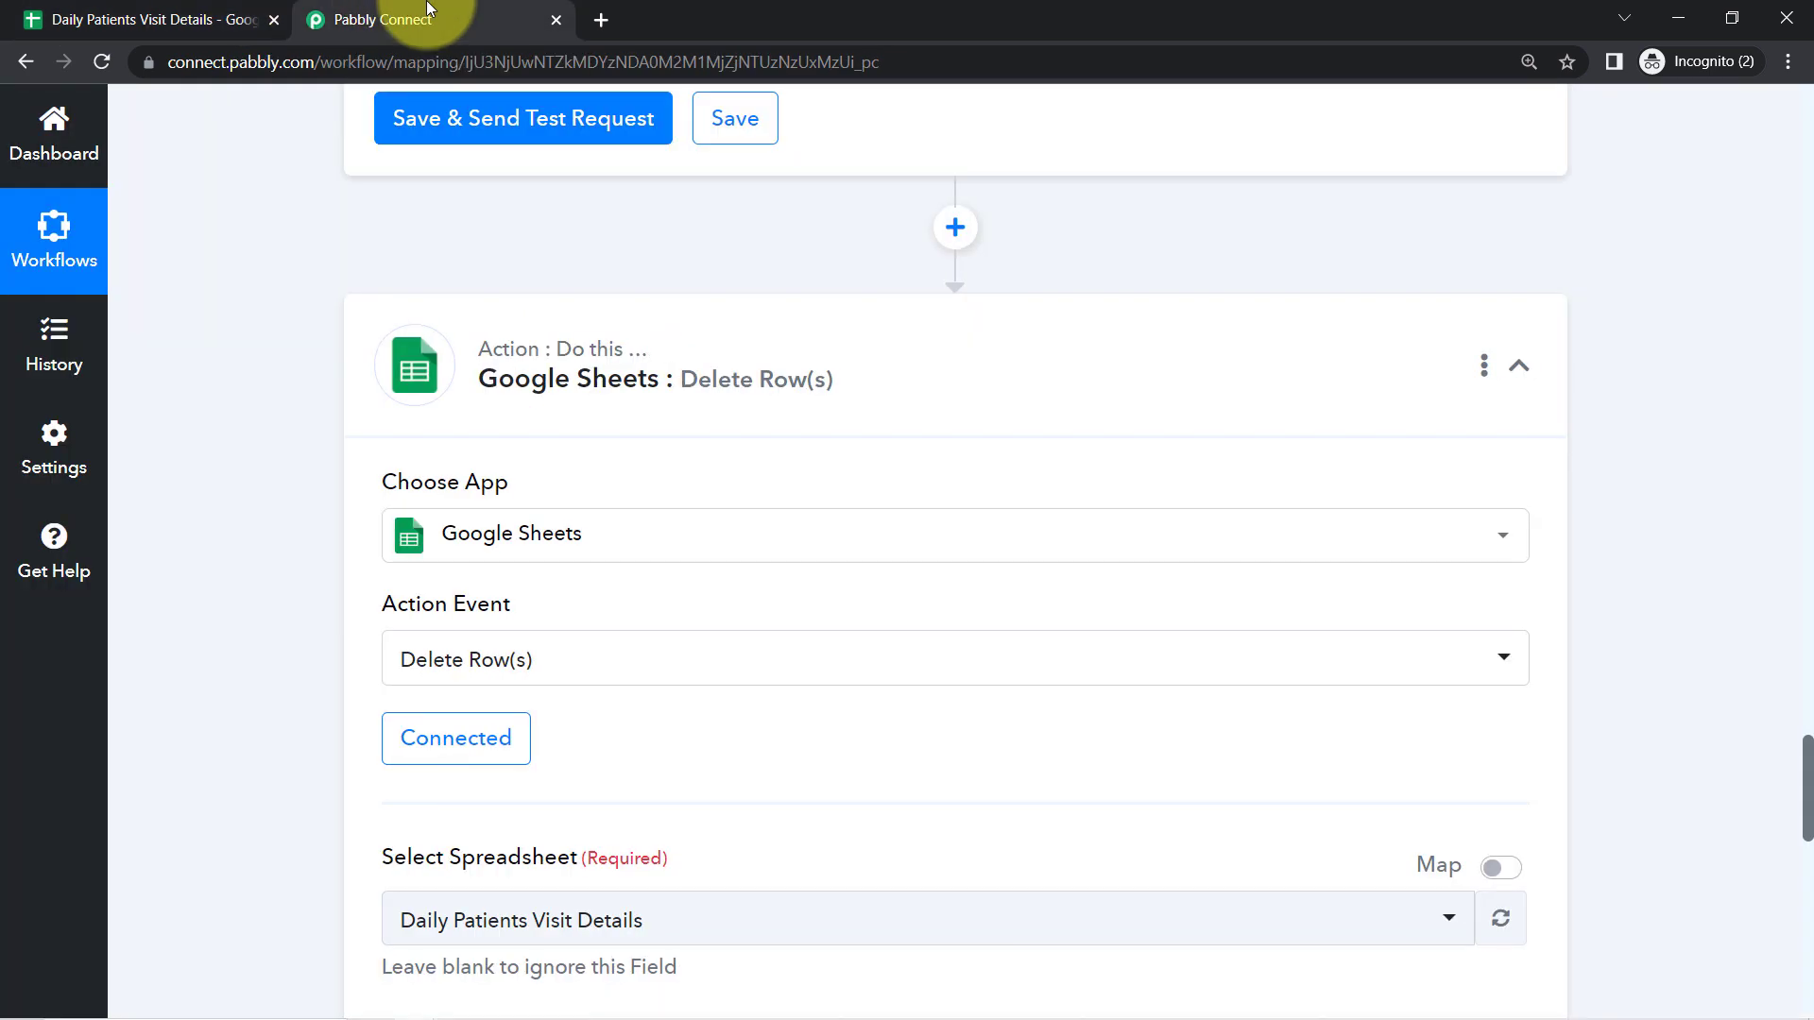
drag(1808, 787, 1808, 850)
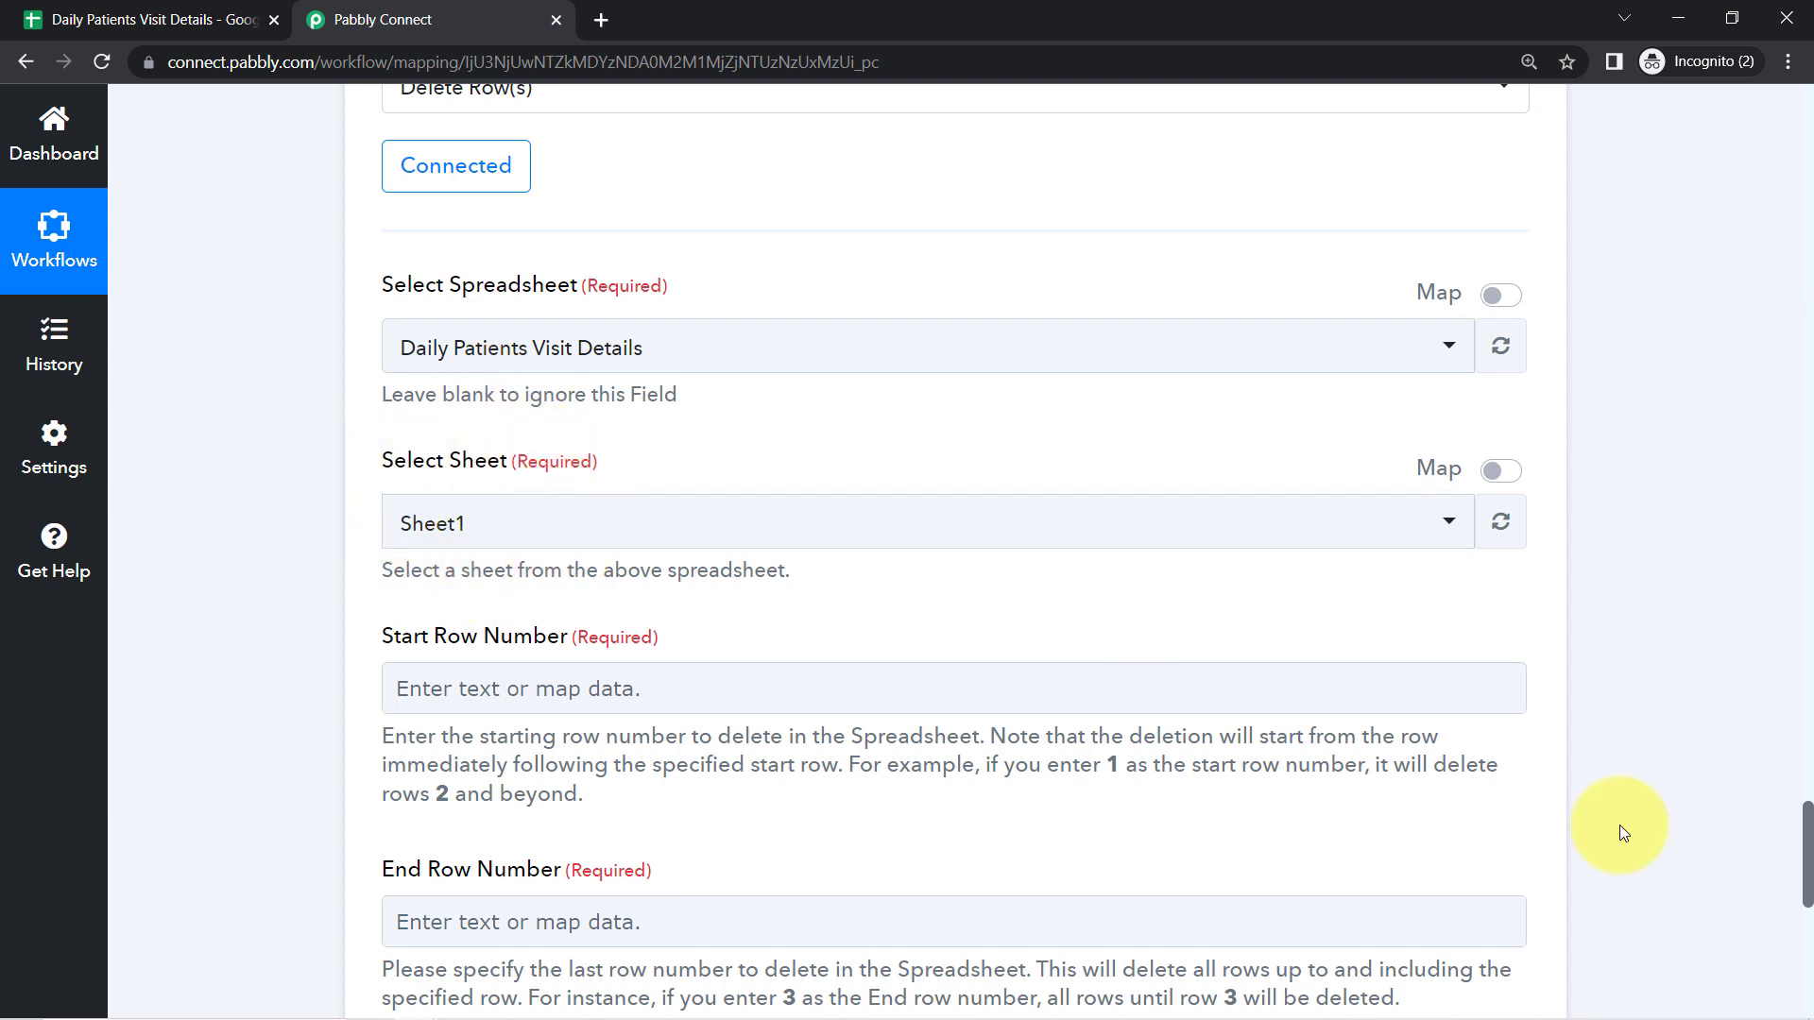
drag(1808, 832, 1808, 867)
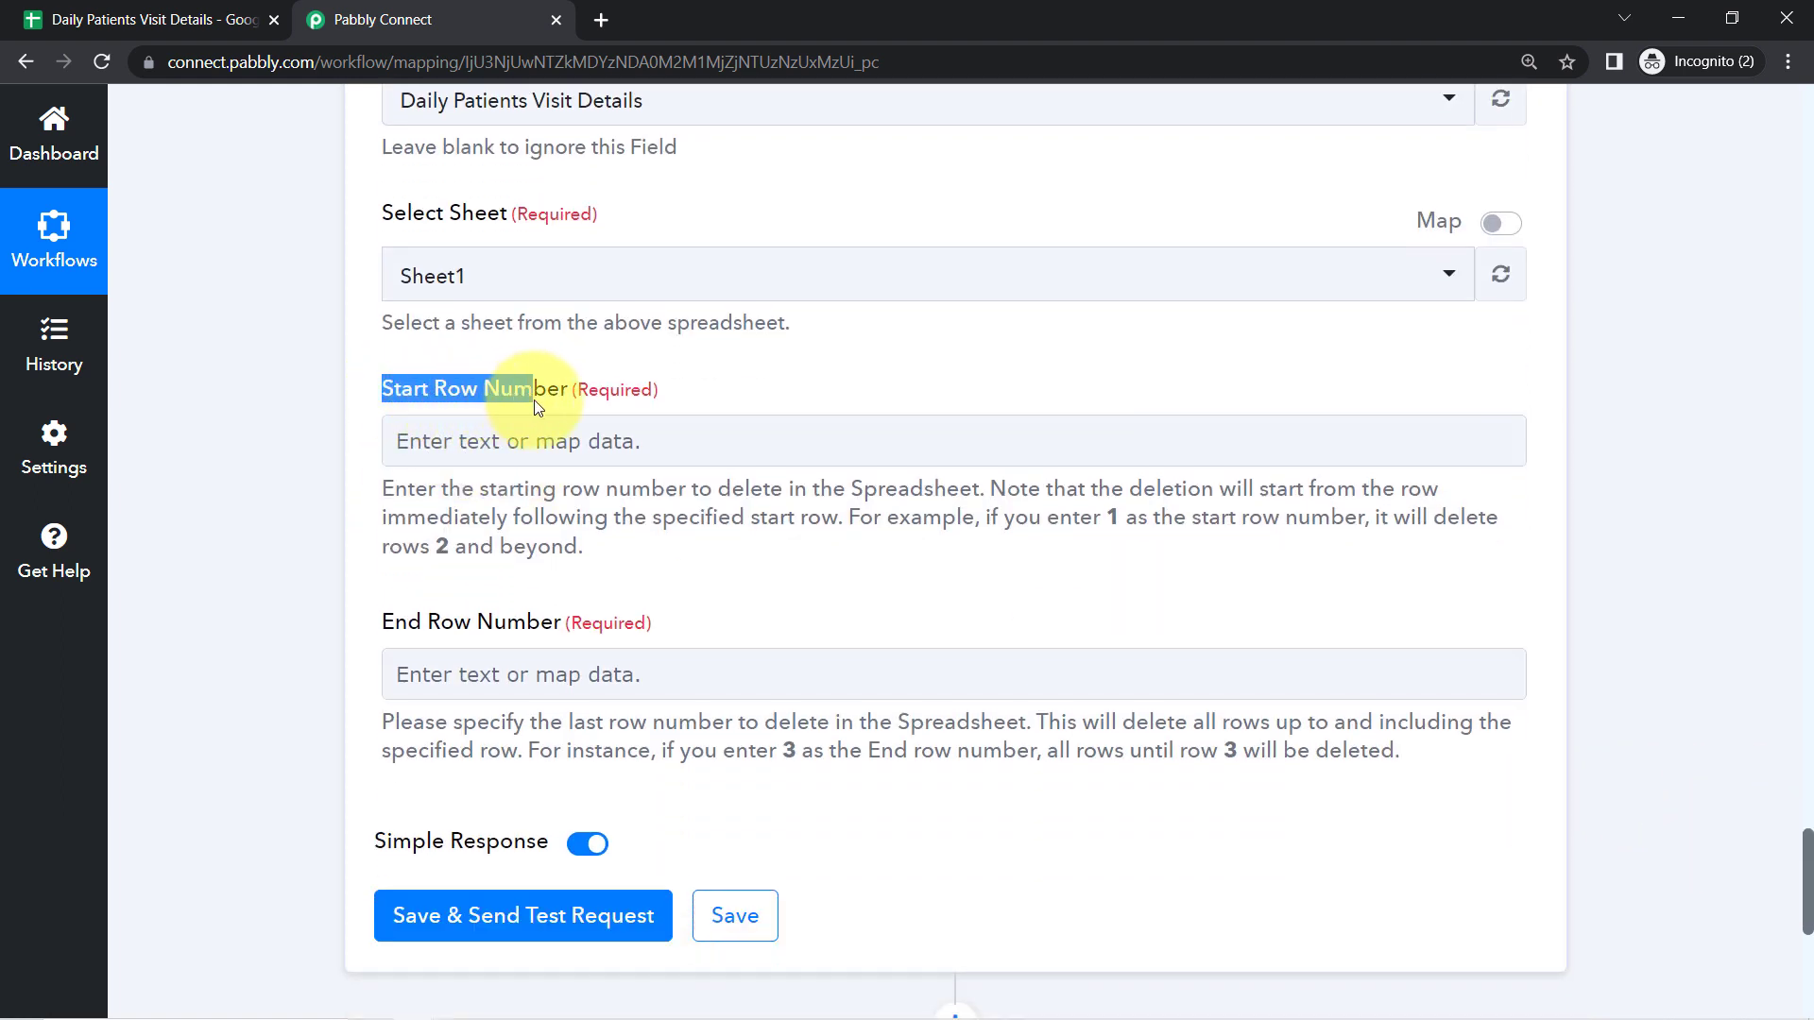
drag(397, 623, 519, 641)
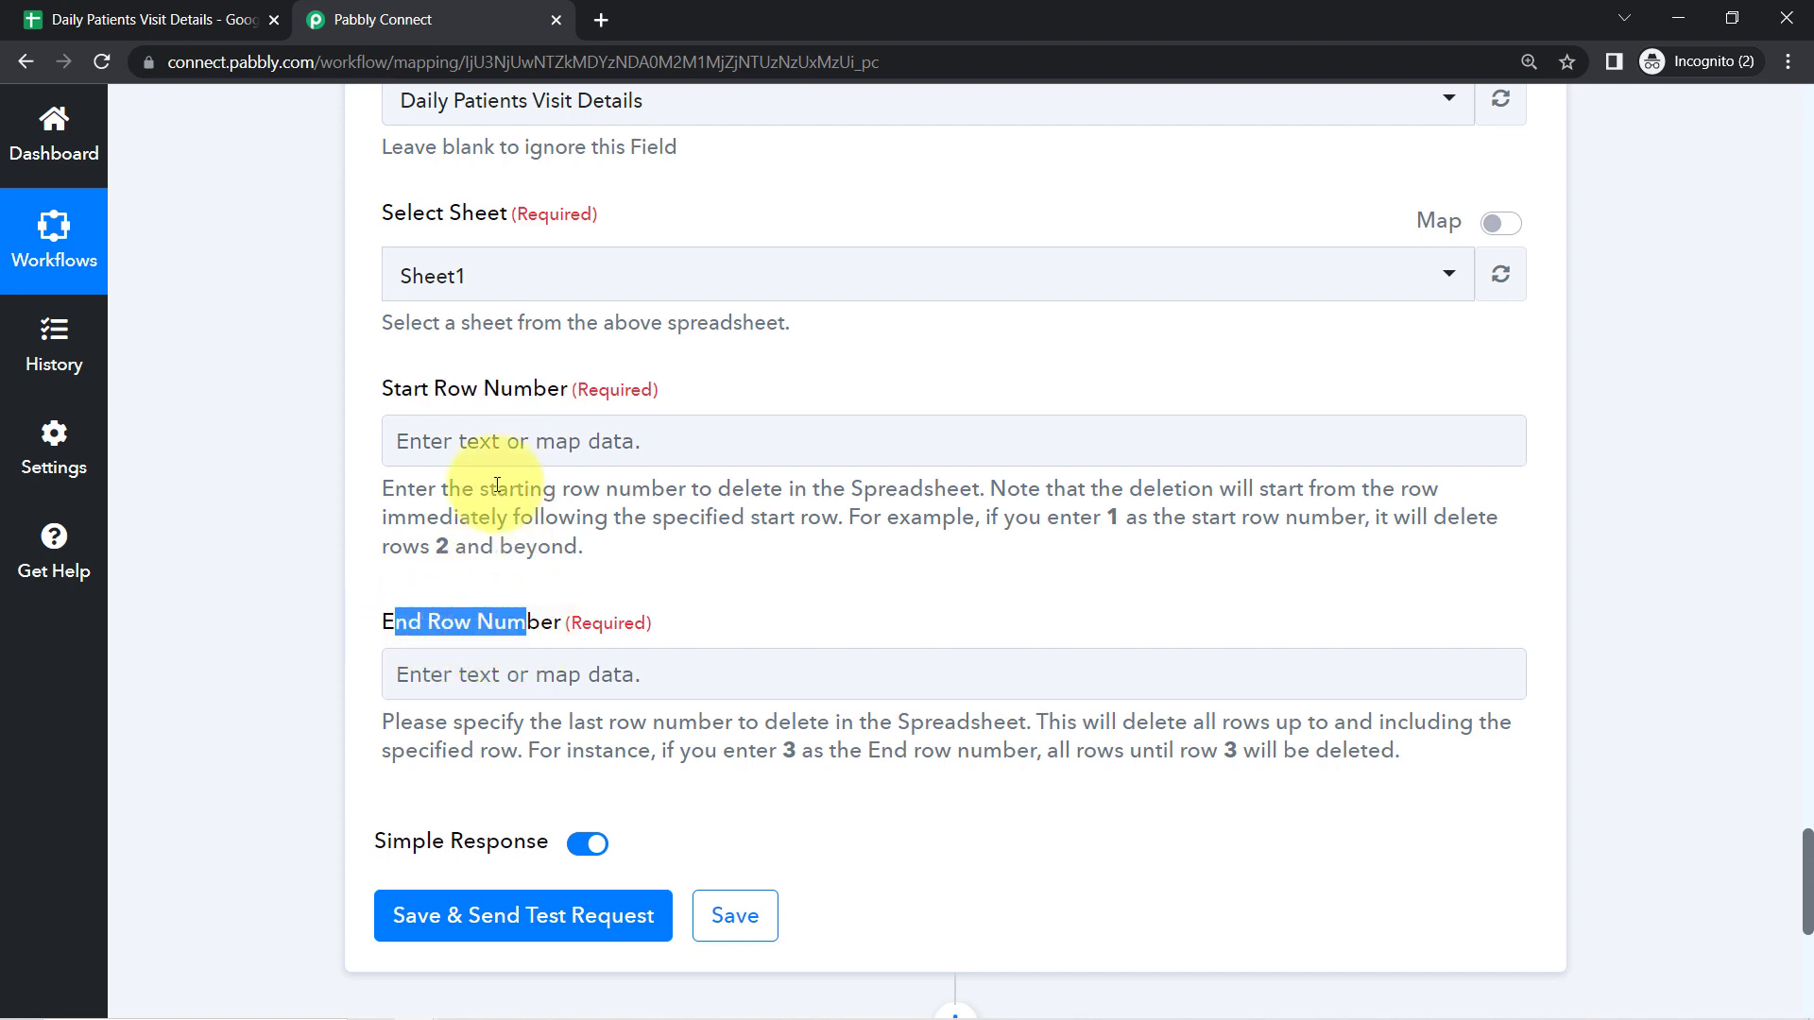
scroll(491, 463, up, 1)
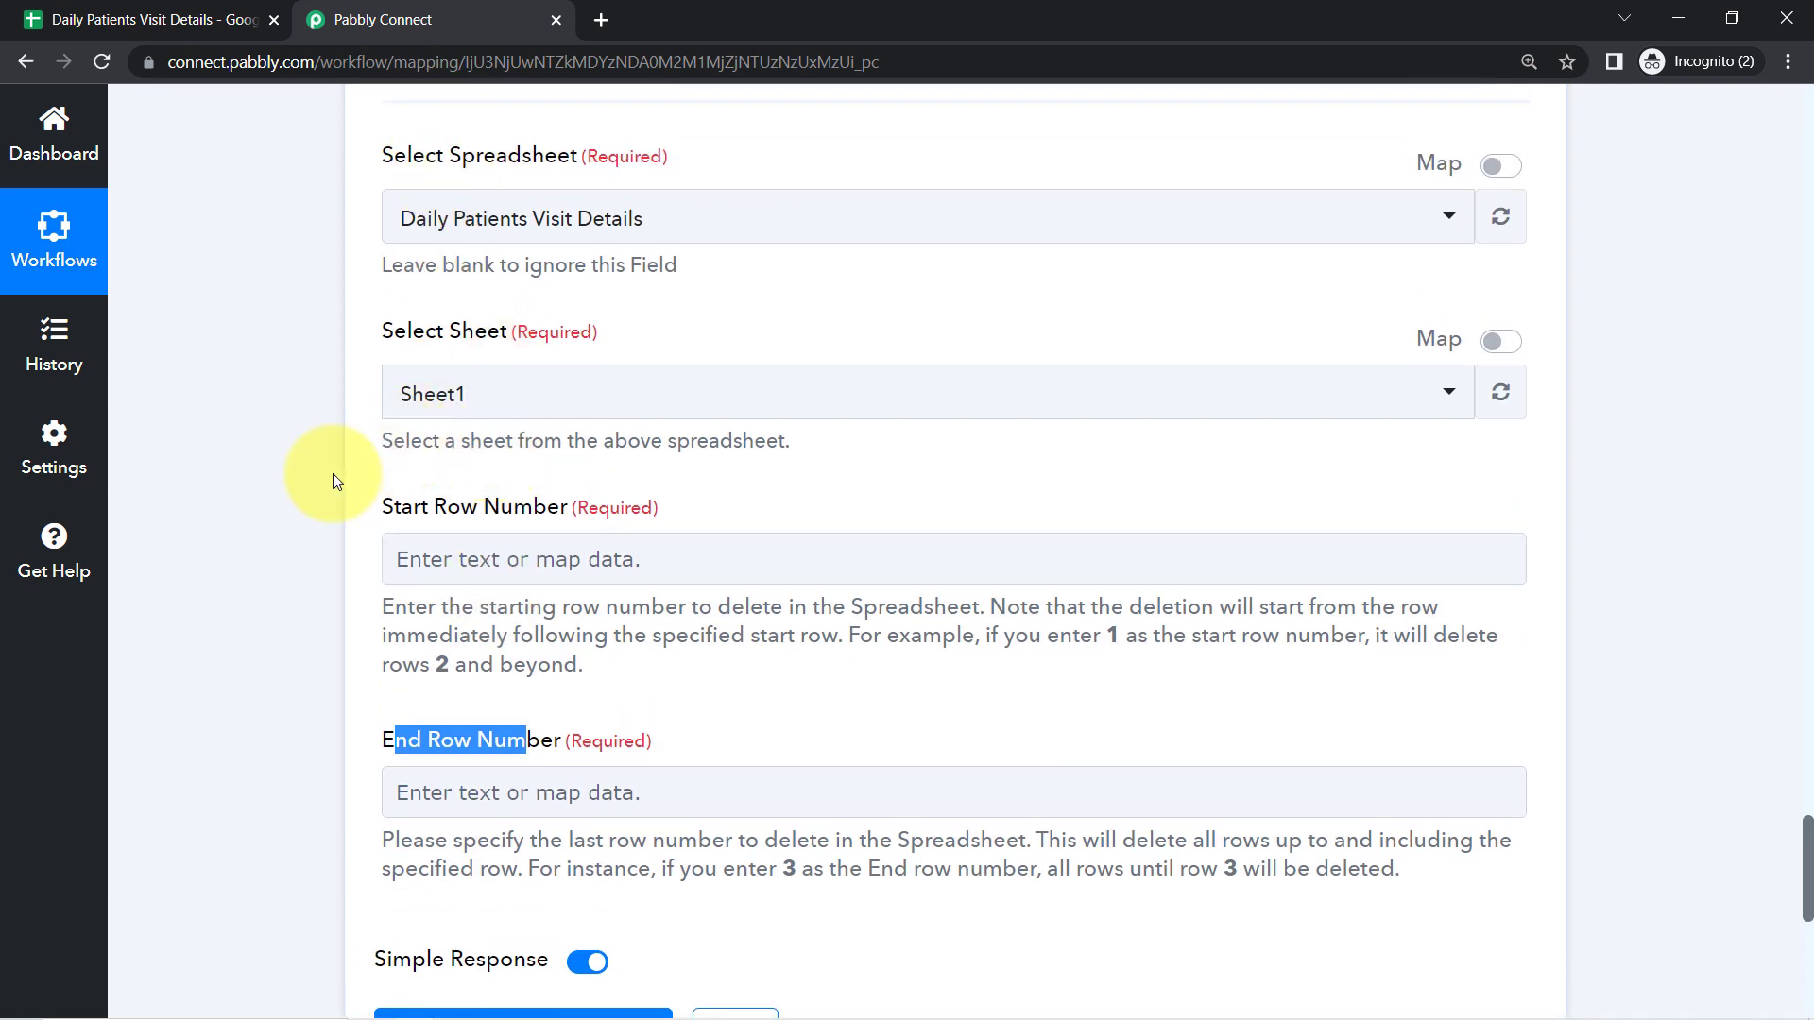
scroll(332, 481, down, 2)
Step: Check the first patient data row in the Google Sheets file, then return to Pabbly Connect and set the Start Row Number to 2
click(94, 19)
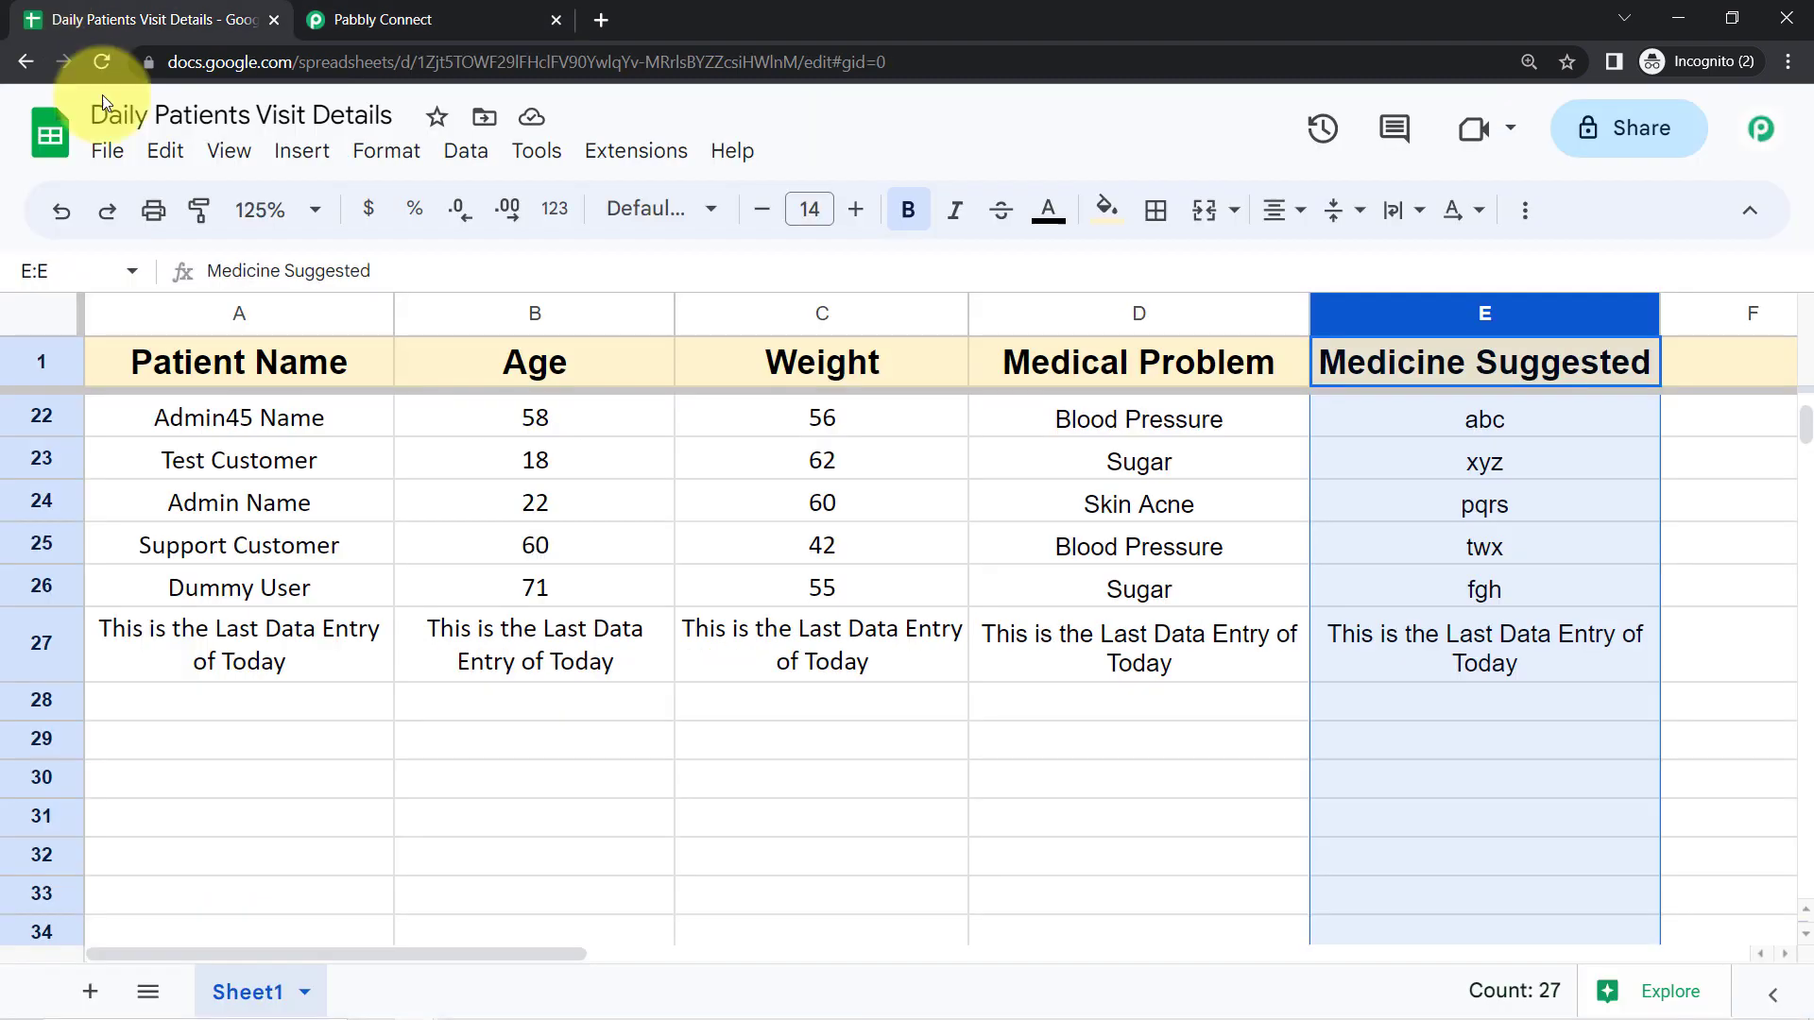
click(1299, 820)
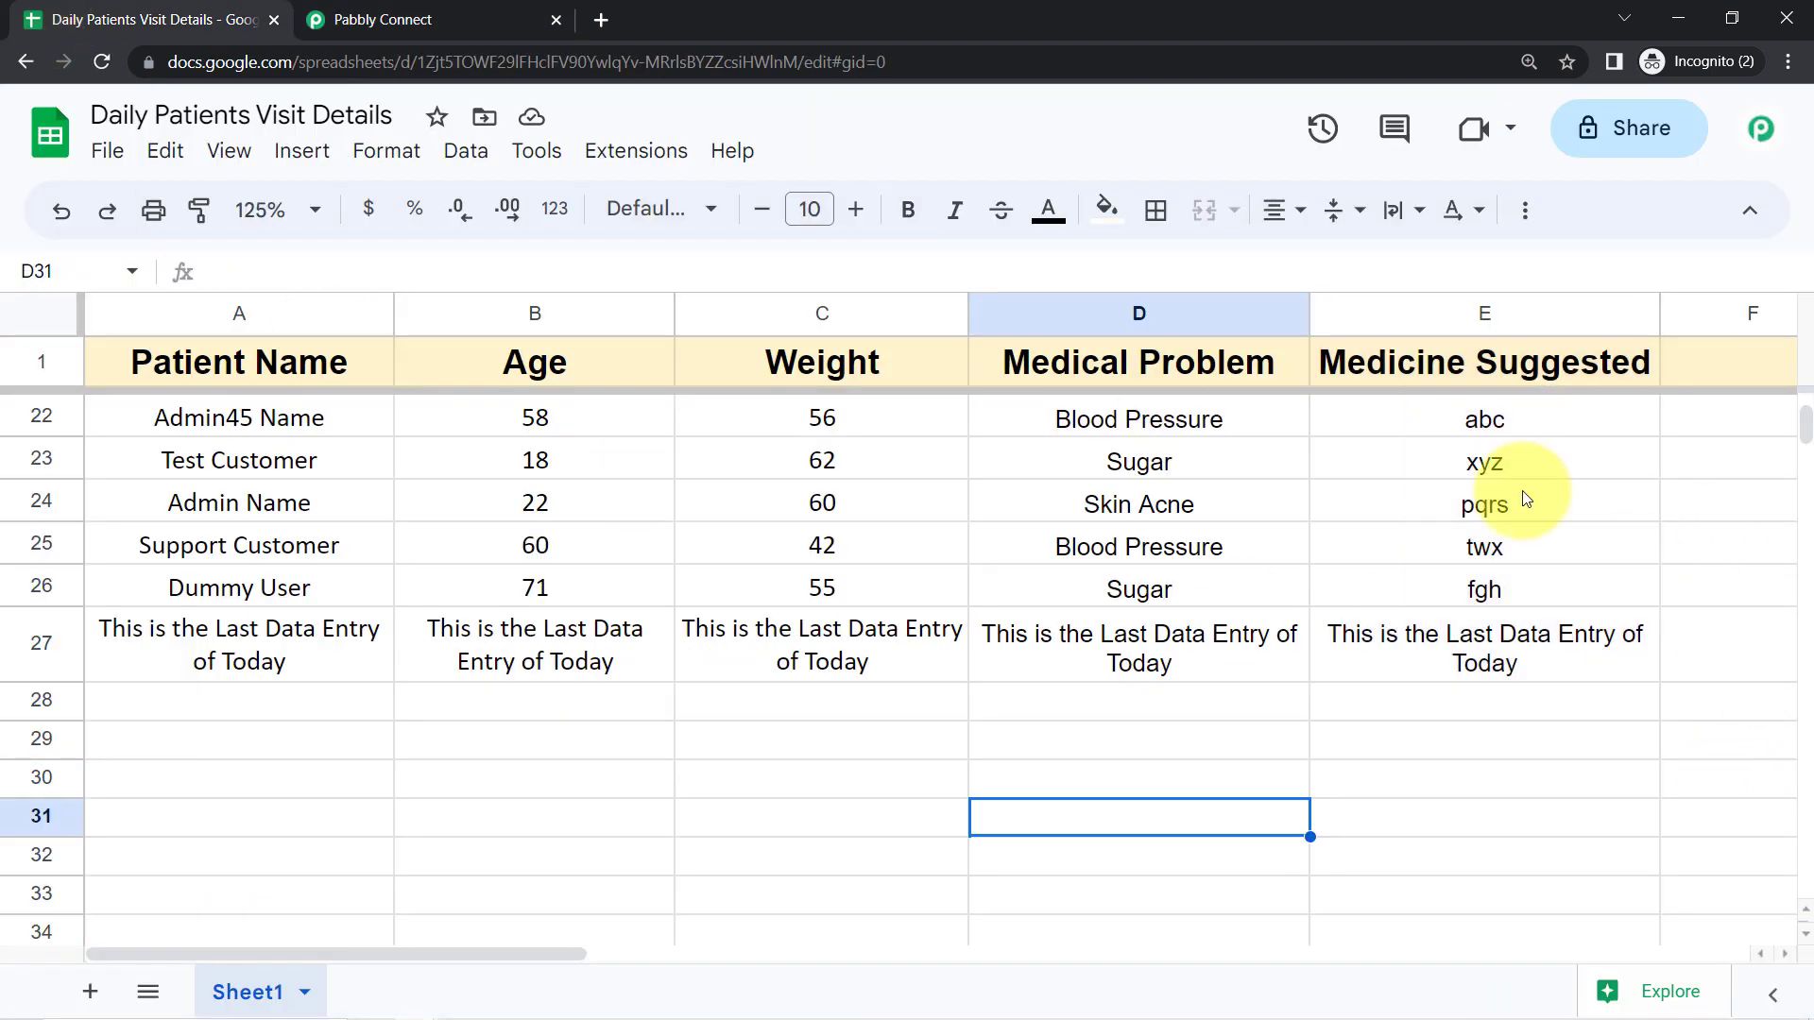
scroll(1524, 497, up, 9)
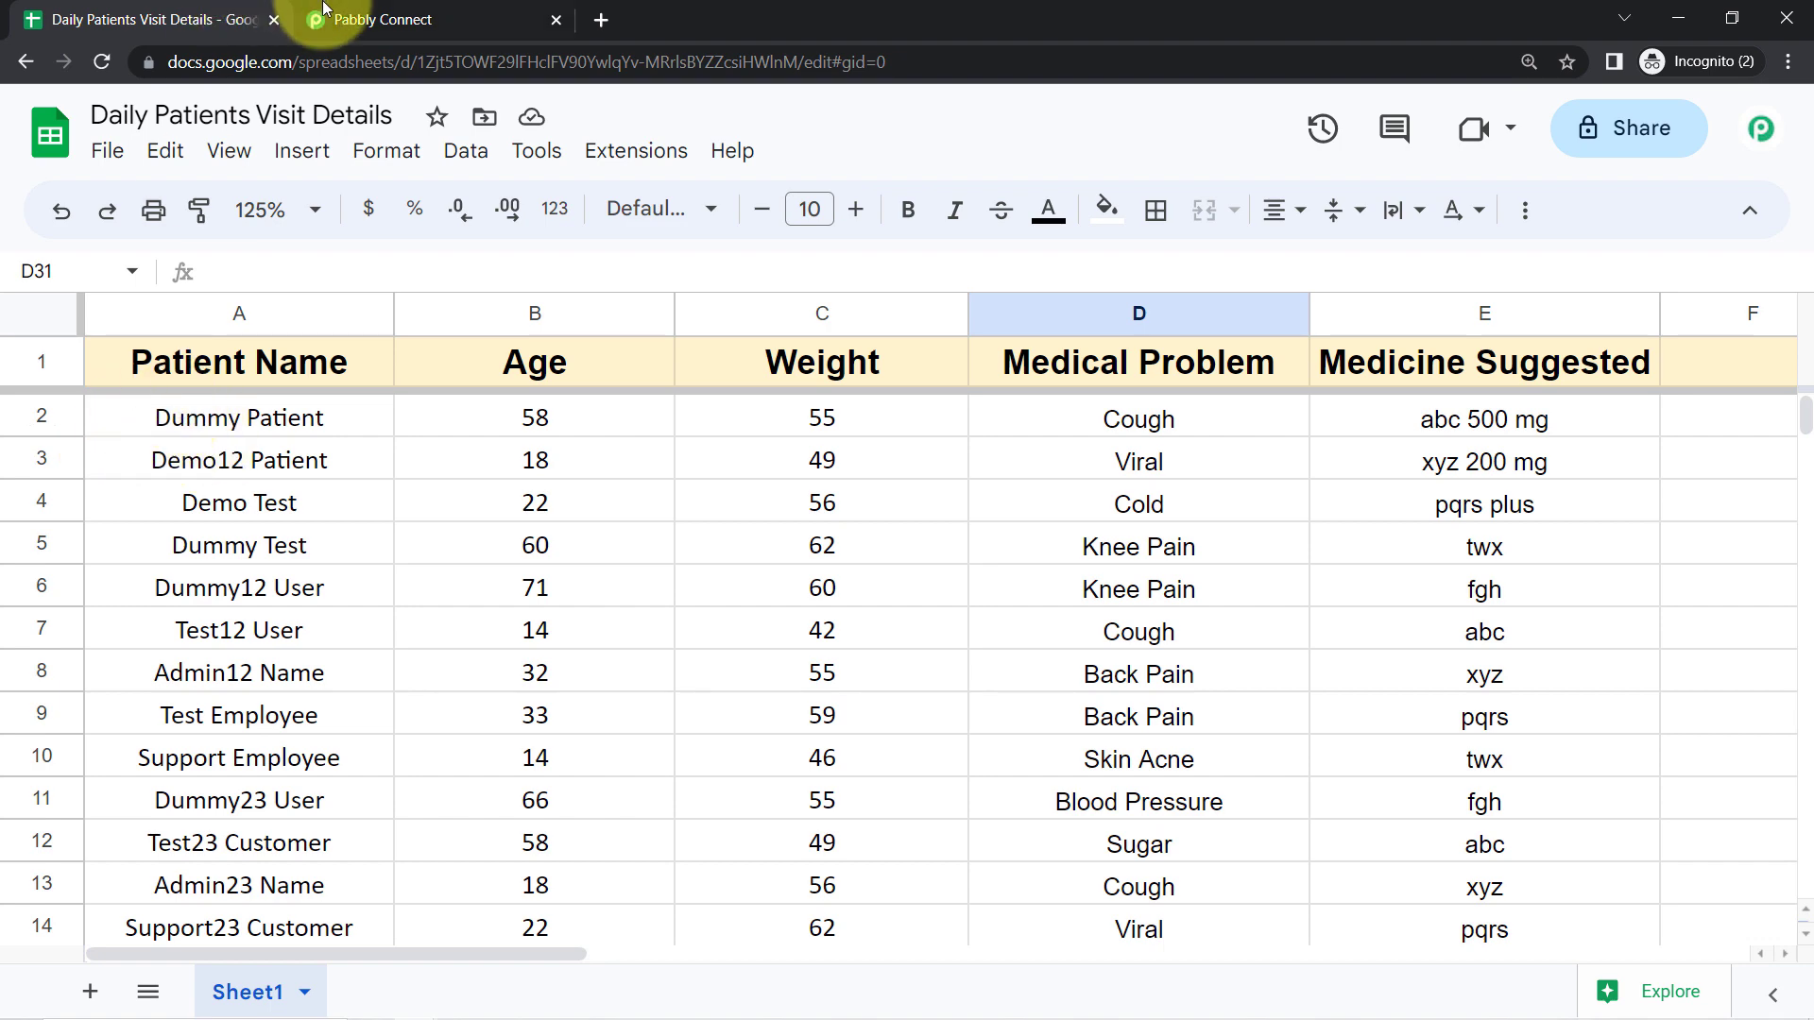
click(323, 10)
click(421, 327)
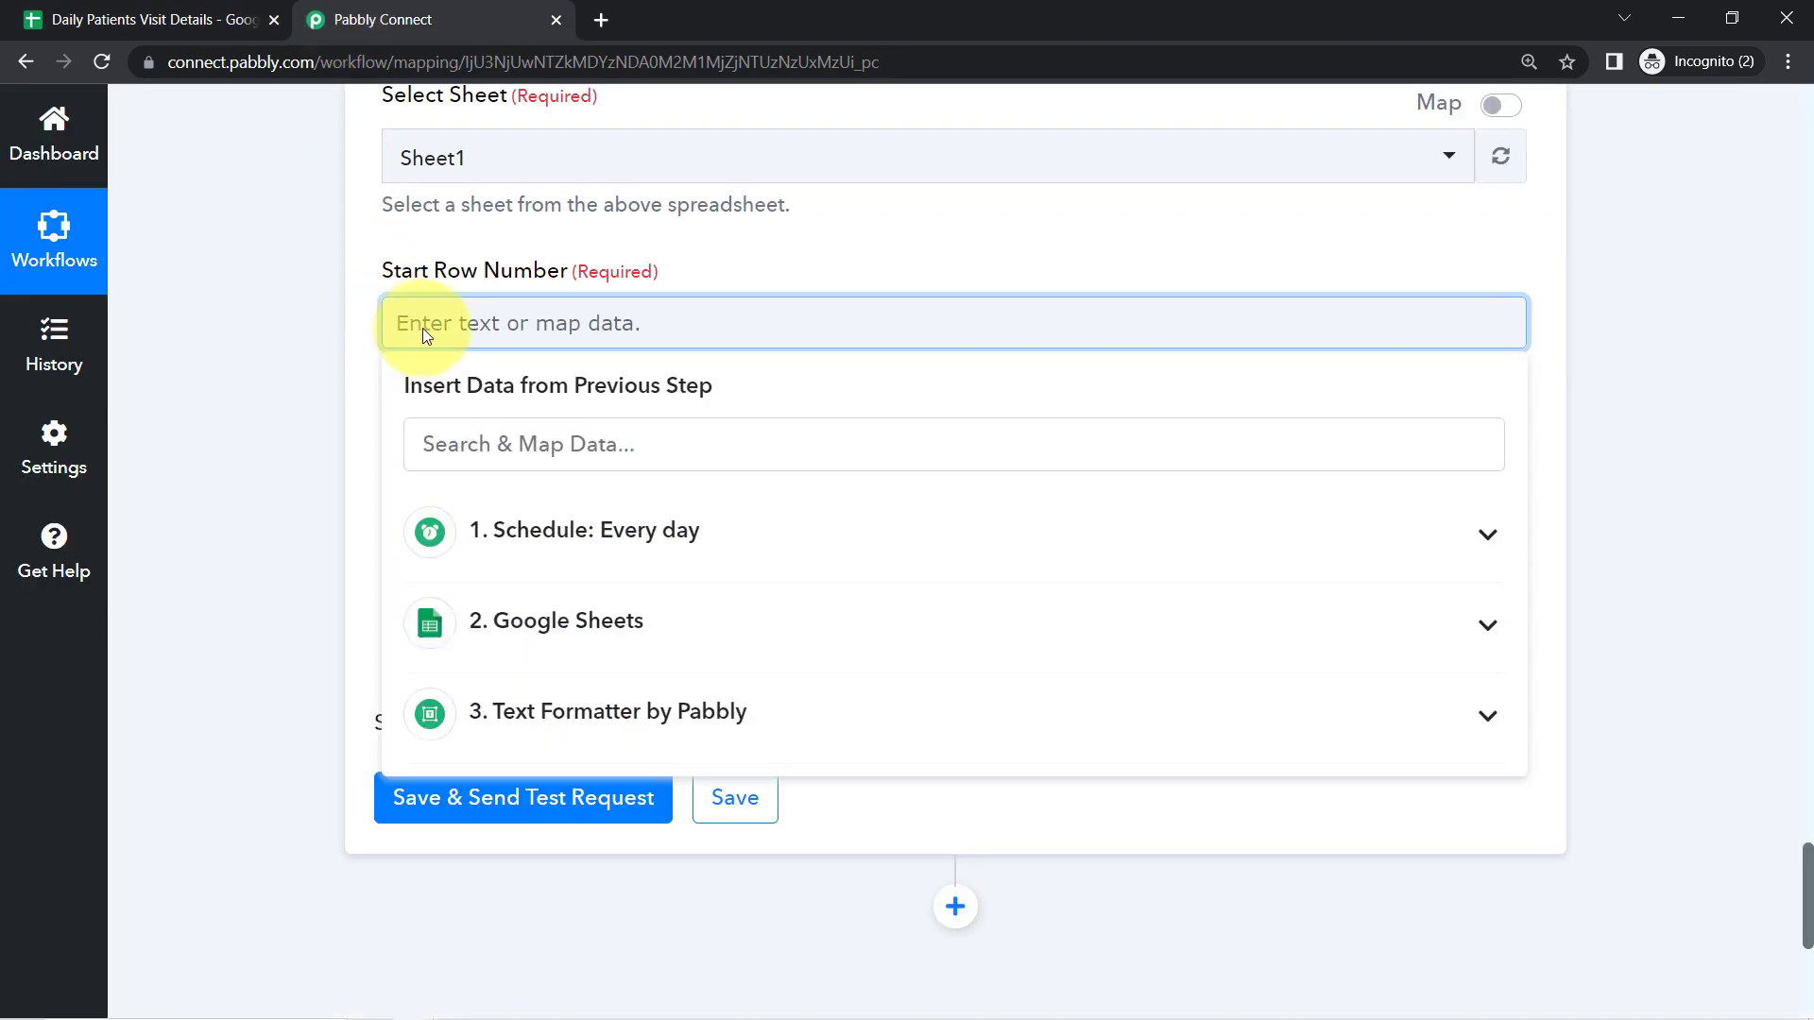
text(2)
click(275, 406)
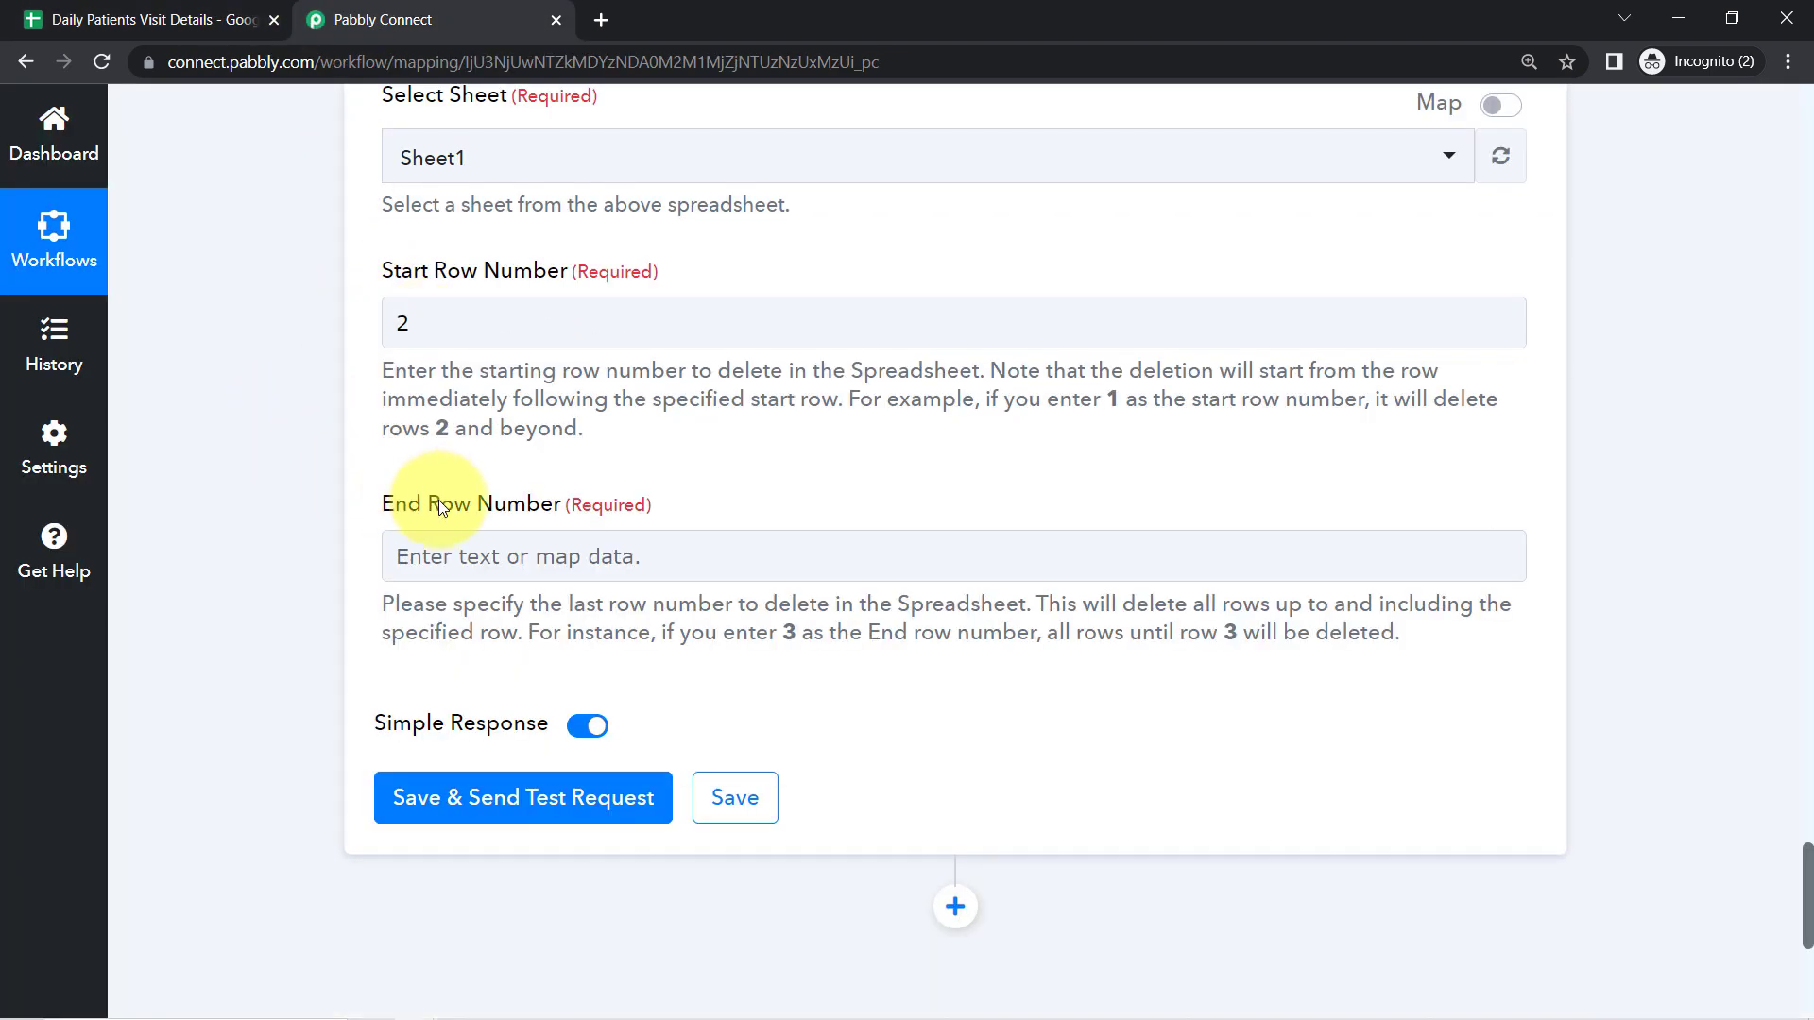
Step: Switch to the Daily Patients Visit Details spreadsheet and check the row holding the last data entry for the End Row Number
drag(477, 513, 590, 518)
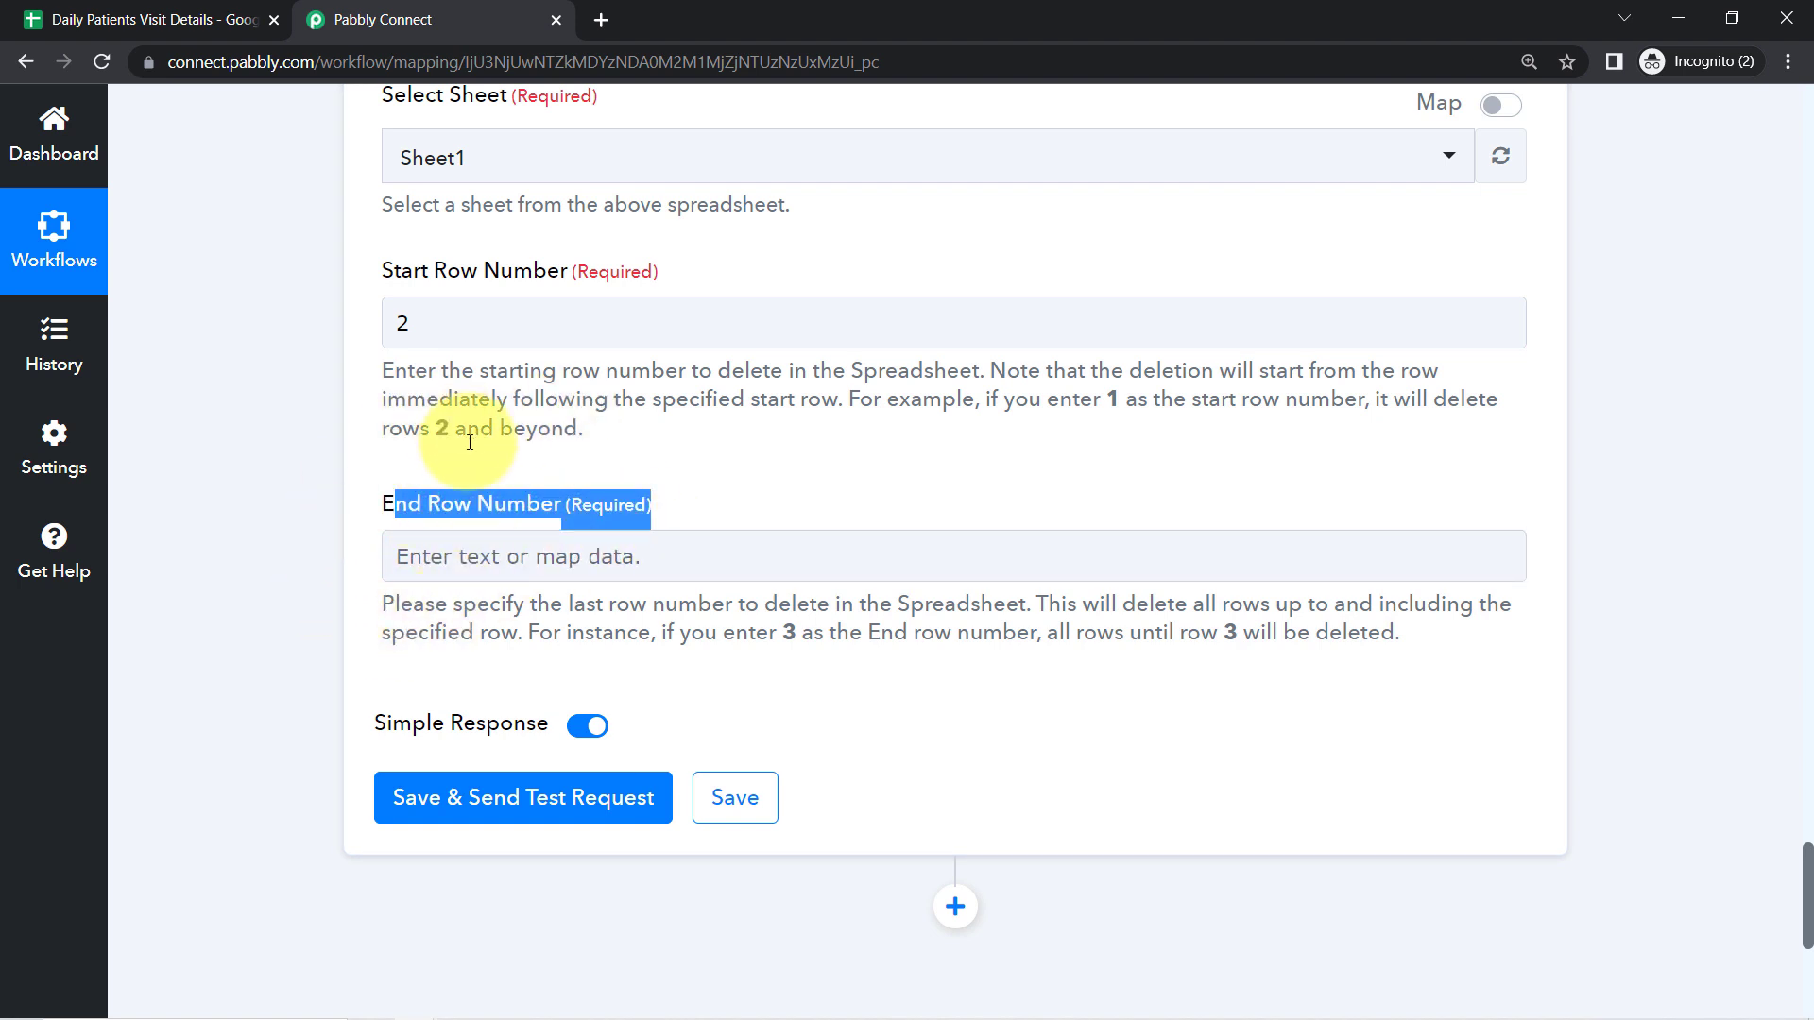
click(119, 20)
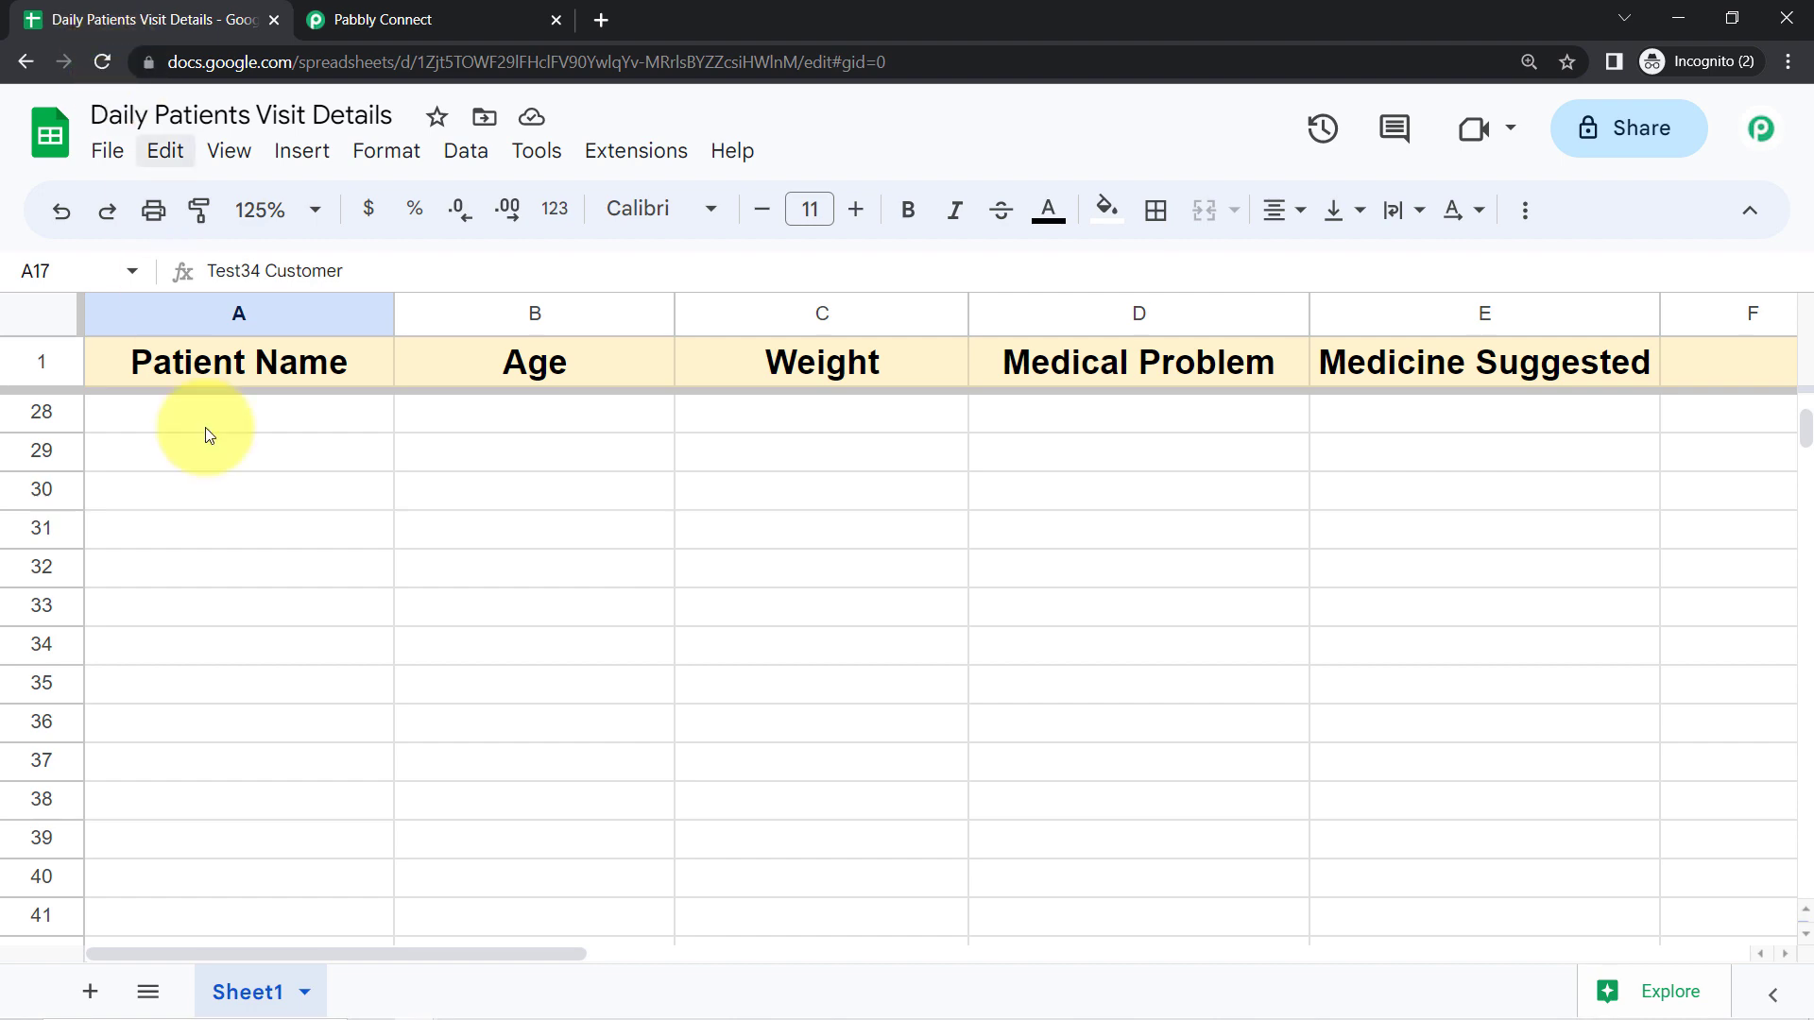
scroll(208, 430, down, 1)
click(217, 572)
scroll(350, 619, up, 5)
scroll(283, 756, up, 1)
scroll(268, 802, down, 2)
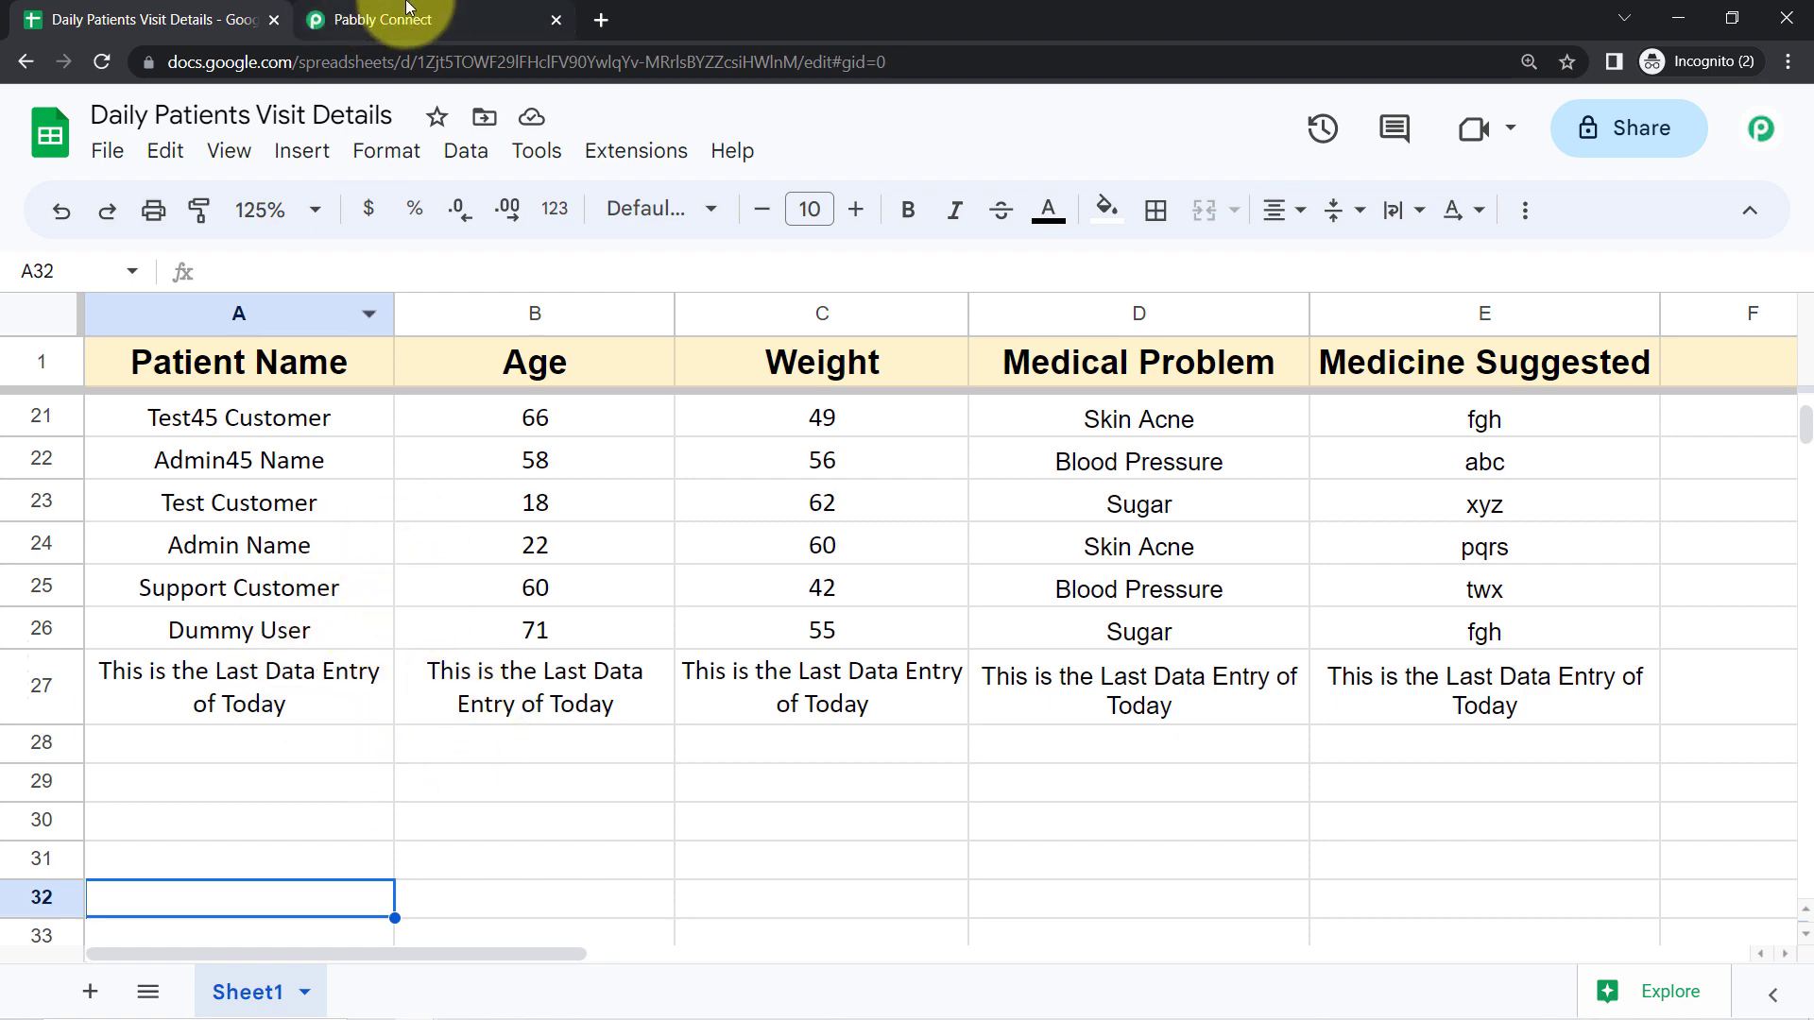
Step: Return to Pabbly Connect and map the End Row Number to the Result value from the Text Formatter step
click(429, 36)
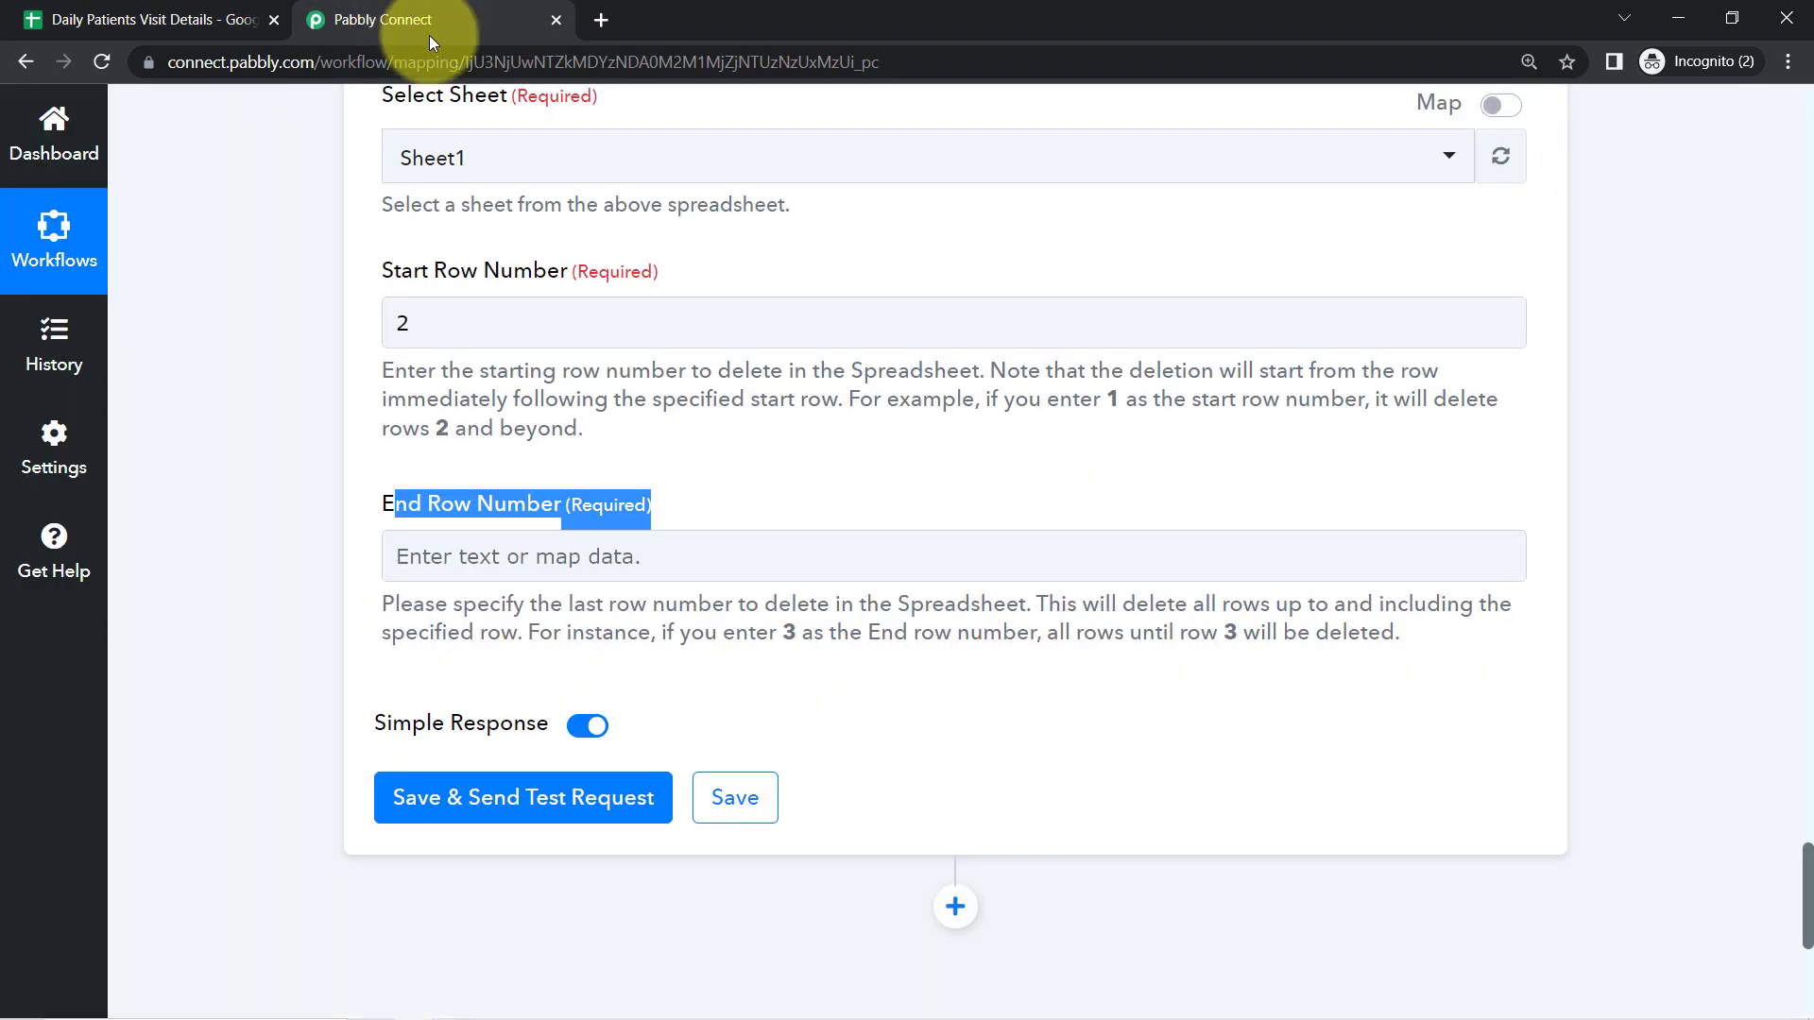
click(428, 552)
scroll(253, 620, down, 1)
scroll(253, 620, down, 4)
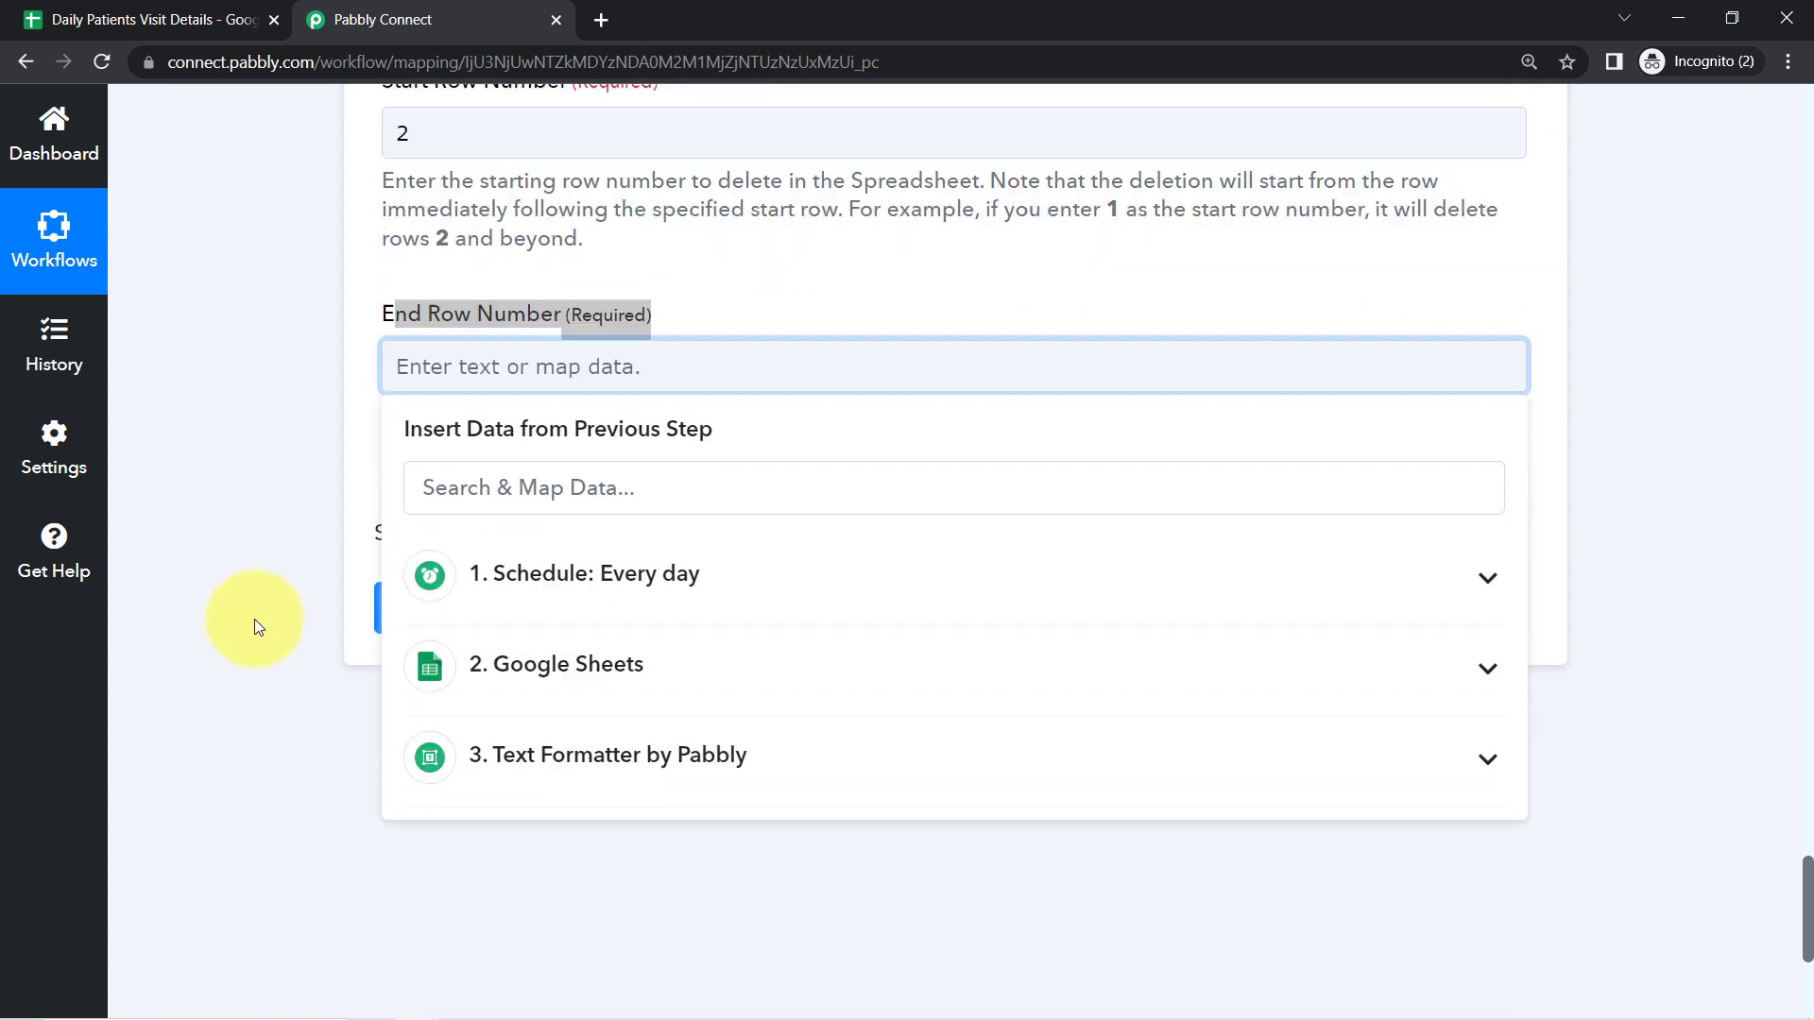
click(642, 470)
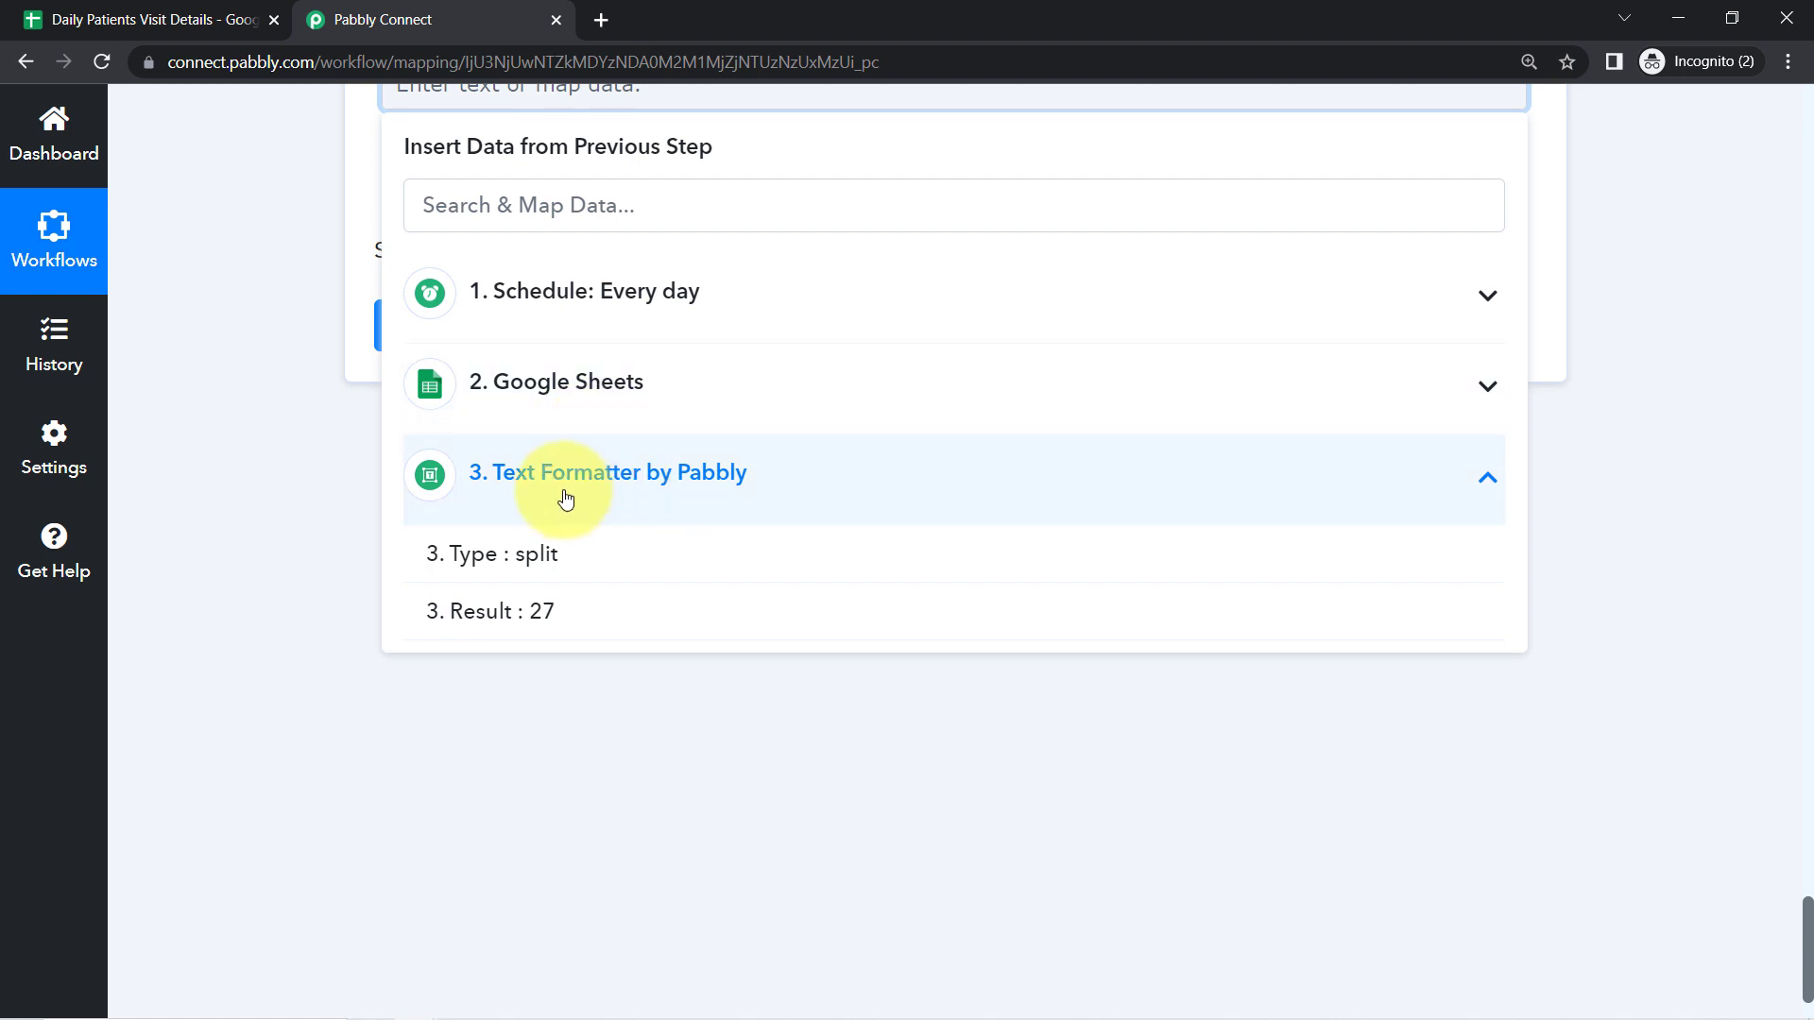
click(494, 619)
click(331, 570)
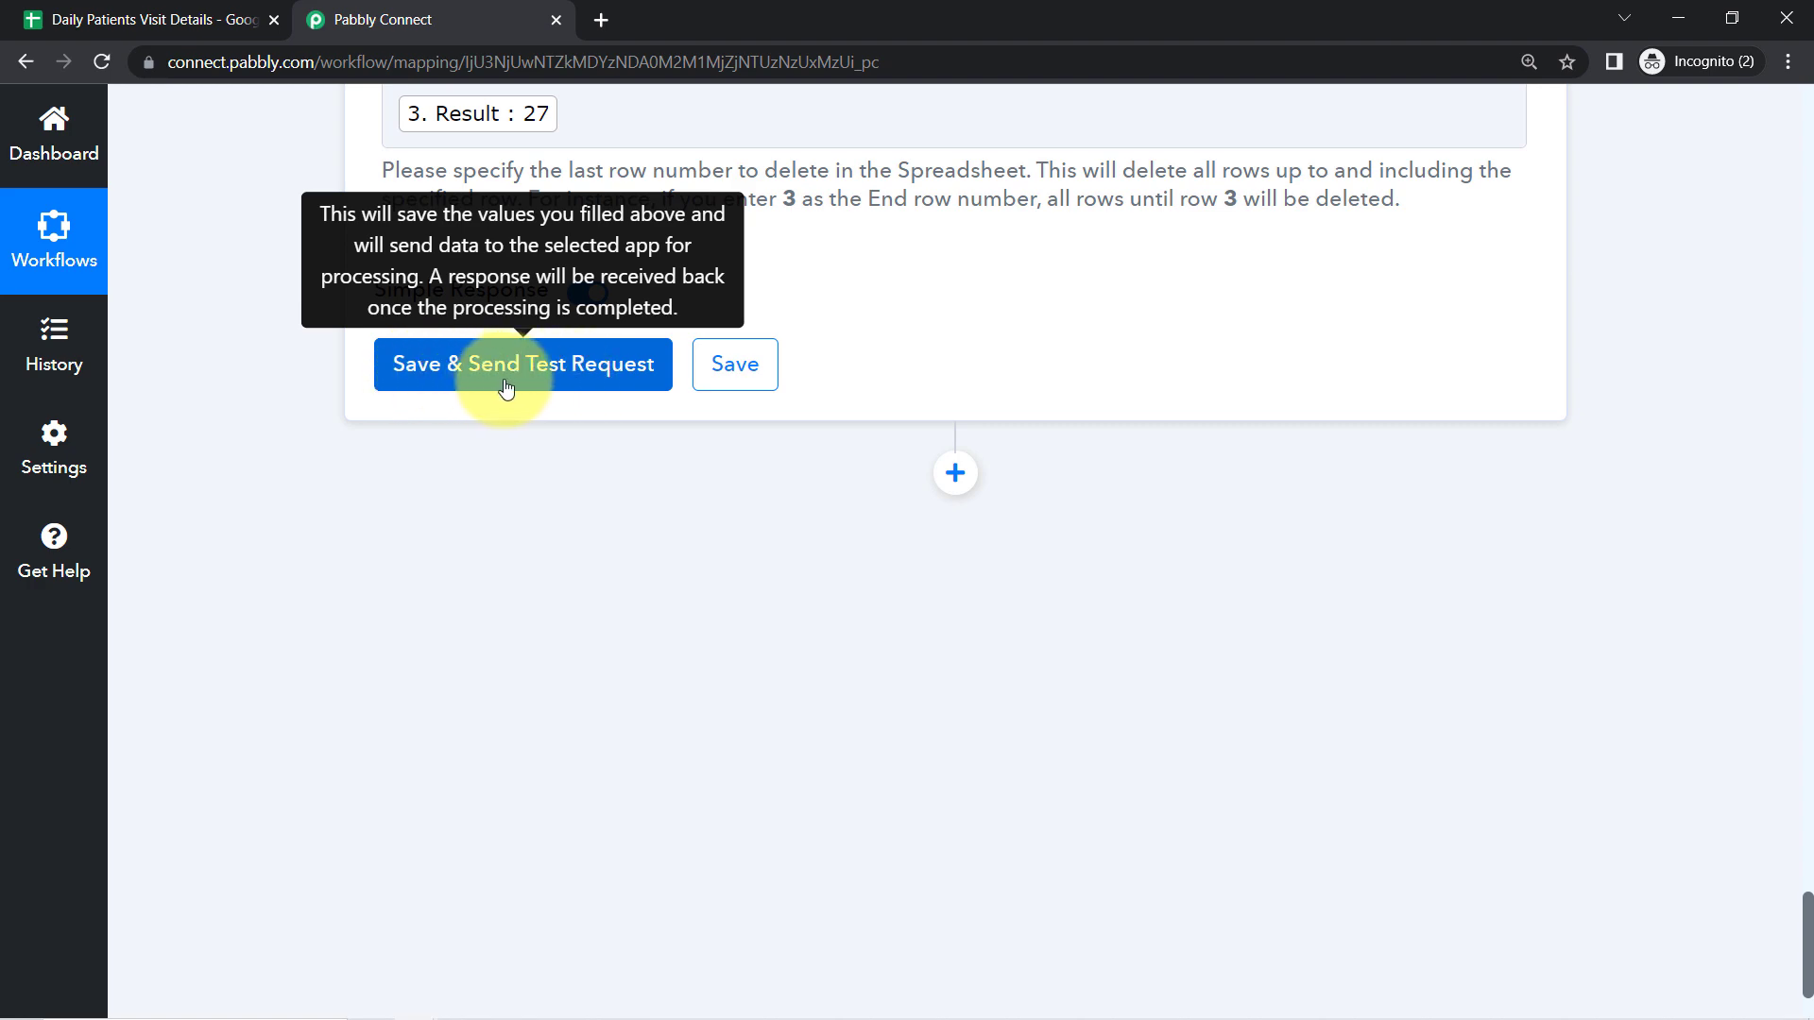
Step: Save the Delete Row(s) step with a test request and check in Google Sheets which patient rows remain
click(151, 19)
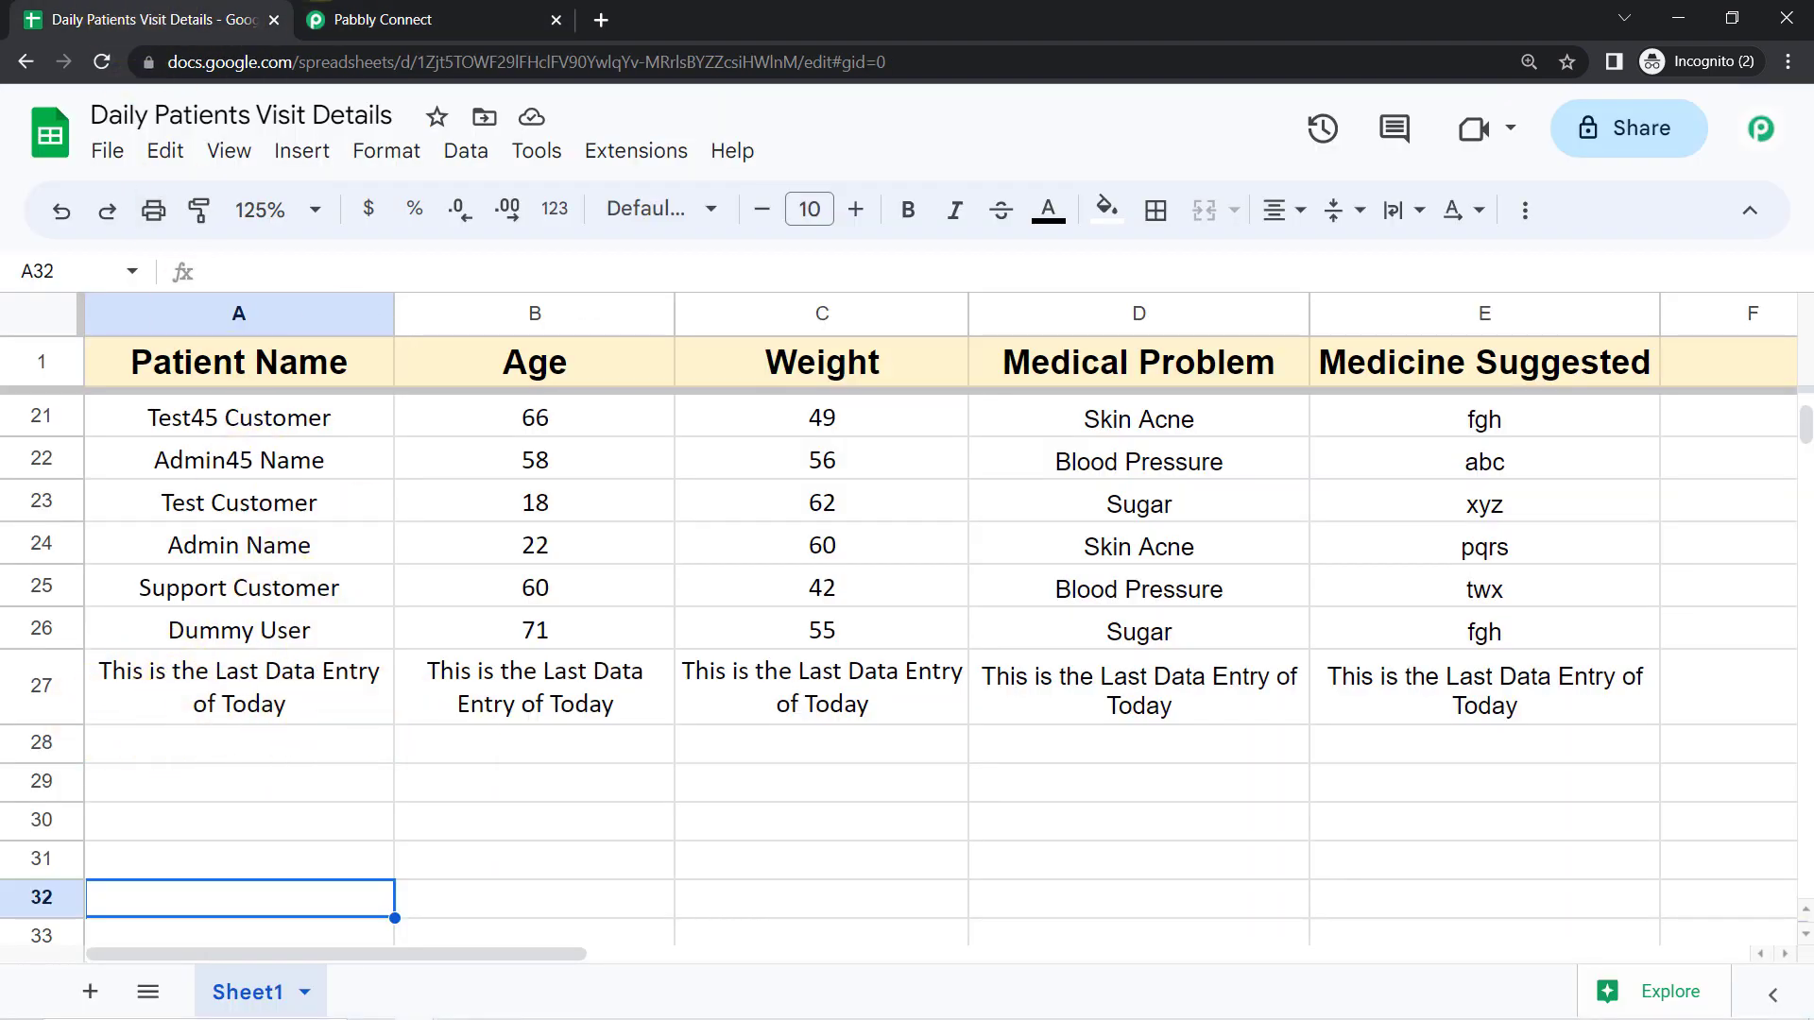
click(411, 11)
click(433, 374)
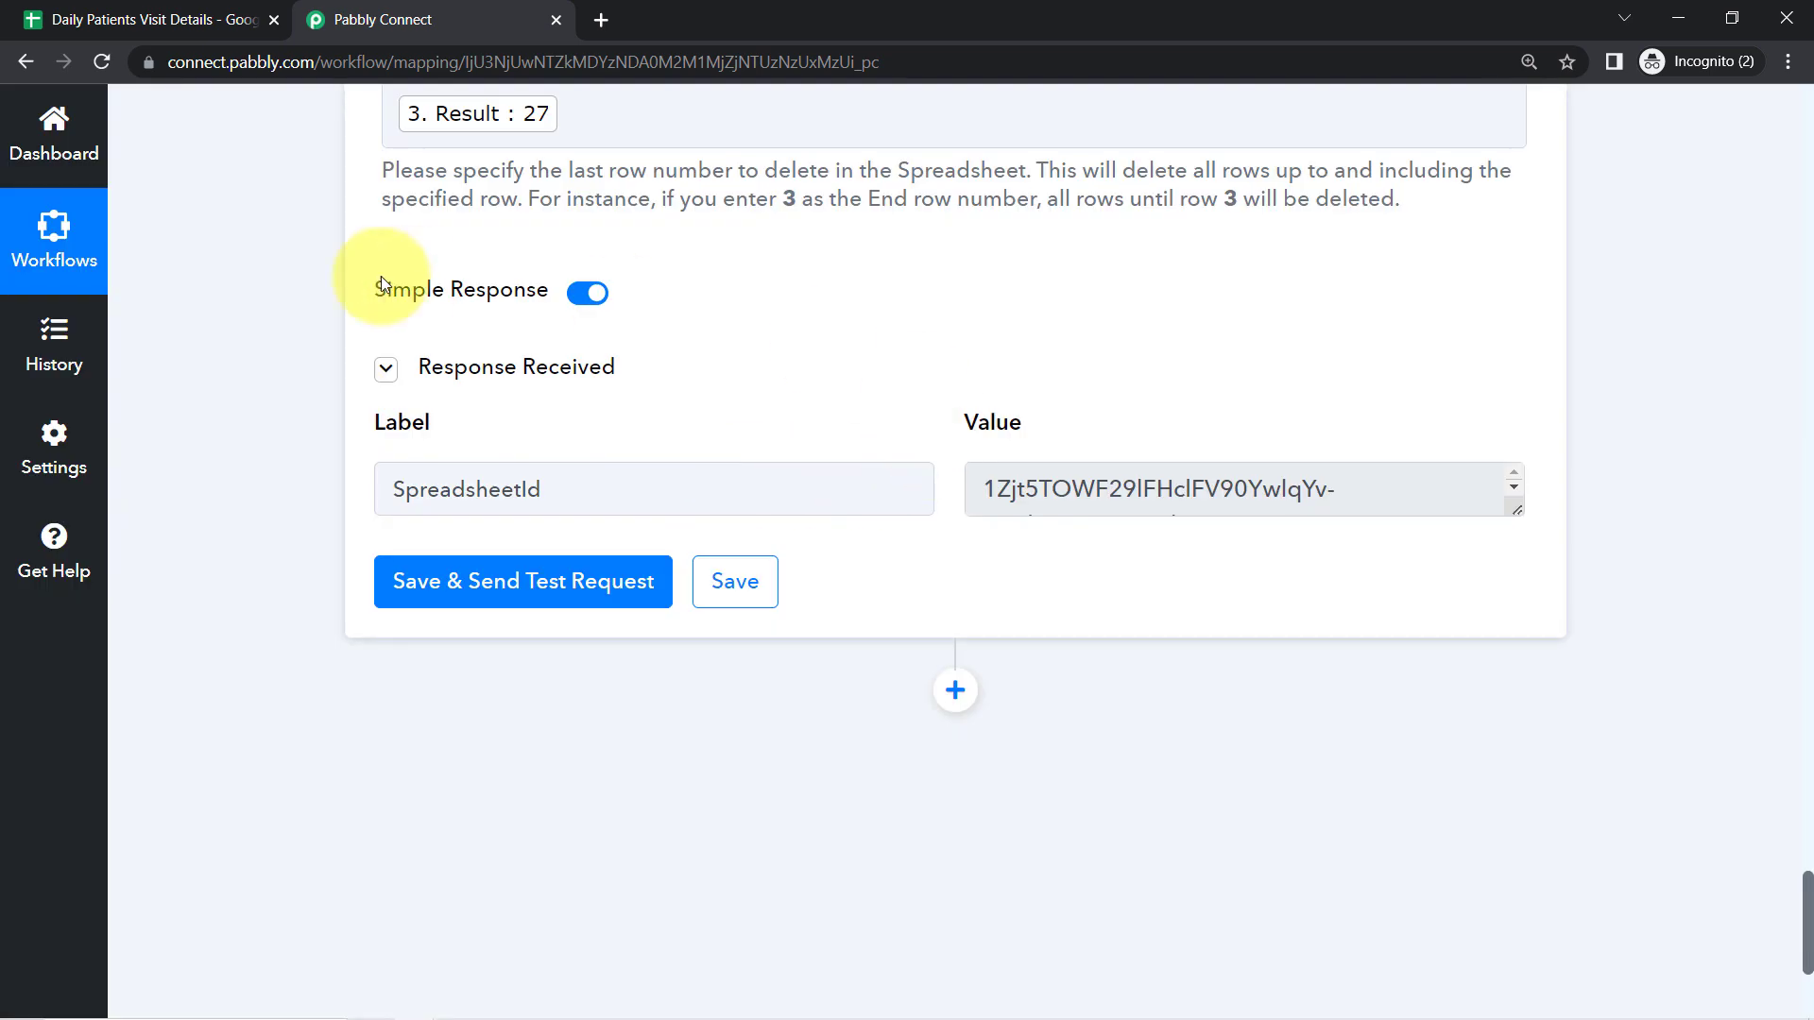
click(170, 12)
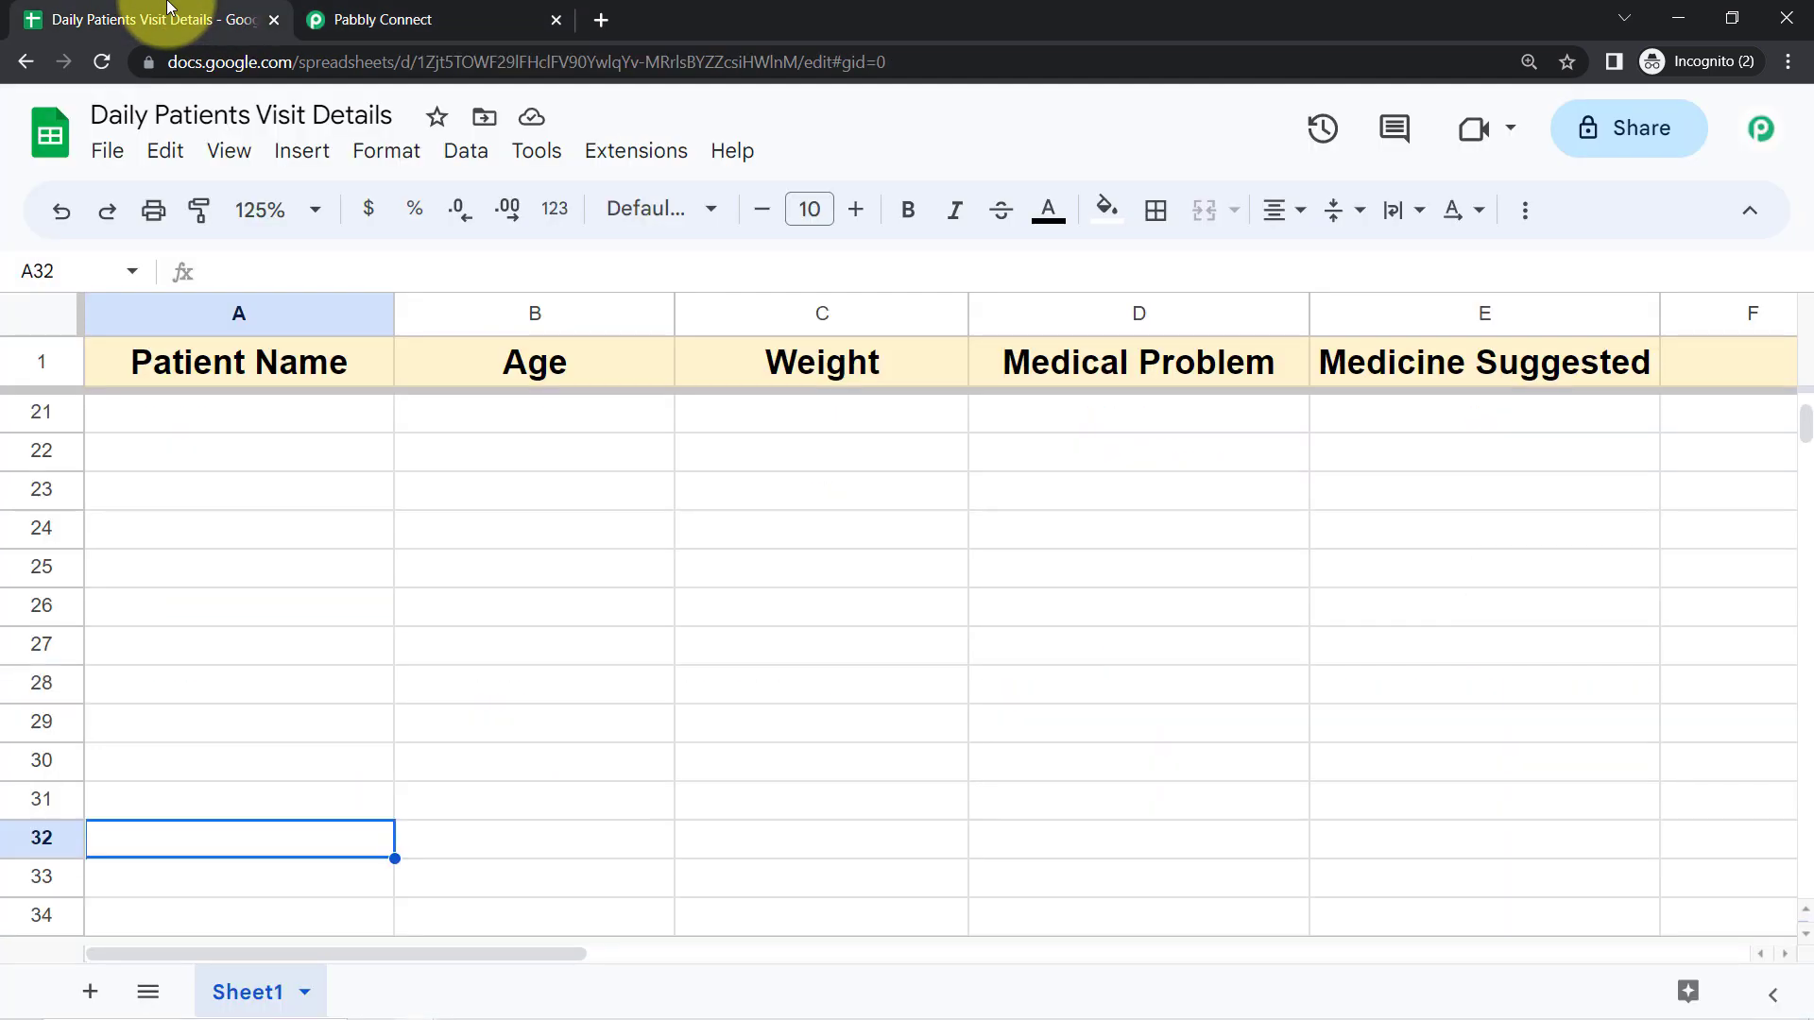
drag(1809, 434, 1809, 385)
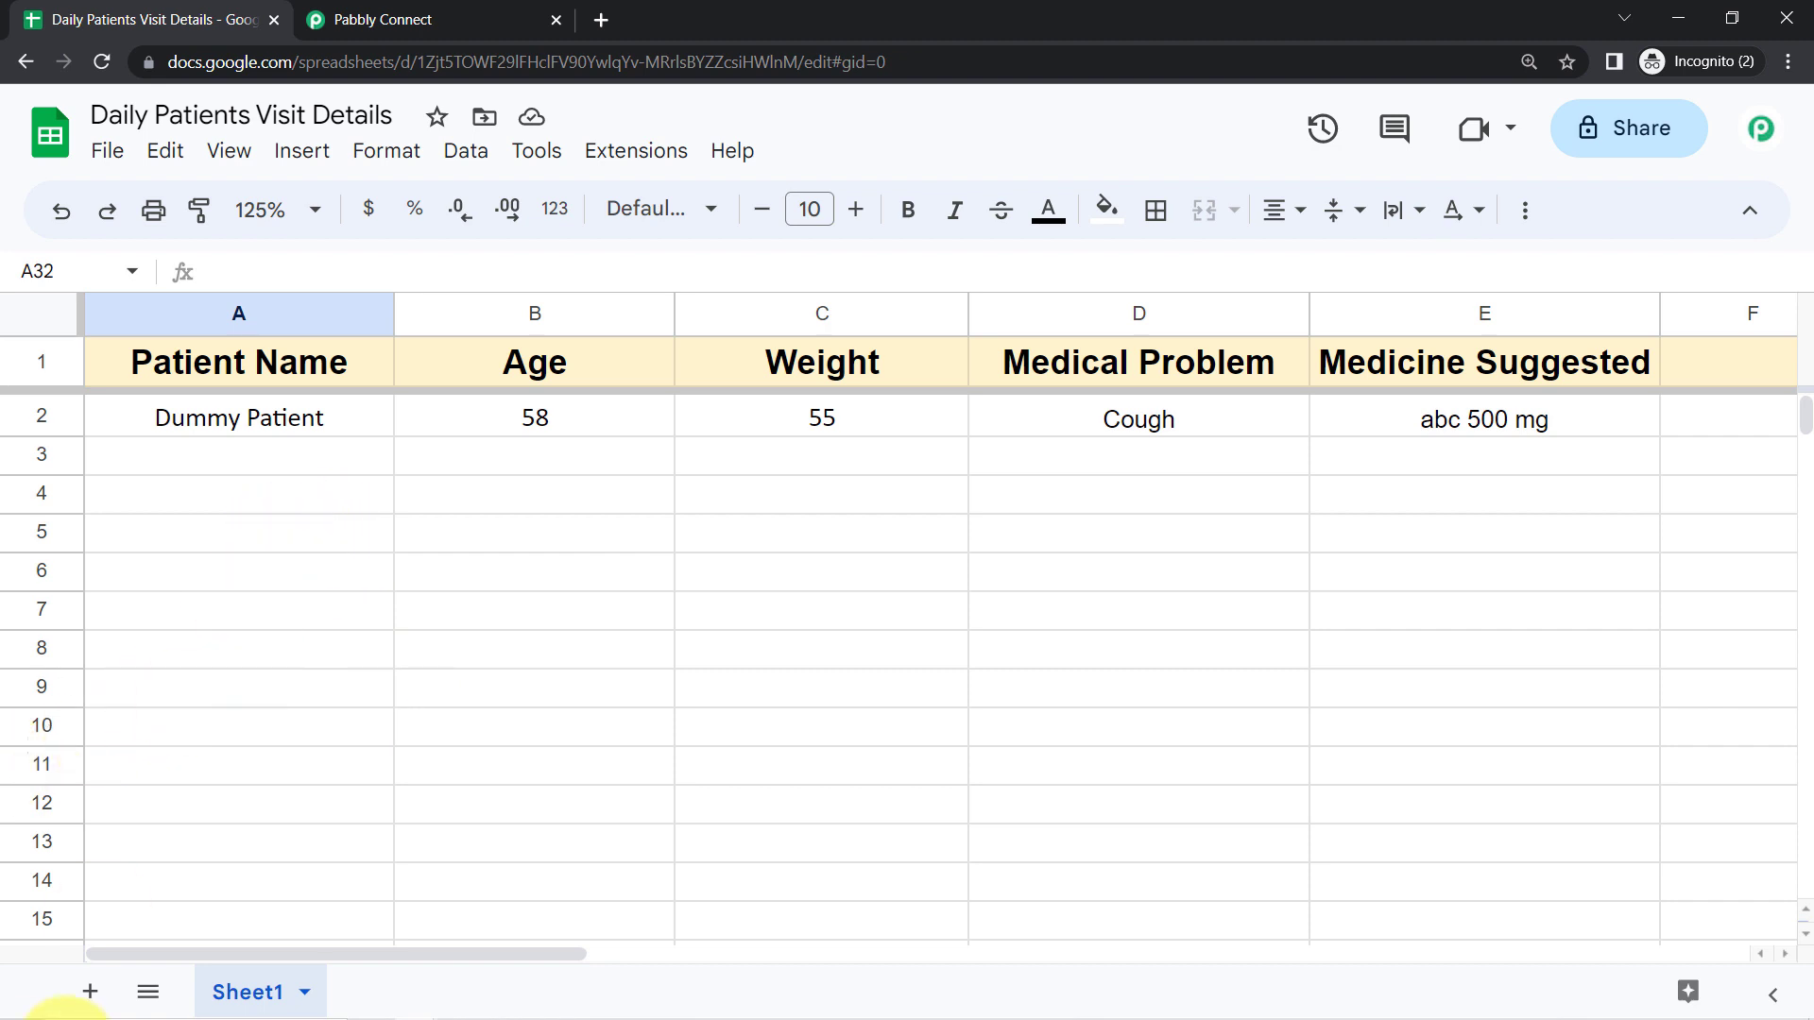
click(34, 415)
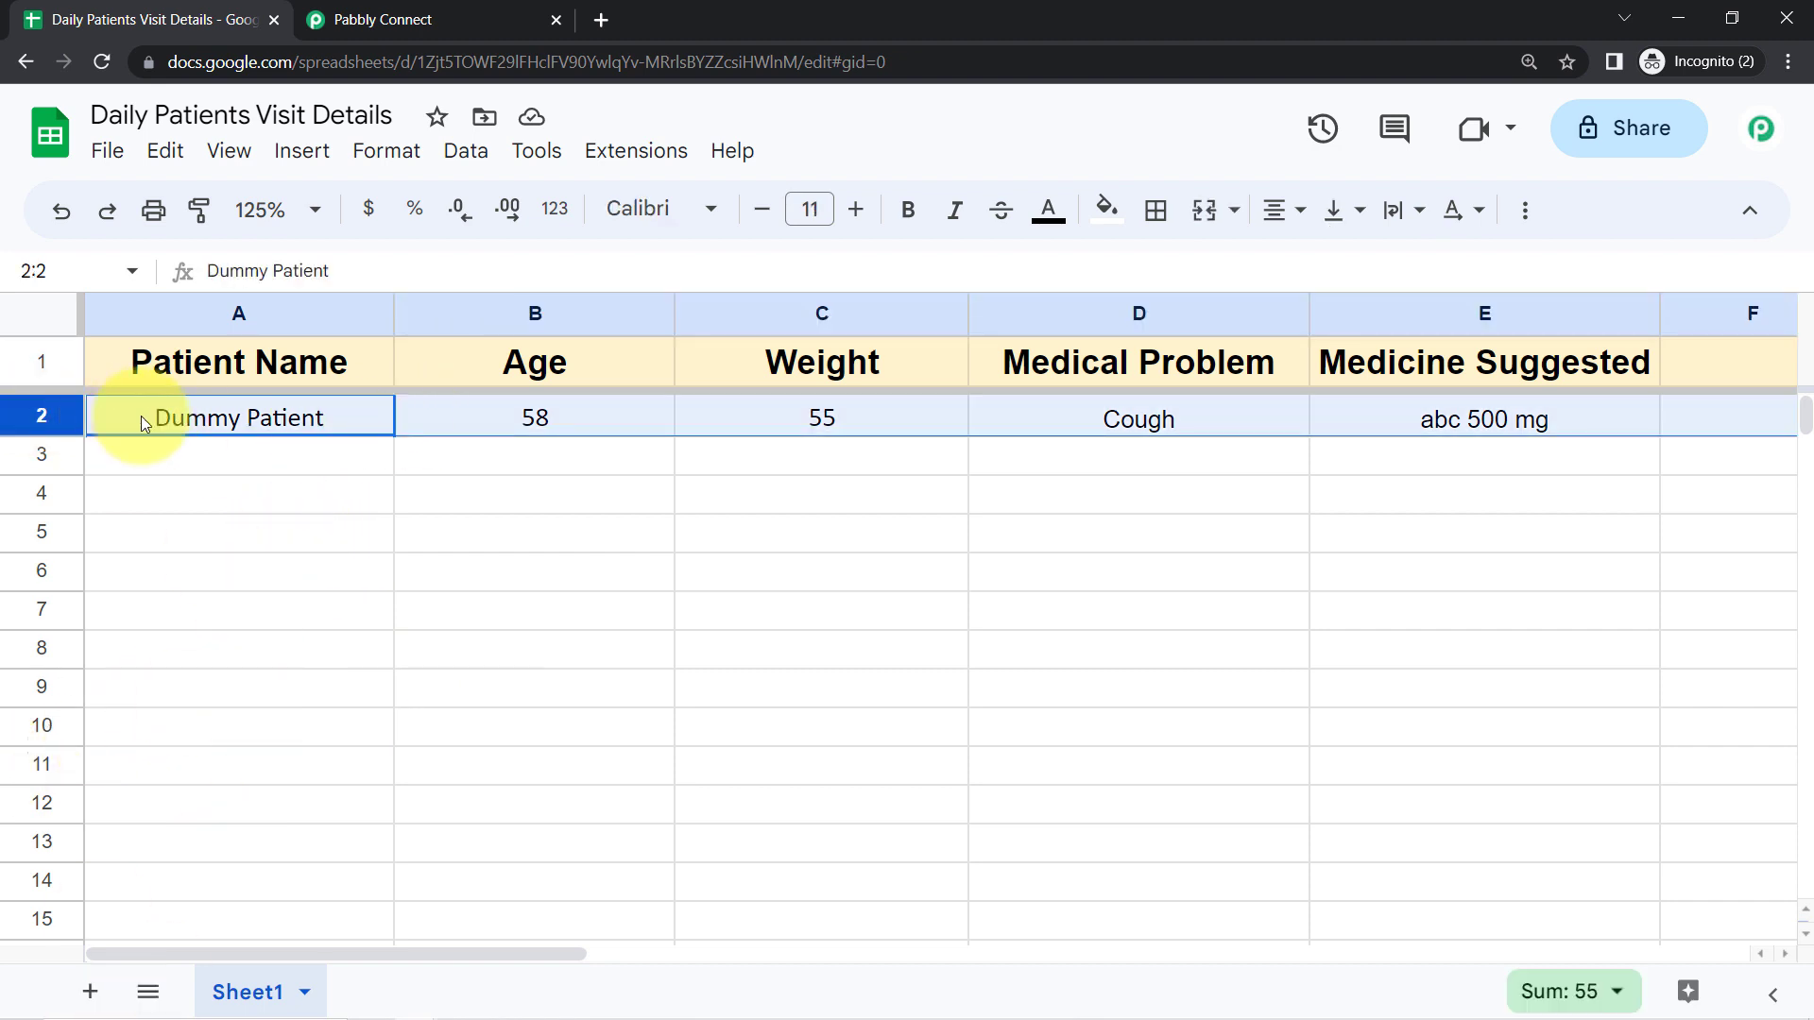
Step: Return to Pabbly Connect, read the Start Row Number note, and set the Start Row Number to 1
click(378, 19)
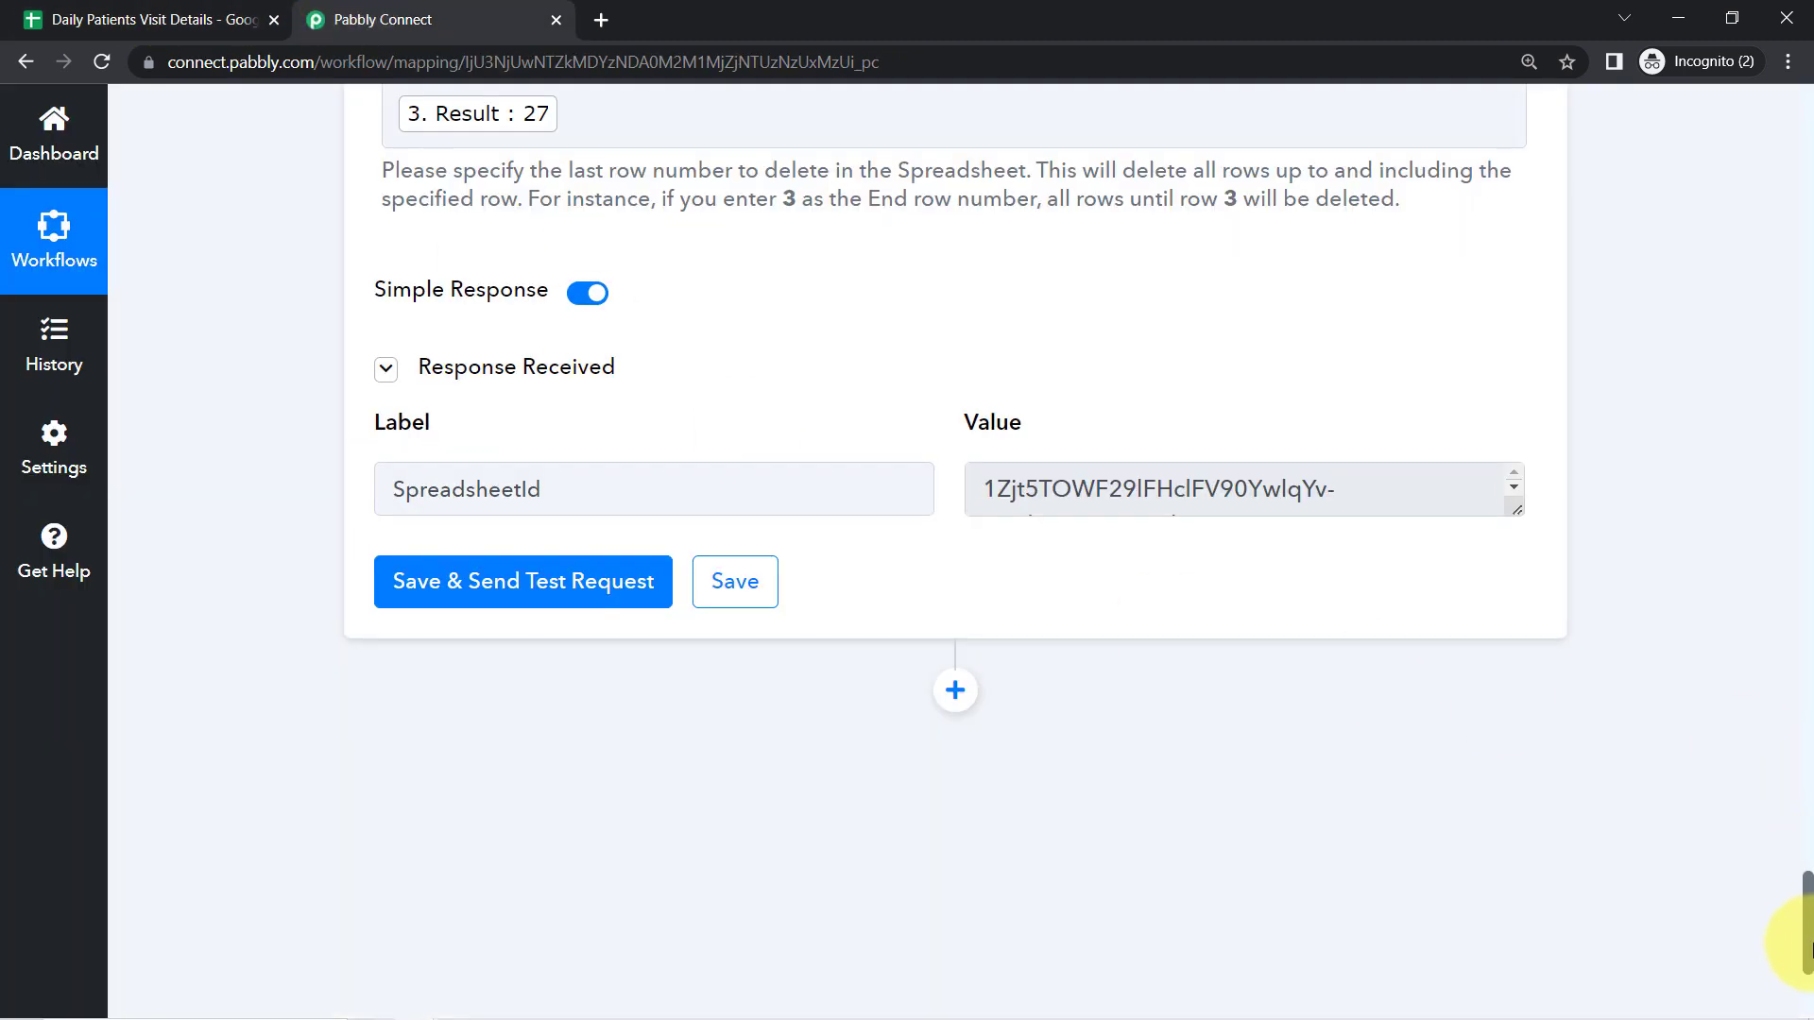
drag(1809, 911, 1809, 864)
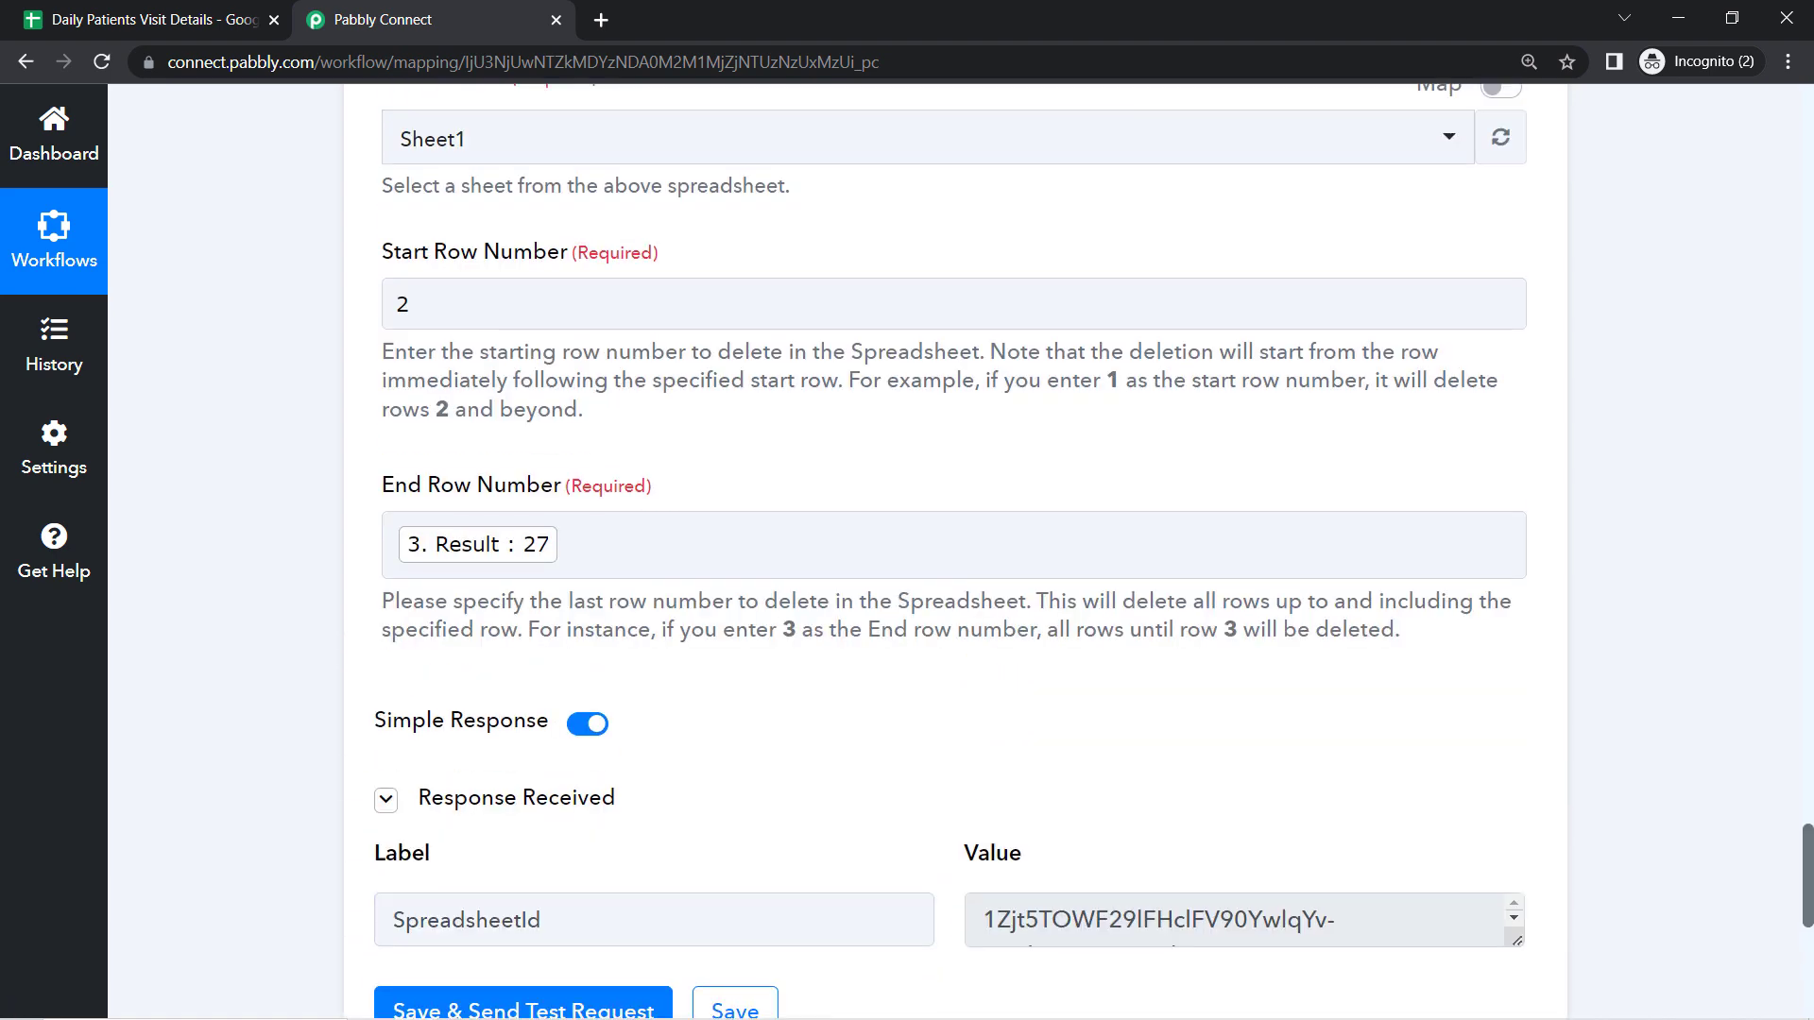
drag(480, 354, 812, 381)
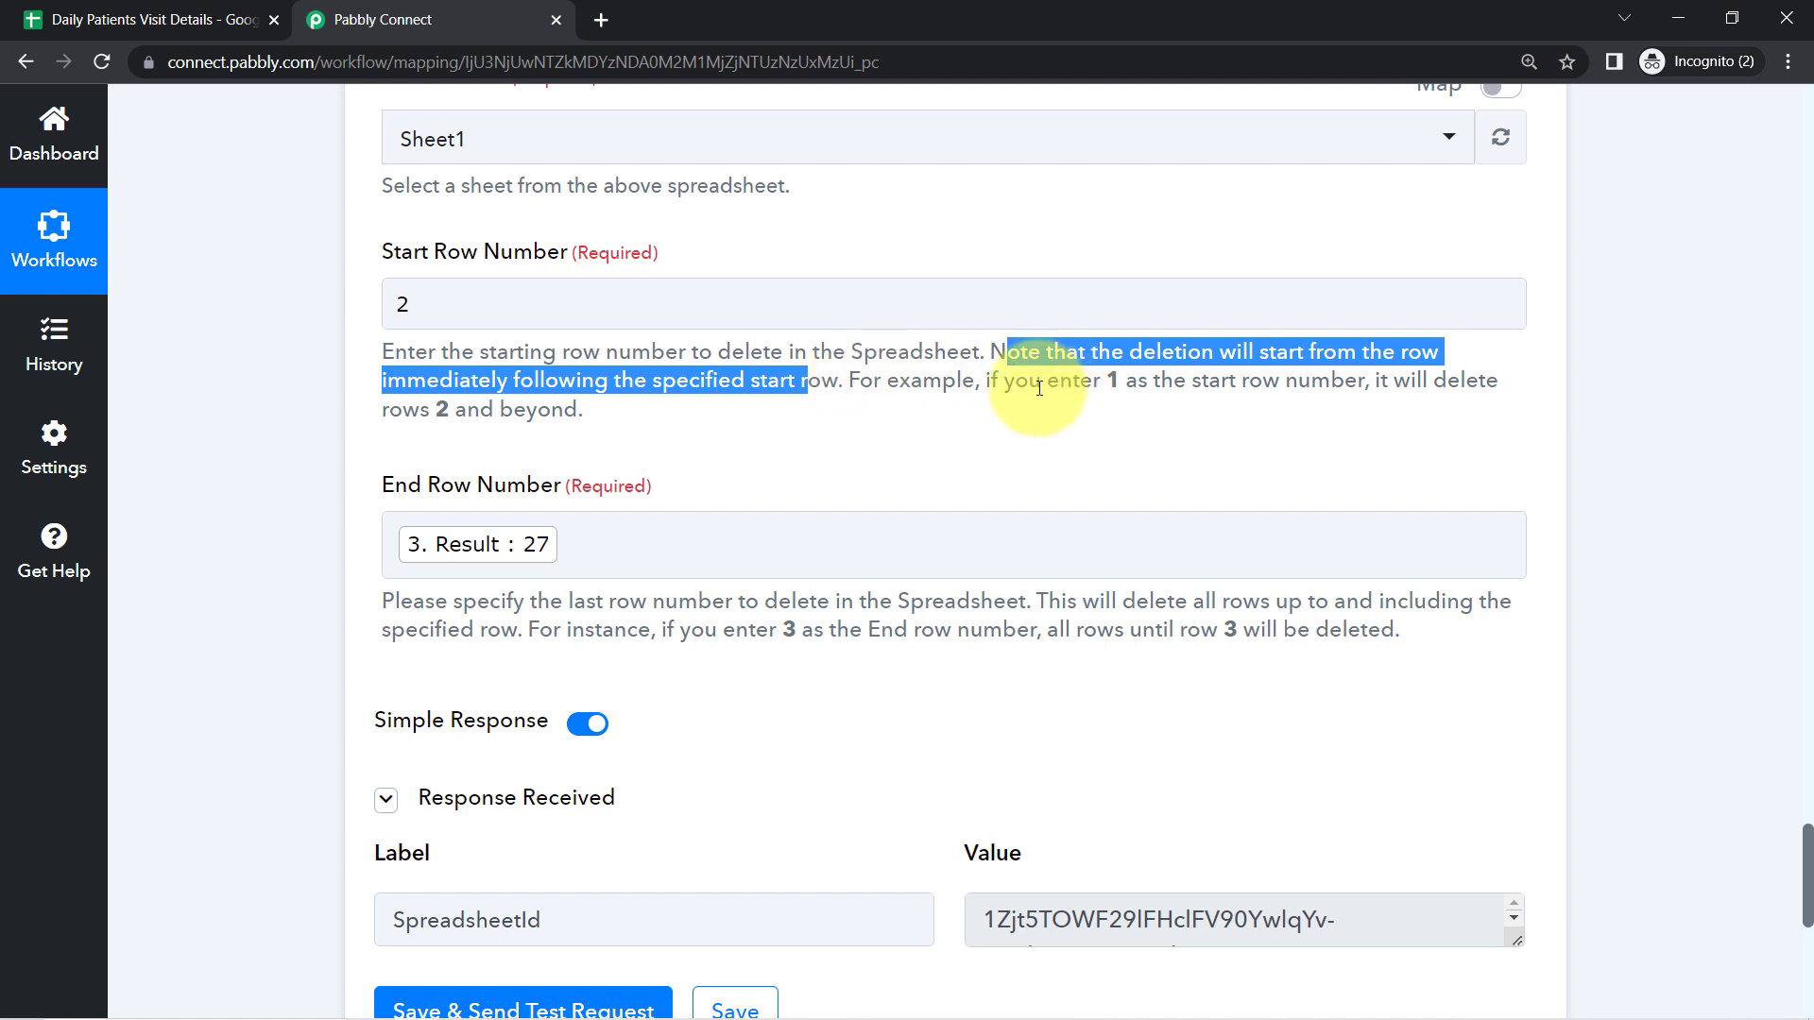
drag(1029, 382, 480, 427)
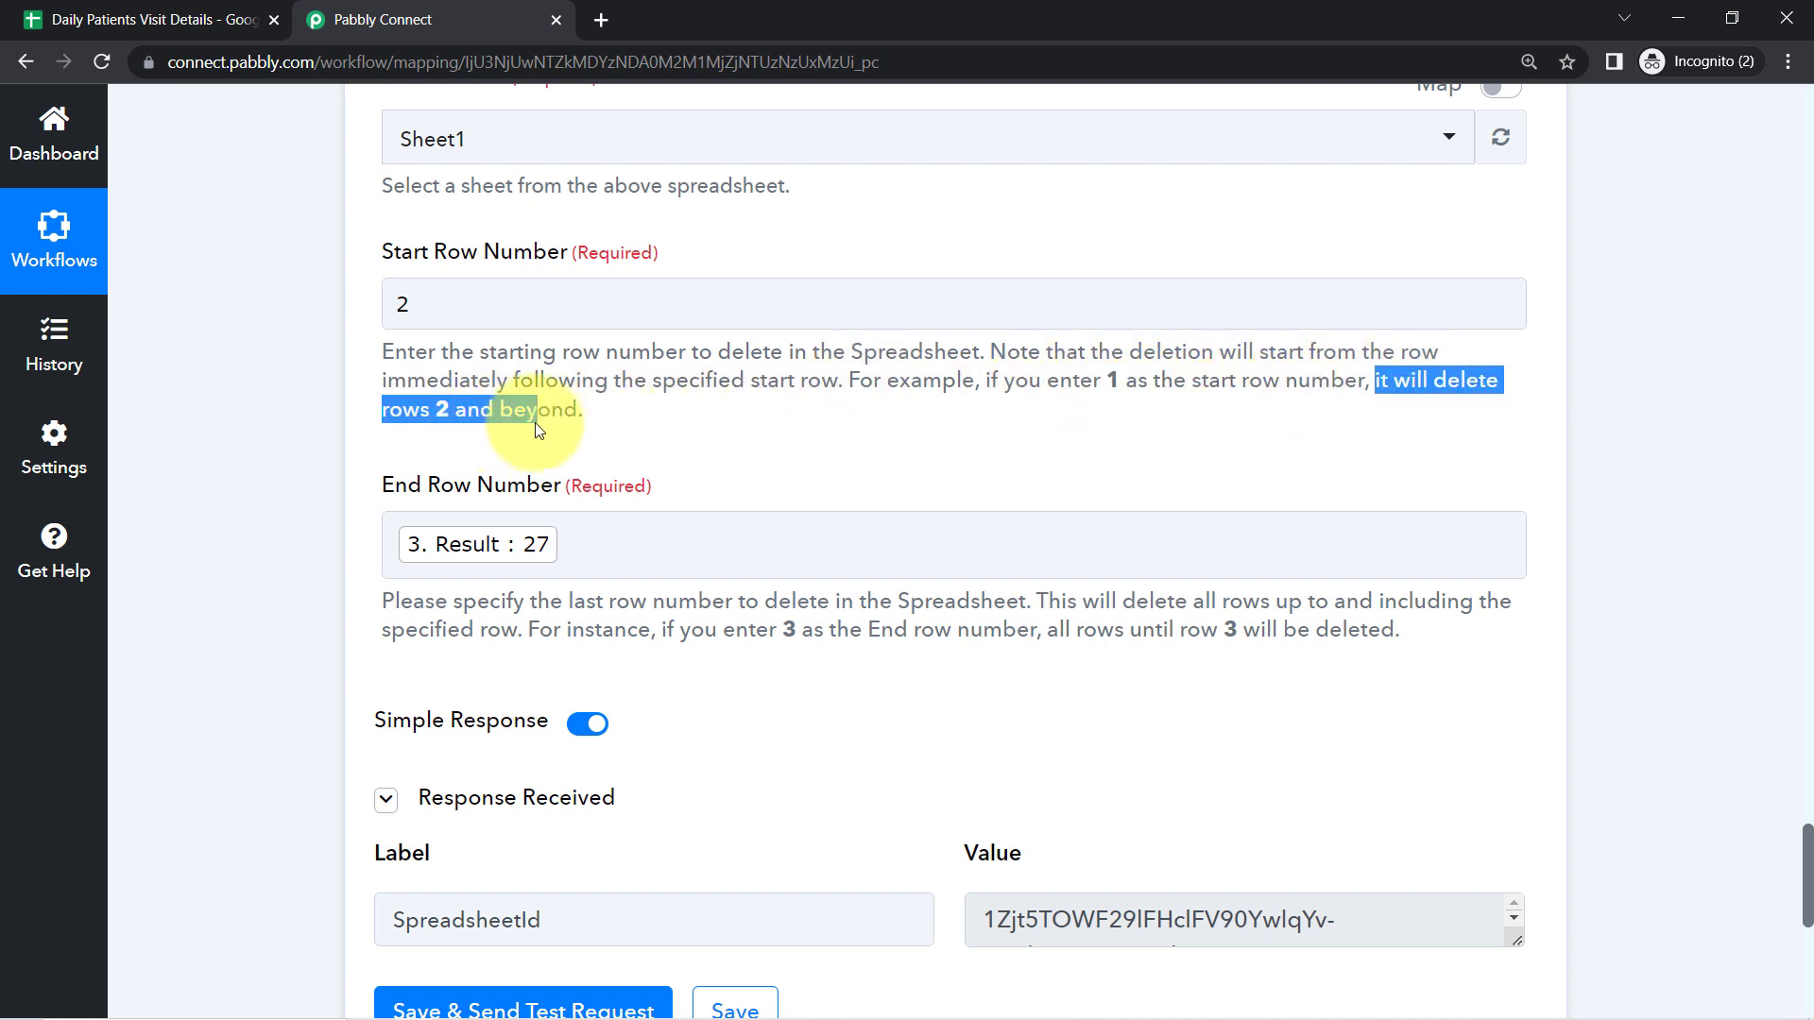
click(281, 342)
click(427, 314)
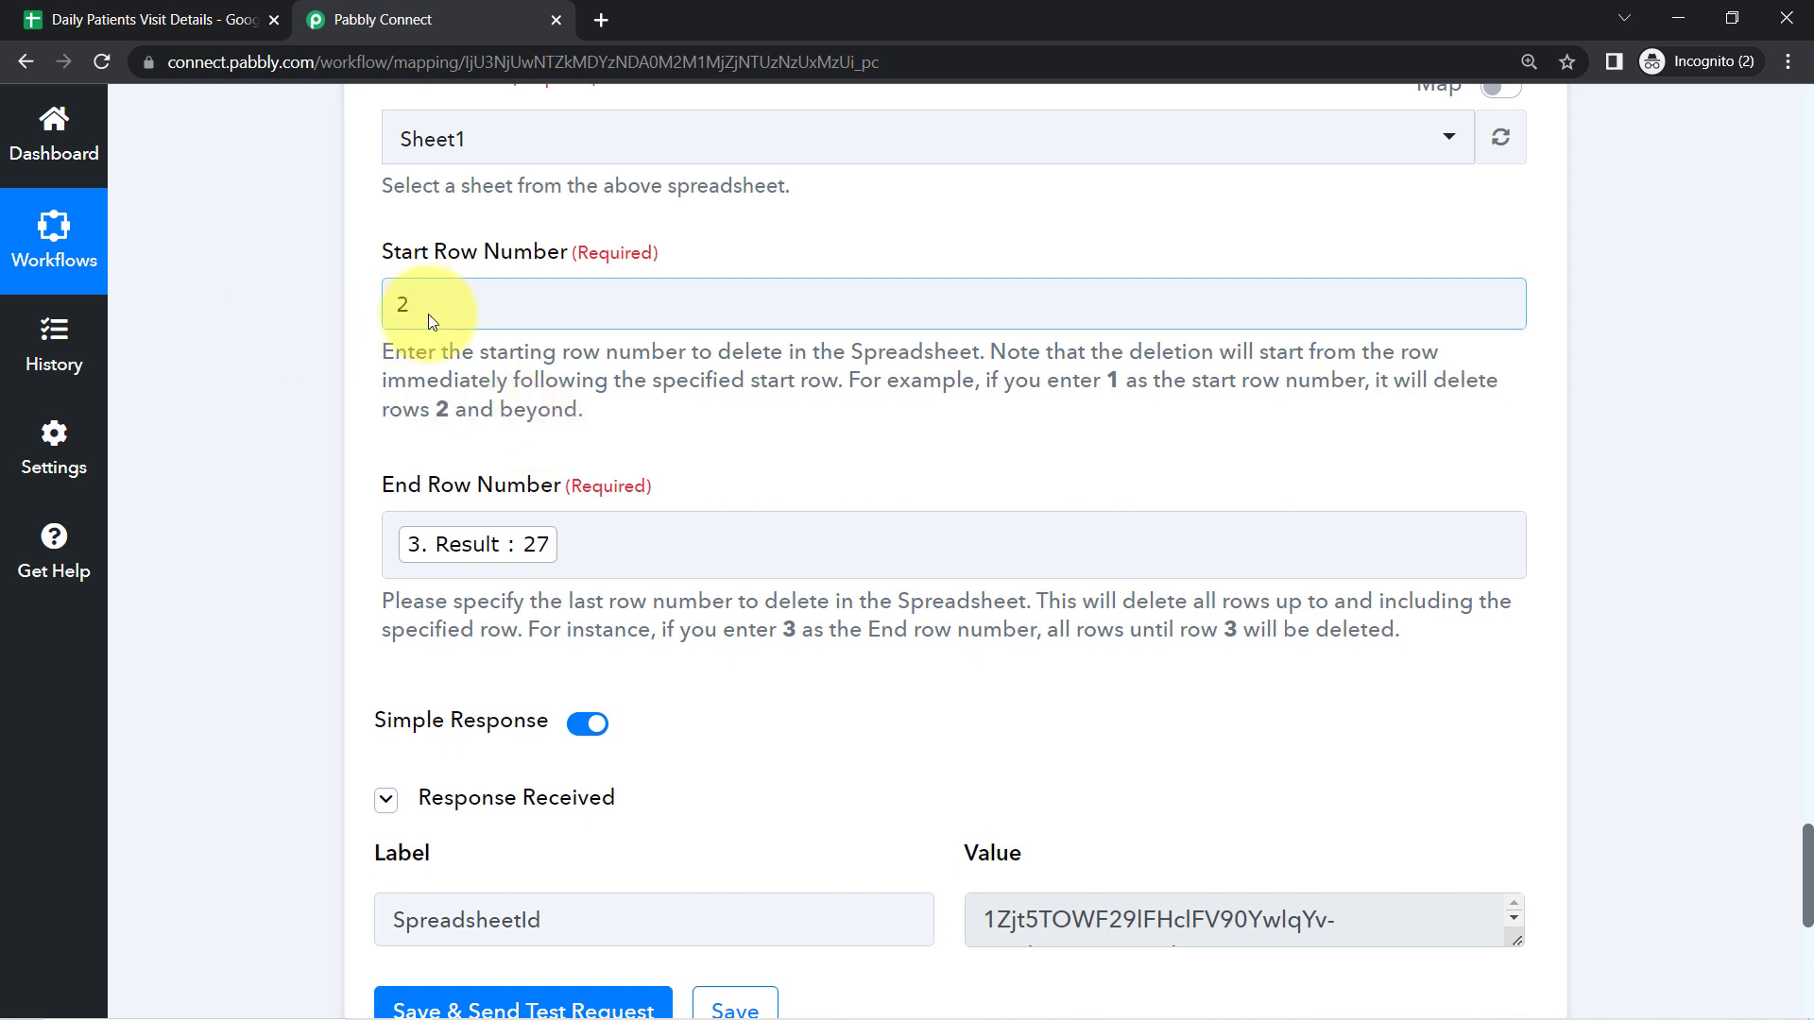
drag(428, 314, 376, 306)
text(1)
click(253, 660)
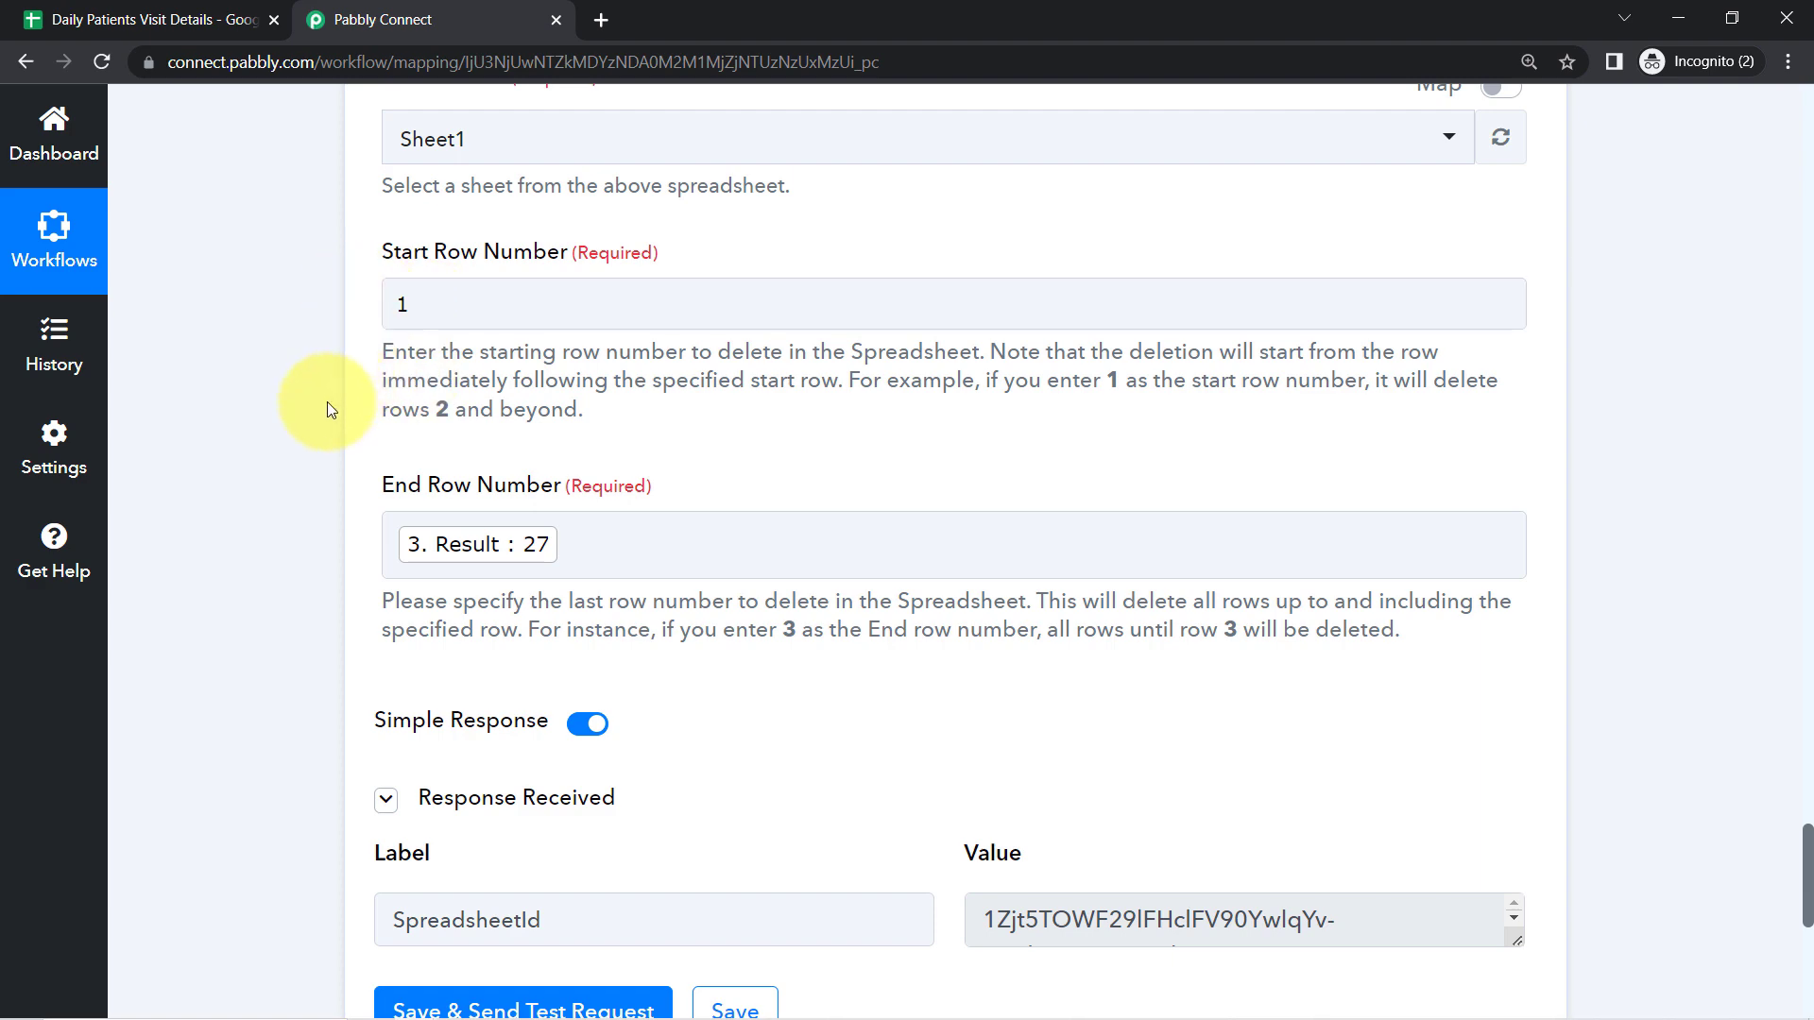
Step: Save the Delete Row(s) step with another test request and check the patient rows in Google Sheets
scroll(284, 529, down, 3)
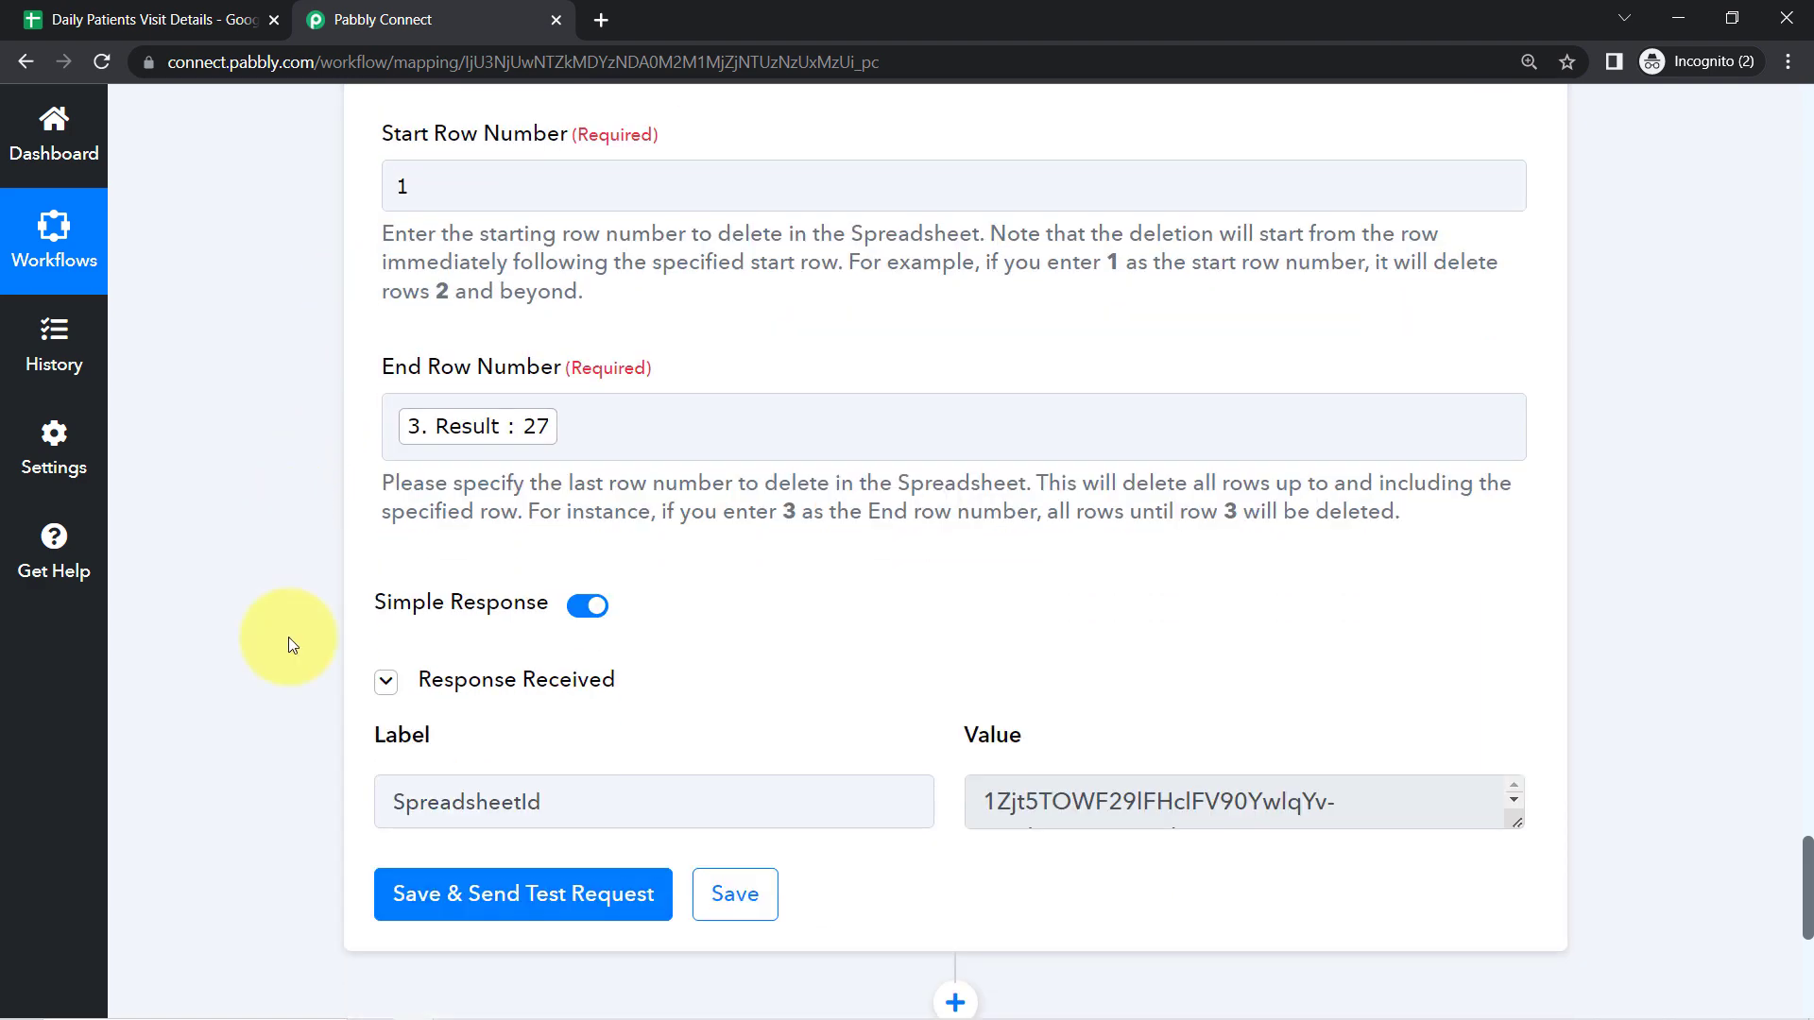
click(471, 777)
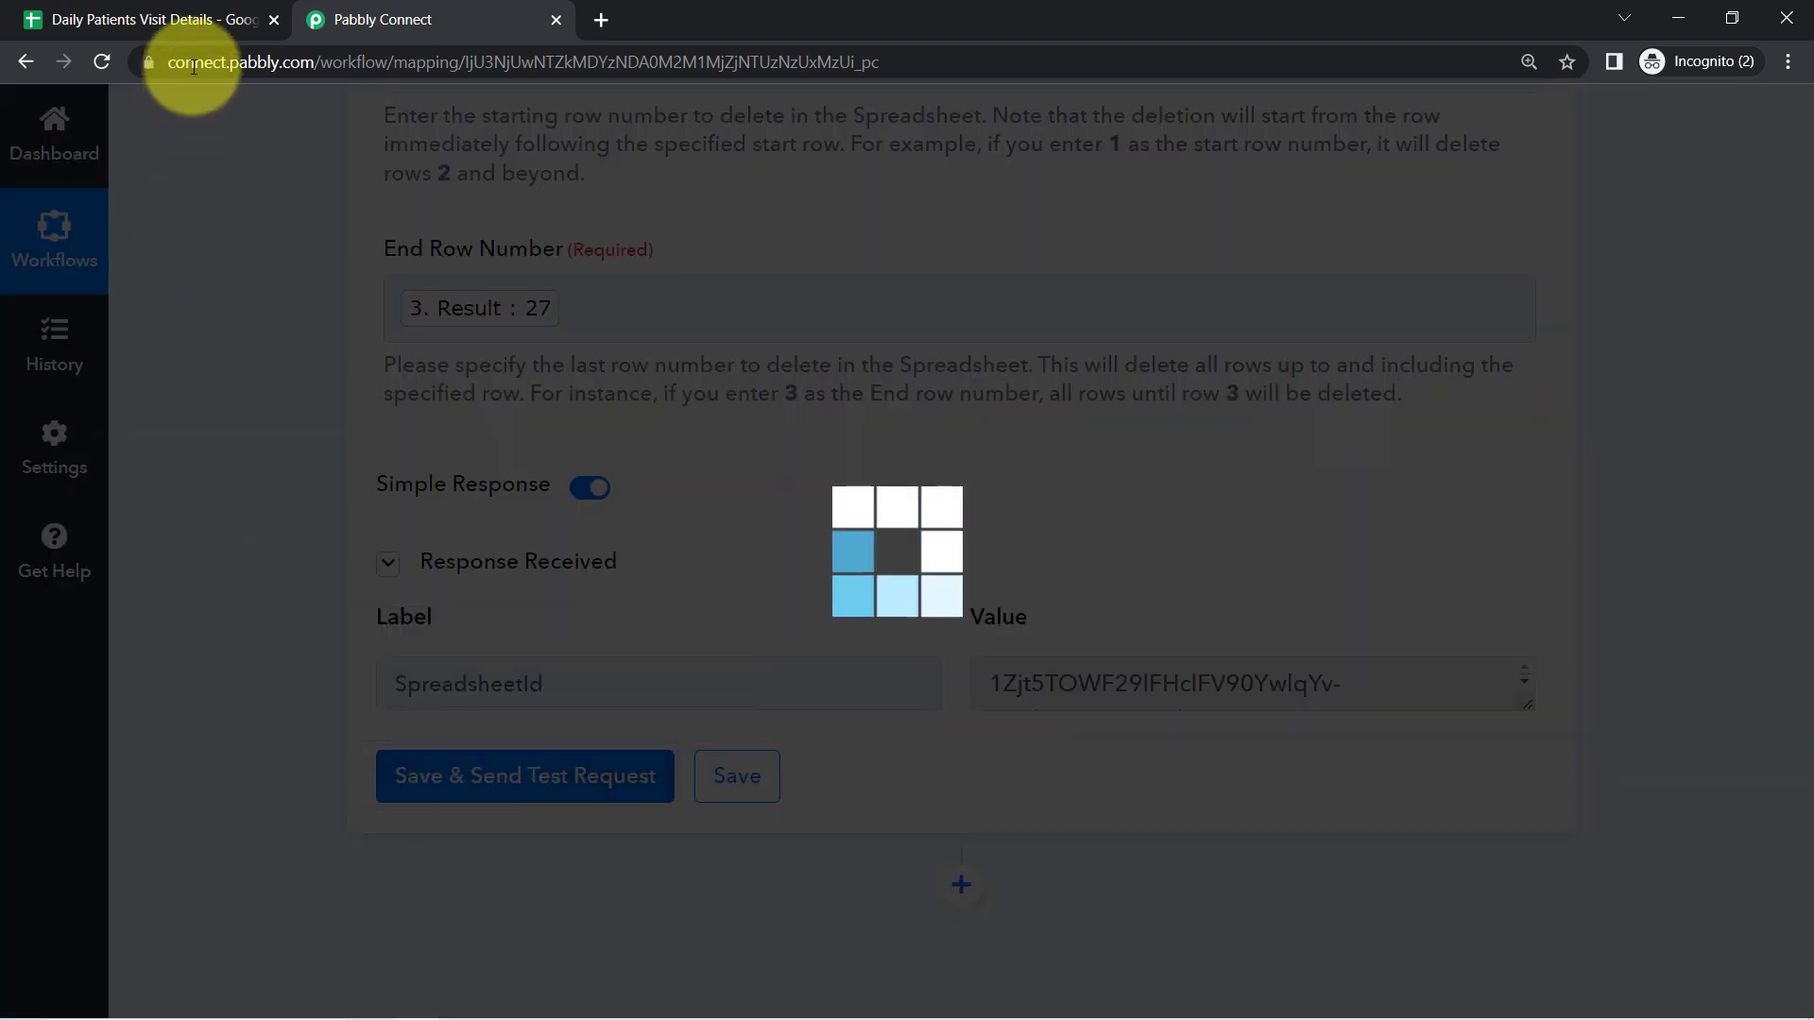
click(156, 20)
key(ctrl+alt+minus)
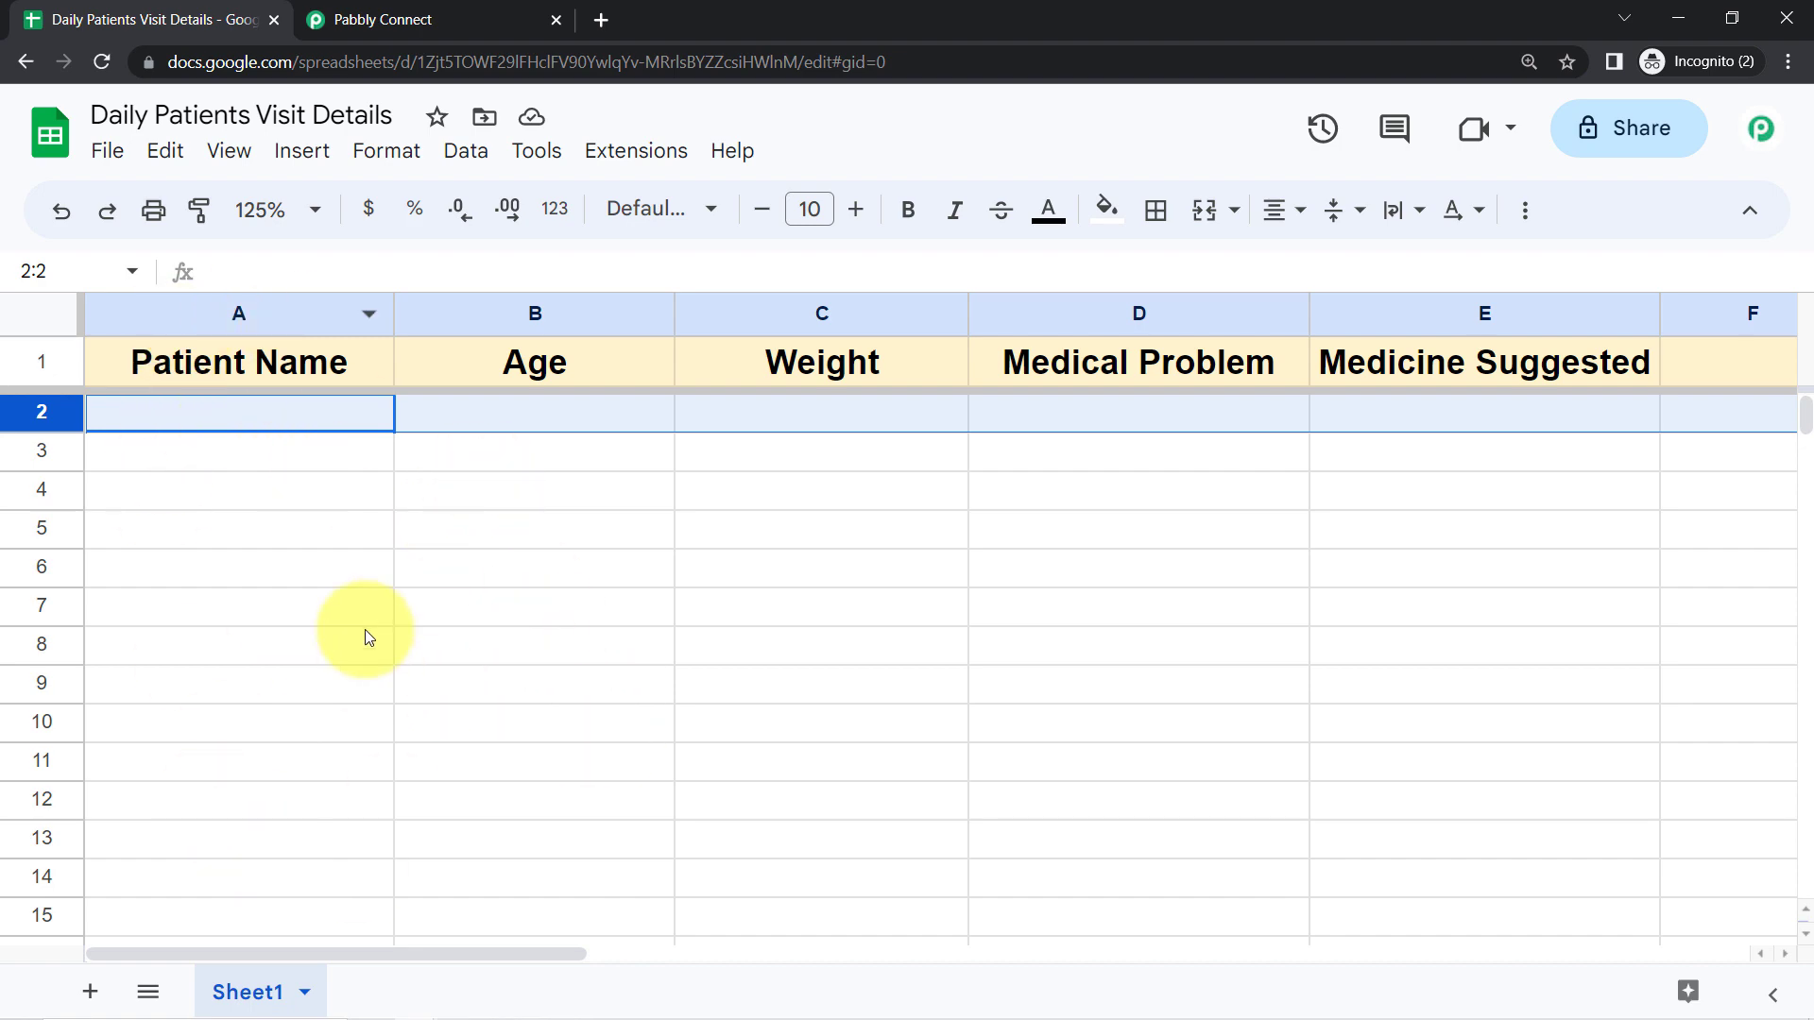
Step: Review the start of the workflow in Pabbly Connect, collapsing the Schedule and Google Sheets Add New Row steps
click(371, 19)
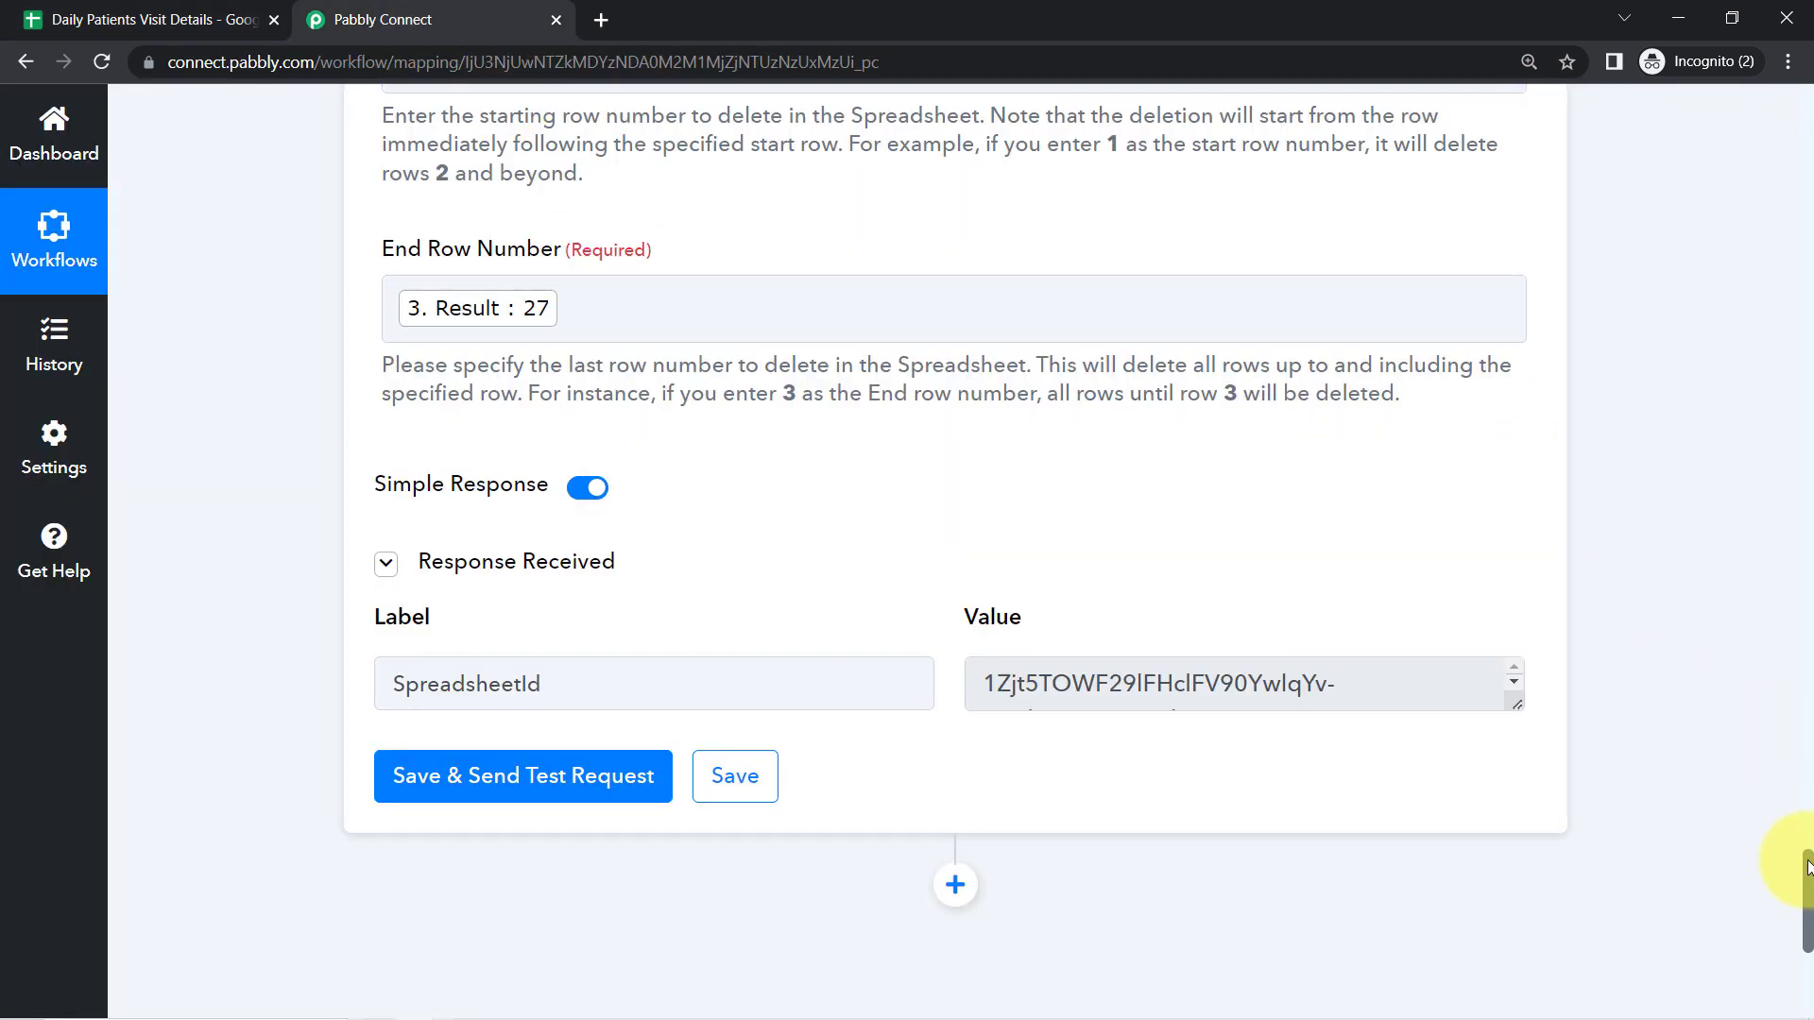
drag(1807, 867, 1785, 95)
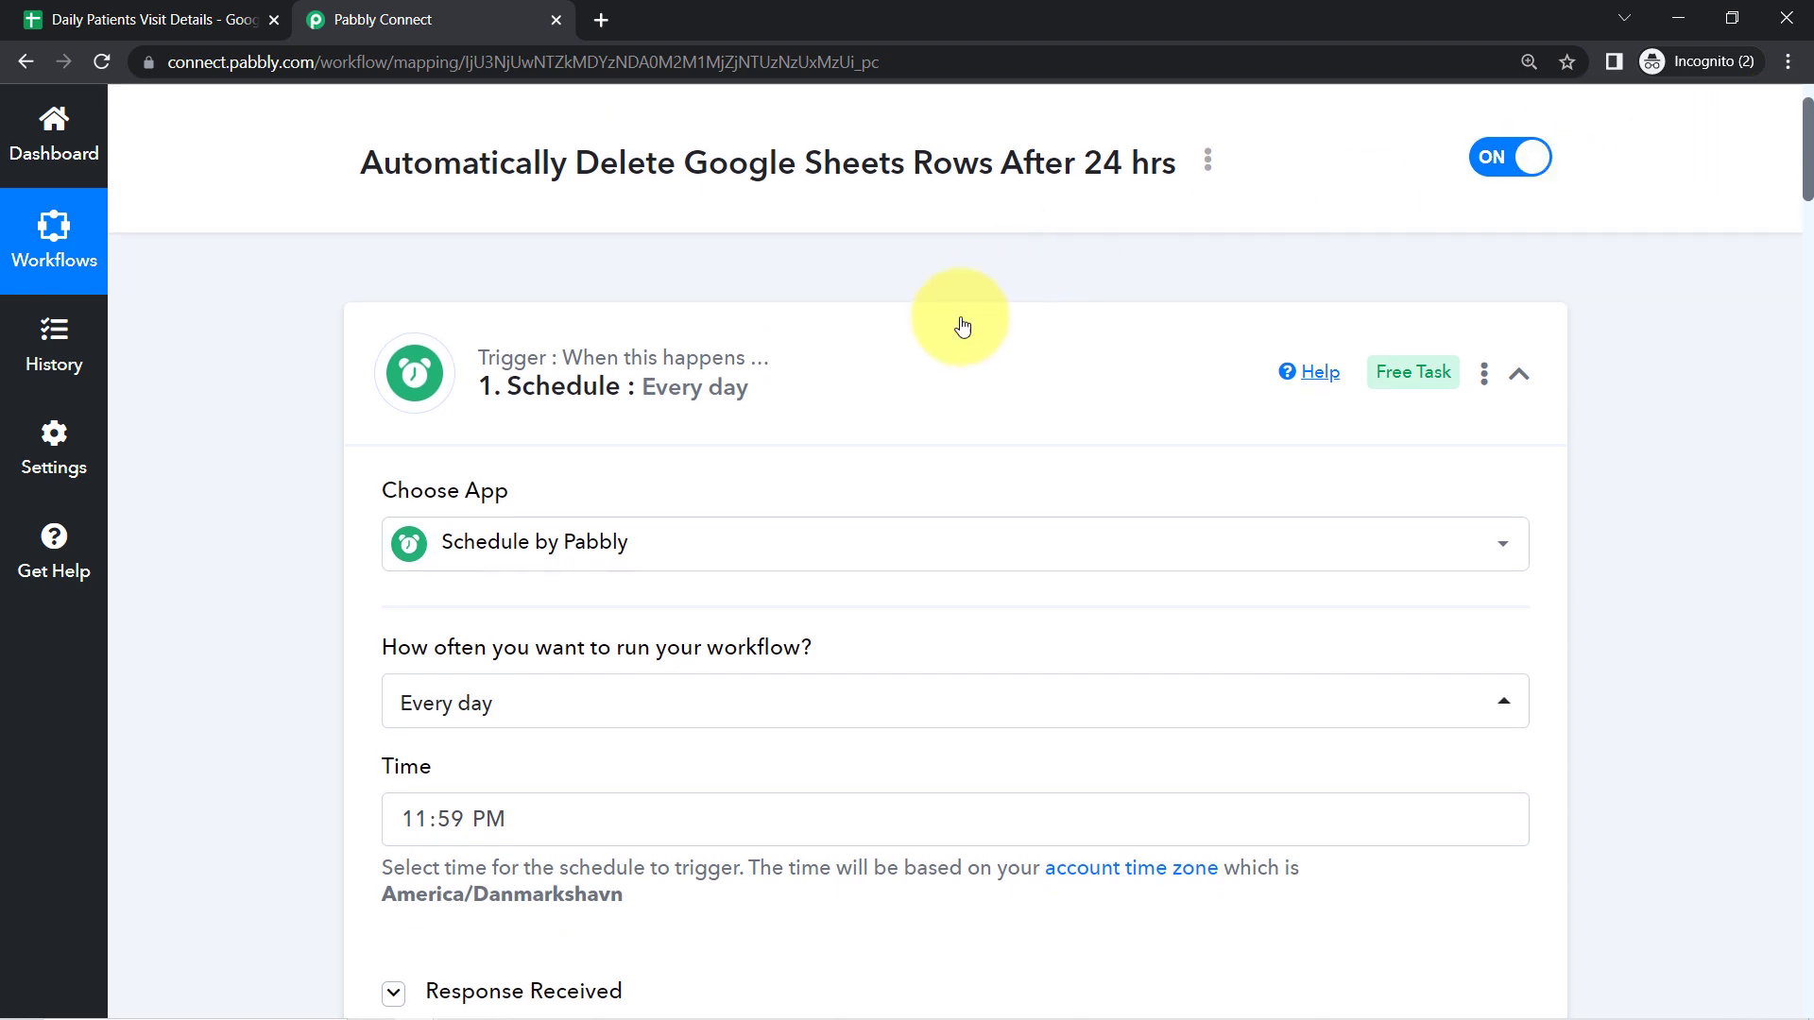
click(785, 382)
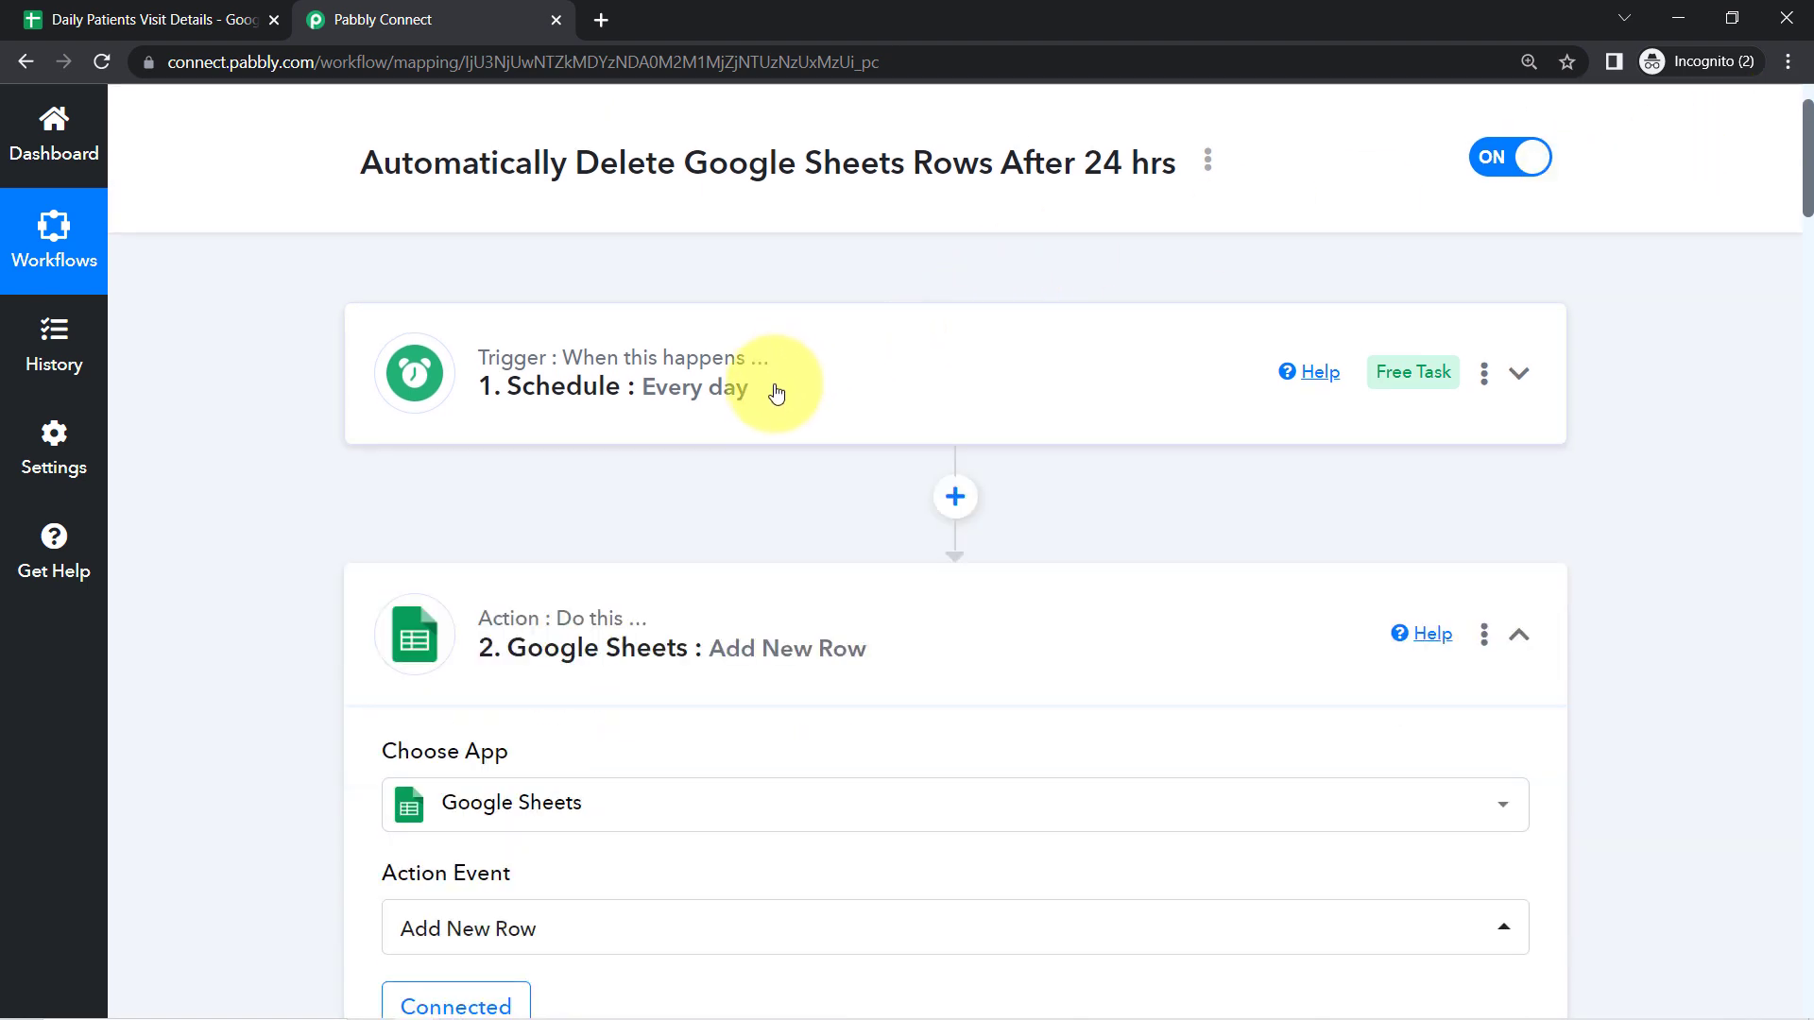
mouse_move(655, 395)
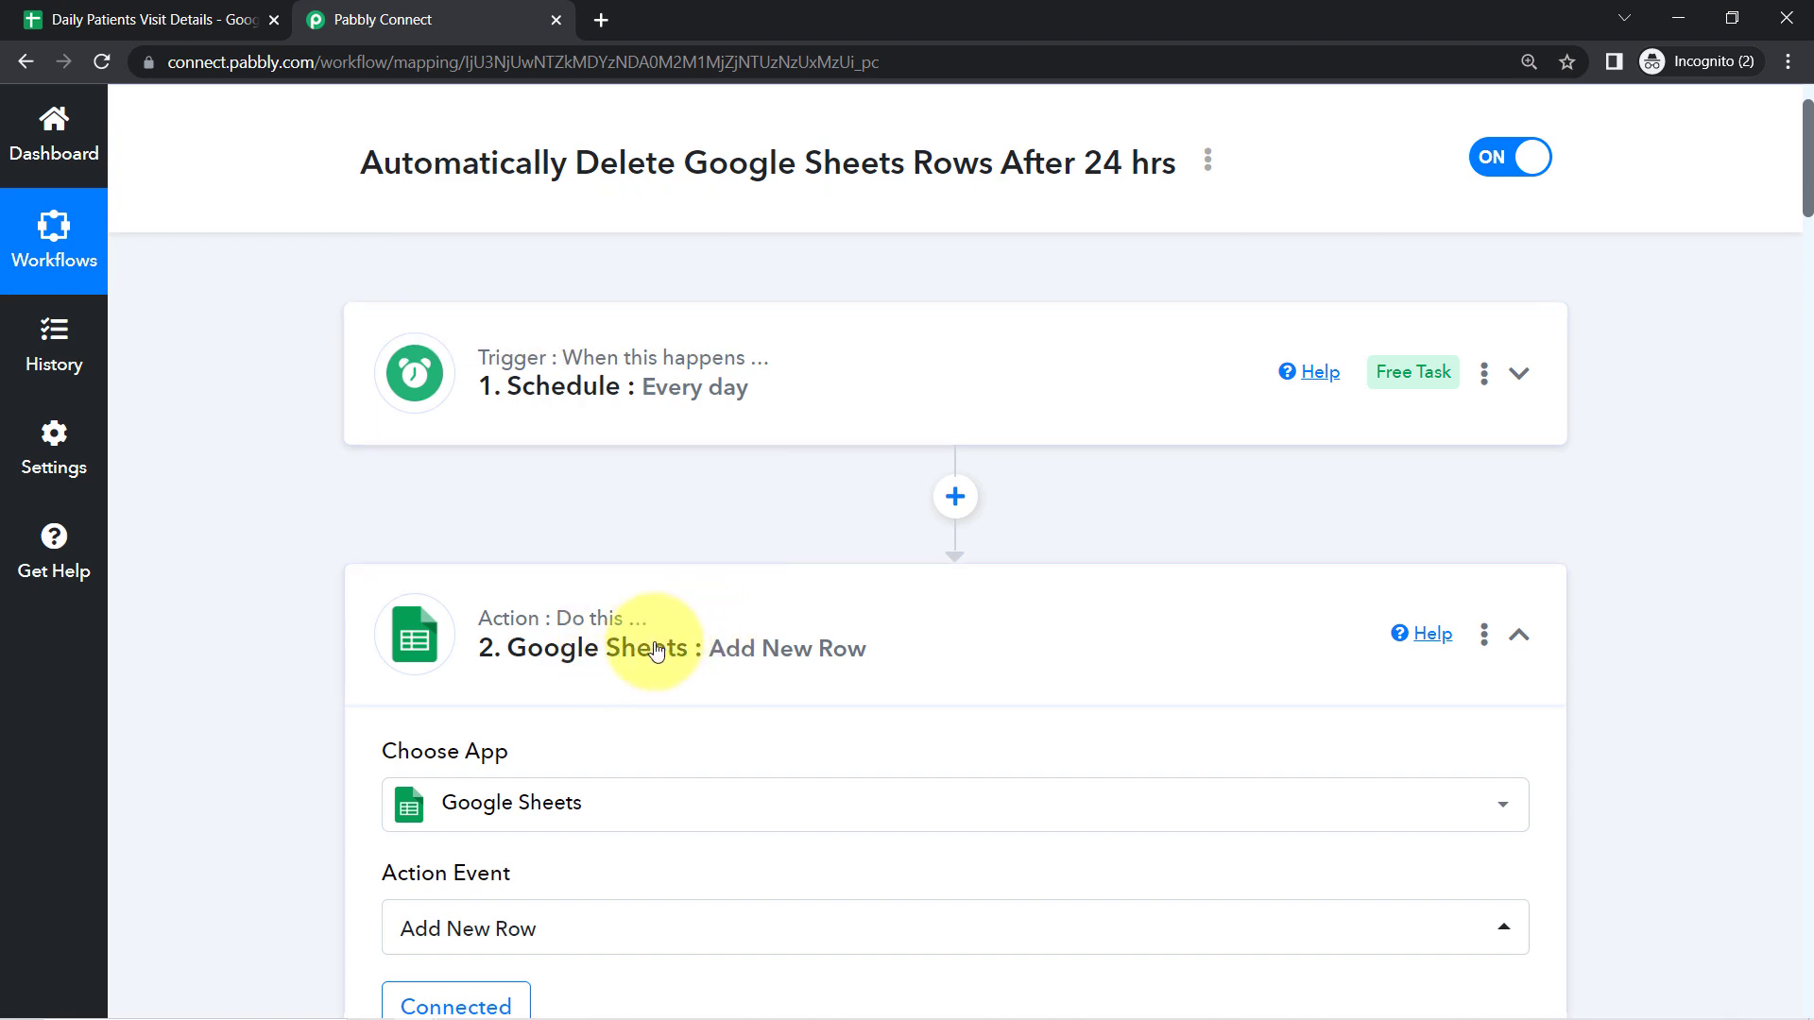
click(139, 19)
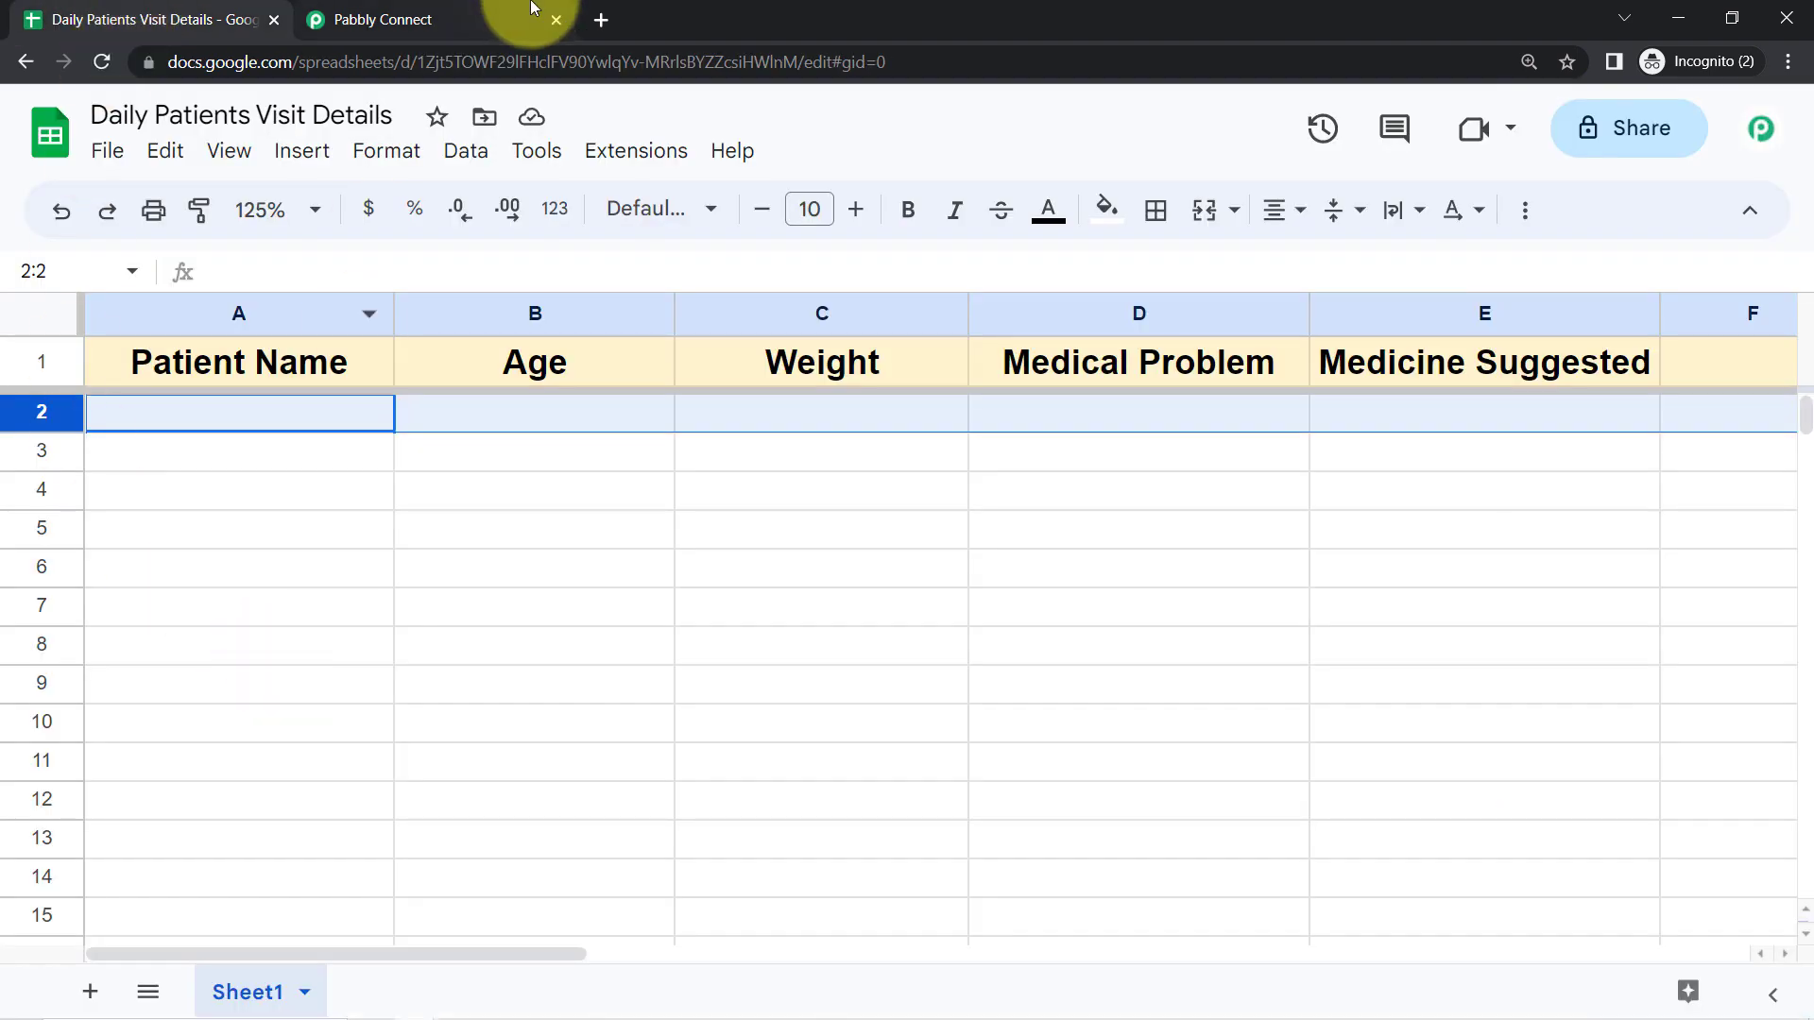
click(506, 19)
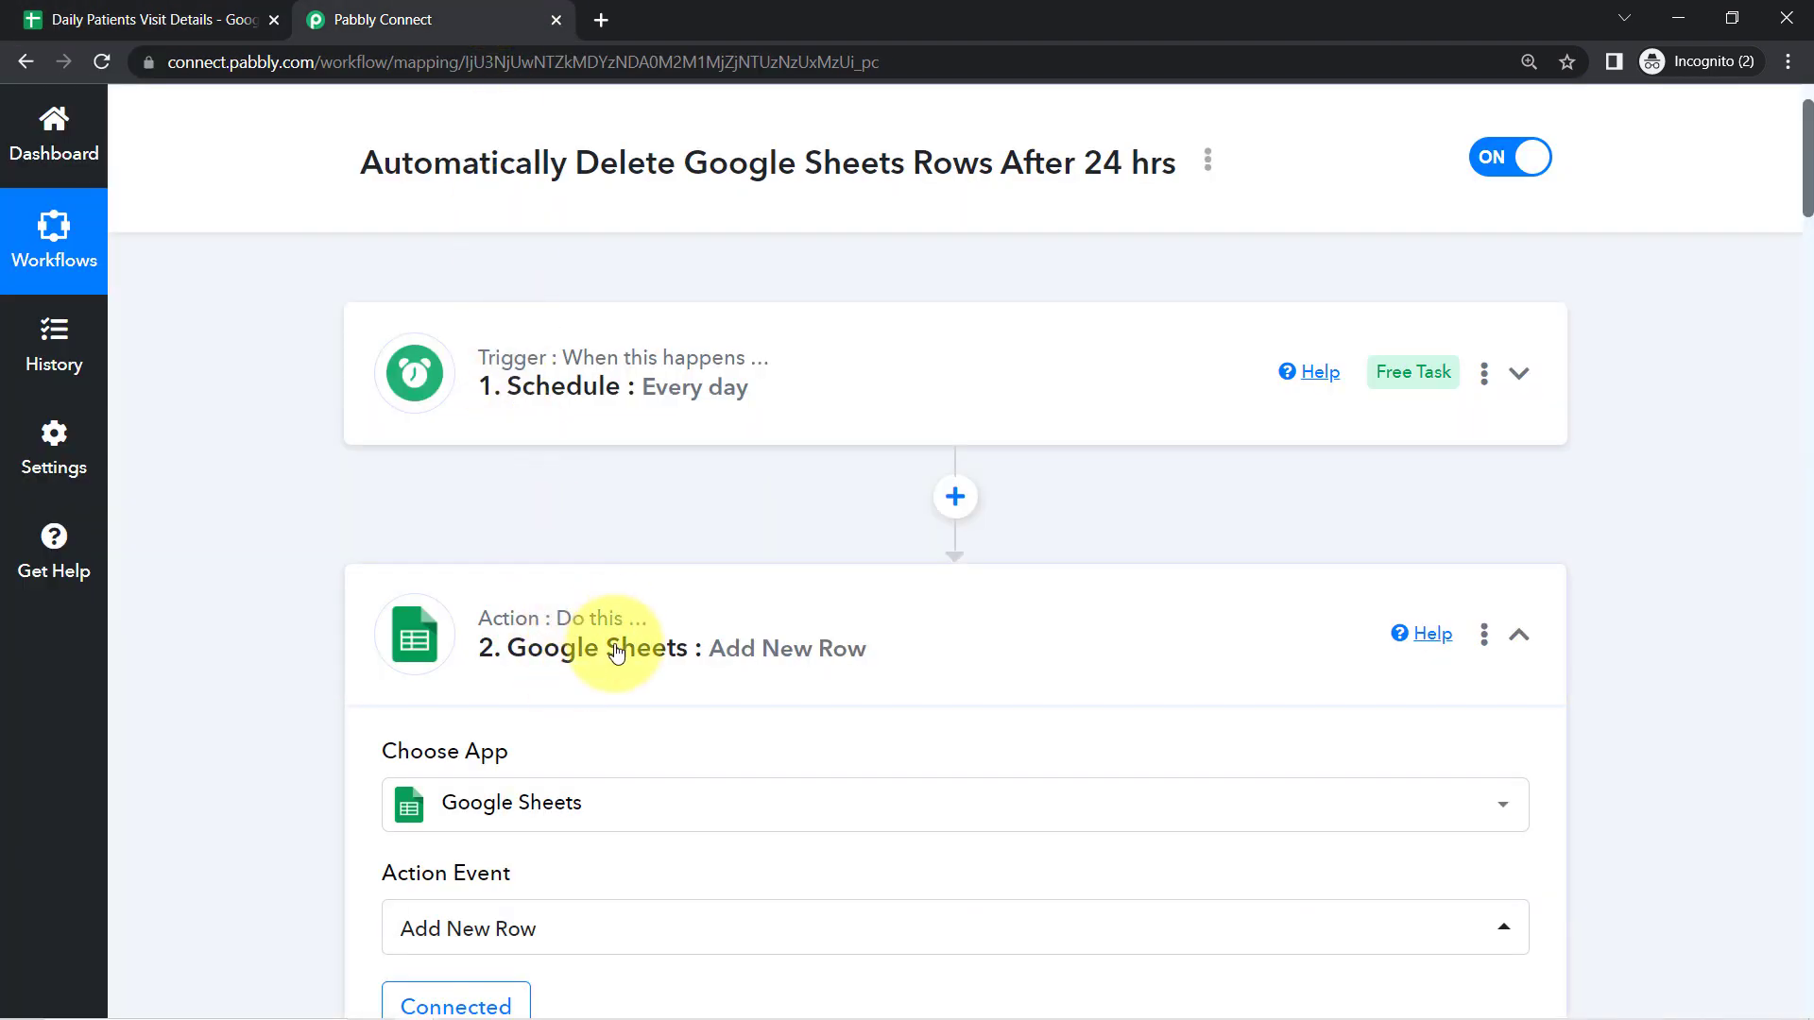
click(568, 666)
scroll(639, 639, down, 1)
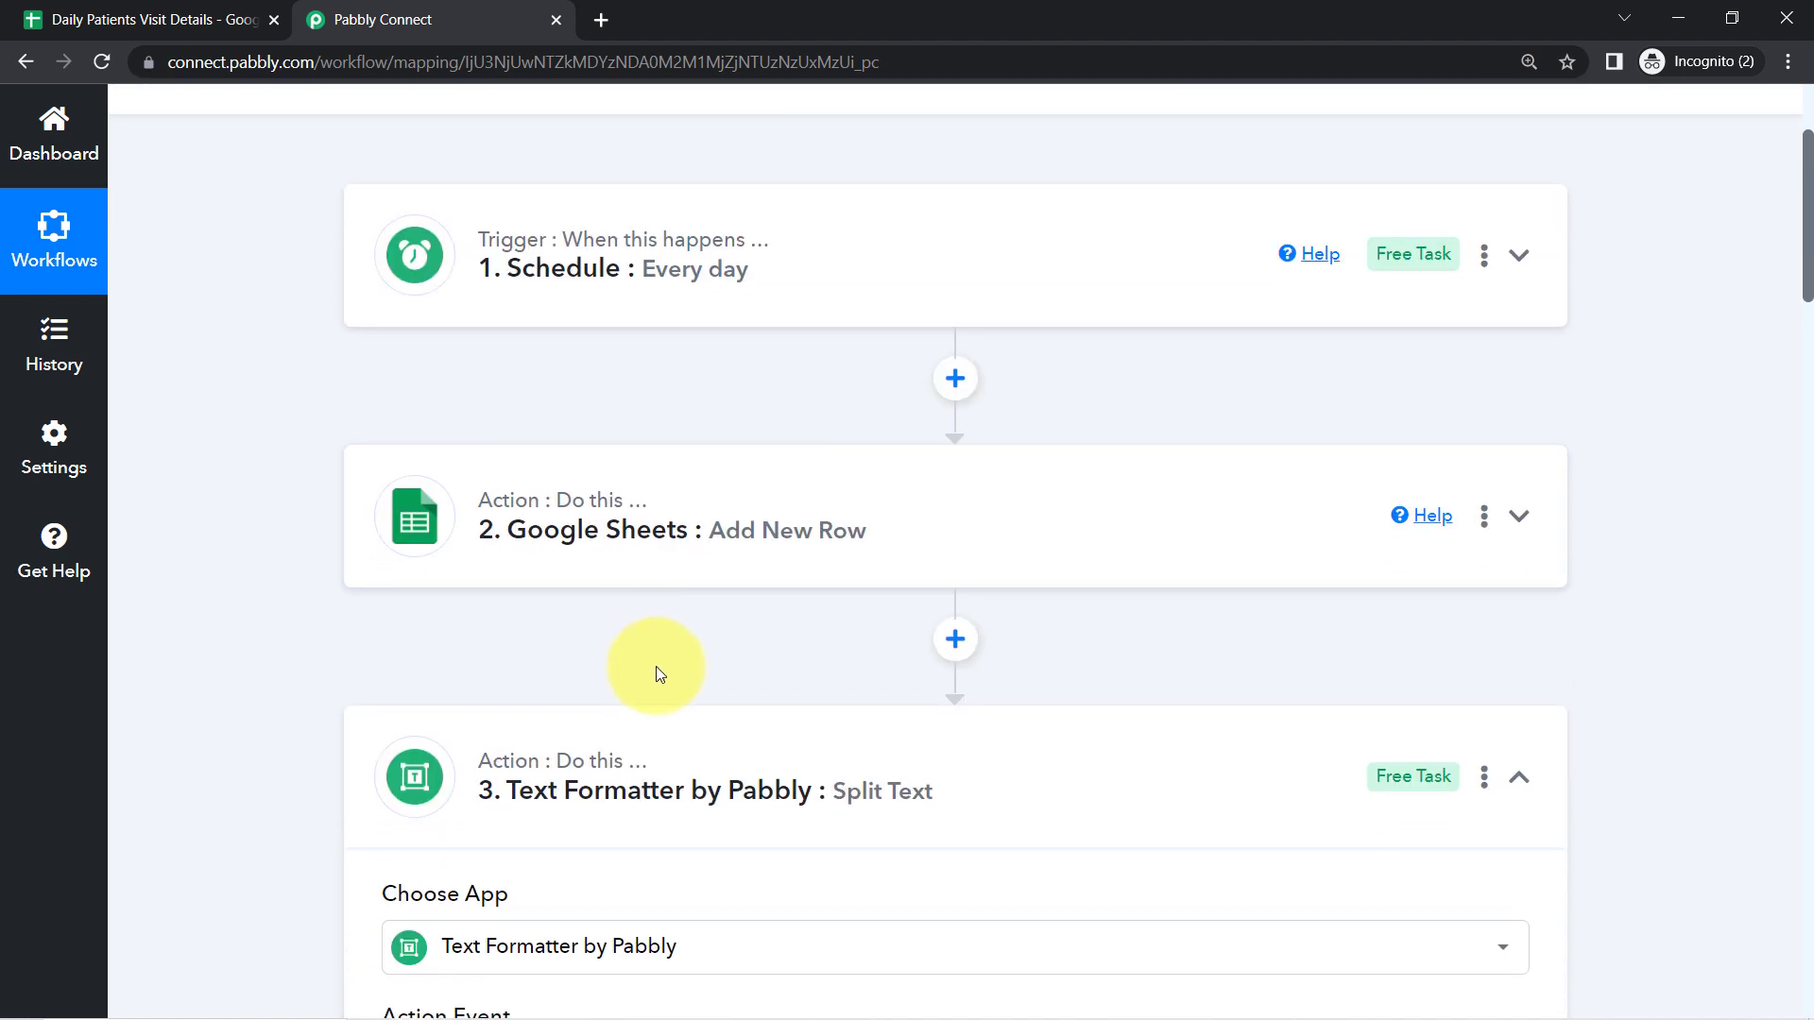
Step: Review the Text Formatter step's split result and collapse the Google Sheets Delete Row(s) step
scroll(694, 666, down, 1)
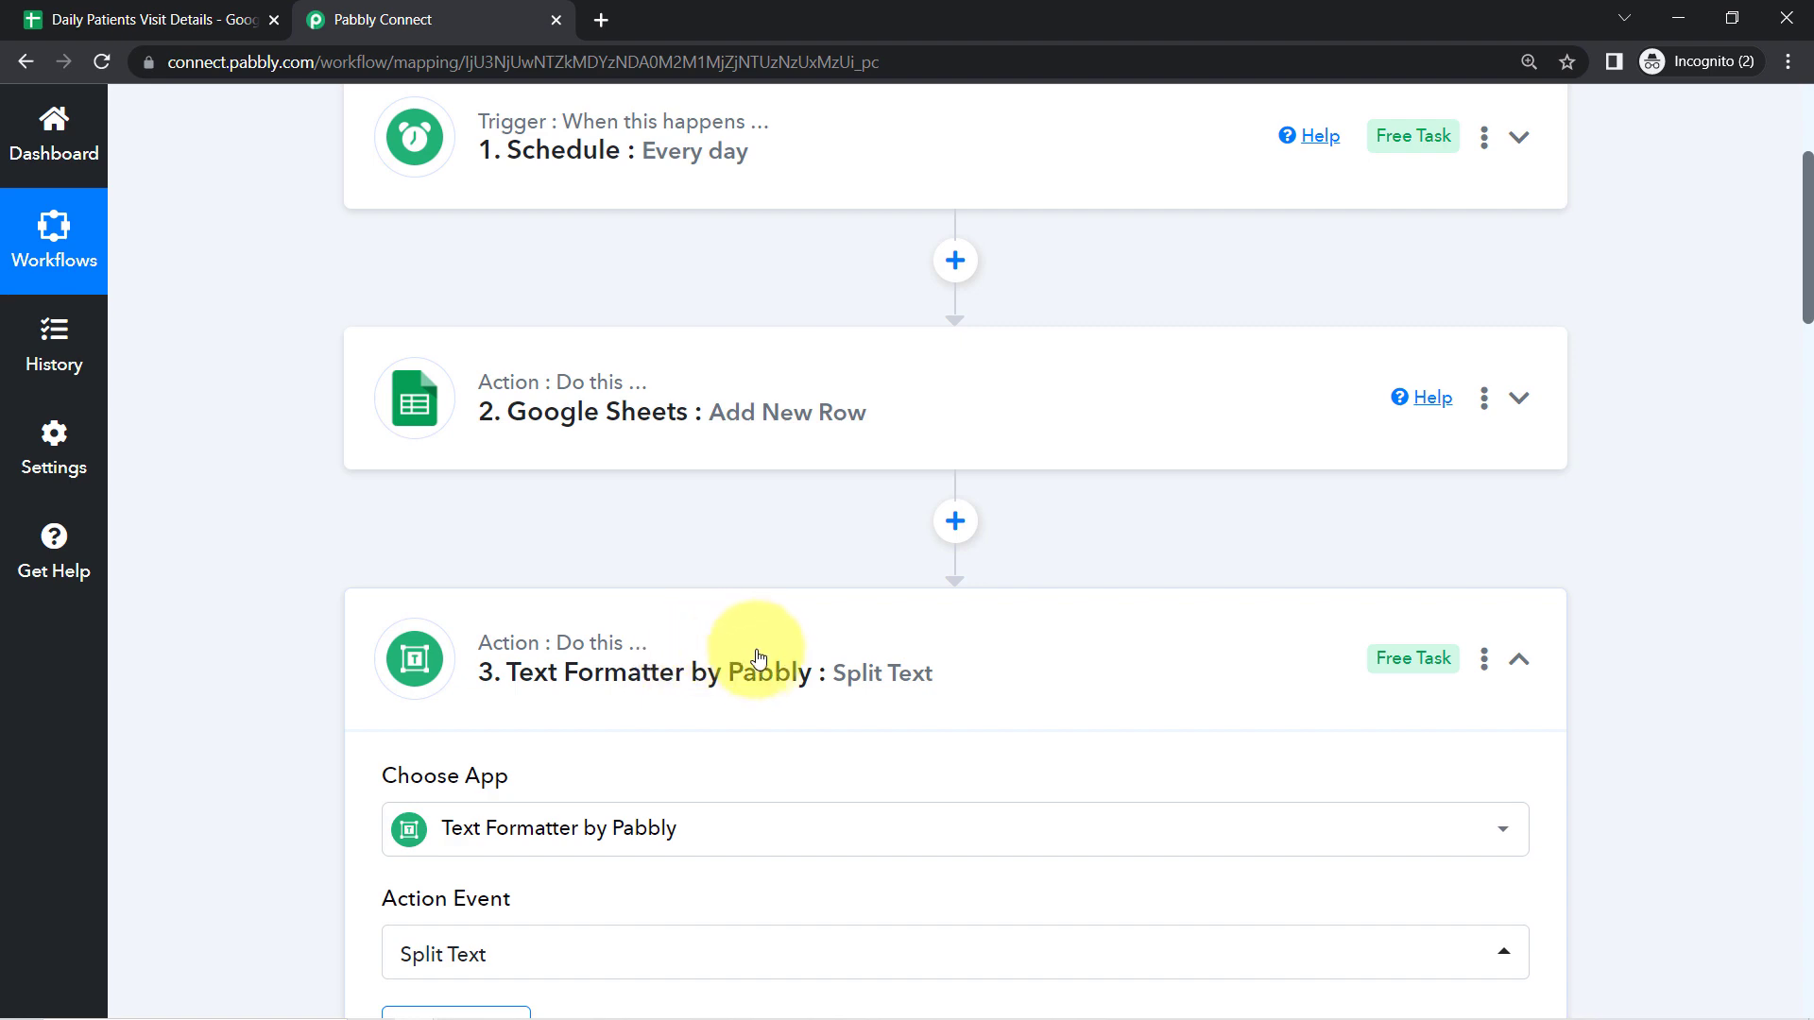
scroll(756, 652, down, 2)
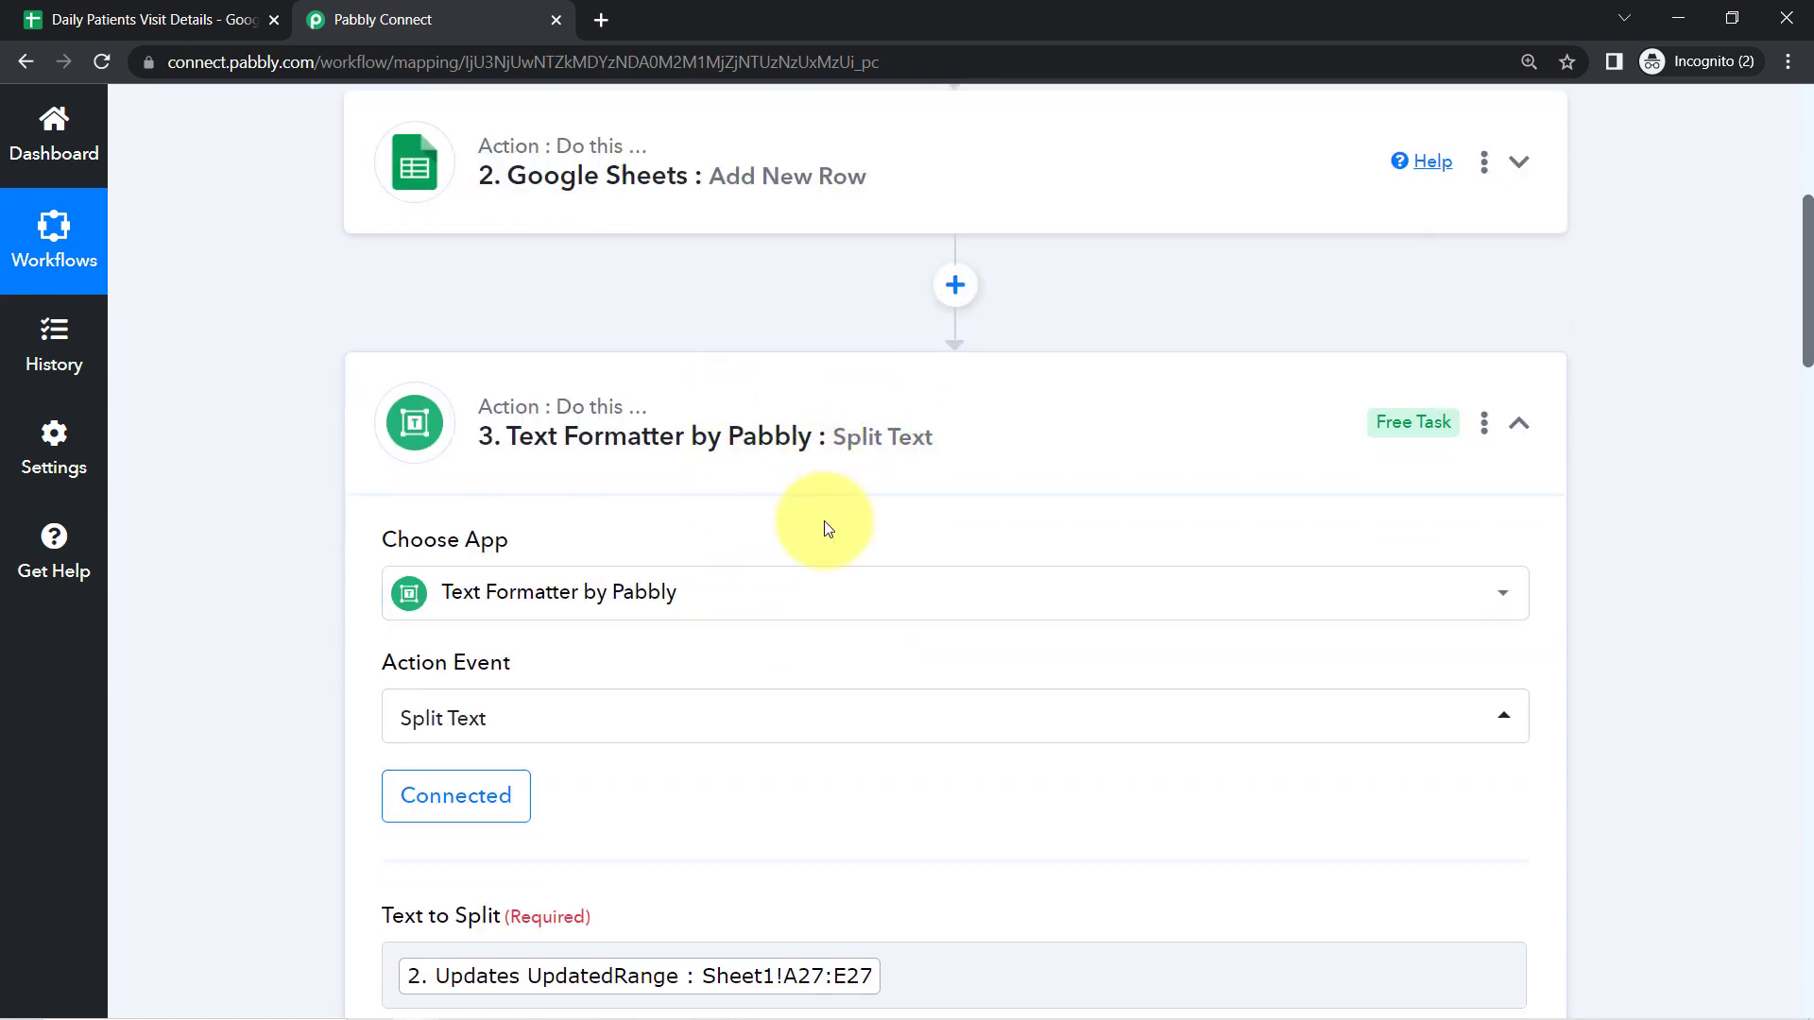
scroll(826, 526, down, 7)
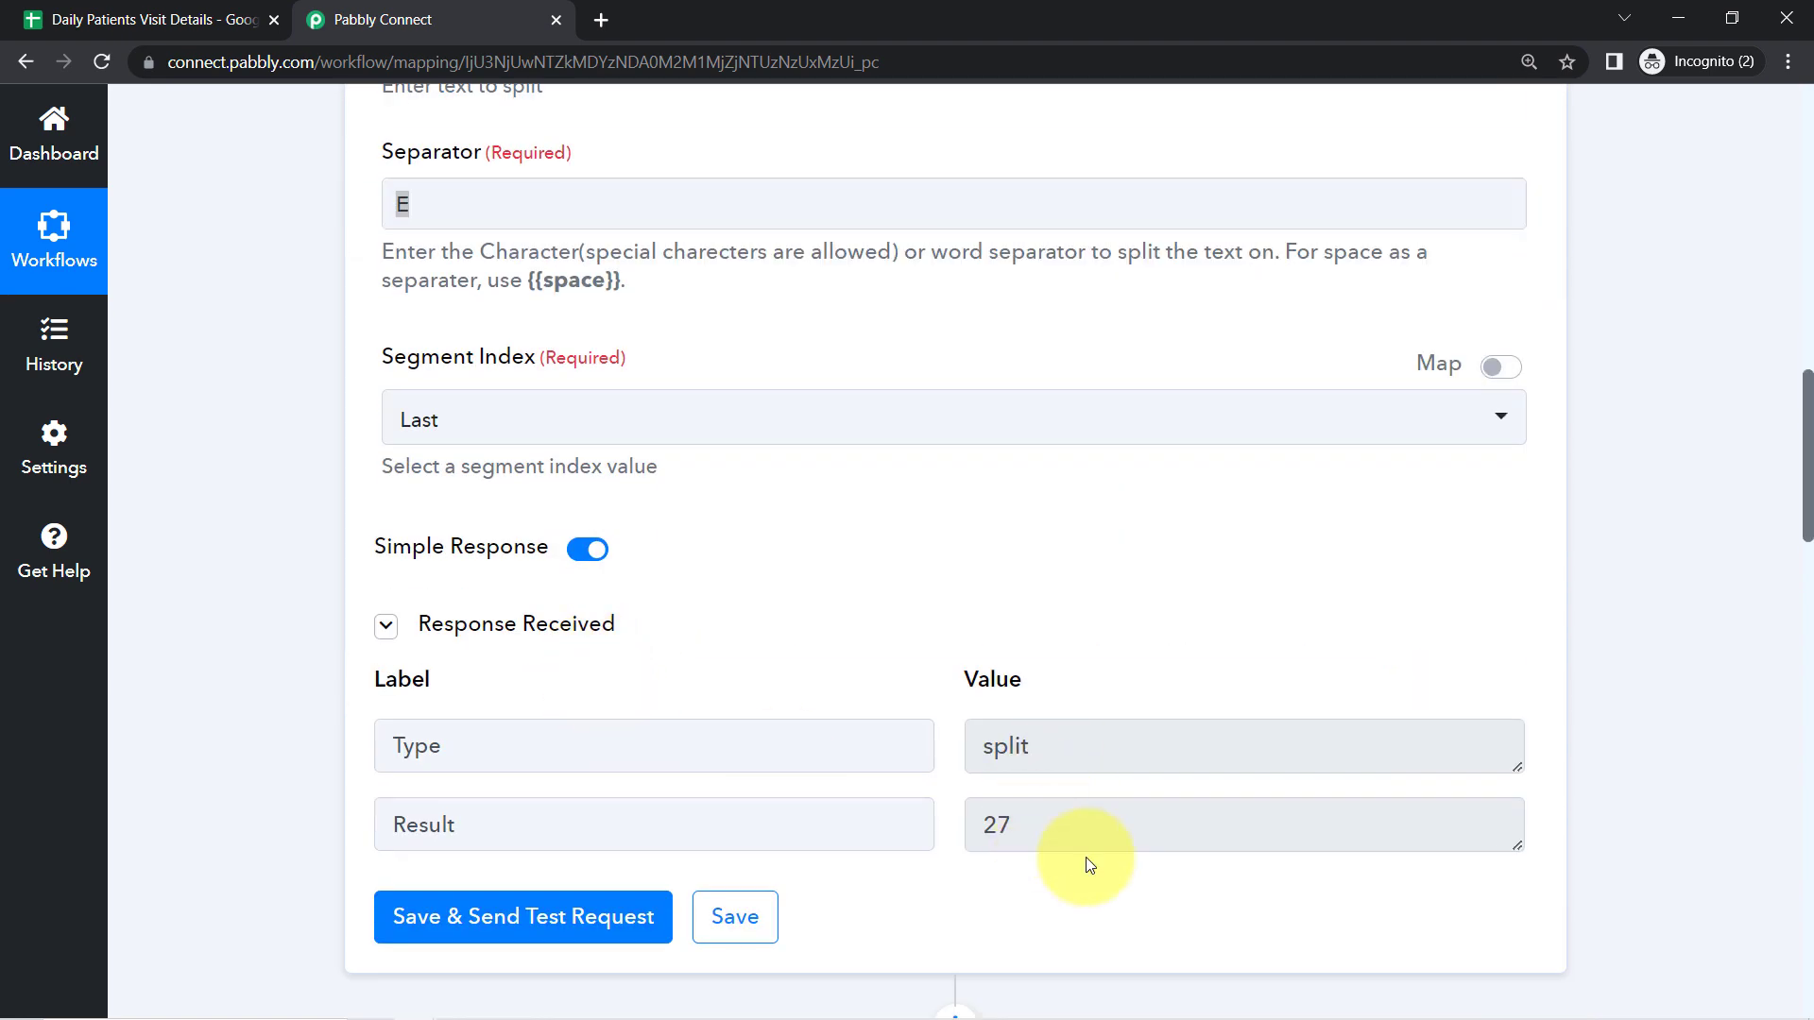
double_click(1021, 831)
scroll(830, 658, down, 1)
scroll(829, 659, down, 1)
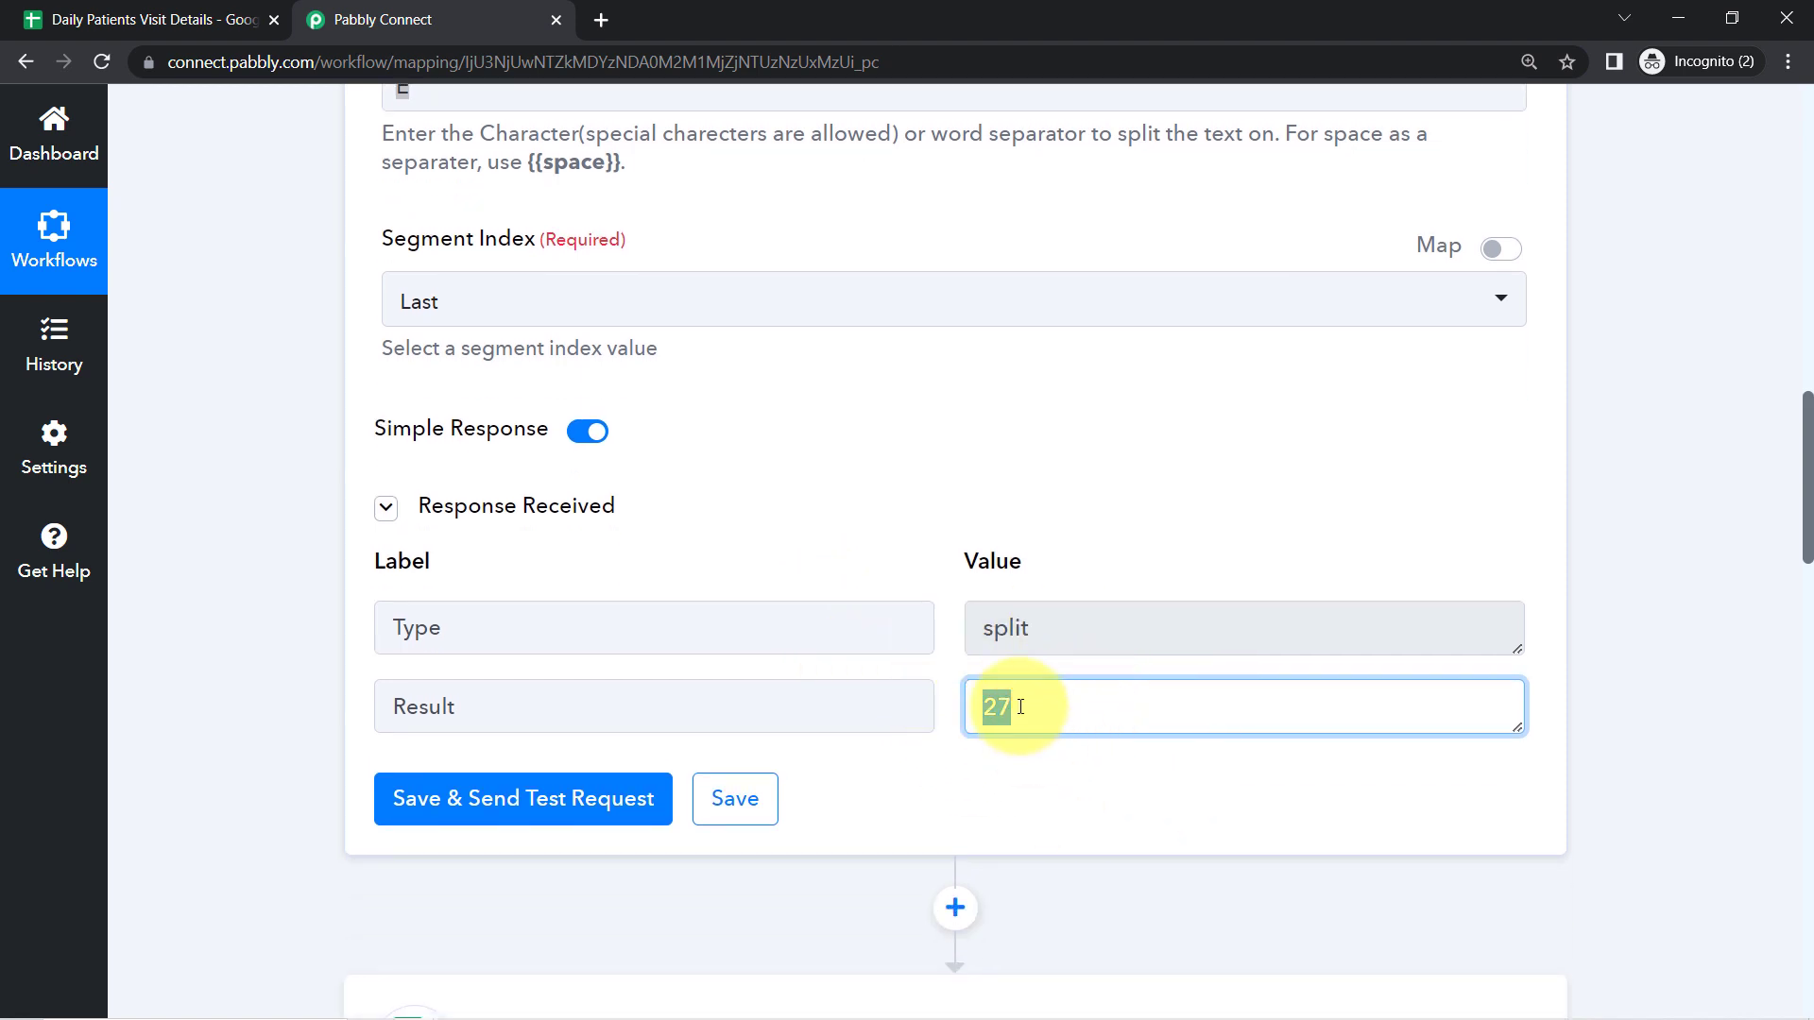
scroll(1018, 708, down, 5)
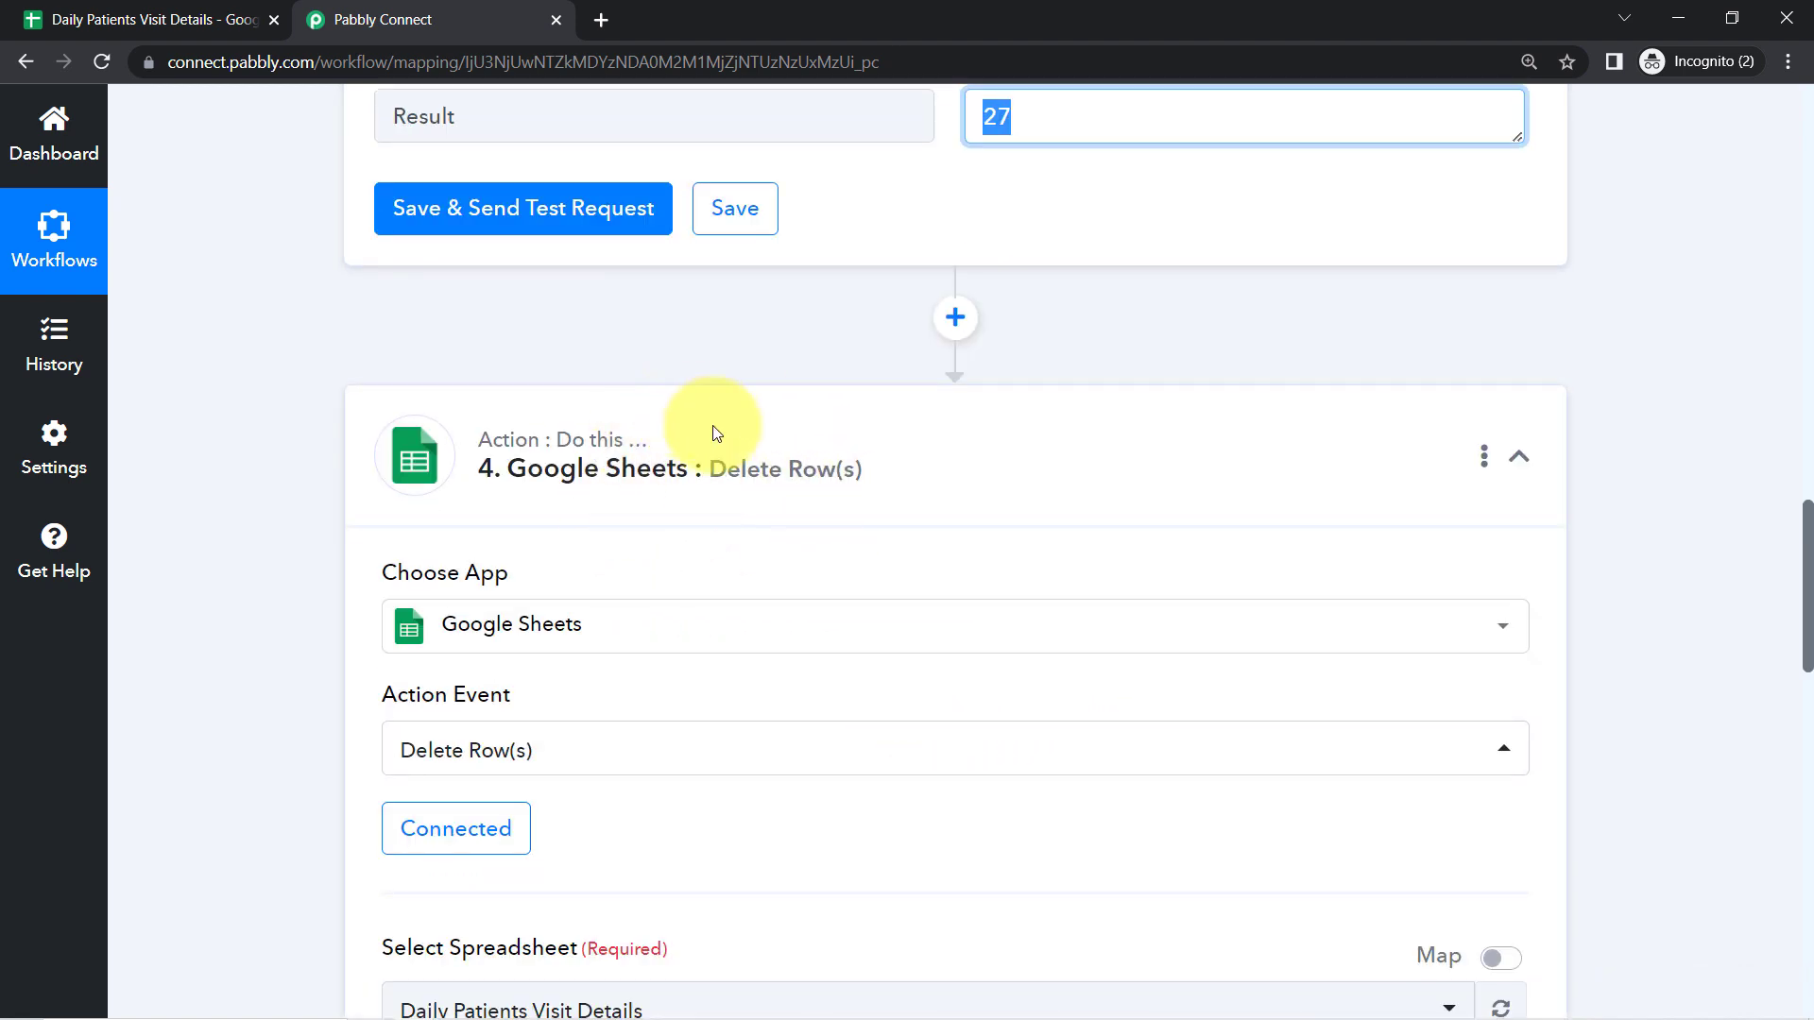
click(720, 478)
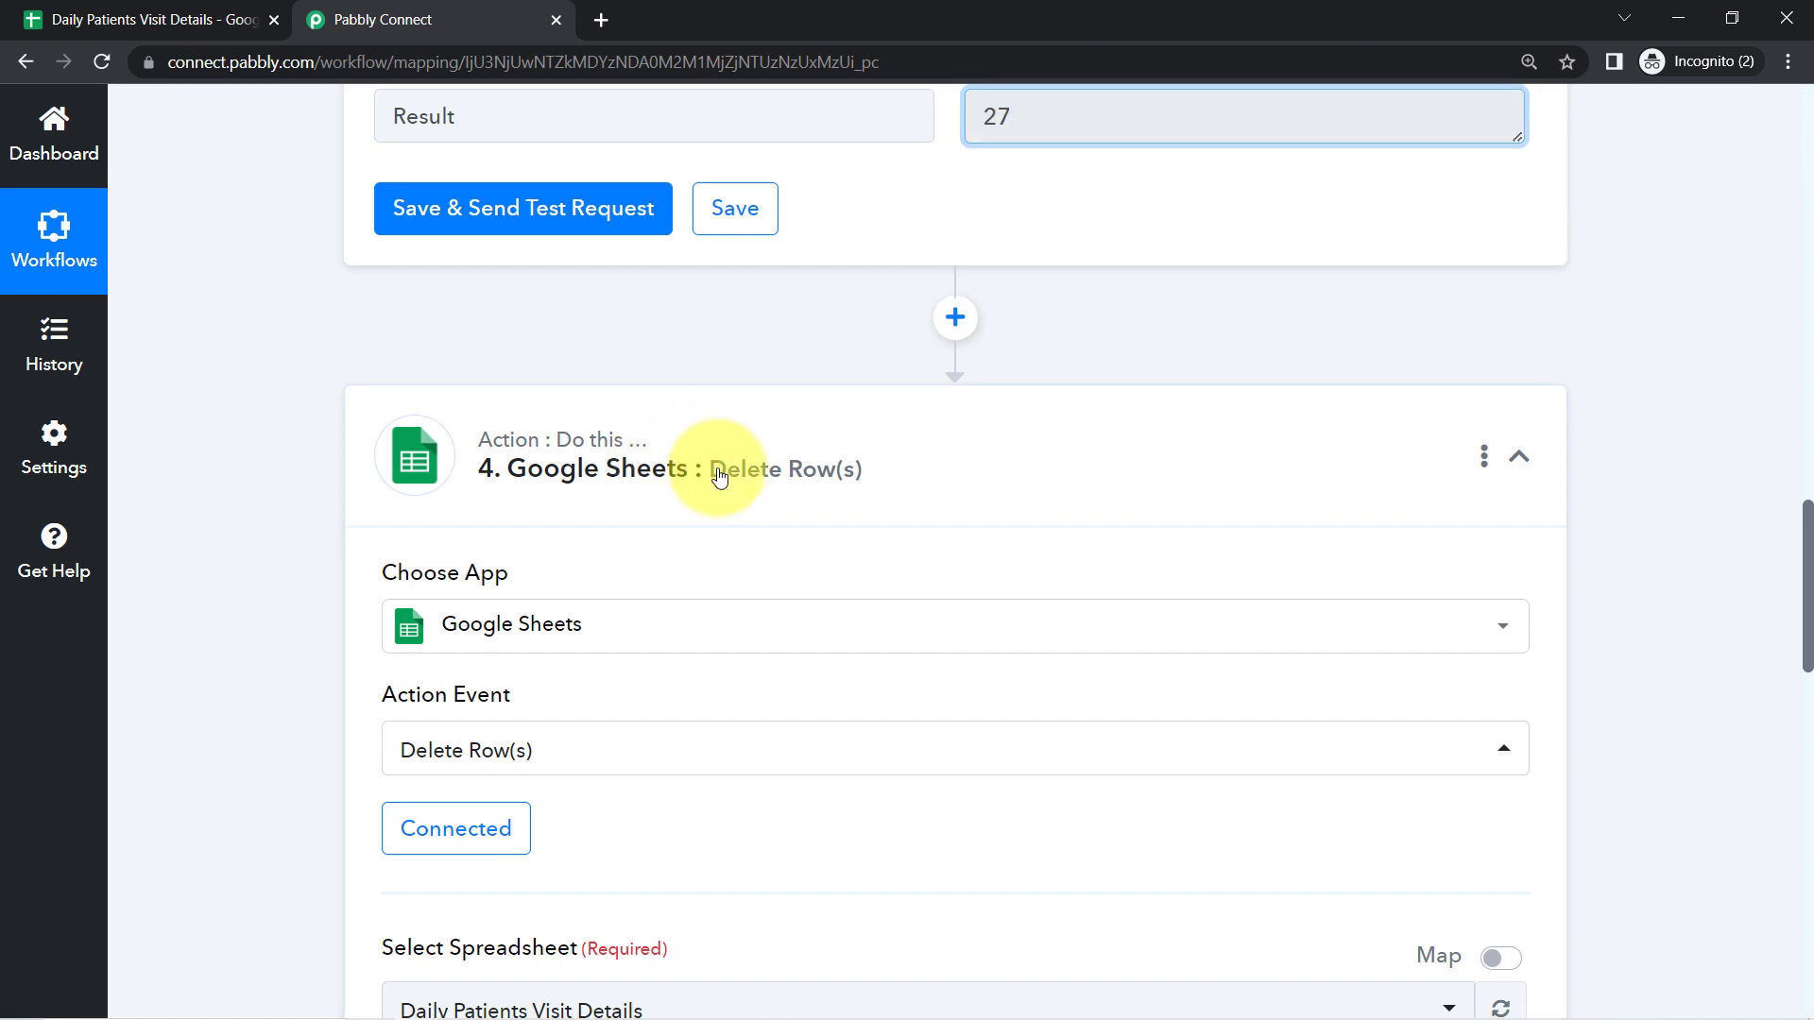
Step: Go back to the beginning of the workflow and review its name
drag(1808, 722, 1798, 94)
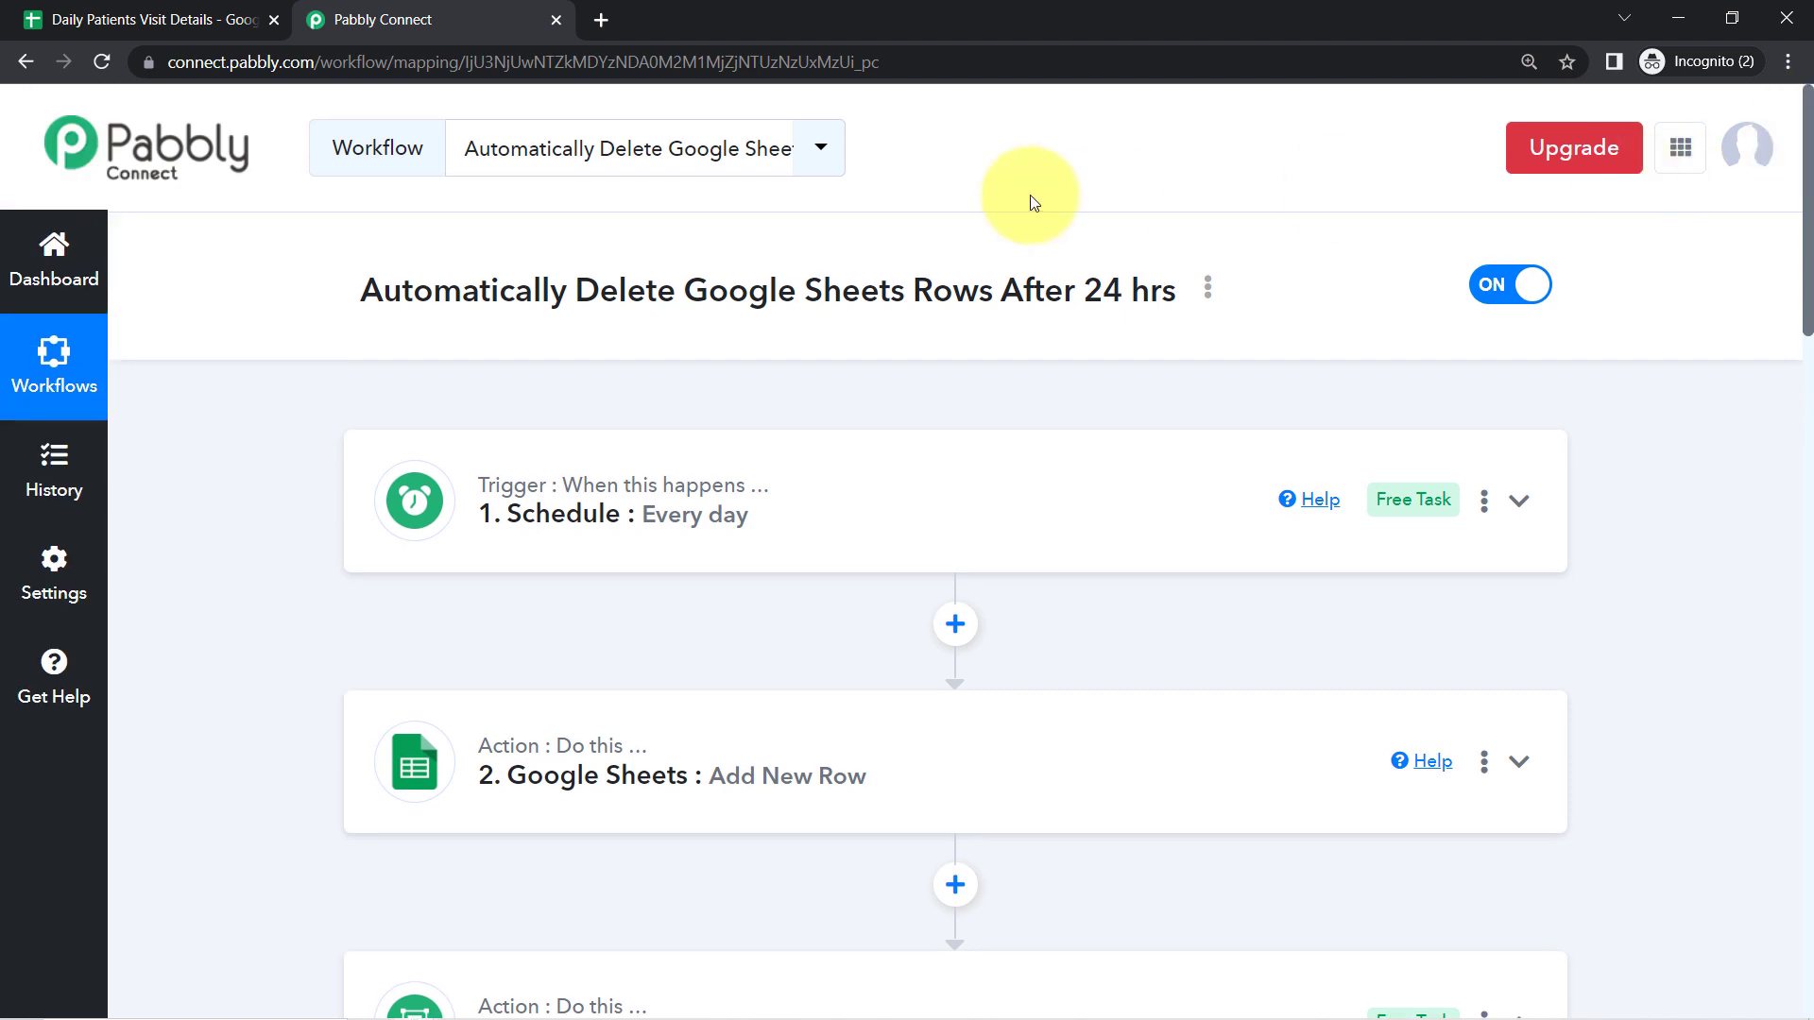
drag(684, 293, 1107, 304)
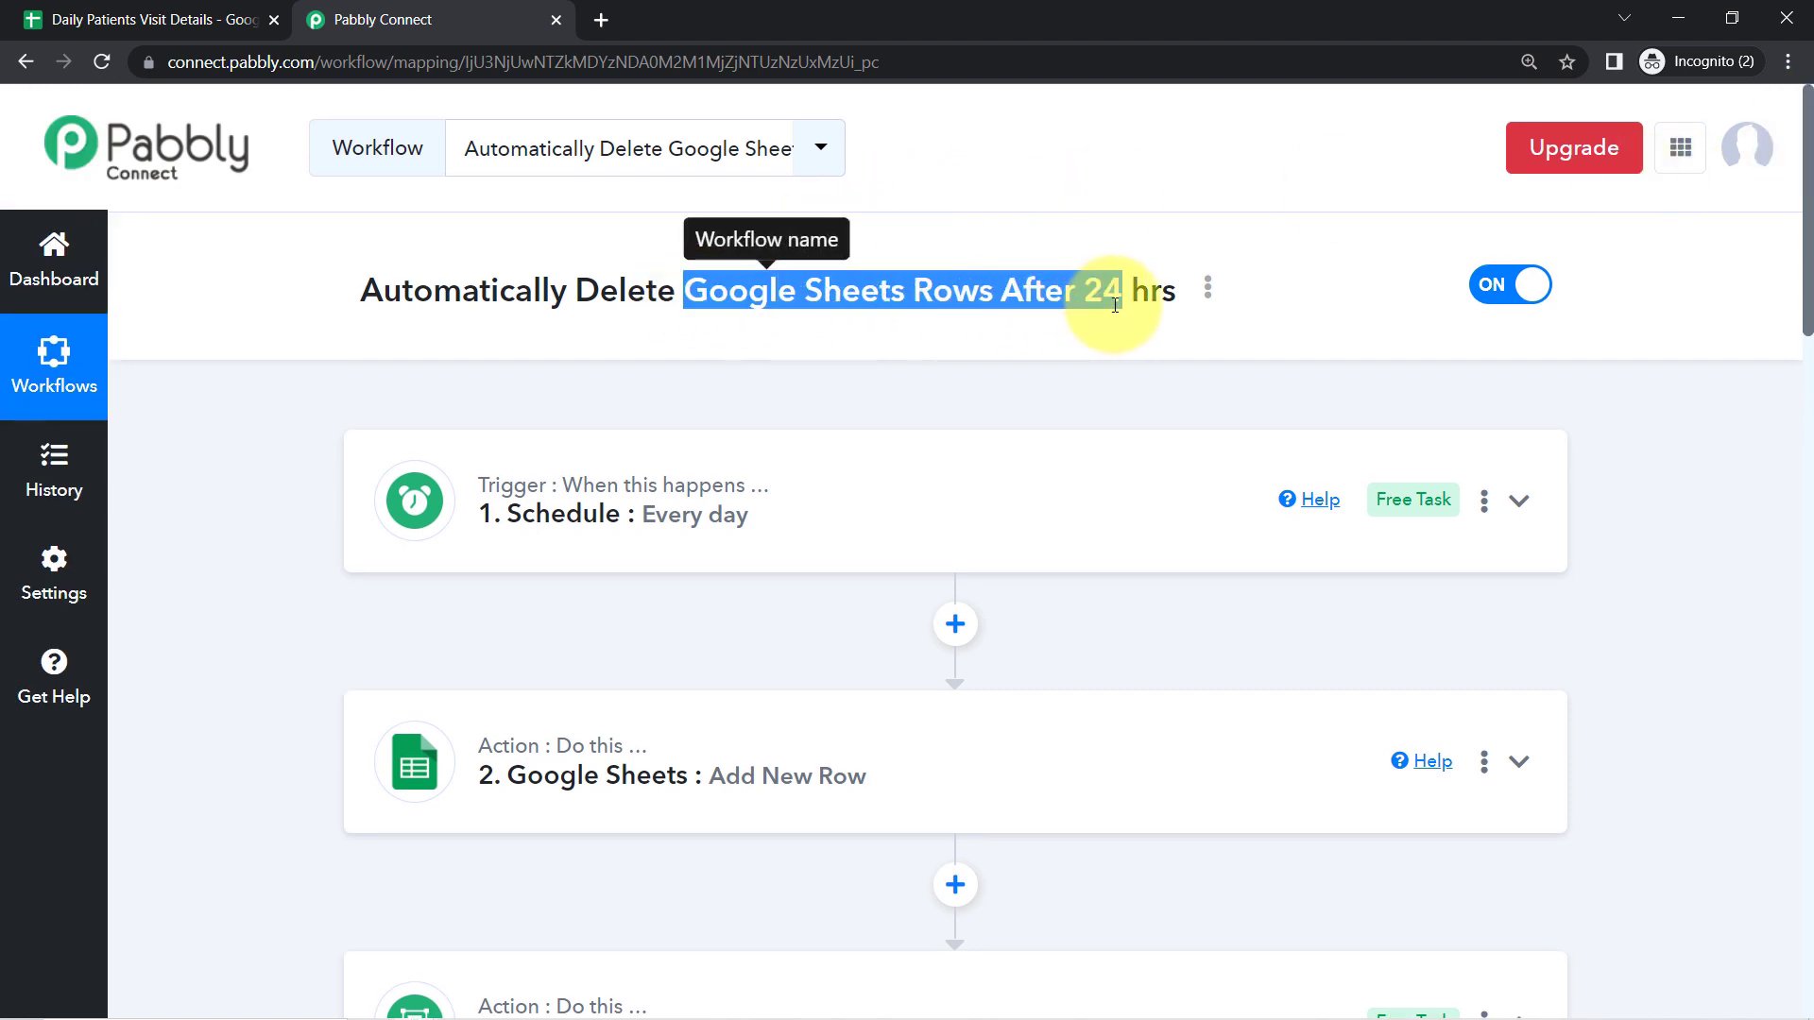
drag(952, 293, 1123, 292)
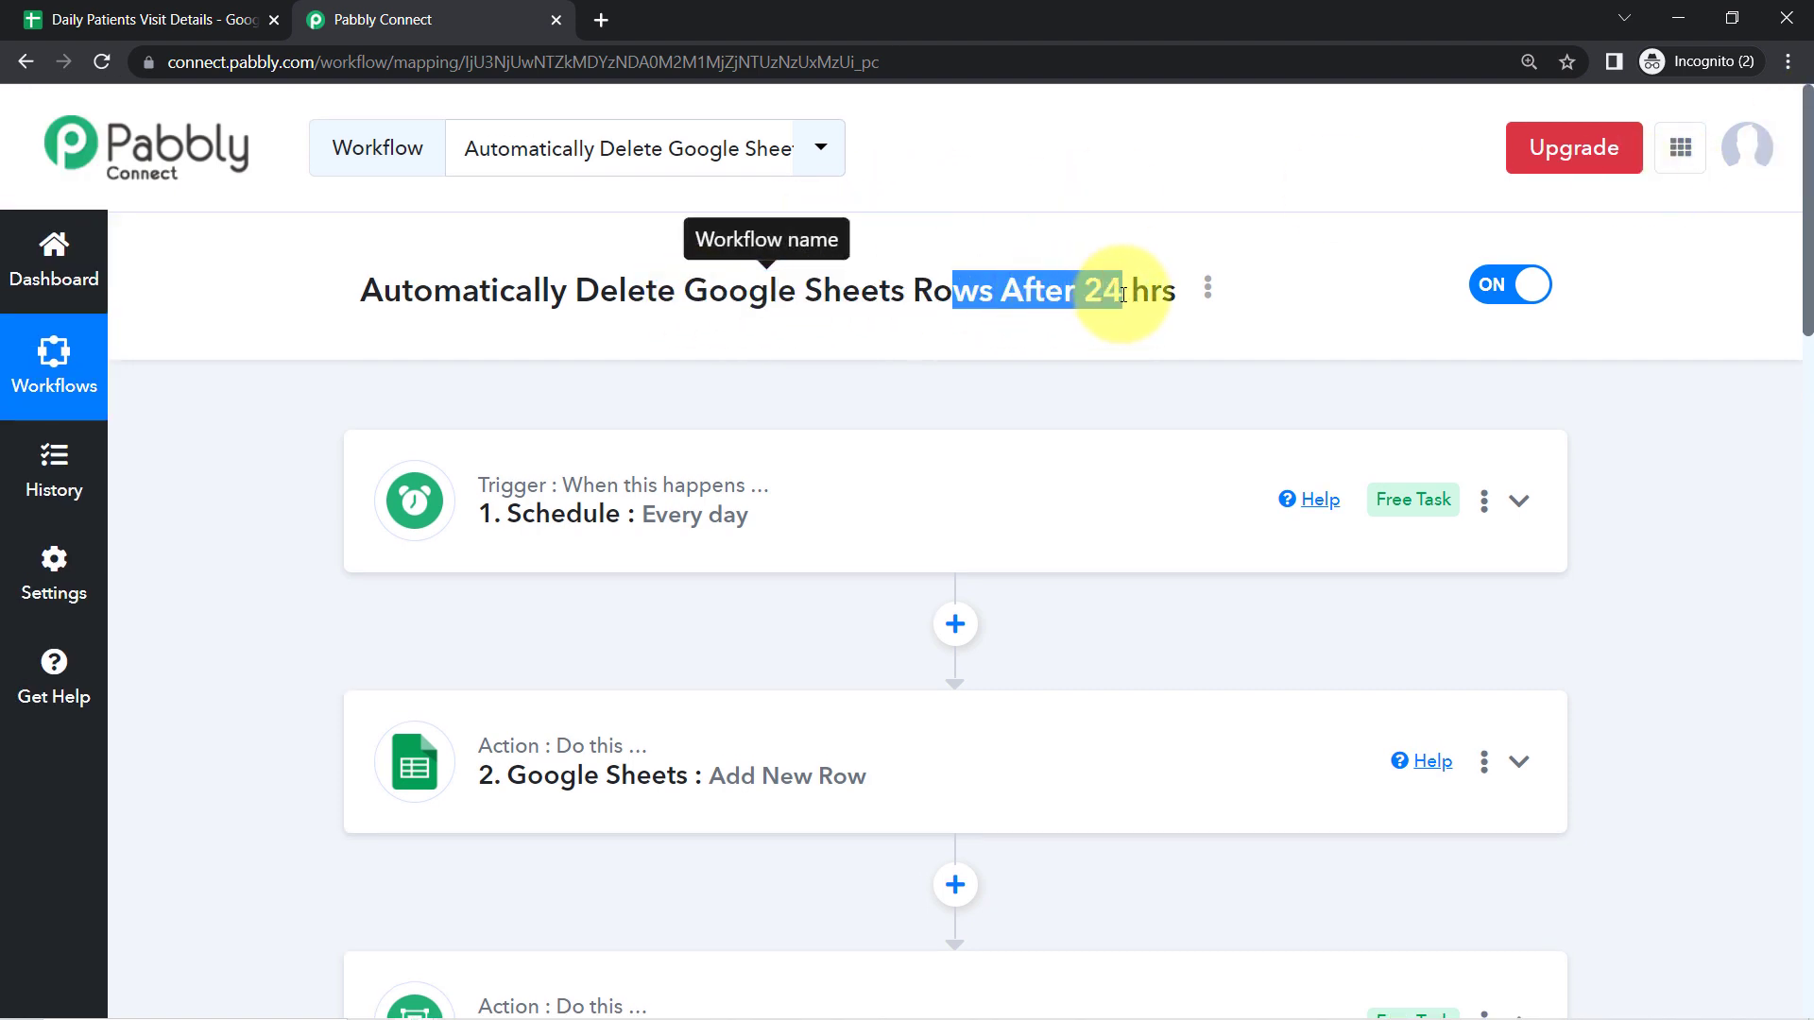